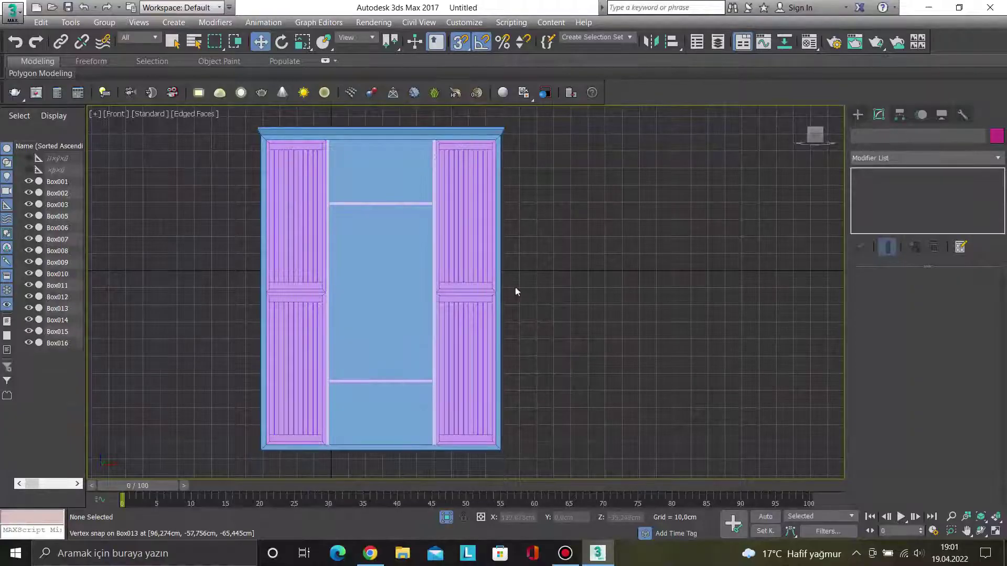
Return from the wardrobe render to the scene and select the right fluted door (Box016).
click(472, 270)
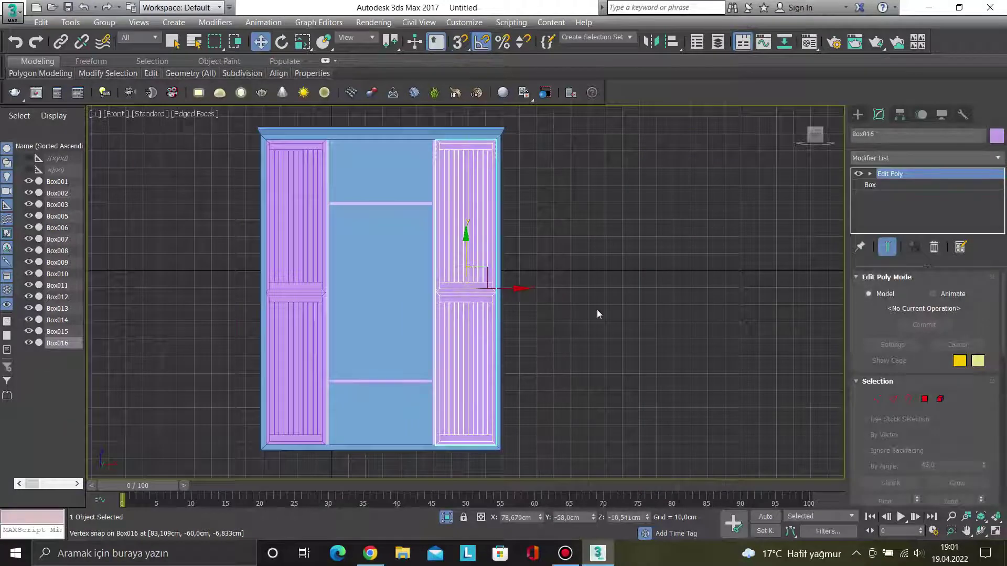
Select the right fluted door and zoom in on the central opening.
click(597, 313)
click(480, 273)
scroll(313, 145, up, 5)
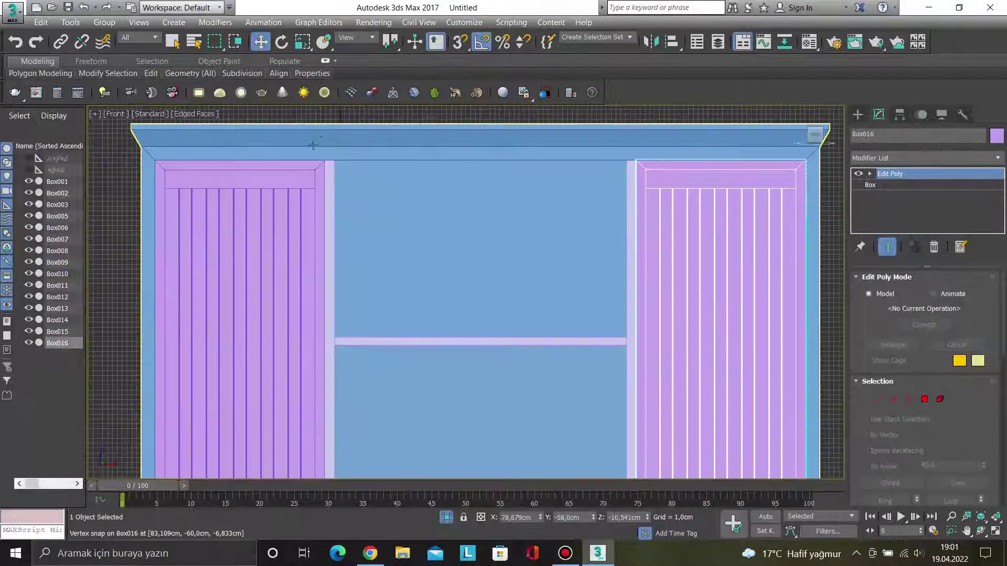
scroll(313, 145, up, 3)
scroll(326, 157, up, 3)
scroll(370, 193, up, 3)
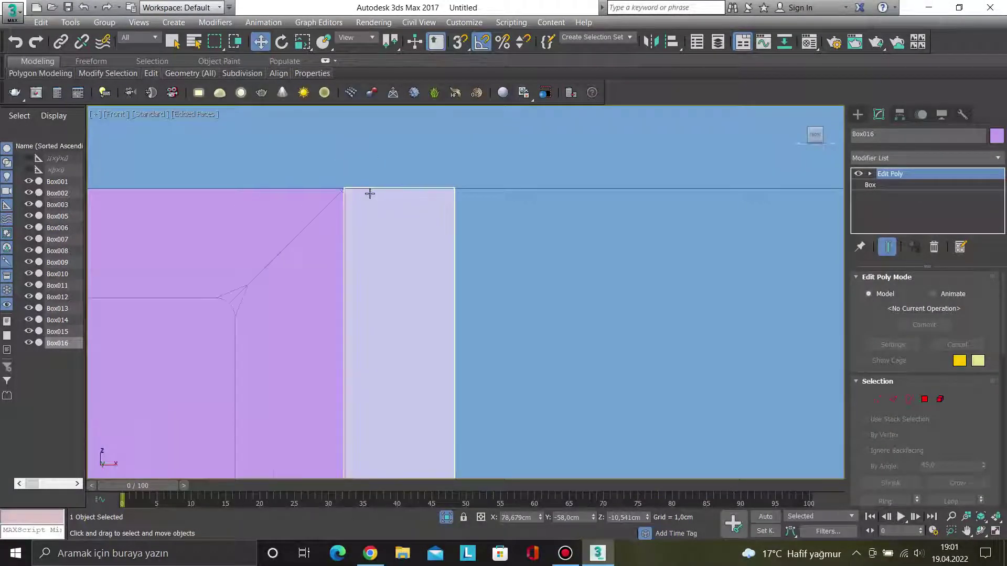
Draw a vertex-snapped box from the opening's top-left corner across the central opening.
click(857, 114)
click(891, 196)
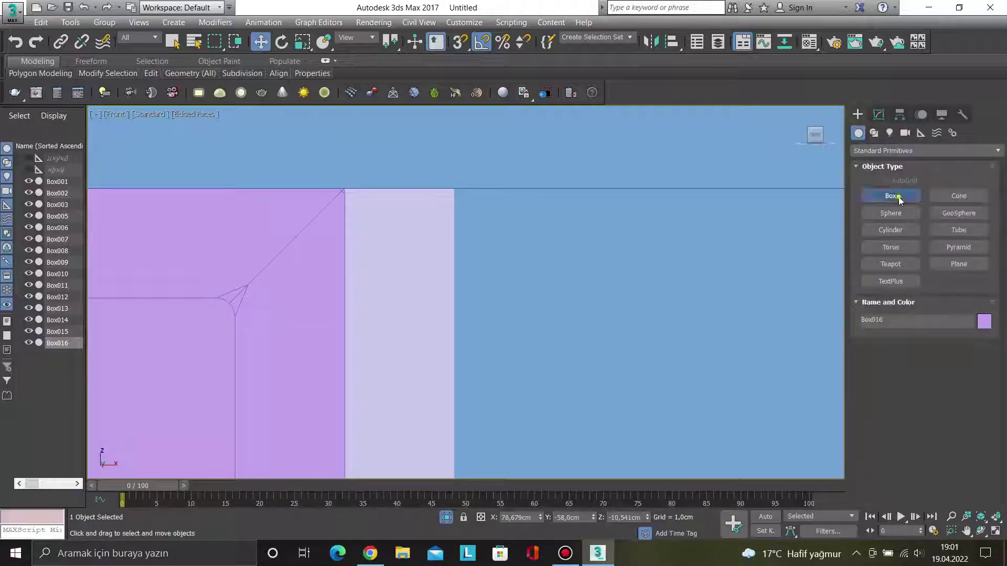
key(s)
drag(347, 187, 504, 355)
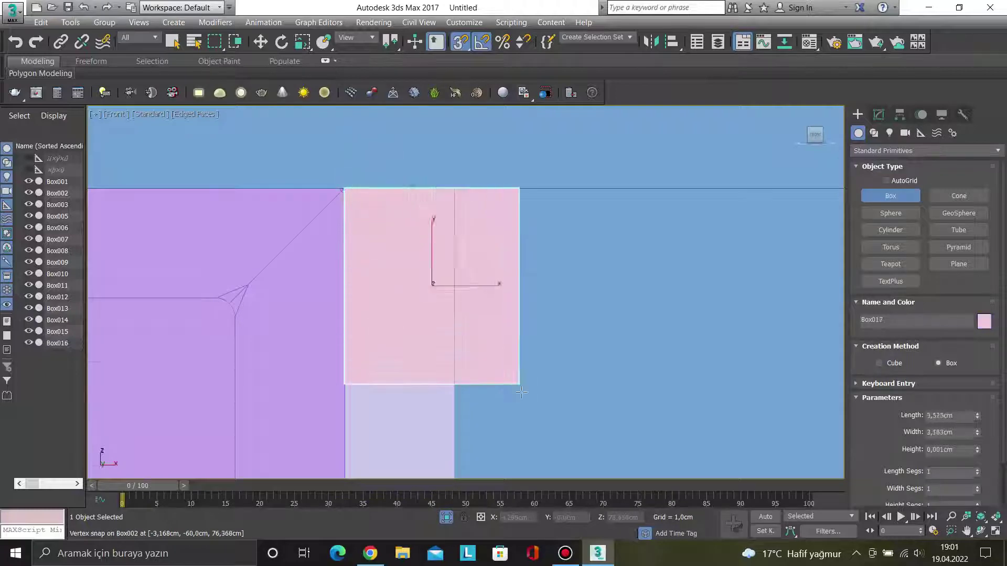
scroll(519, 405, down, 3)
middle_drag(520, 404, 533, 360)
scroll(534, 359, up, 2)
scroll(419, 225, down, 5)
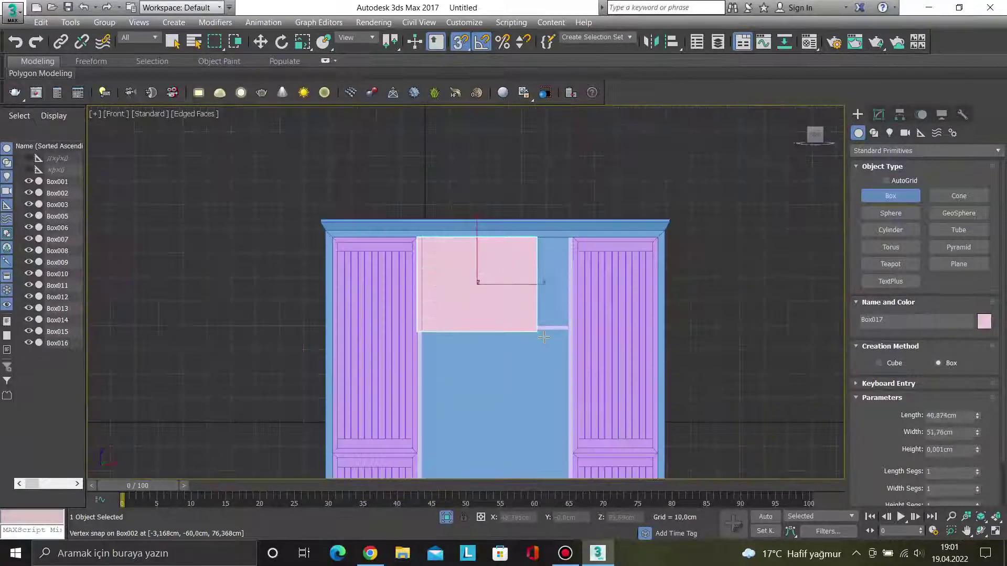
middle_drag(540, 292, 472, 247)
drag(472, 247, 499, 342)
middle_drag(499, 341, 429, 255)
drag(429, 255, 427, 349)
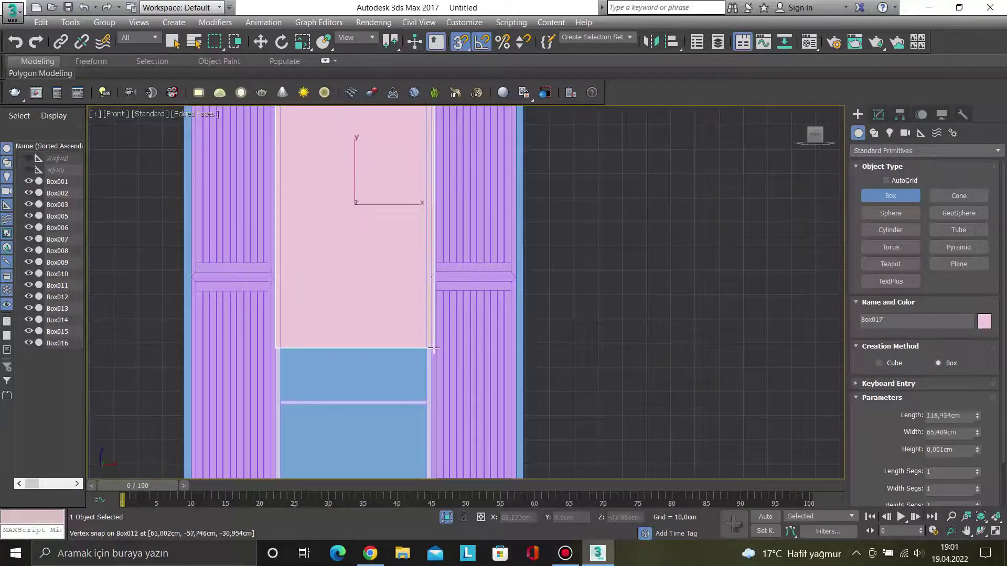
middle_drag(427, 349, 367, 286)
mouse_move(368, 286)
mouse_down()
mouse_move(367, 420)
mouse_move(403, 410)
mouse_up()
scroll(367, 419, up, 4)
scroll(361, 391, up, 2)
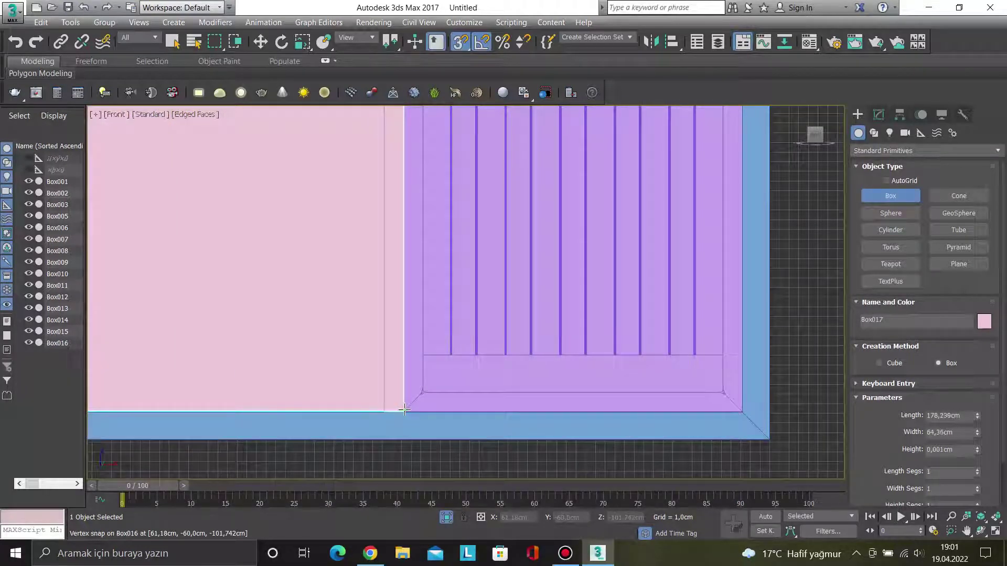
Resize the panel to 2 cm height and 32,15 cm width, then finish box creation.
mouse_move(404, 410)
mouse_down()
mouse_move(286, 391)
mouse_move(212, 287)
mouse_move(241, 263)
mouse_move(245, 273)
mouse_up()
scroll(285, 391, down, 5)
double_click(956, 451)
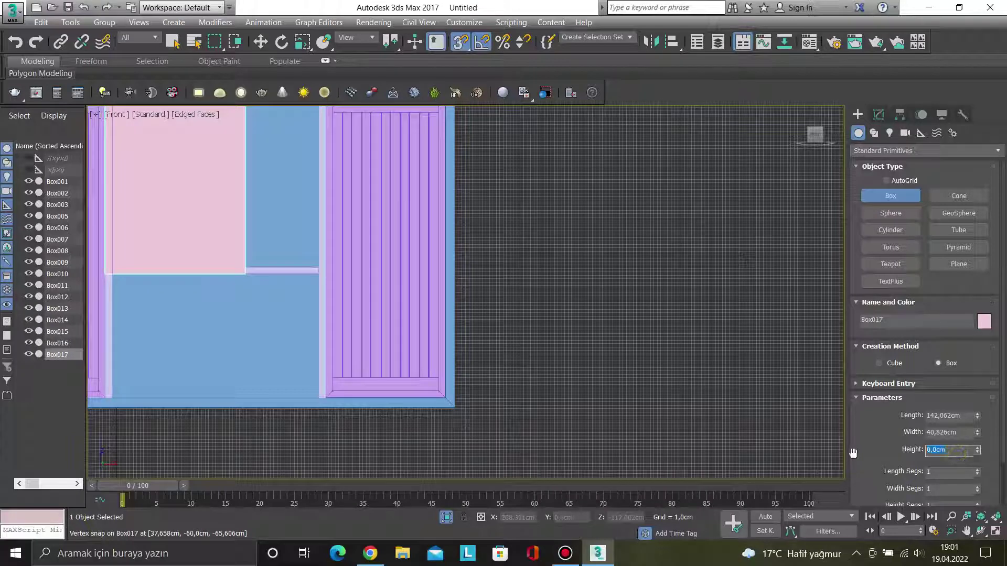
text(2)
key(Return)
double_click(958, 432)
text(32,15)
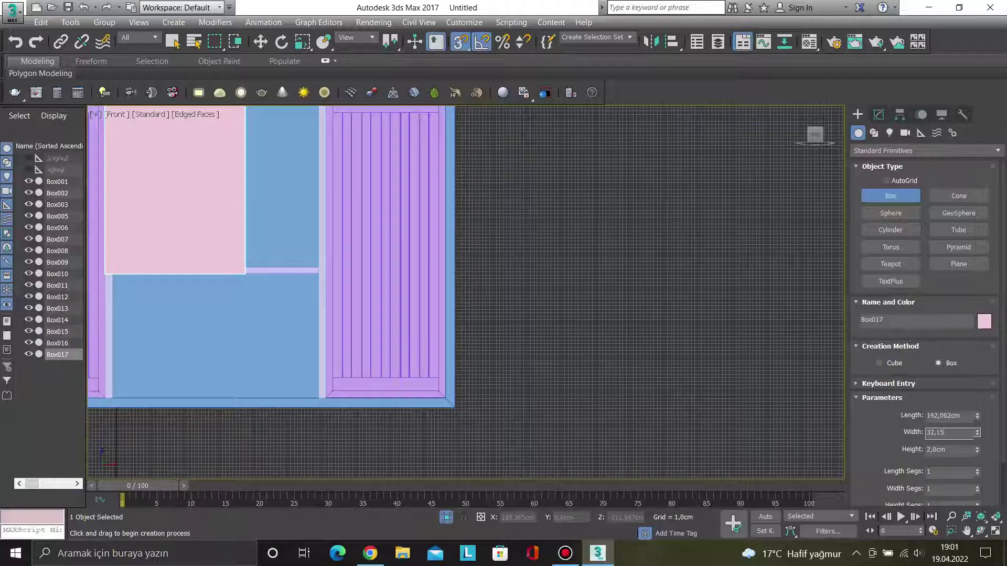
key(Return)
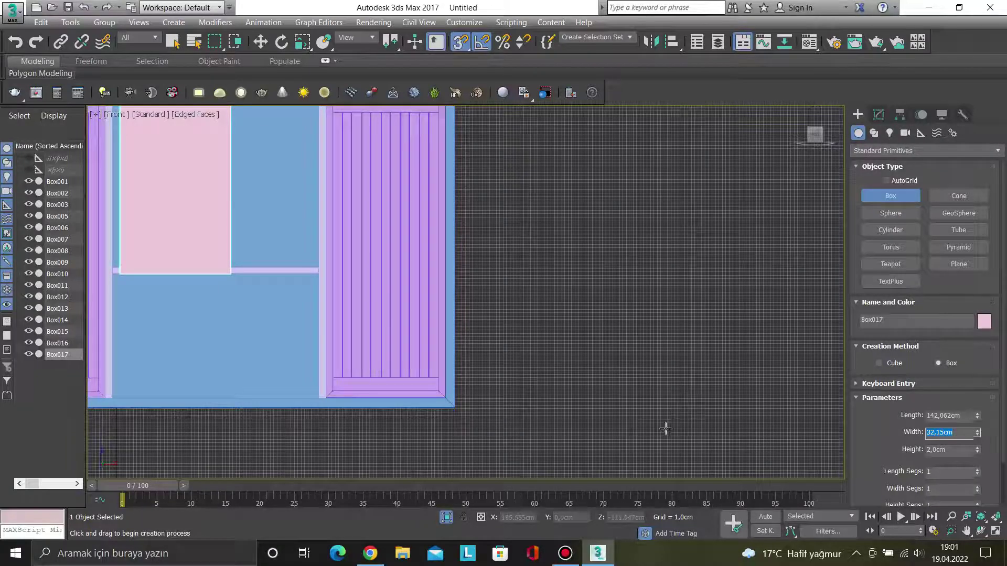
right_click(700, 406)
click(715, 224)
Snap the pink panel's corner to the opening's top-left corner.
click(203, 199)
scroll(353, 400, down, 5)
scroll(312, 161, up, 10)
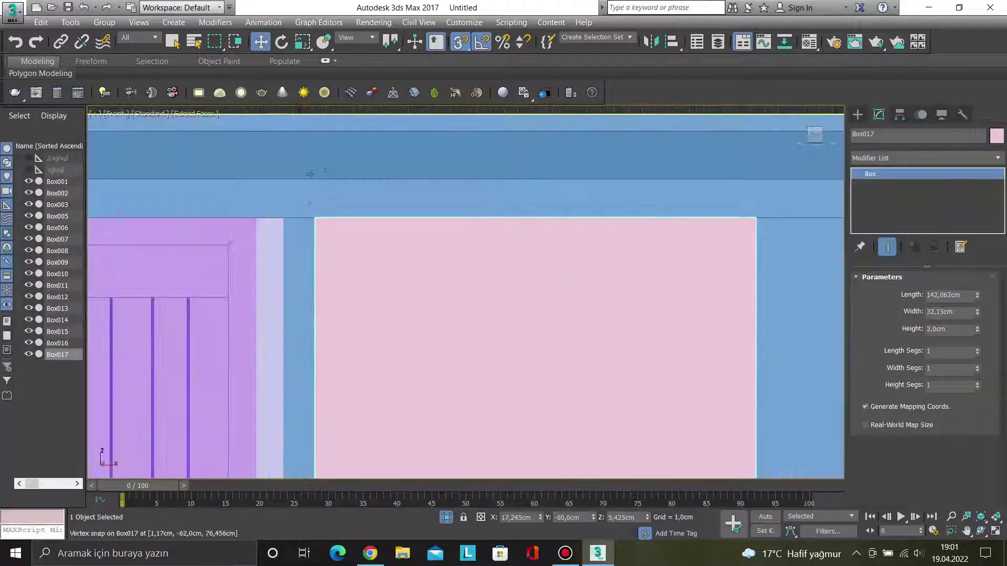
drag(315, 217, 265, 222)
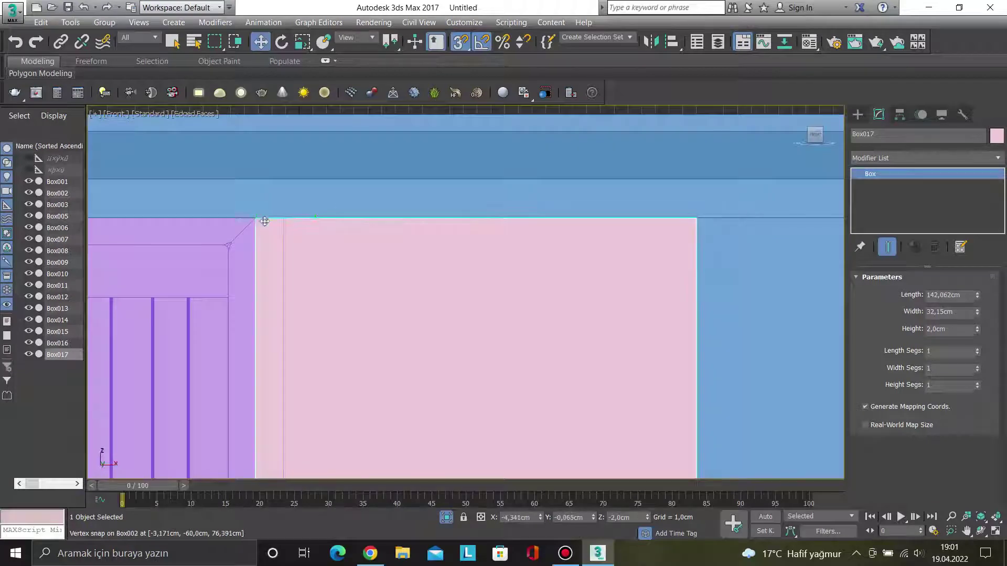
scroll(265, 221, down, 5)
scroll(463, 353, down, 2)
click(625, 285)
scroll(429, 359, up, 2)
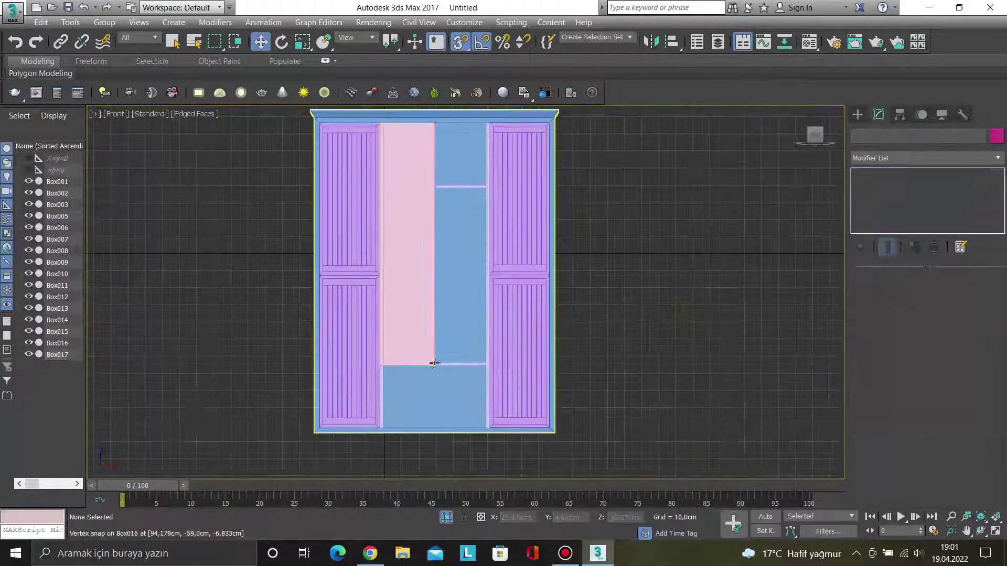
scroll(429, 360, up, 5)
click(391, 347)
scroll(391, 347, up, 2)
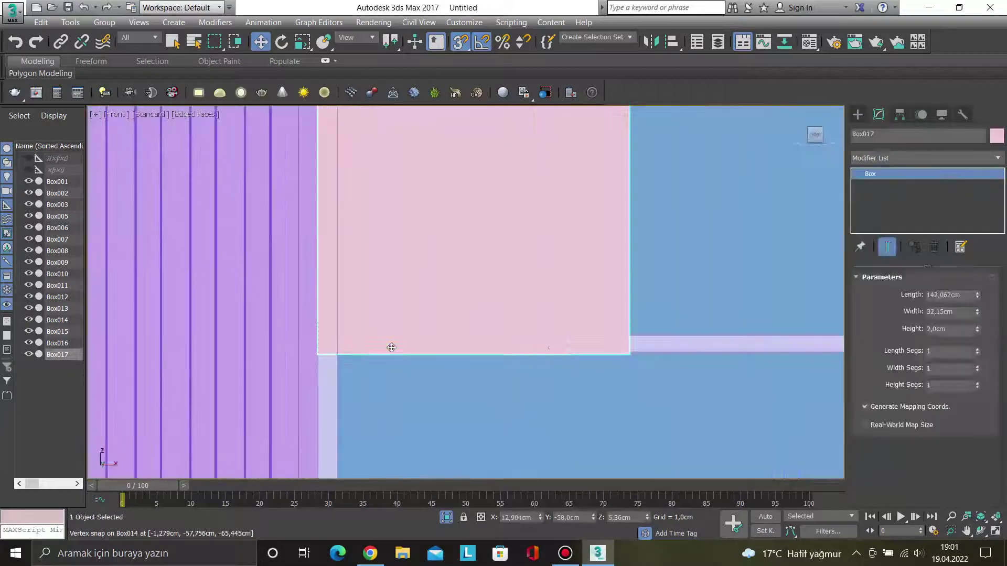
Add Edit Poly and raise the panel's bottom vertices onto the shelf with snaps off.
click(881, 158)
scroll(886, 84, down, 4)
scroll(890, 63, down, 2)
click(890, 55)
key(1)
drag(700, 406, 225, 253)
scroll(386, 330, up, 2)
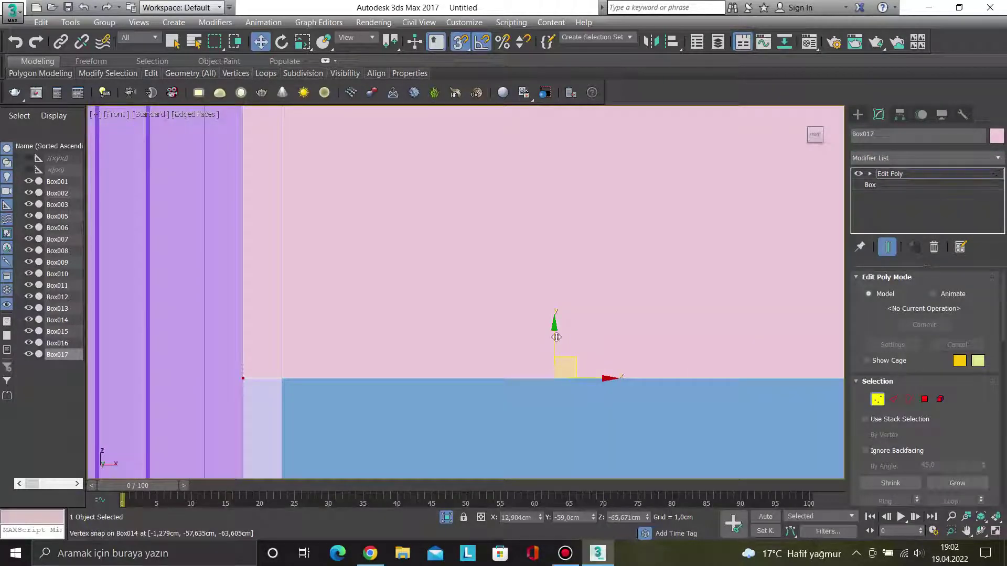
key(s)
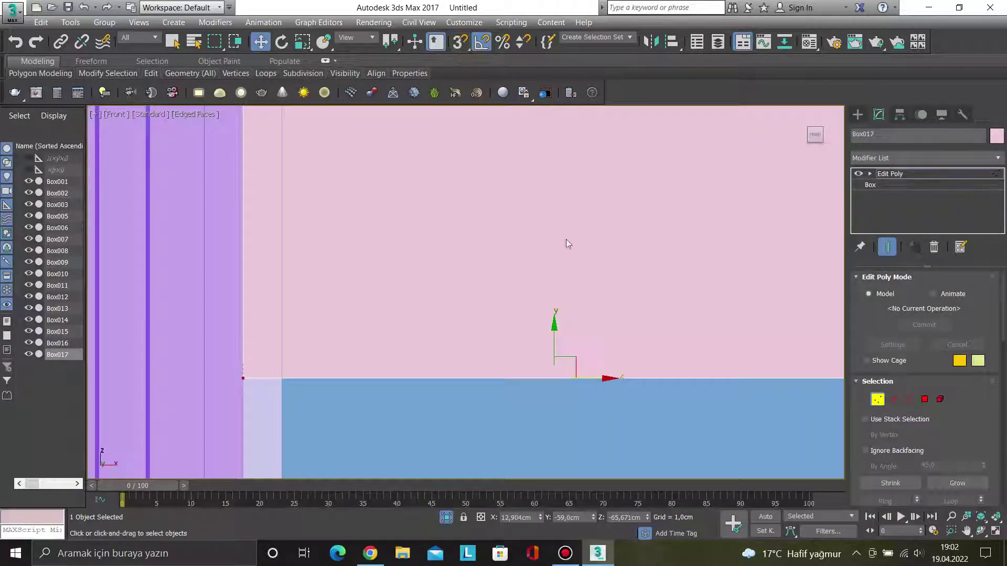
drag(554, 323, 562, 302)
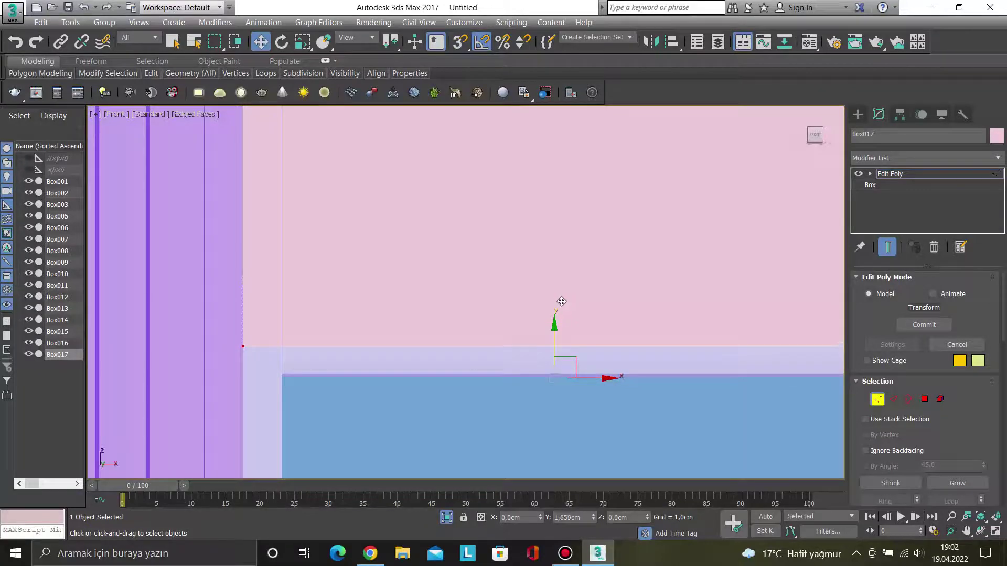
drag(561, 301, 566, 298)
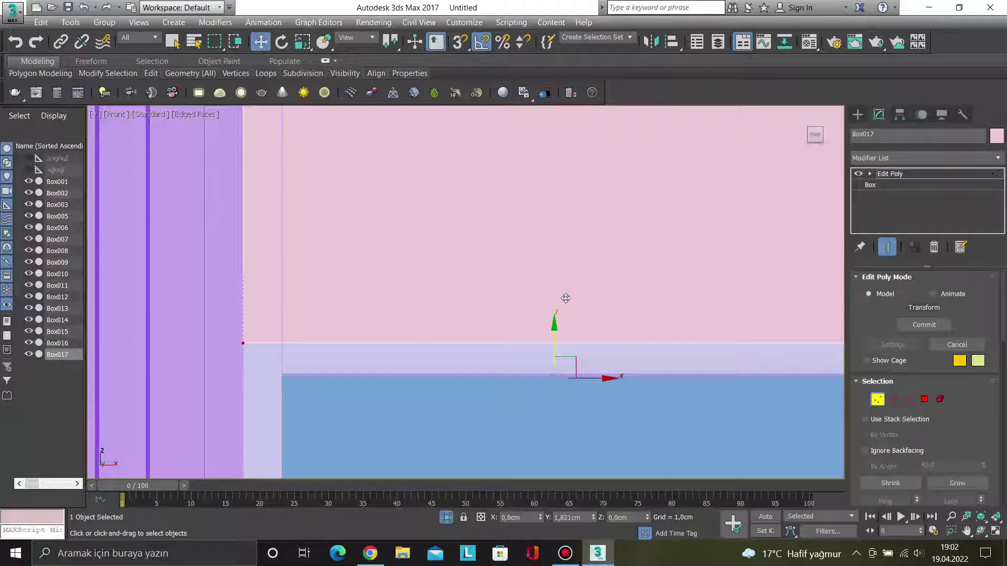
key(1)
Drag out a copy of the door panel shifted to the right.
scroll(555, 320, down, 5)
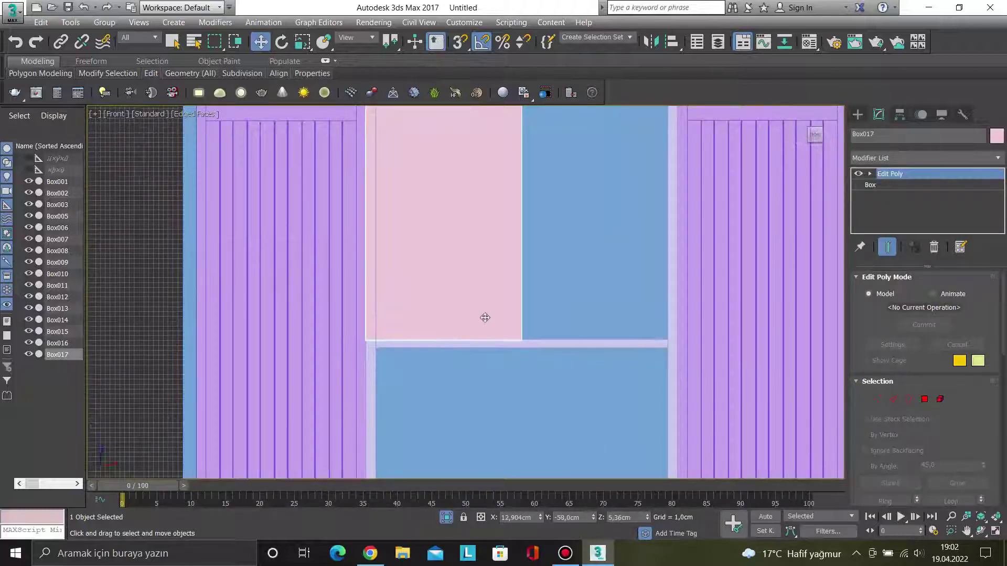
scroll(484, 318, down, 5)
mouse_move(469, 289)
mouse_down()
mouse_move(504, 289)
mouse_move(566, 350)
mouse_up()
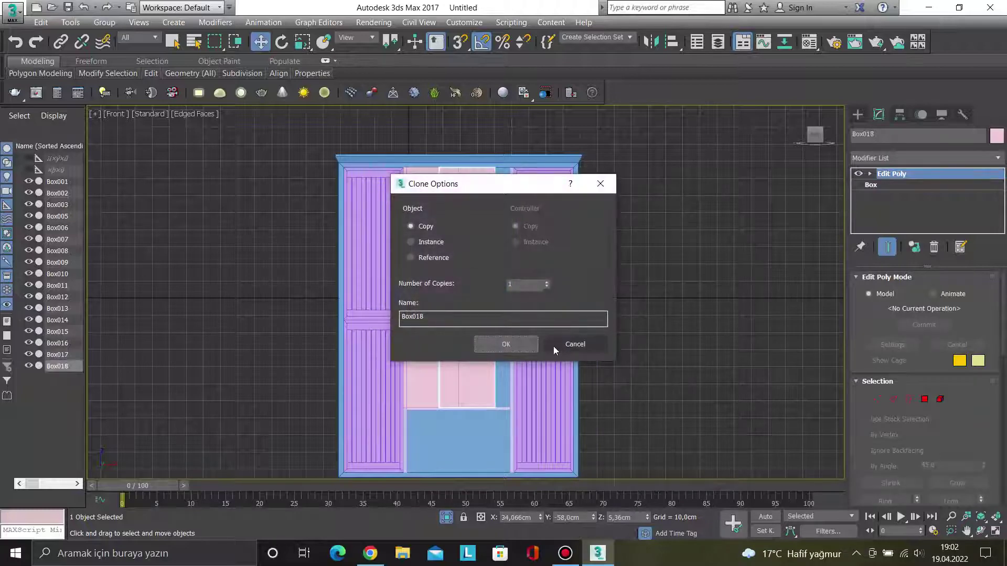
click(527, 346)
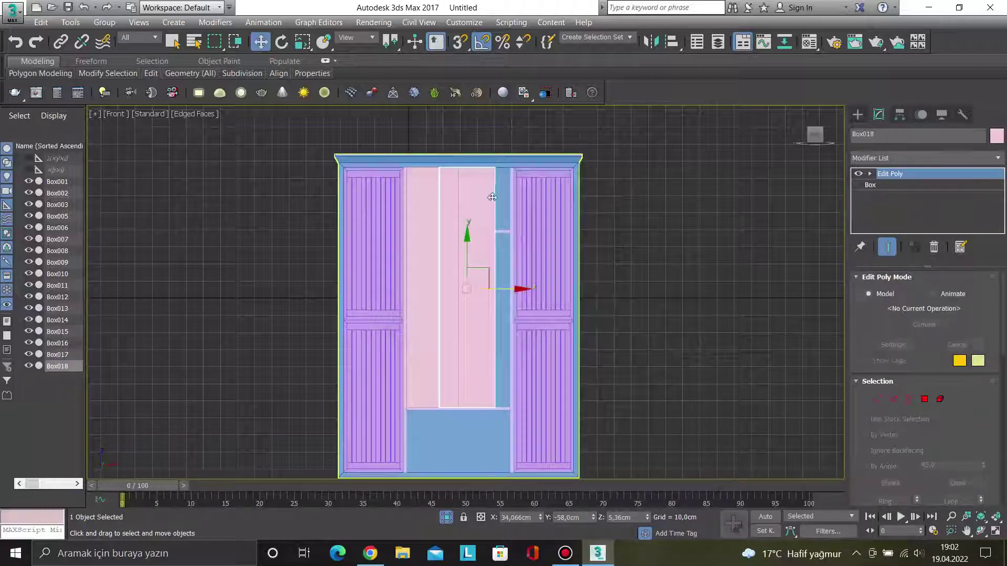
scroll(504, 143, up, 4)
alt+middle_drag(500, 134, 515, 134)
scroll(477, 197, up, 5)
click(460, 41)
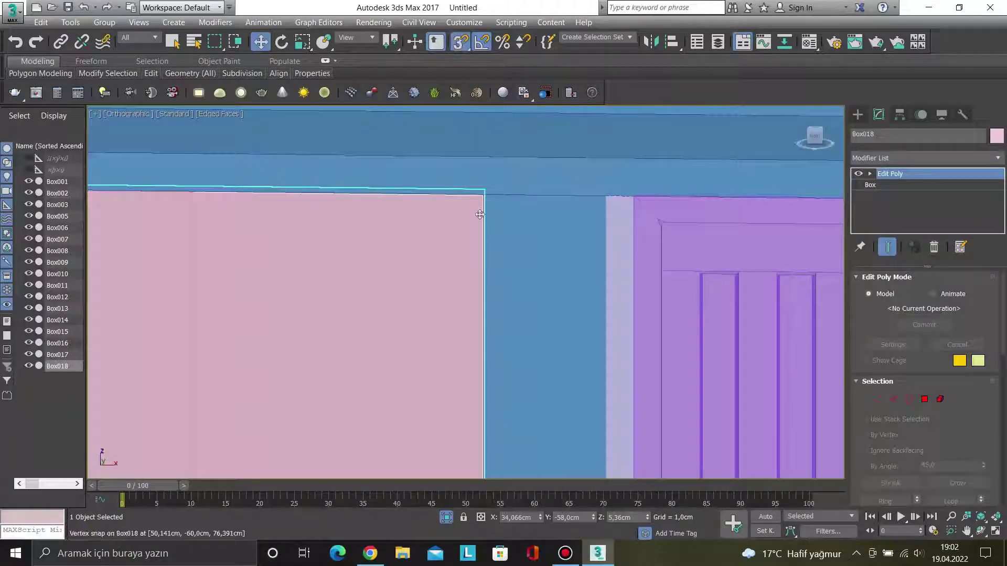
drag(480, 198, 634, 197)
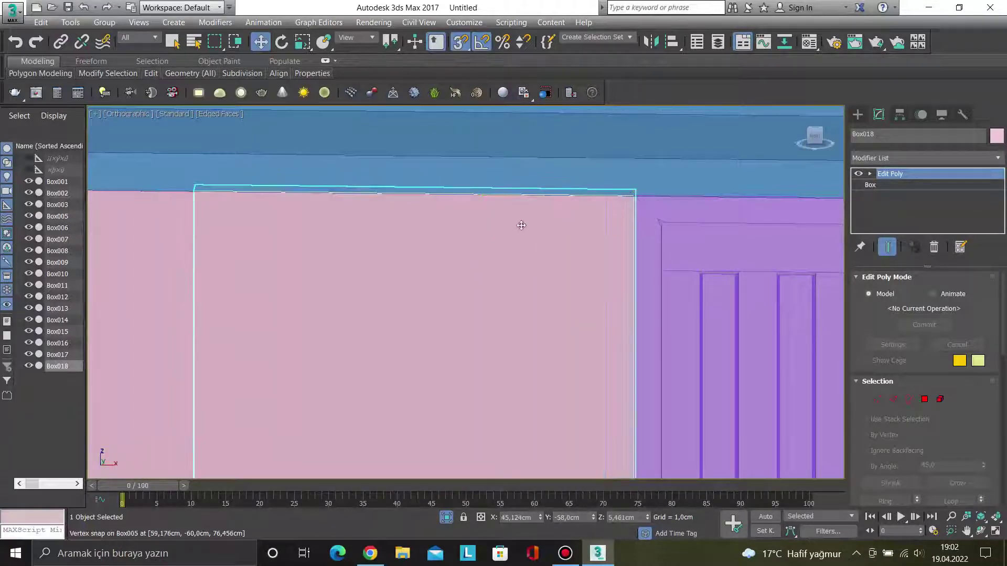
scroll(482, 142, down, 2)
scroll(483, 141, down, 2)
click(757, 288)
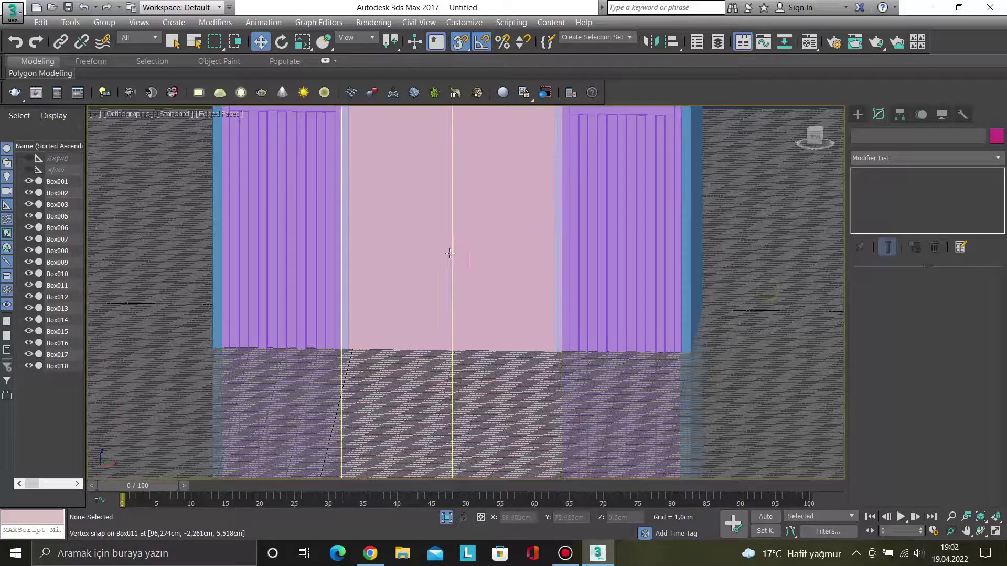
click(483, 254)
key(Delete)
key(f)
click(459, 253)
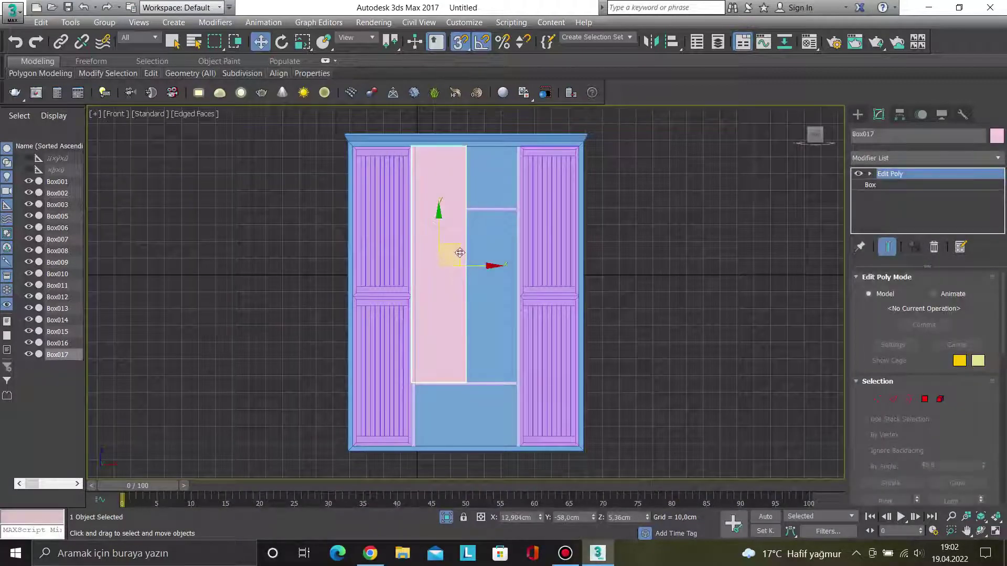
scroll(460, 253, up, 2)
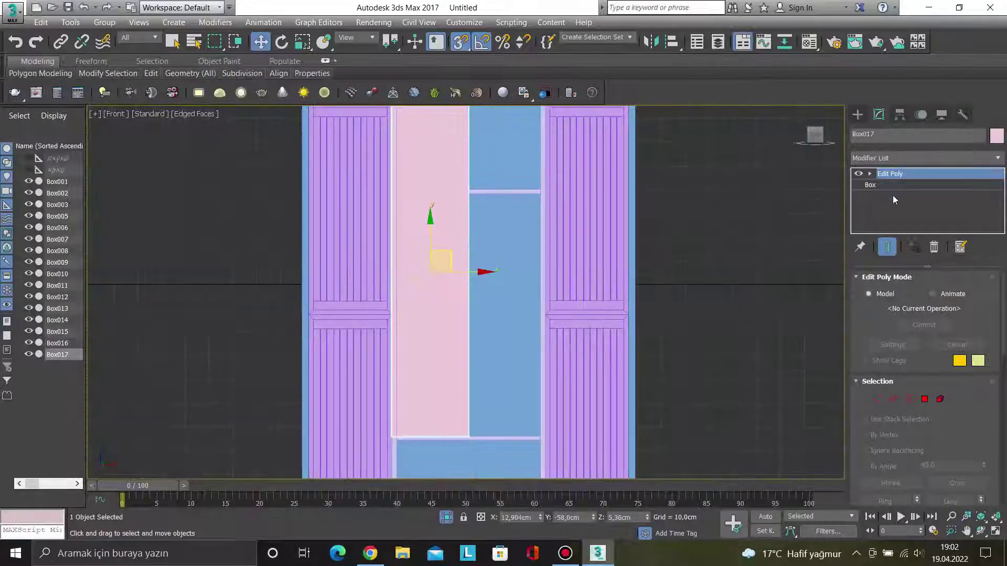
Select the pink door's front polygon in Edit Poly.
click(921, 398)
click(443, 230)
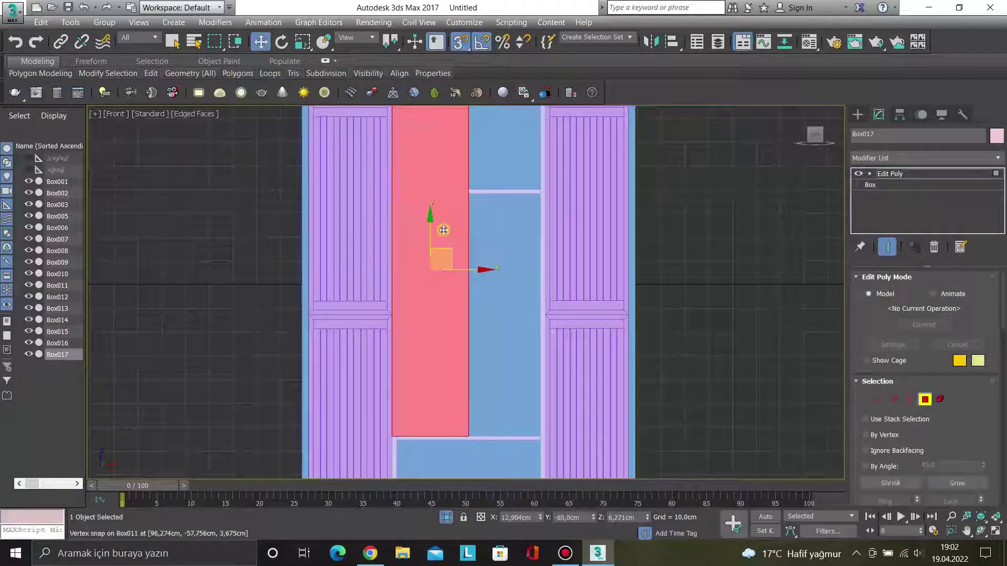
scroll(995, 396, down, 2)
scroll(996, 396, down, 2)
scroll(995, 396, down, 2)
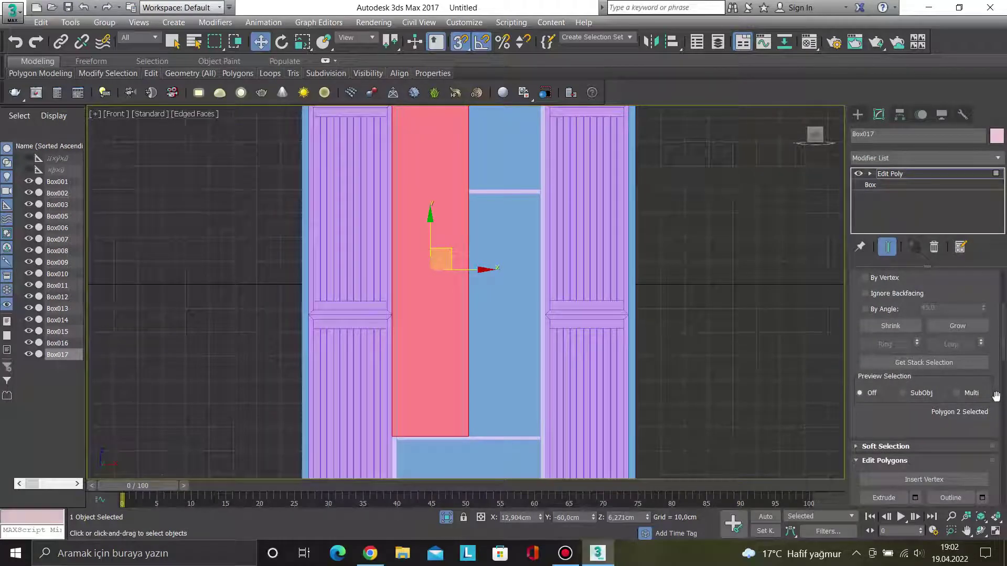
scroll(997, 396, down, 2)
scroll(996, 396, down, 1)
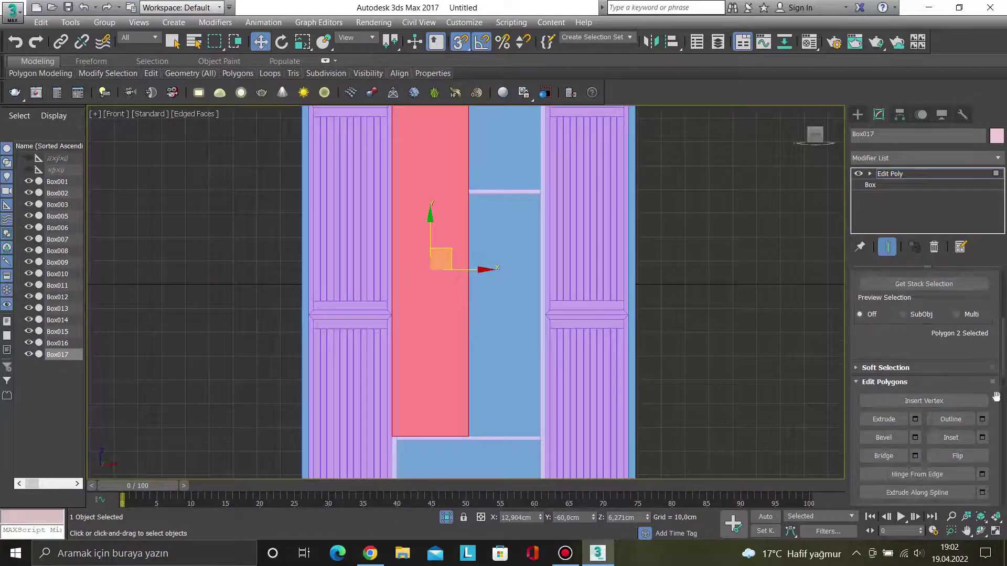
Inset the door's front face by 4 cm.
click(982, 440)
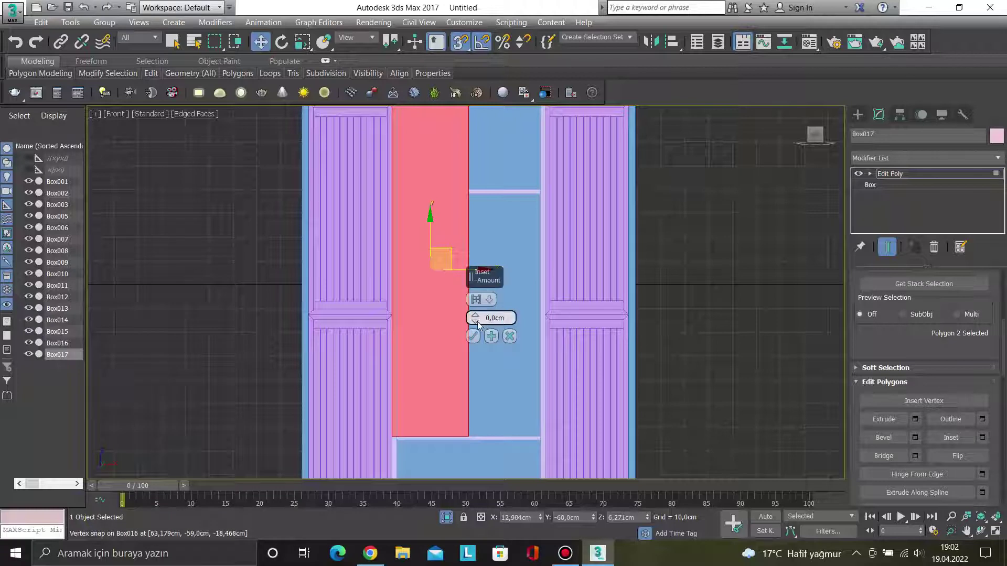
drag(475, 318, 479, 306)
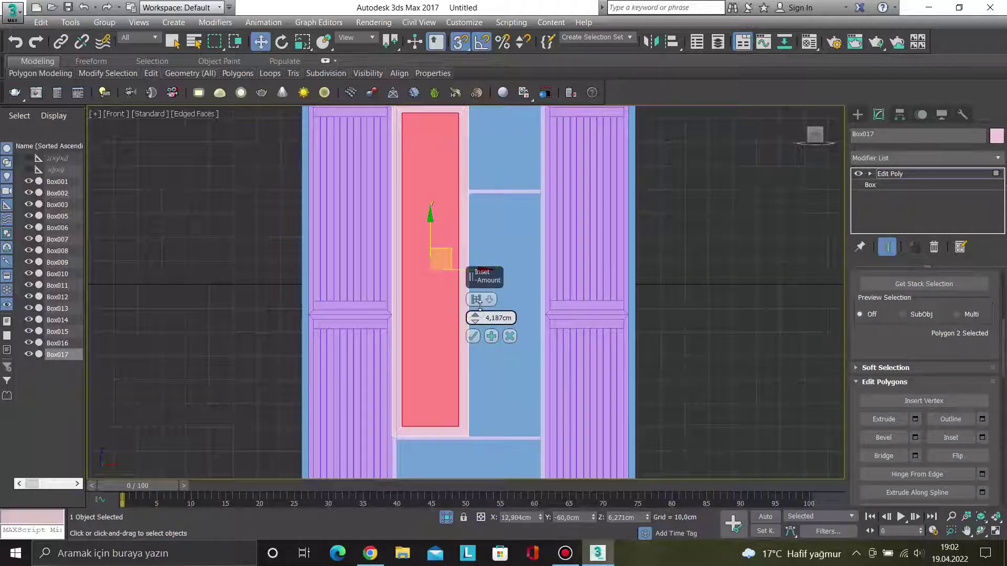
drag(509, 319, 478, 319)
text(400)
key(Return)
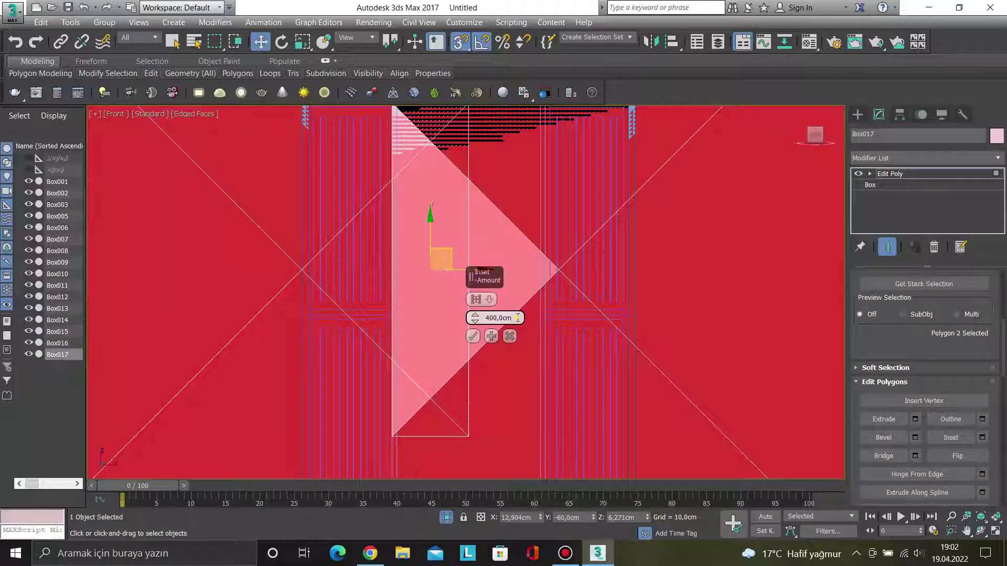
text(4)
key(Return)
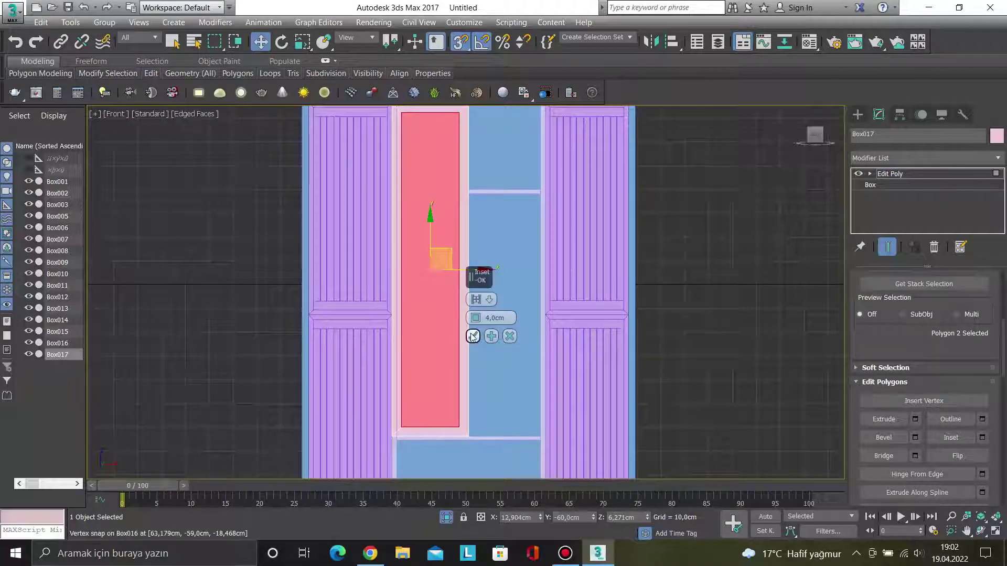
click(473, 336)
Reselect the inner panel face and orbit to view the door at an angle.
click(659, 316)
click(427, 155)
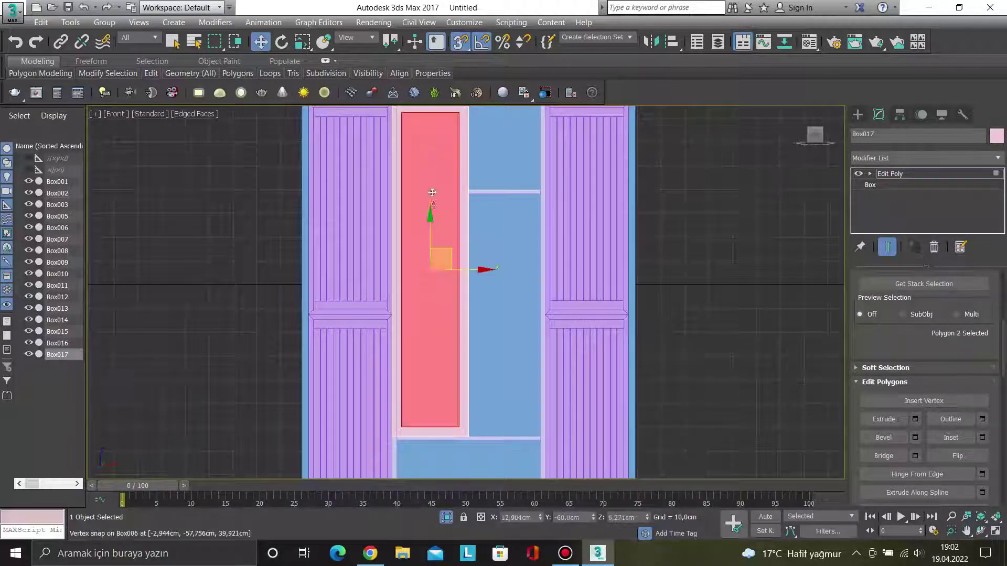
alt+middle_drag(427, 155, 500, 239)
scroll(407, 129, up, 3)
scroll(404, 129, up, 3)
scroll(403, 130, up, 3)
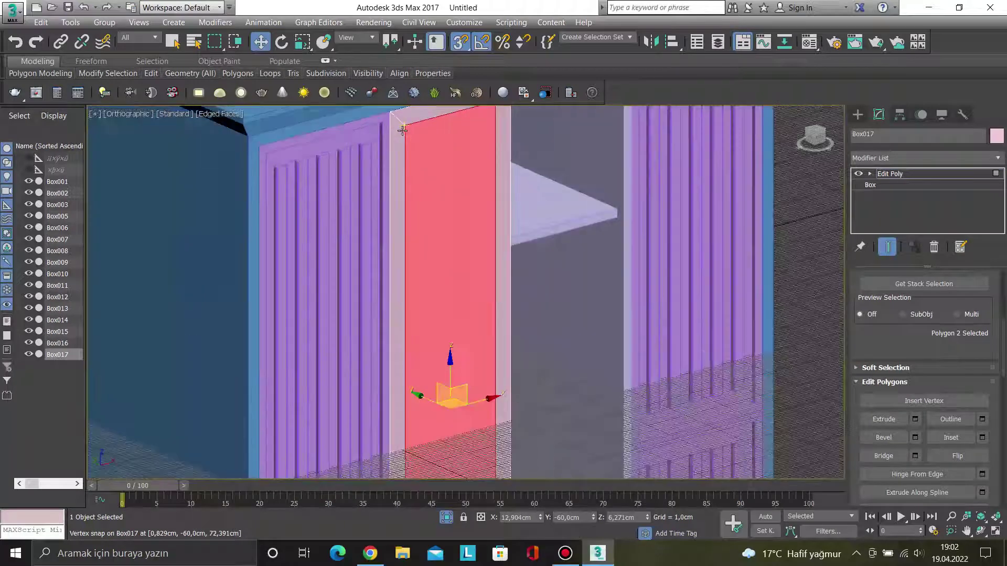
Extrude the inner door face inward with a height of -1 cm.
click(915, 419)
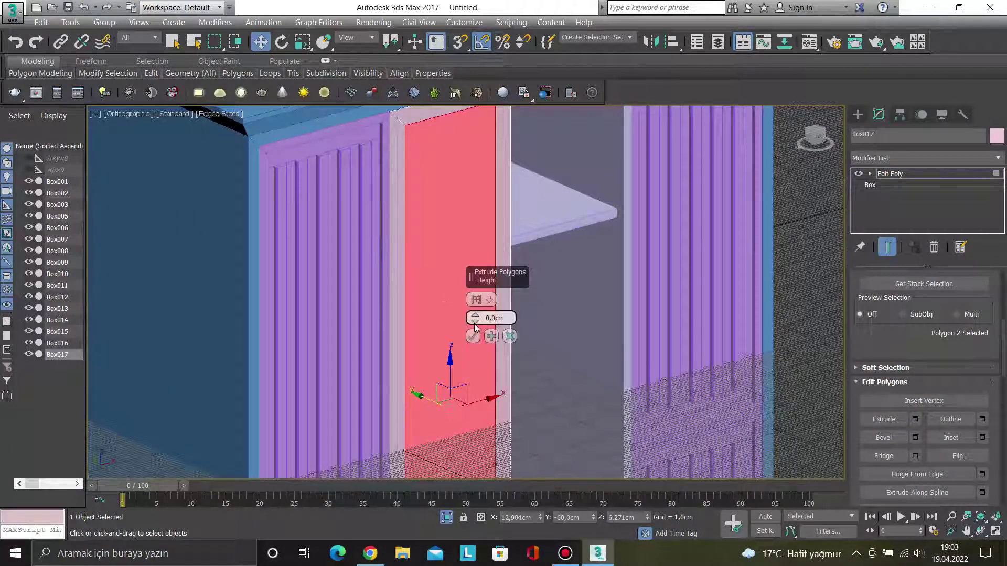
drag(477, 321, 475, 321)
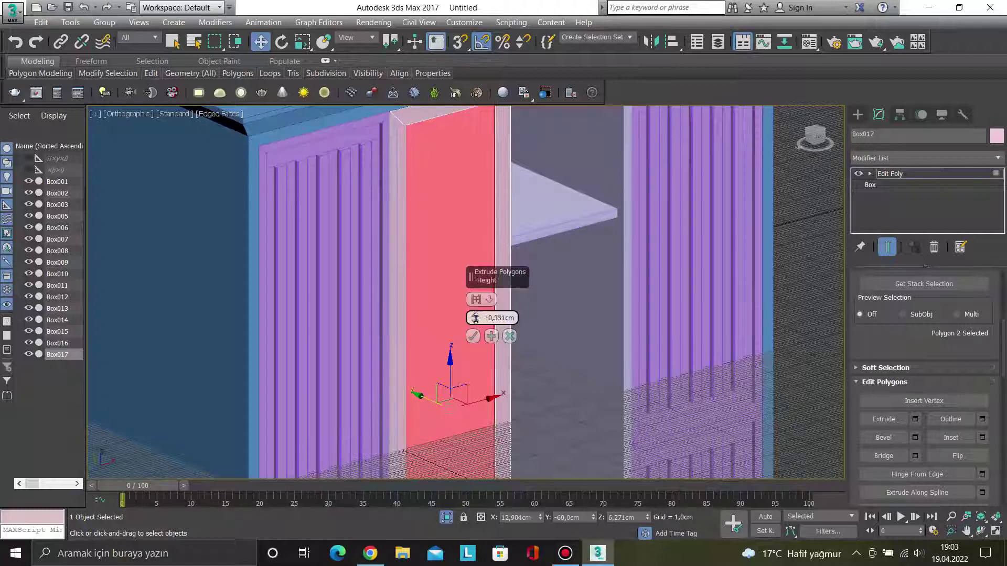
drag(512, 318, 476, 321)
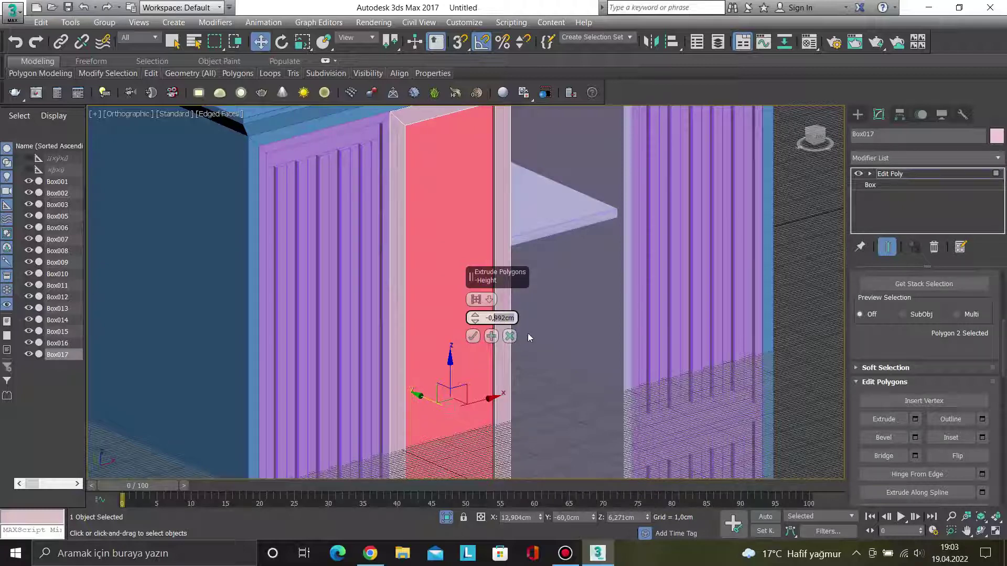
text(5)
key(Return)
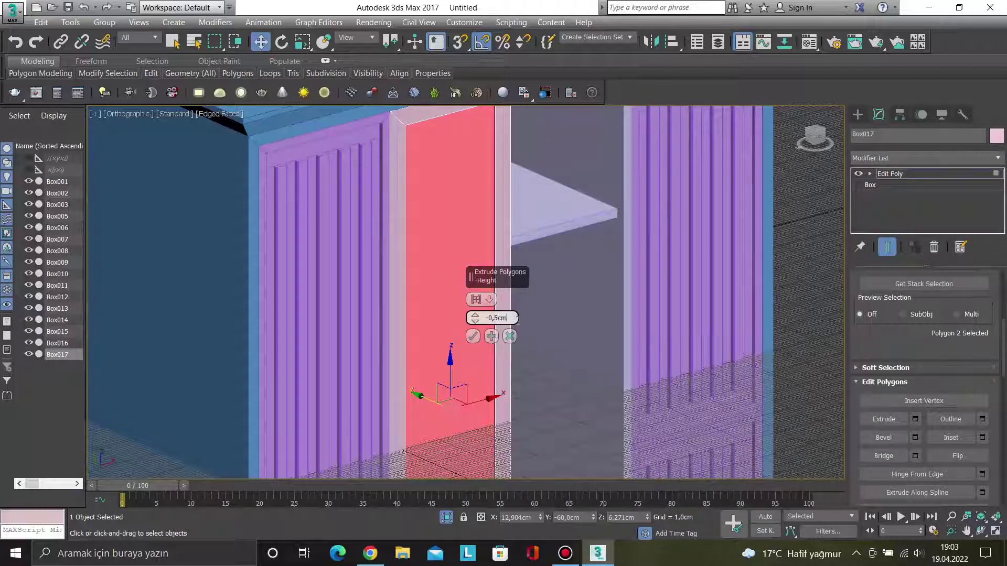
scroll(485, 174, up, 5)
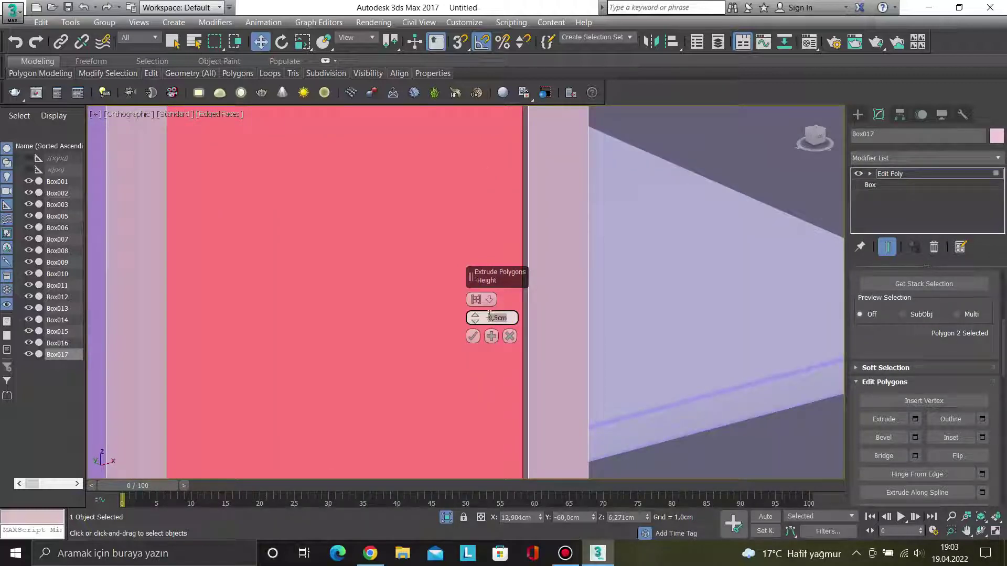
text(-)
text(1,0cm)
key(Return)
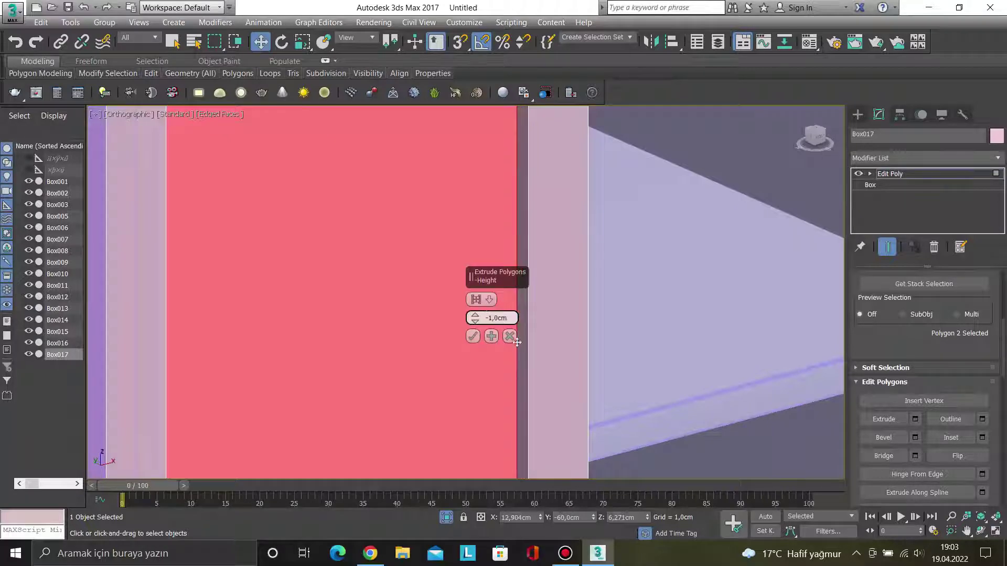
click(472, 337)
Return to Polygon mode and orbit back toward a front view of the door.
scroll(470, 336, down, 5)
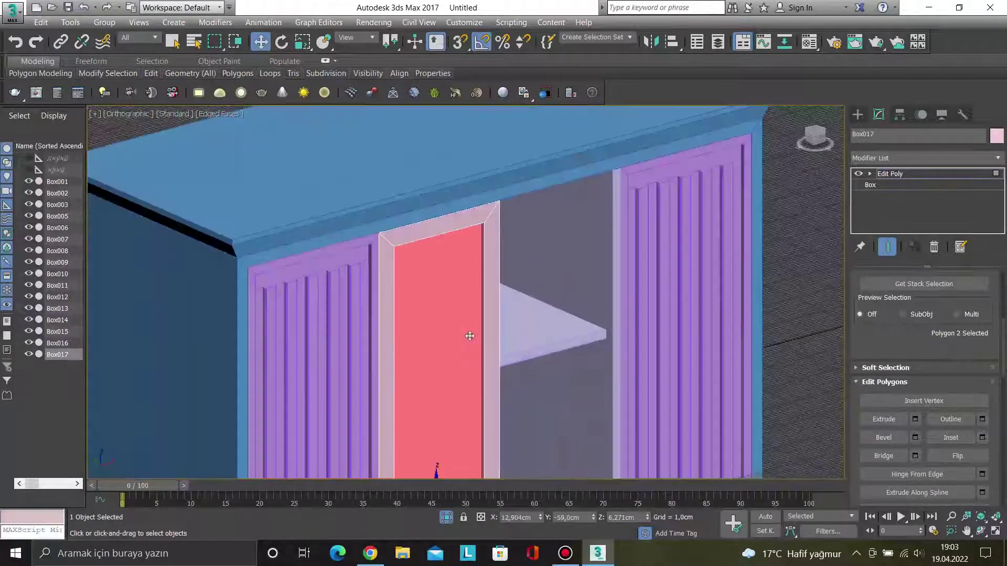
key(4)
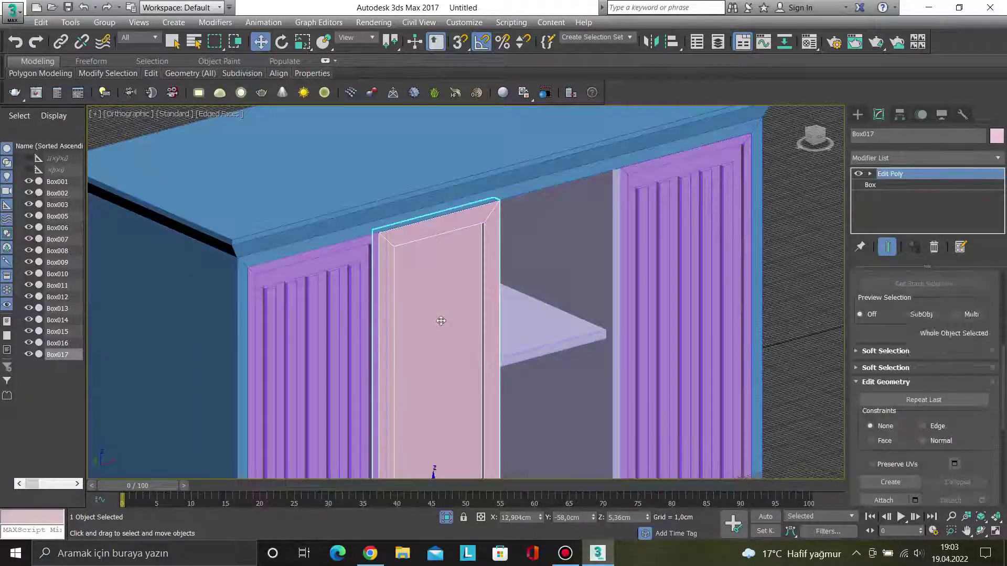
key(4)
mouse_move(438, 320)
alt+middle_down()
mouse_move(412, 317)
mouse_move(384, 291)
alt+middle_up()
scroll(384, 291, up, 1)
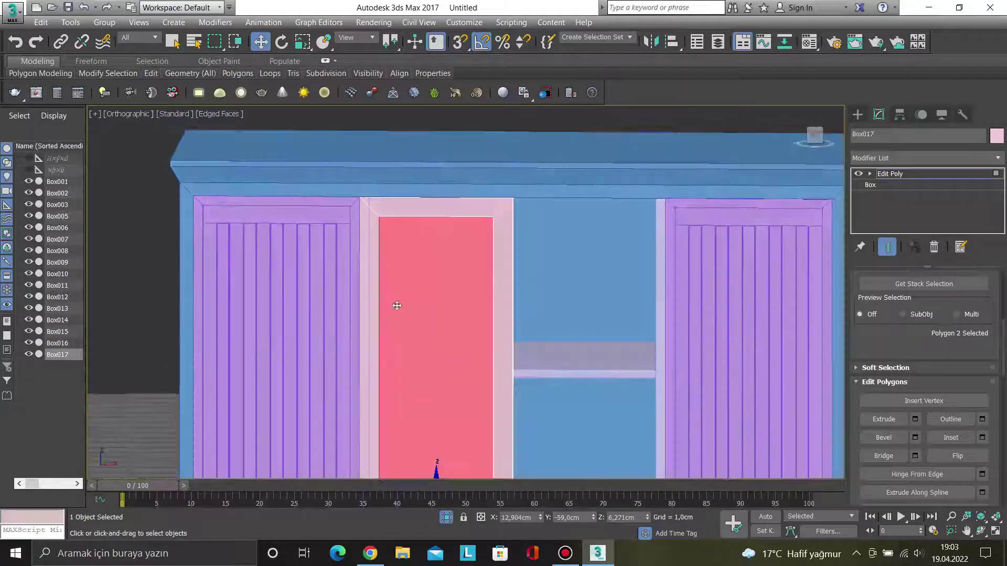
scroll(393, 302, up, 2)
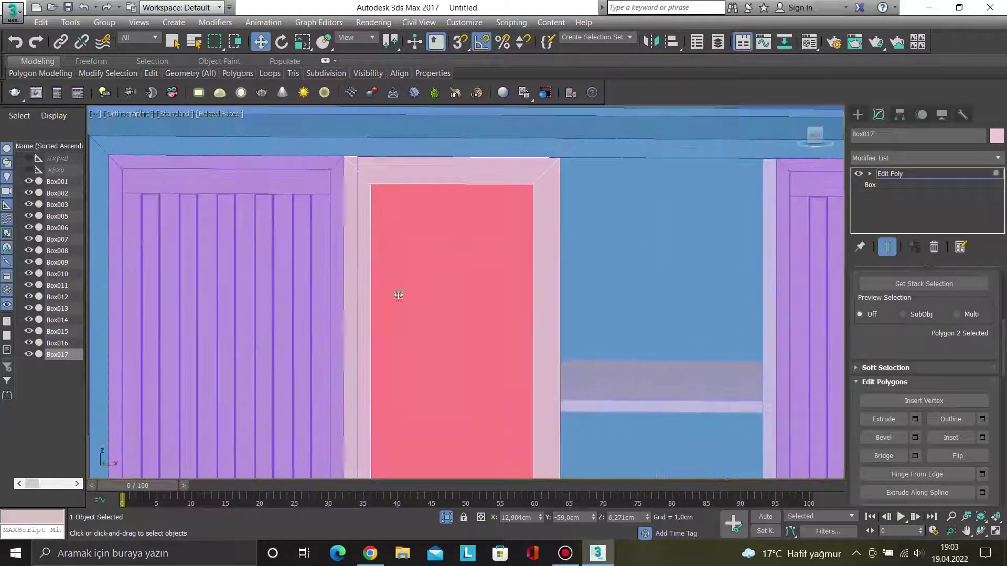
Try the Outline settings, then orbit to an angled view of the cabinet.
click(982, 419)
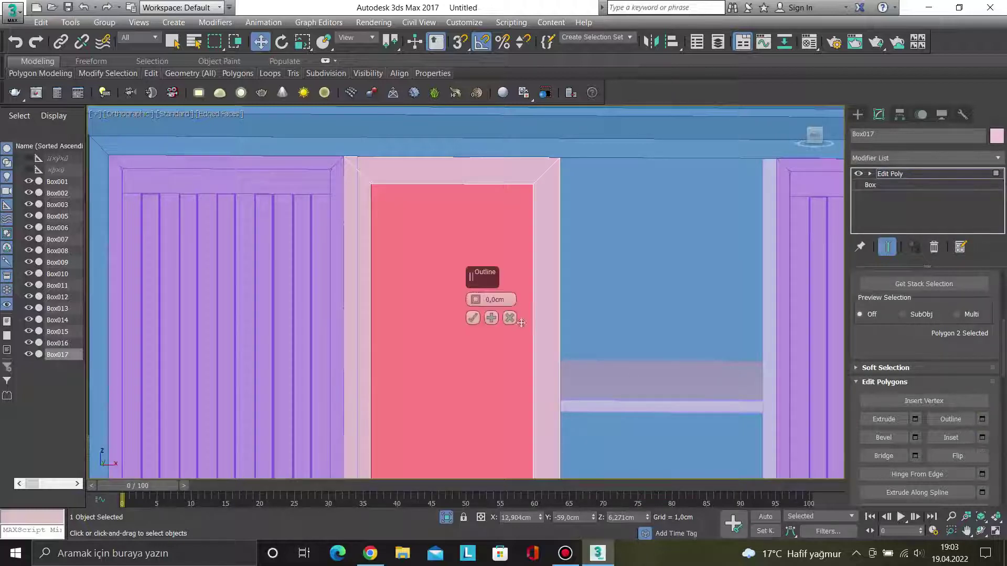
scroll(448, 293, up, 5)
click(473, 317)
mouse_move(476, 313)
mouse_down()
mouse_move(477, 305)
mouse_move(478, 341)
mouse_up()
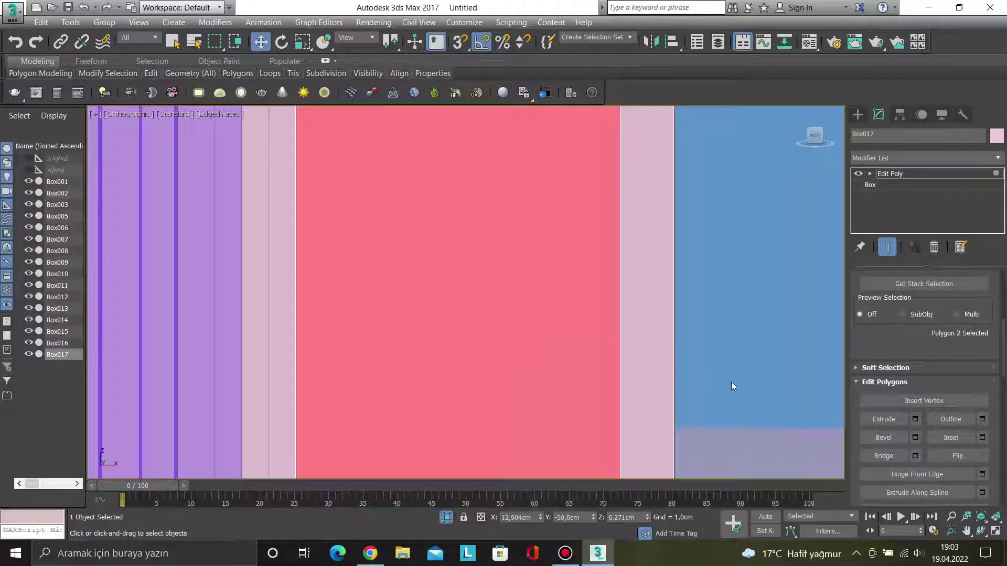
scroll(733, 387, down, 5)
alt+middle_drag(733, 386, 561, 386)
scroll(548, 328, up, 2)
scroll(548, 328, up, 3)
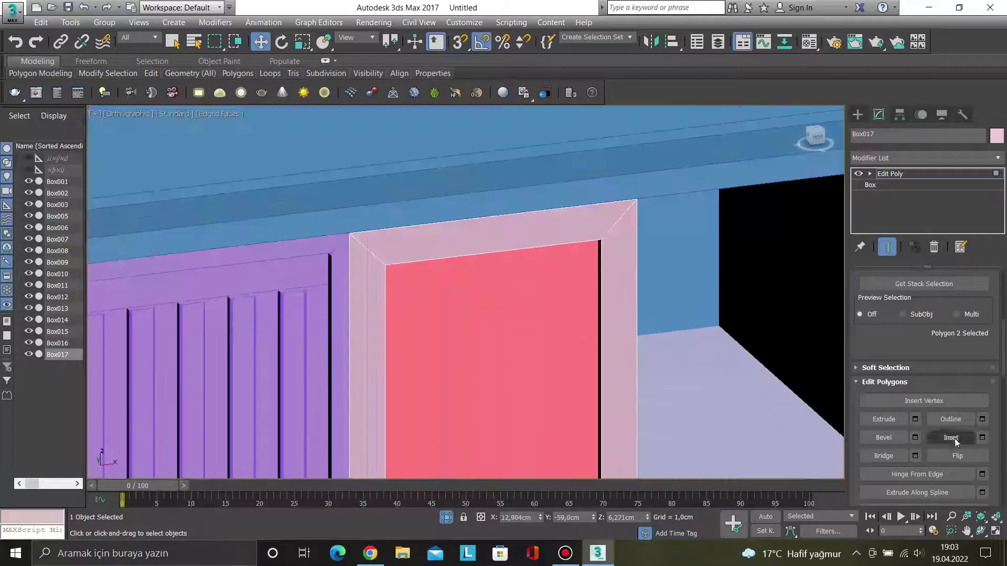
Outline the recessed panel by about -0,44 cm and deselect the door.
click(982, 419)
drag(475, 300, 478, 304)
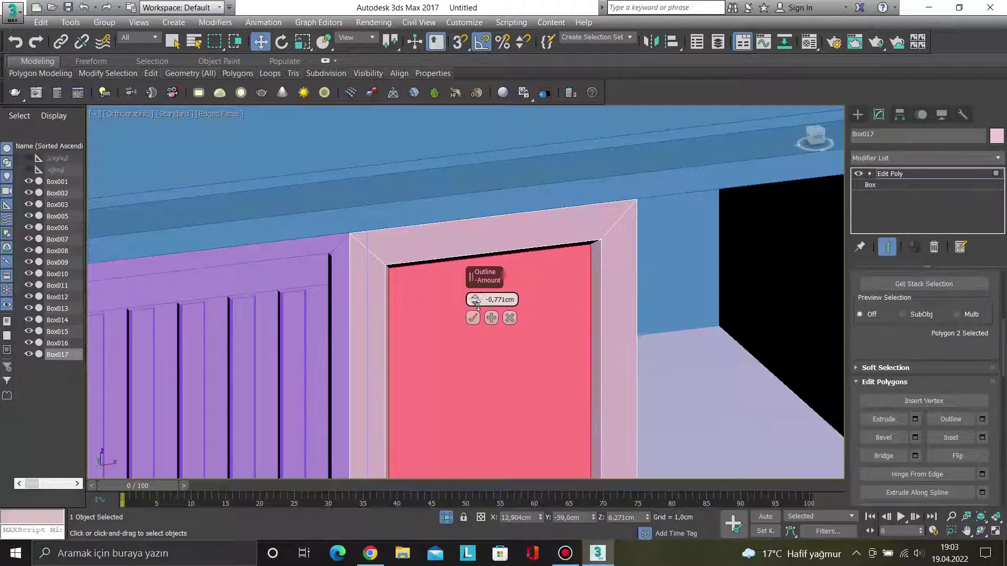
alt+middle_drag(512, 353, 481, 326)
mouse_move(425, 277)
alt+middle_down()
mouse_move(409, 283)
mouse_move(418, 283)
alt+middle_up()
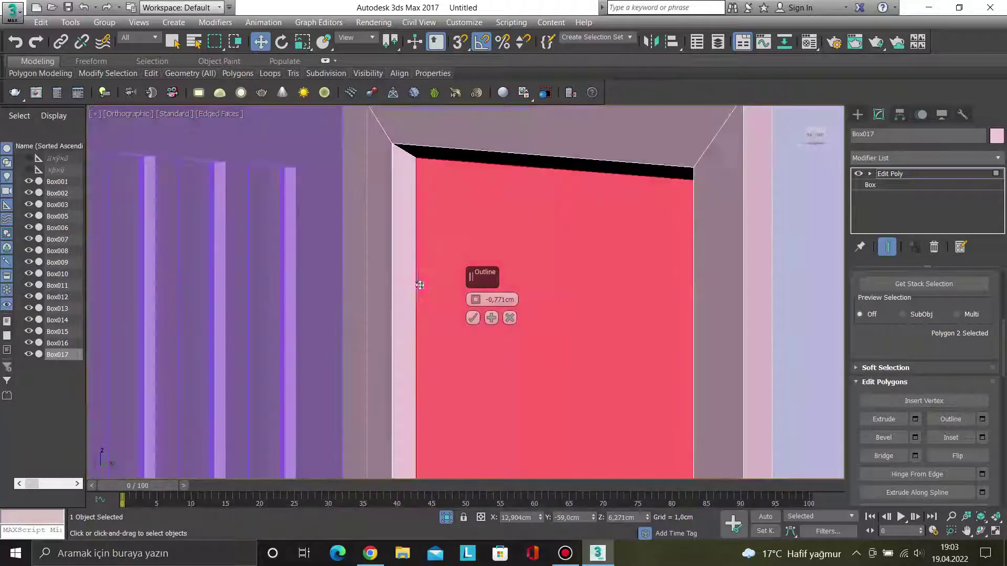
drag(476, 301, 480, 311)
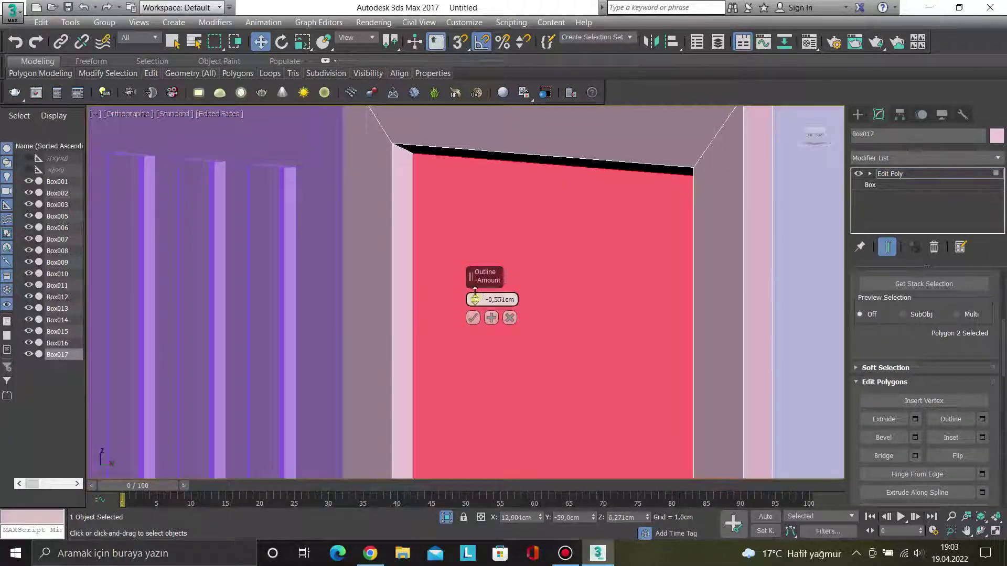
right_click(480, 311)
mouse_move(481, 311)
alt+middle_down()
mouse_move(535, 330)
mouse_move(584, 328)
mouse_move(477, 301)
alt+middle_up()
drag(477, 301, 478, 292)
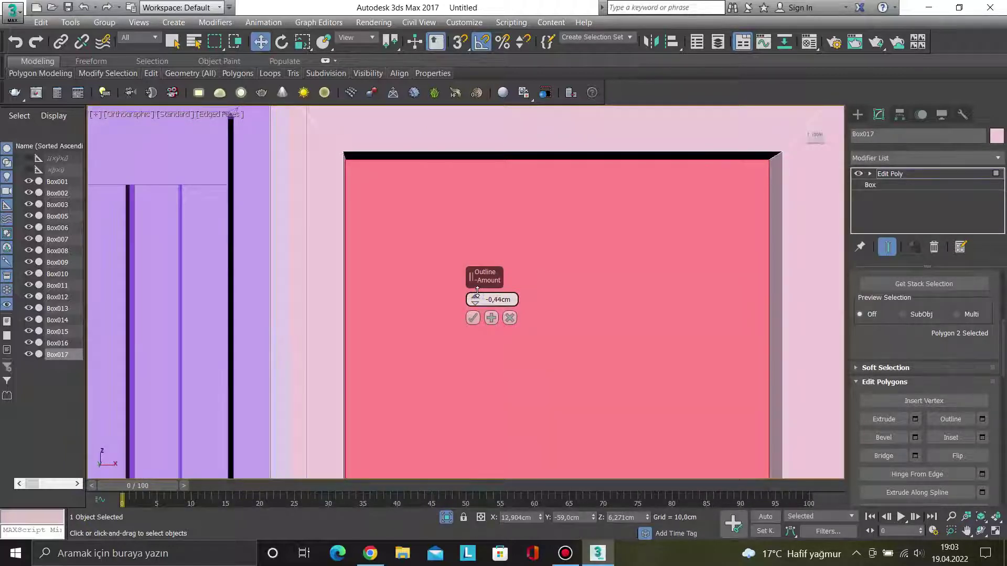
click(473, 318)
scroll(469, 319, down, 5)
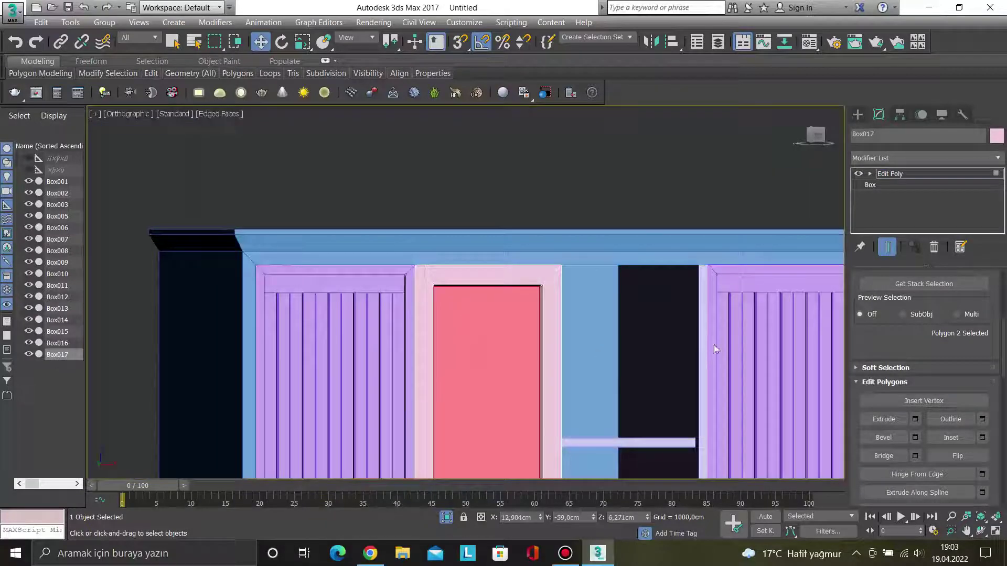
click(627, 210)
Start a vertex-snapped box at the recessed panel's top-left corner.
key(f)
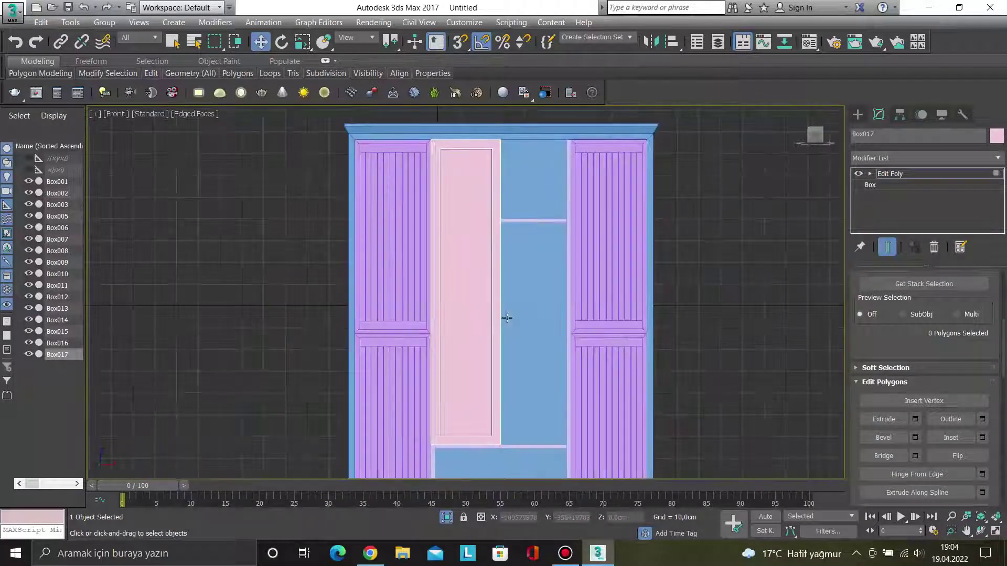
click(857, 114)
click(891, 196)
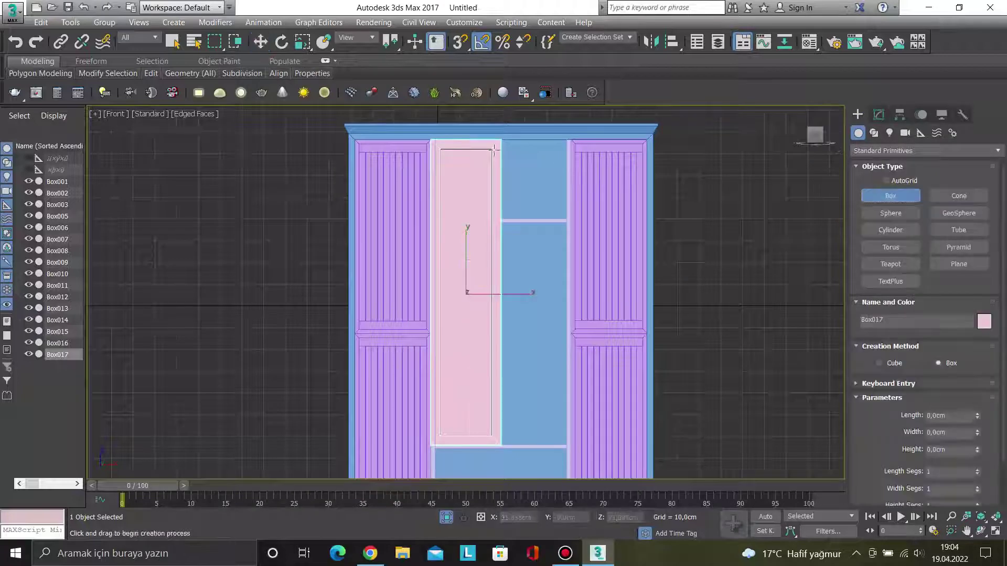
scroll(438, 149, up, 3)
scroll(437, 148, up, 3)
scroll(440, 147, up, 1)
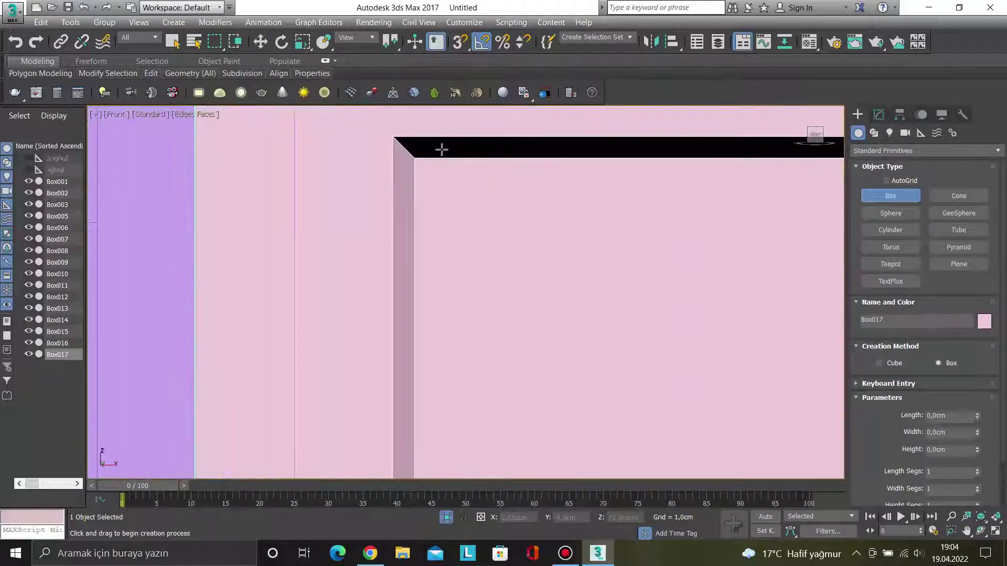
key(s)
drag(413, 157, 551, 292)
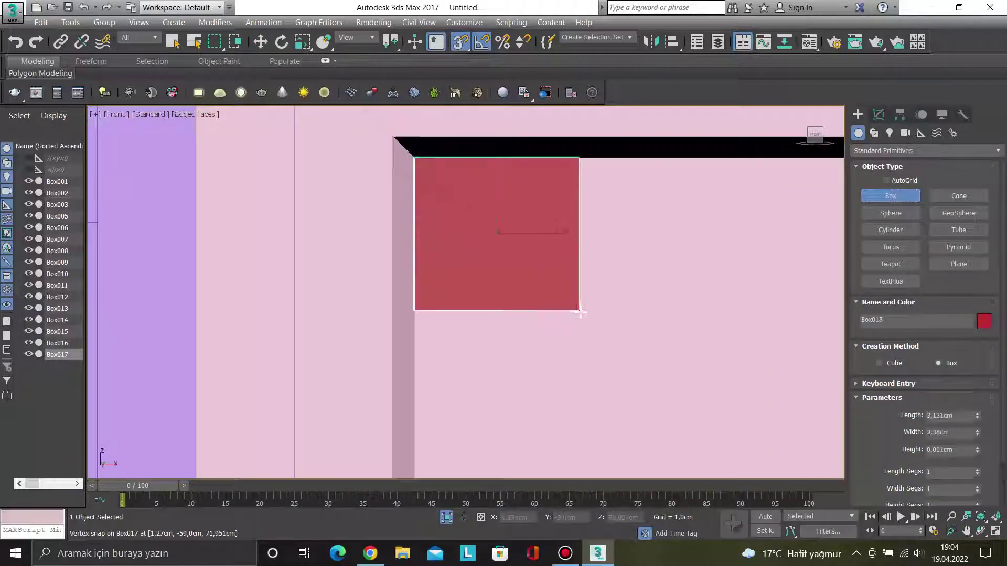
scroll(604, 315, down, 4)
scroll(467, 292, up, 2)
scroll(508, 396, down, 1)
Stretch the box footprint to the panel's lower corner, about 131,36 × 23,269 cm.
drag(507, 396, 430, 364)
scroll(472, 299, down, 3)
scroll(517, 294, up, 1)
scroll(433, 251, up, 1)
scroll(430, 364, up, 3)
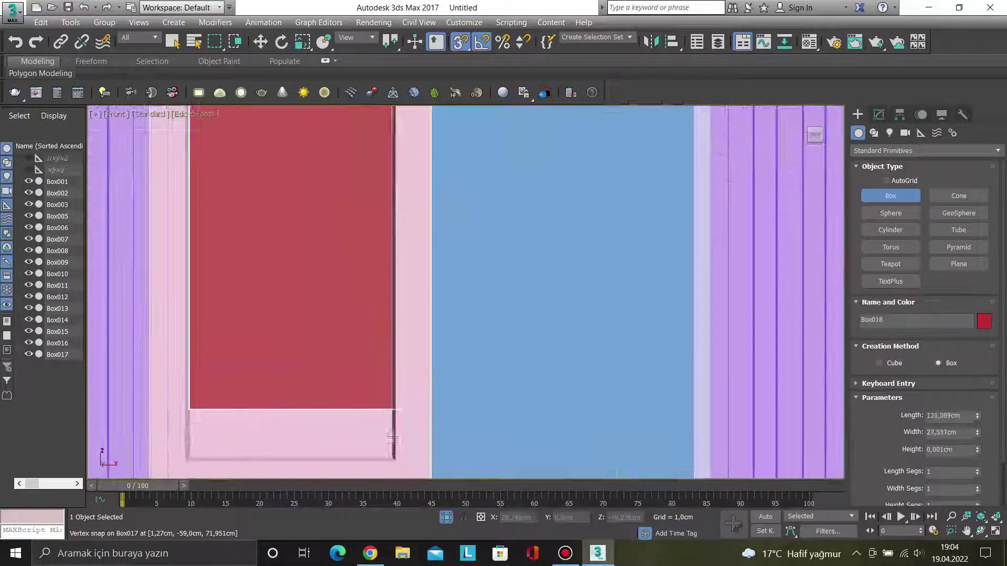
scroll(414, 419, up, 2)
drag(430, 364, 397, 422)
scroll(397, 421, down, 1)
scroll(396, 419, down, 1)
alt+middle_drag(395, 418, 444, 430)
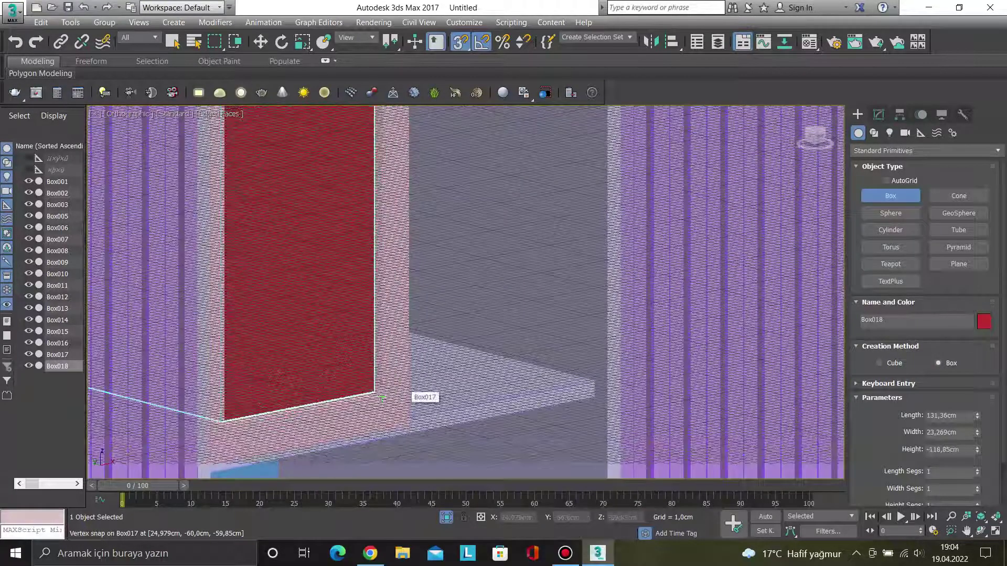
scroll(380, 397, up, 3)
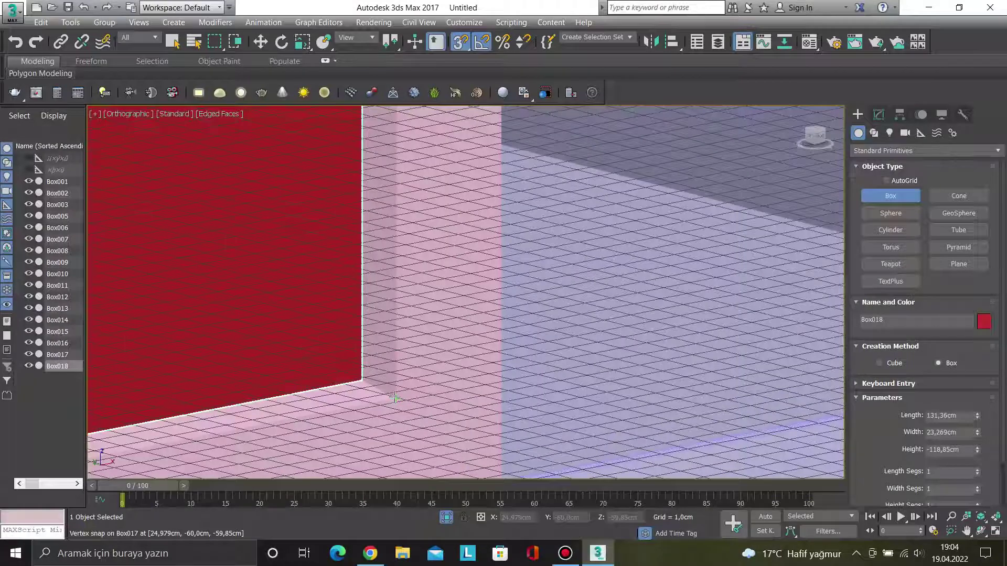
Set the red mirror box's height to 1 cm and check it on the door.
key(s)
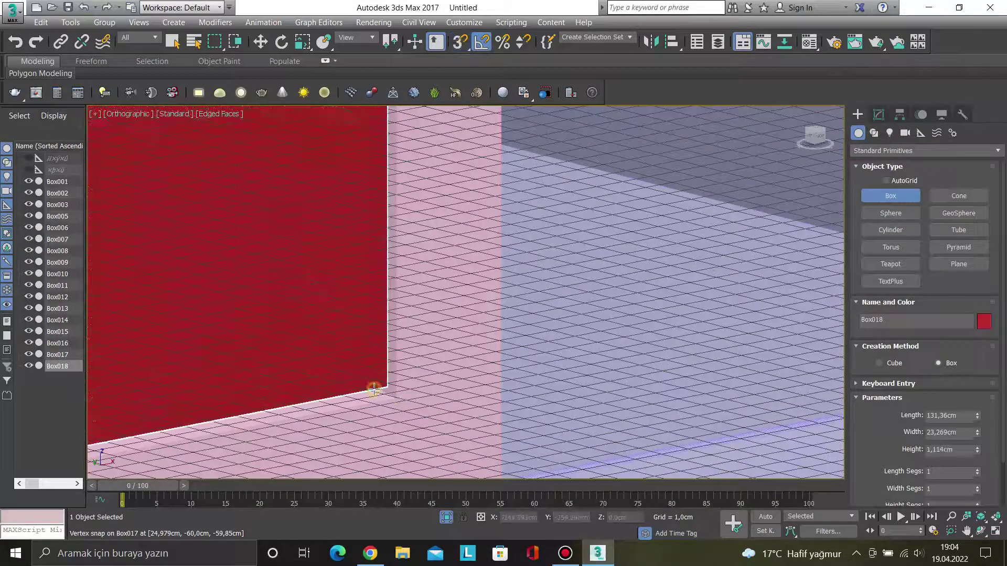
click(965, 450)
text(1)
key(Return)
alt+middle_drag(546, 335, 440, 301)
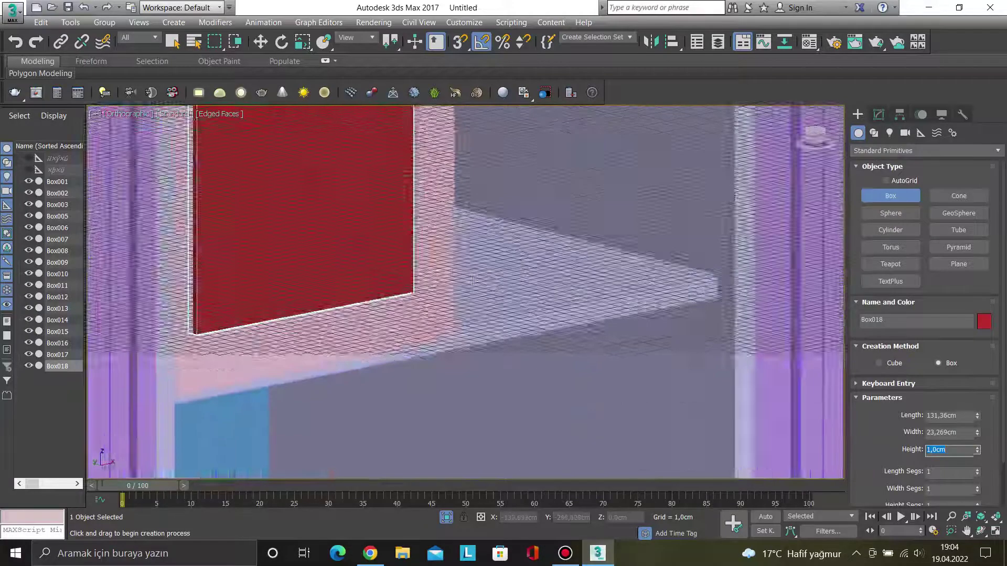
scroll(440, 301, down, 6)
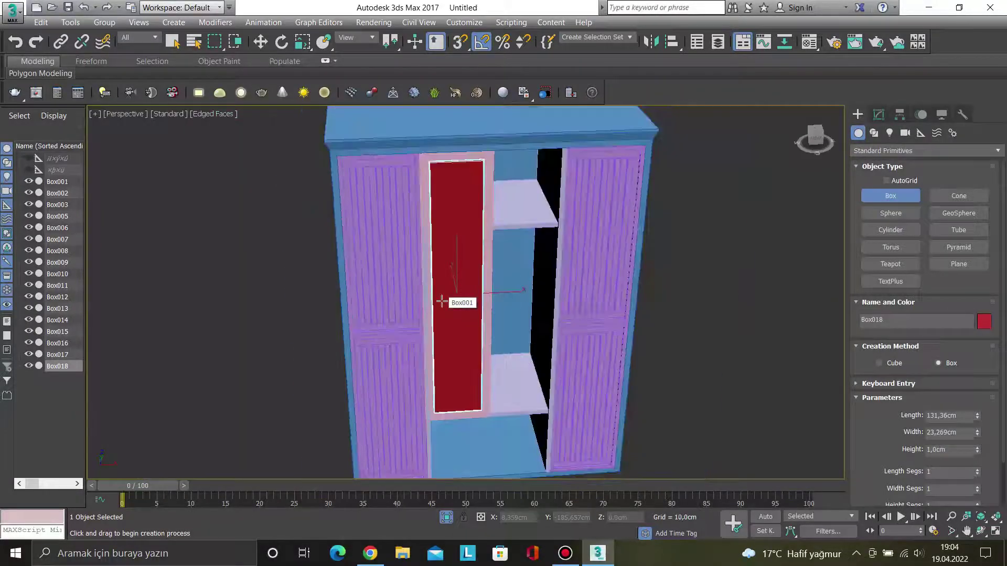
Select the red mirror panel together with the pink frame.
key(w)
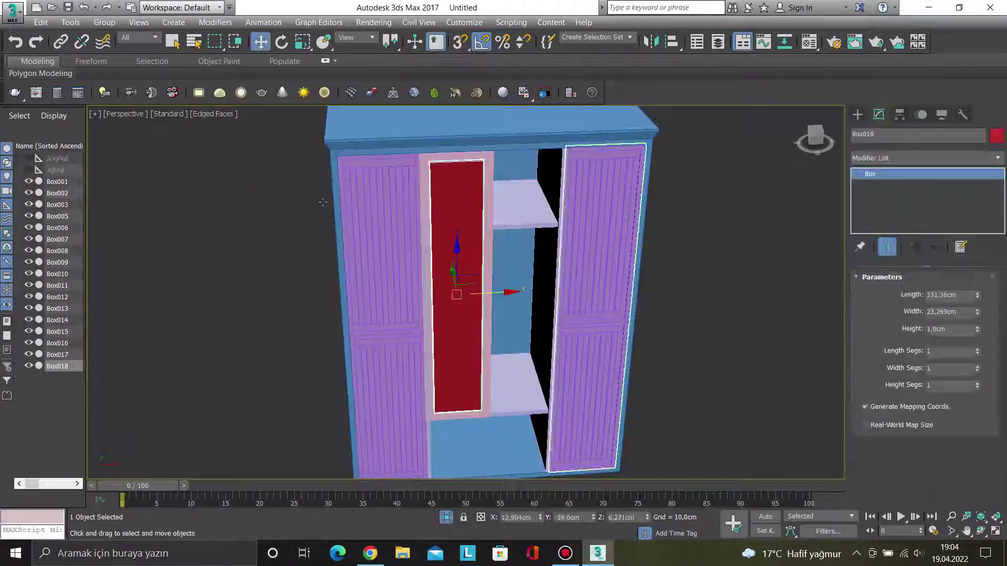
click(184, 253)
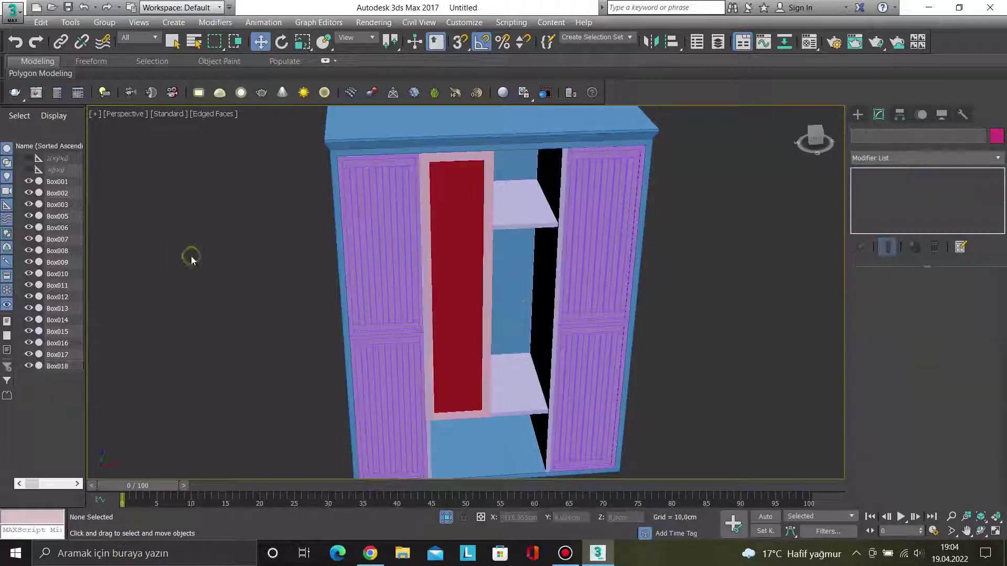
click(447, 268)
mouse_move(447, 268)
alt+middle_down()
mouse_move(456, 286)
mouse_move(459, 247)
alt+middle_up()
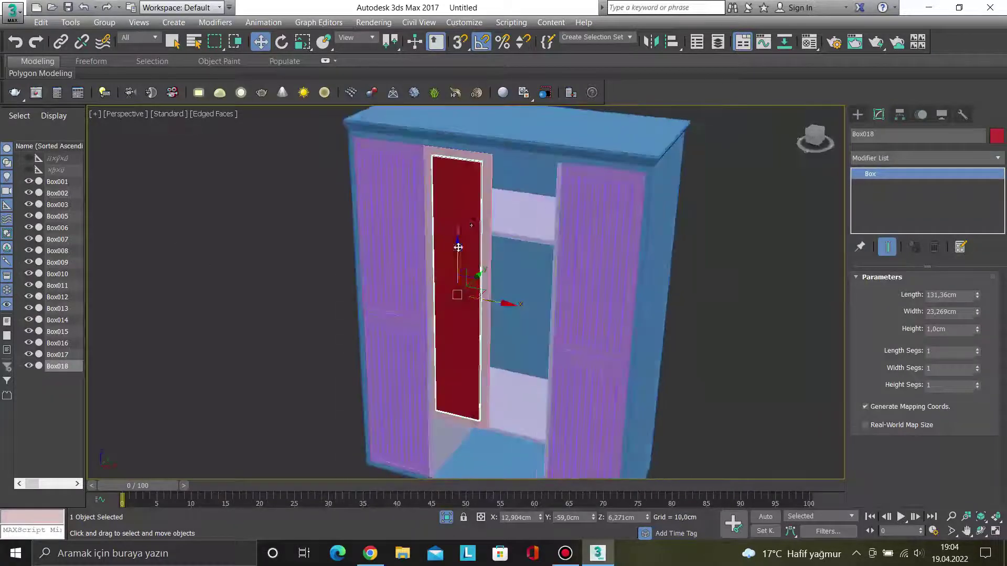
scroll(459, 247, up, 3)
scroll(468, 223, up, 3)
scroll(537, 209, down, 4)
mouse_move(537, 209)
alt+middle_down()
mouse_move(244, 292)
mouse_move(488, 157)
alt+middle_up()
scroll(490, 153, up, 5)
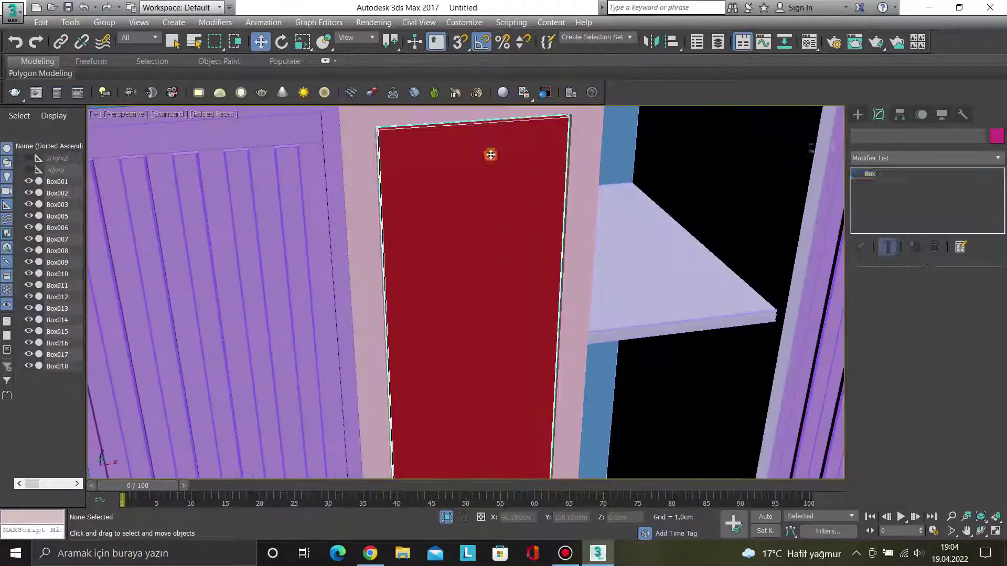
ctrl+click(456, 114)
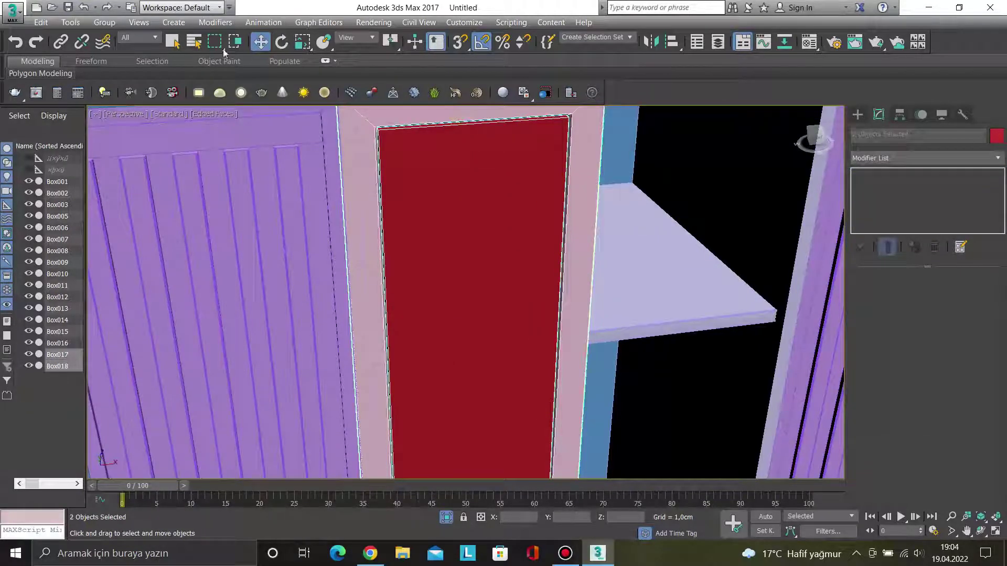
Group the frame and mirror panel under the name kapaklı_ayna.
click(104, 22)
click(119, 38)
text(kapaklı_ayn)
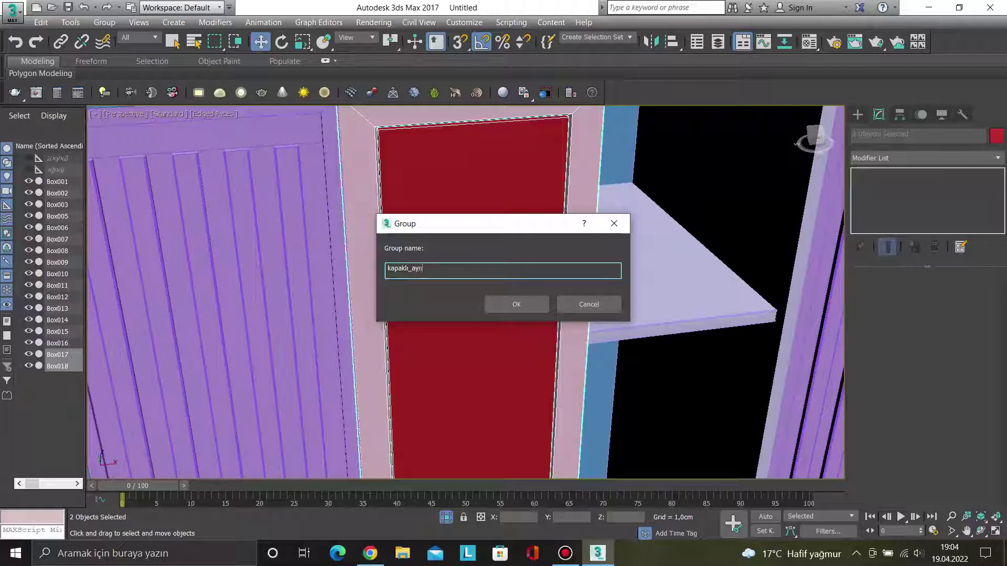
text(a)
key(Return)
Select the left fluted door.
scroll(512, 271, down, 5)
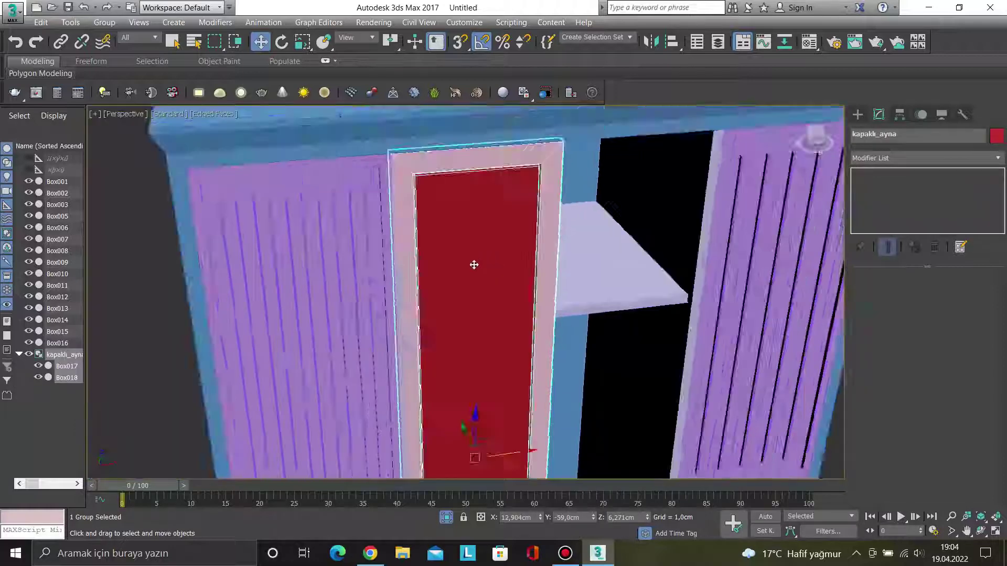
scroll(474, 266, down, 3)
click(389, 271)
text(kapak)
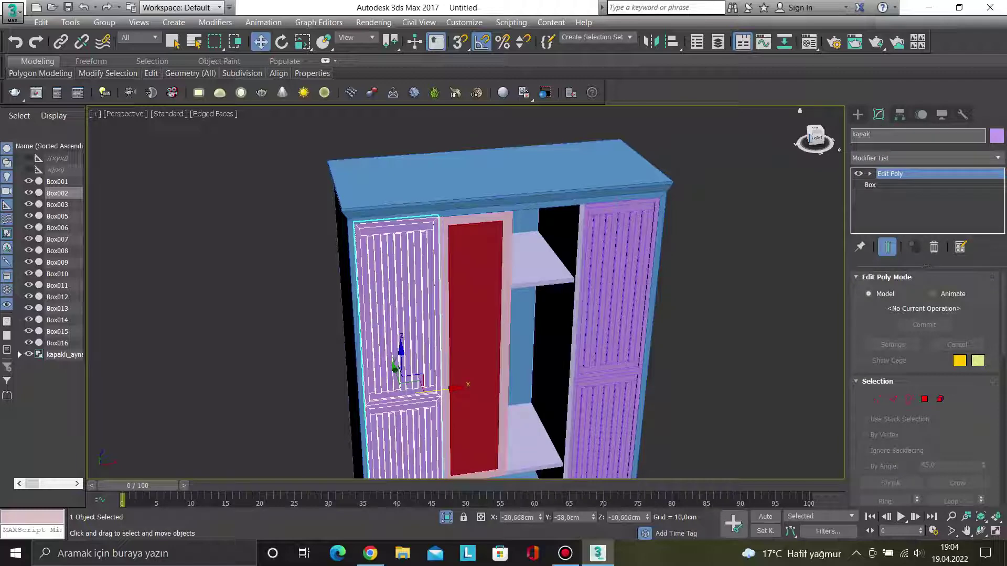
Name the left fluted door kapak and the right fluted door kapak2.
key(Return)
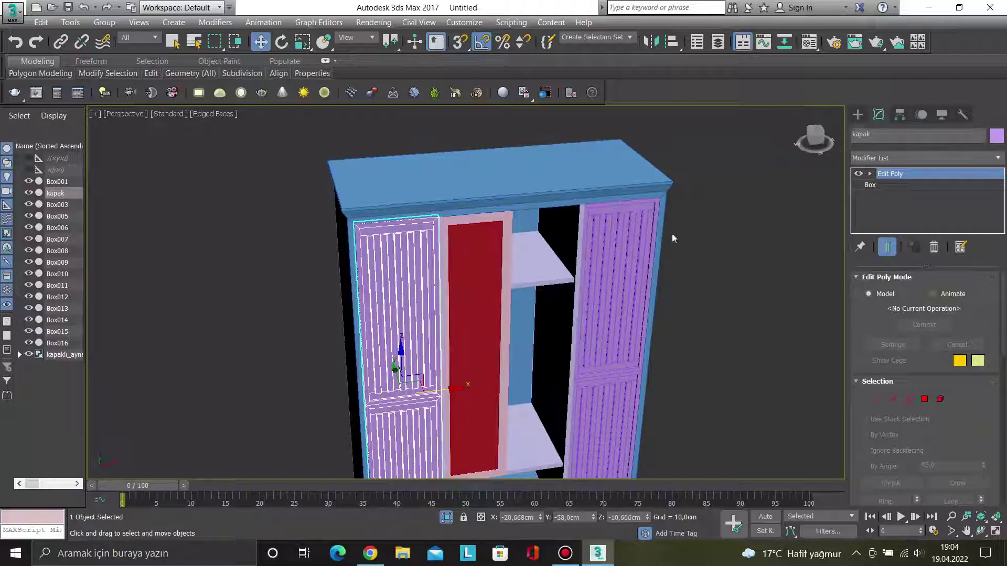
click(627, 250)
click(886, 135)
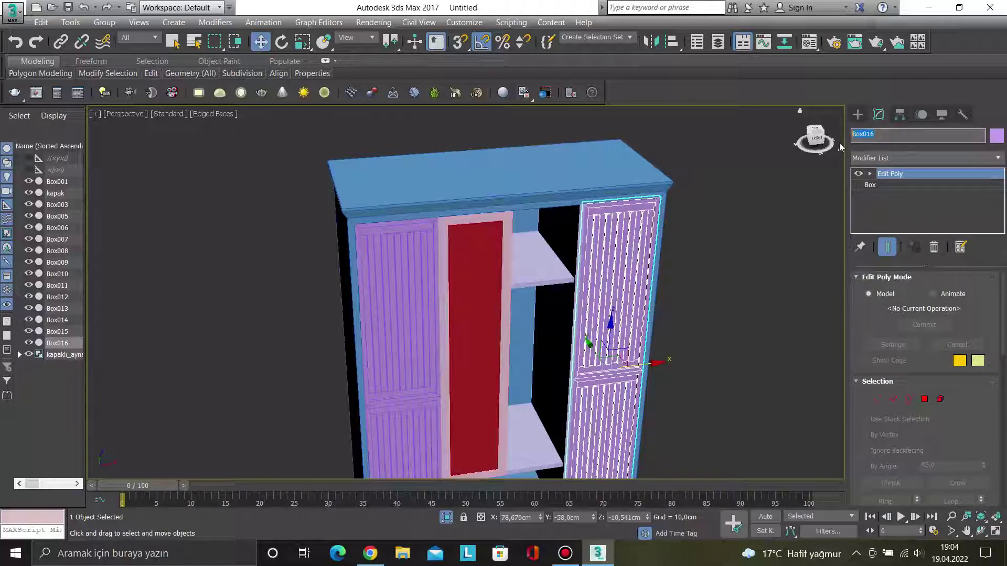
text(2)
key(Return)
Select the mirror door group and view the wardrobe from the front.
click(475, 289)
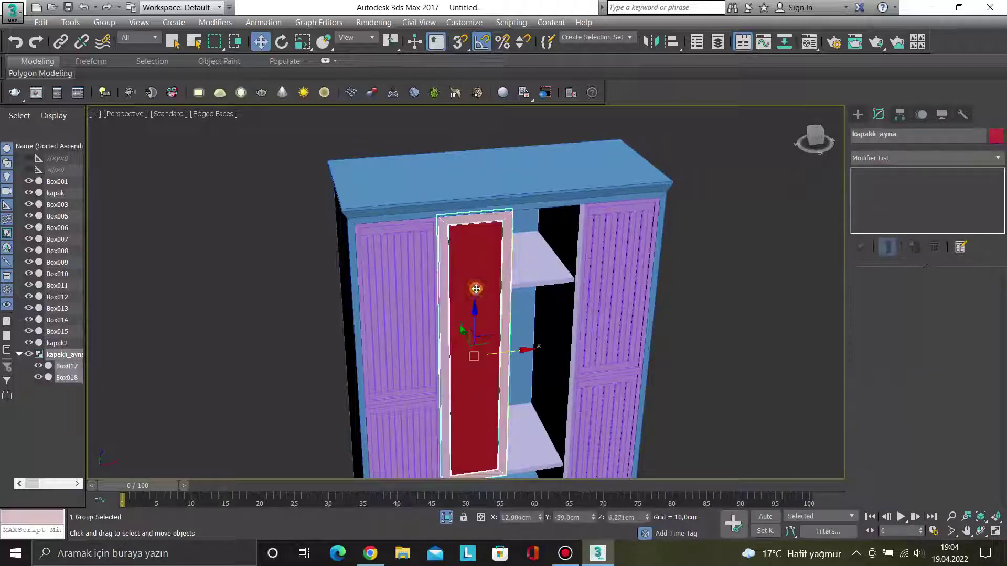
key(f)
scroll(507, 322, up, 2)
scroll(461, 314, up, 3)
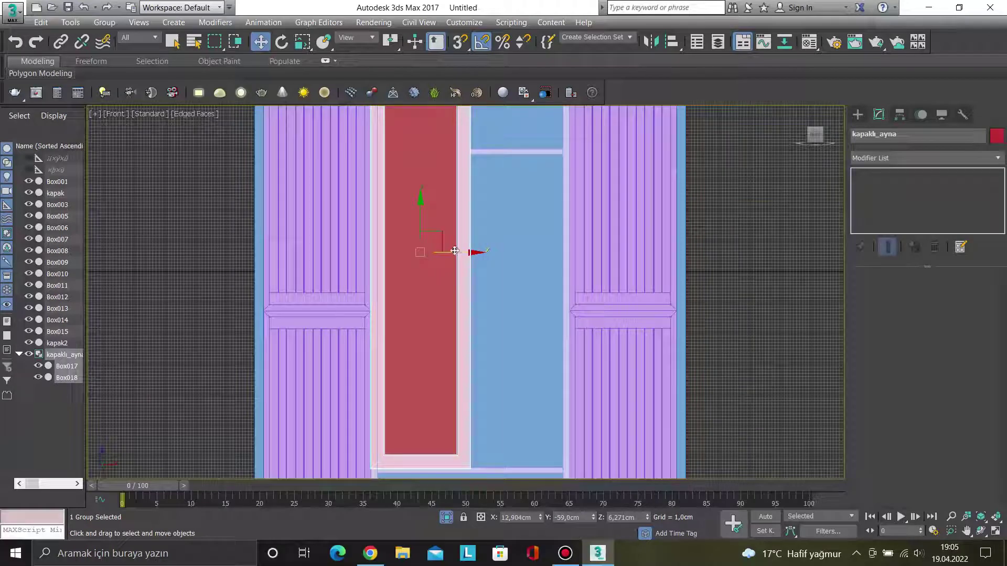
Clone the kapaklı_ayna mirror door group as a copy to its right.
shift+drag(455, 251, 523, 252)
click(504, 343)
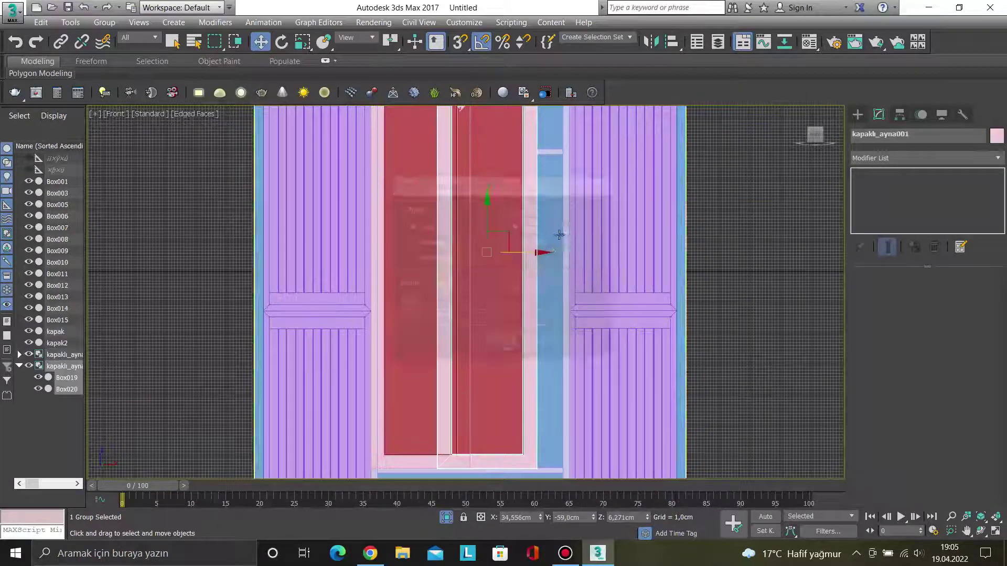
scroll(559, 235, down, 3)
scroll(472, 218, up, 5)
alt+middle_drag(472, 218, 439, 213)
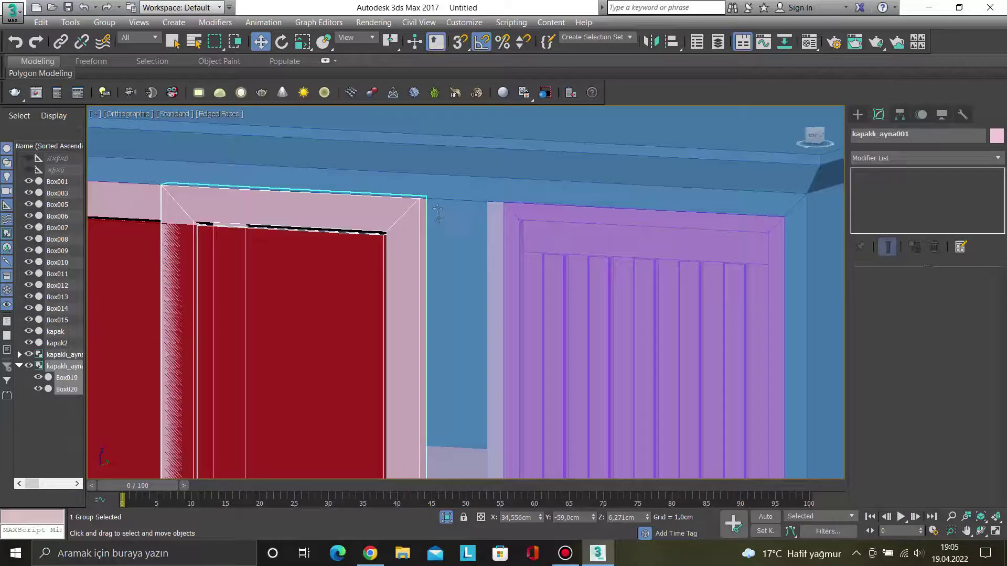
scroll(437, 208, up, 2)
scroll(437, 209, up, 2)
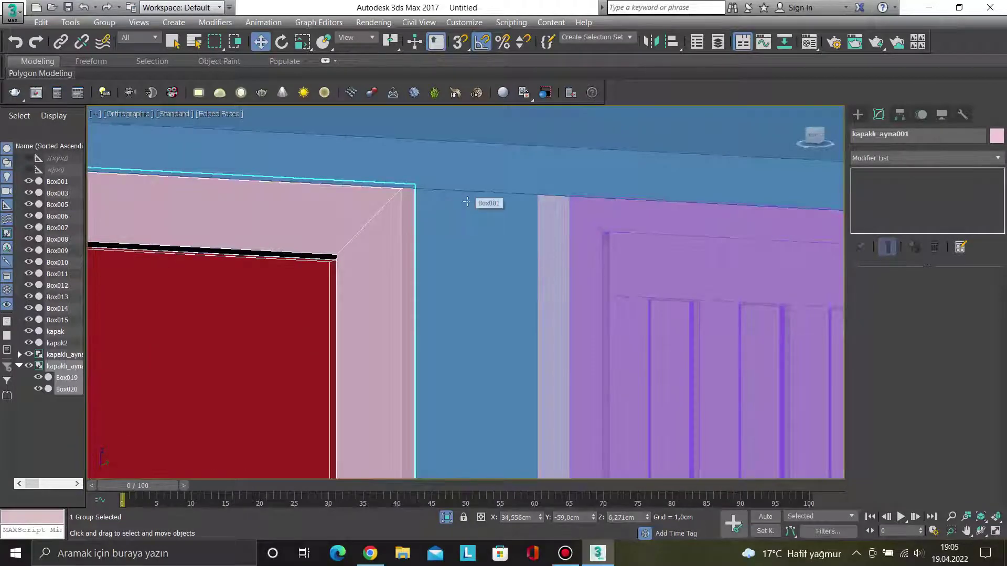
mouse_move(446, 186)
alt+middle_down()
mouse_move(574, 245)
mouse_move(464, 197)
mouse_move(395, 200)
alt+middle_up()
scroll(452, 187, down, 3)
scroll(464, 197, up, 5)
scroll(464, 197, down, 3)
scroll(378, 203, up, 3)
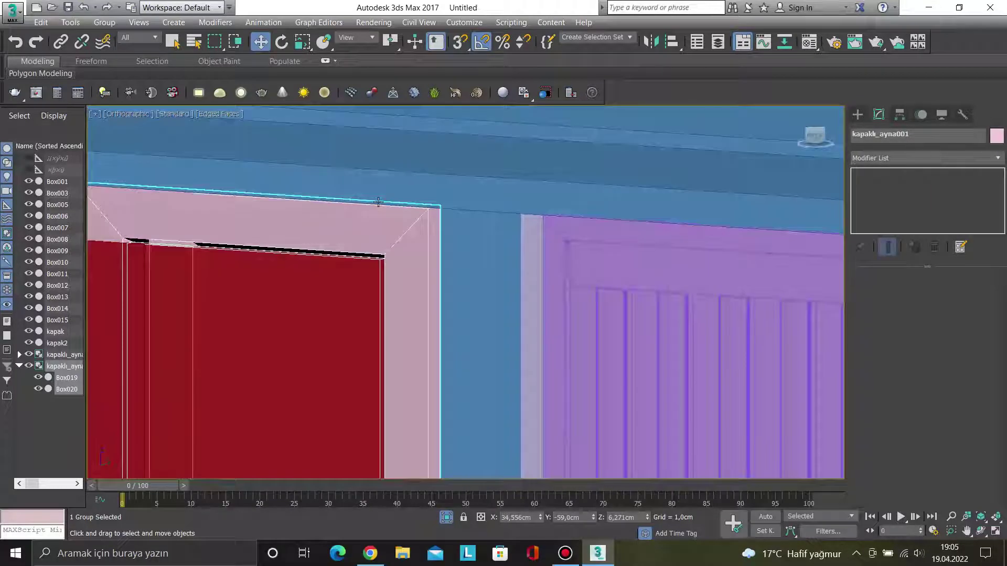
Vertex-snap the copied mirror door against kapak2, then frame the cabinet front-on.
key(s)
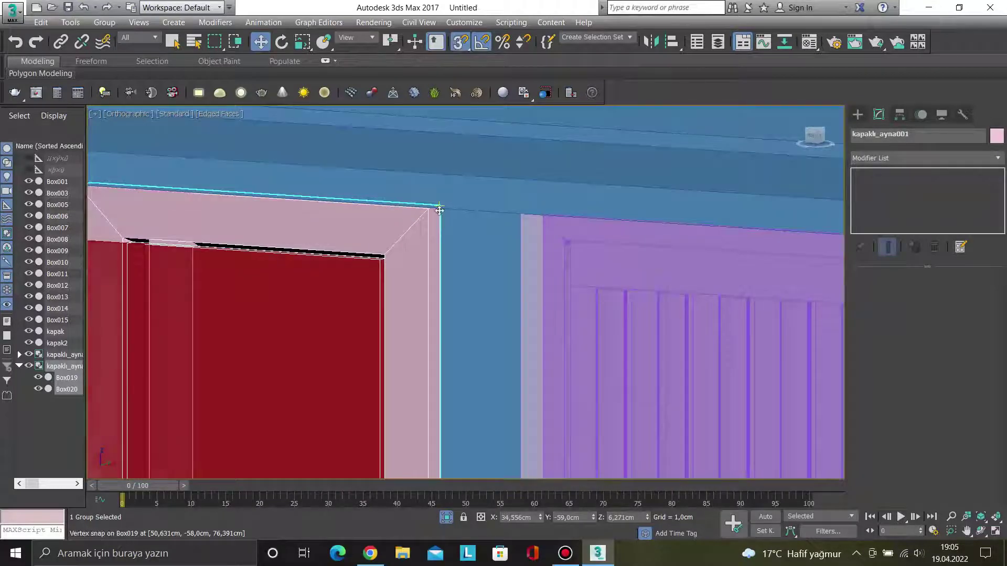
drag(440, 210, 542, 224)
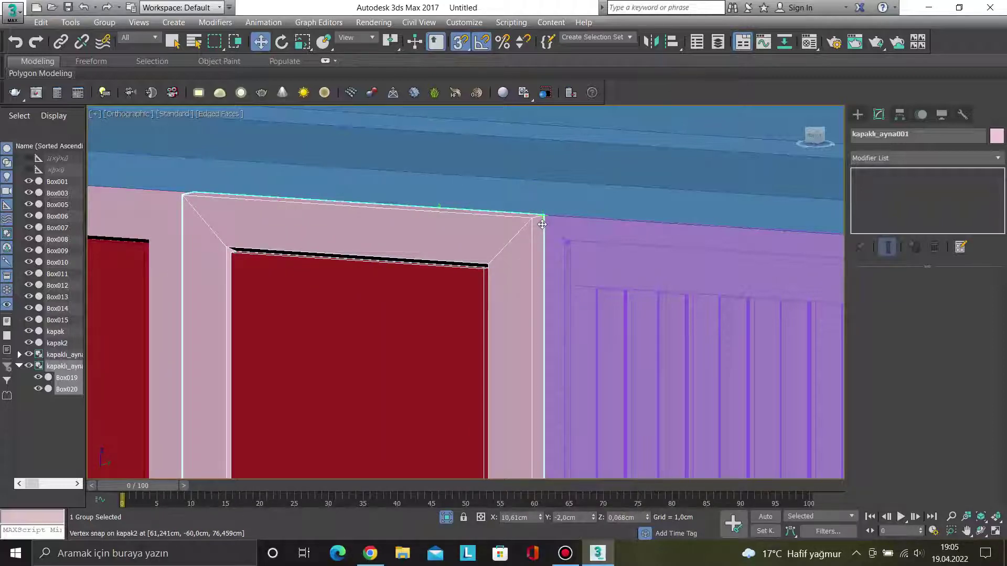
alt+middle_drag(542, 225, 448, 268)
drag(496, 262, 509, 263)
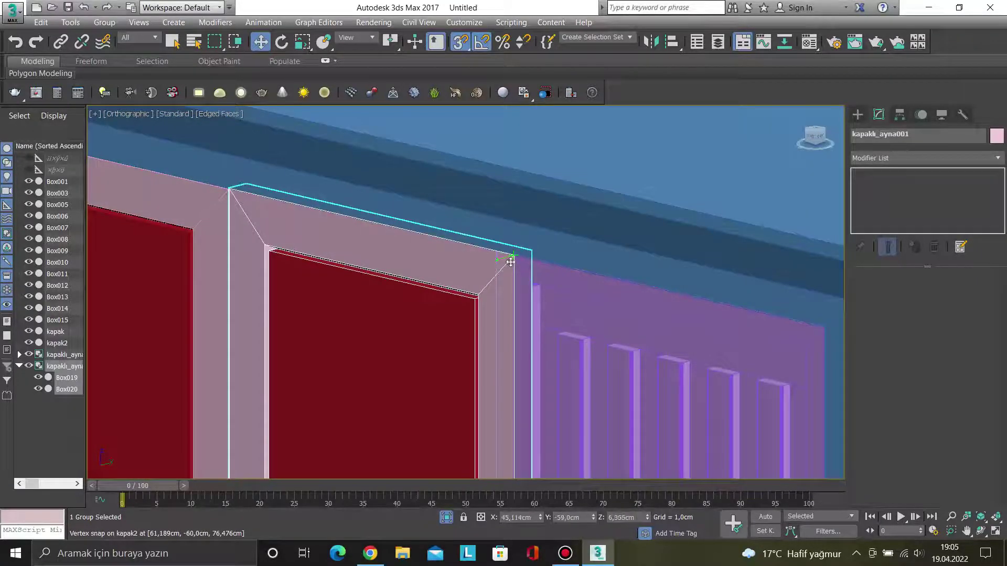
scroll(510, 262, down, 5)
alt+middle_drag(510, 262, 452, 125)
click(451, 125)
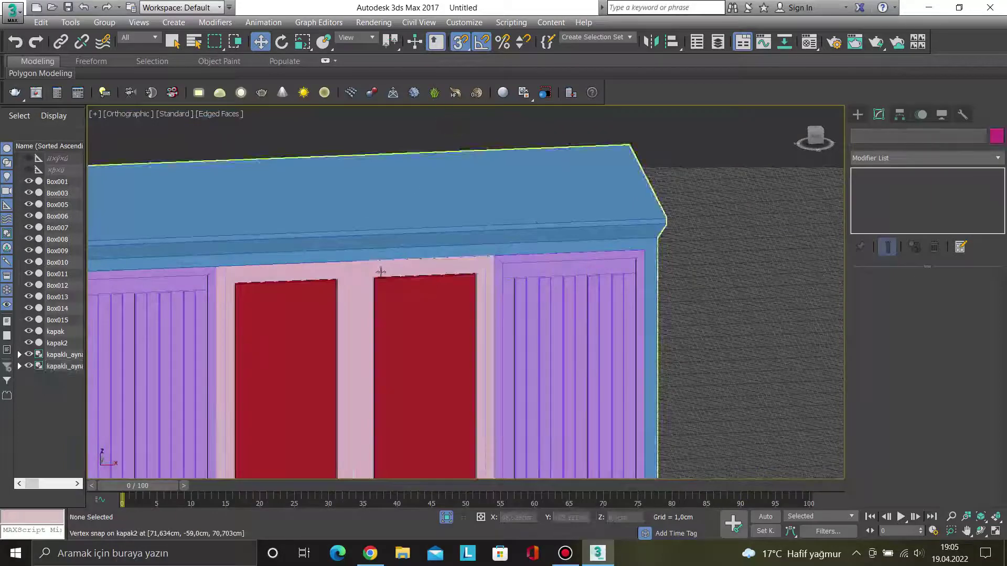
key(f)
key(z)
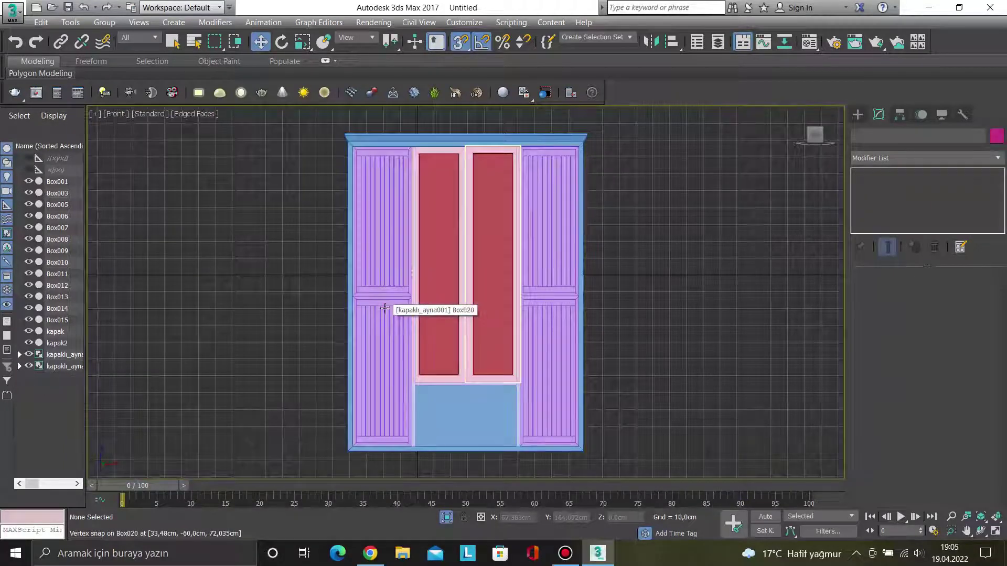
Select the four cabinet body pieces Box003, Box014, Box005 and Box001.
scroll(486, 400, up, 1)
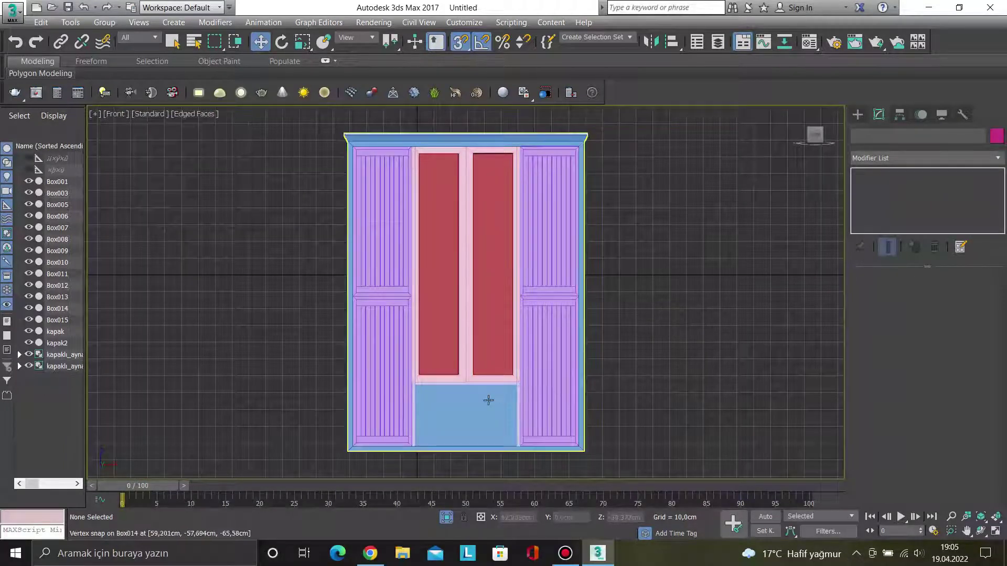
scroll(485, 400, up, 3)
scroll(486, 400, down, 2)
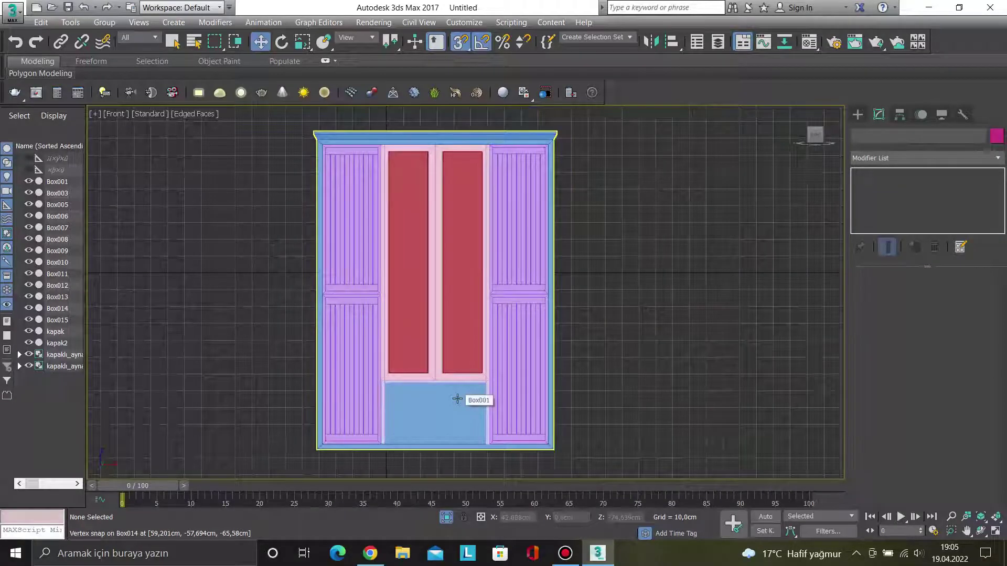
scroll(418, 400, up, 1)
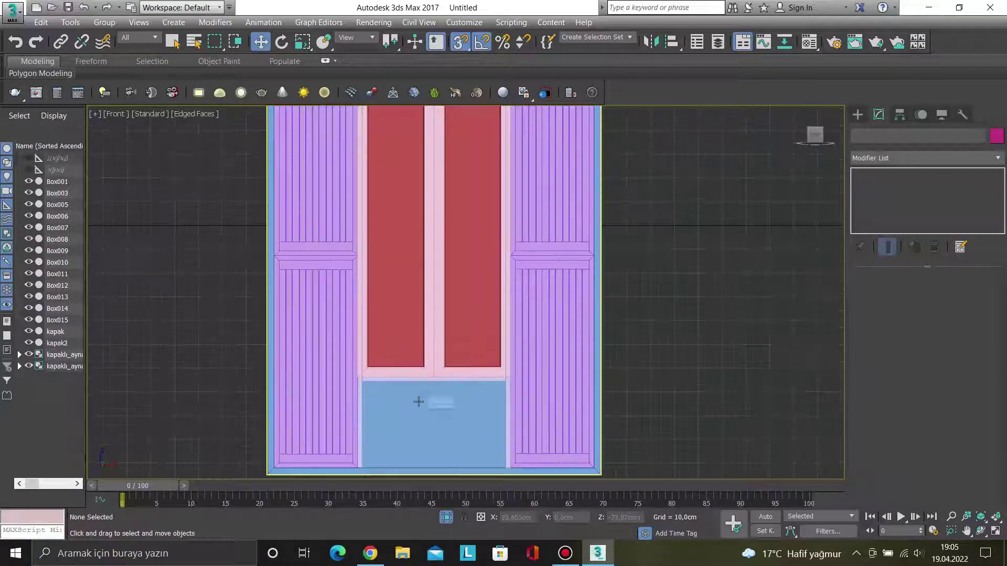
scroll(500, 415, down, 2)
scroll(404, 418, up, 2)
scroll(405, 398, up, 1)
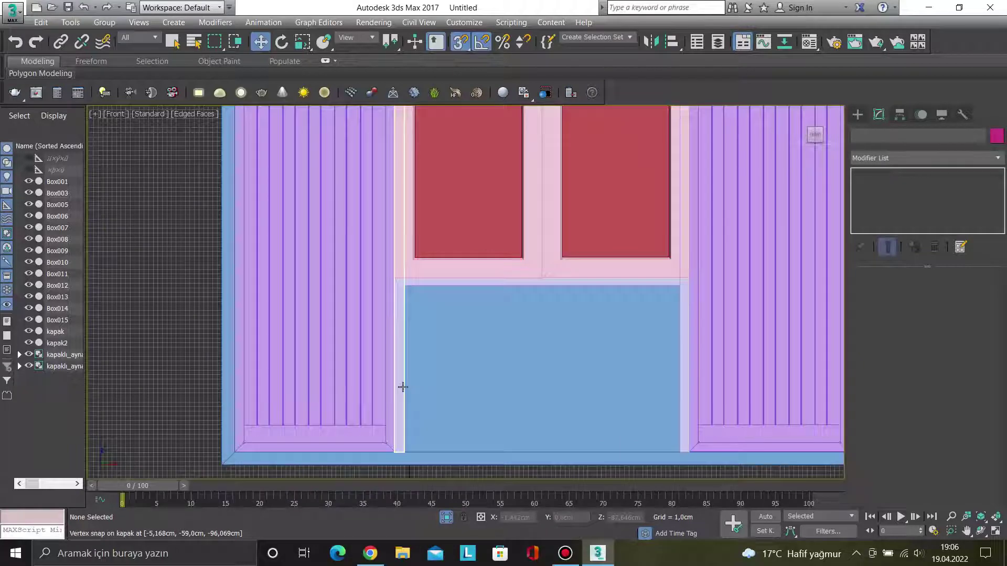
click(404, 387)
ctrl+click(440, 284)
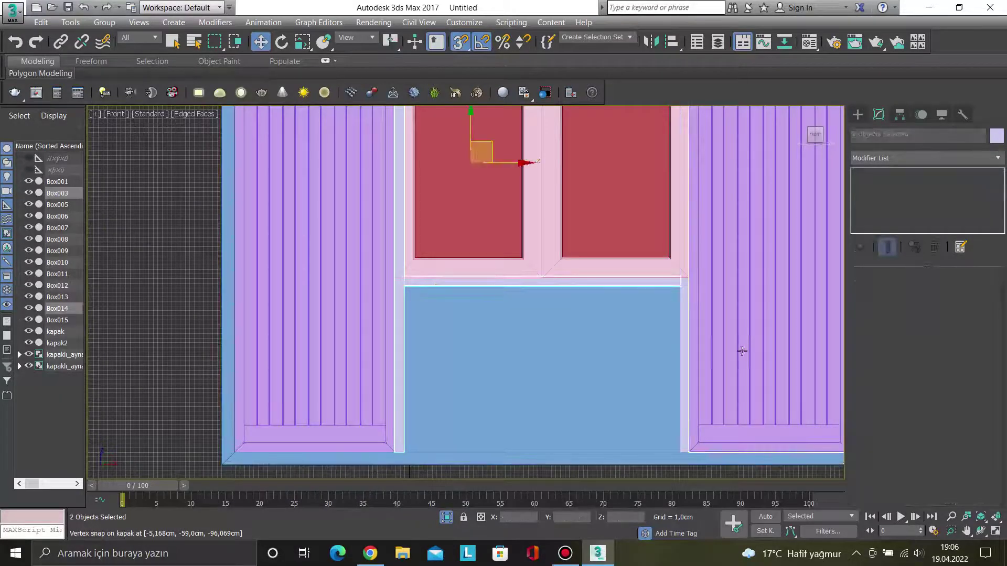
ctrl+click(684, 320)
ctrl+click(596, 351)
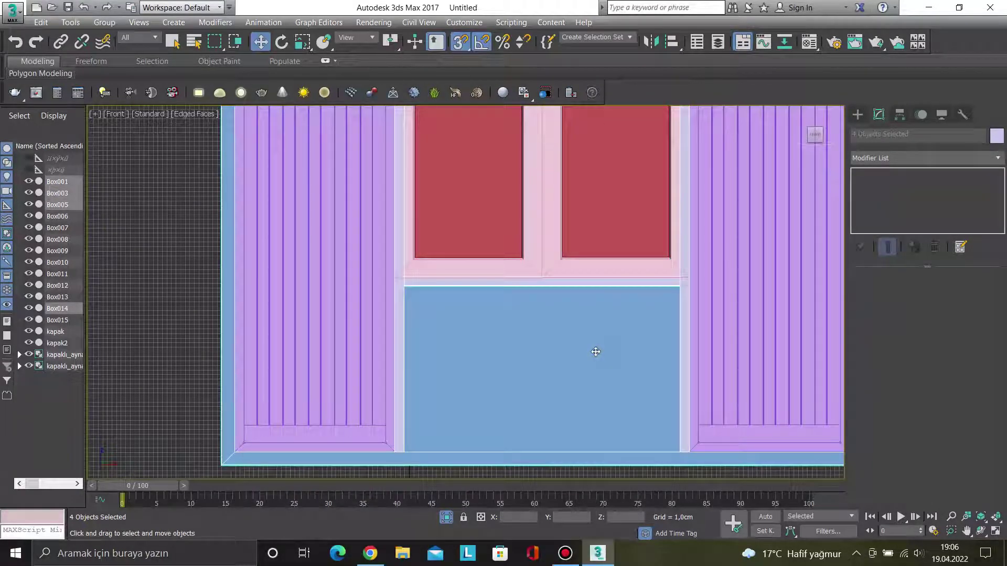
Isolate the selected pieces and show them from the Top view in wireframe.
key(alt+q)
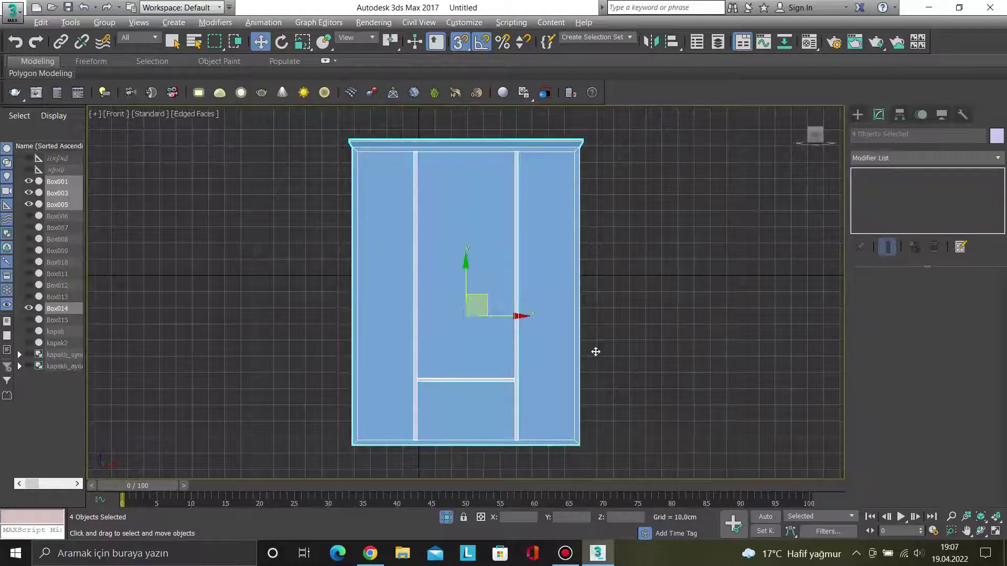
key(t)
click(184, 115)
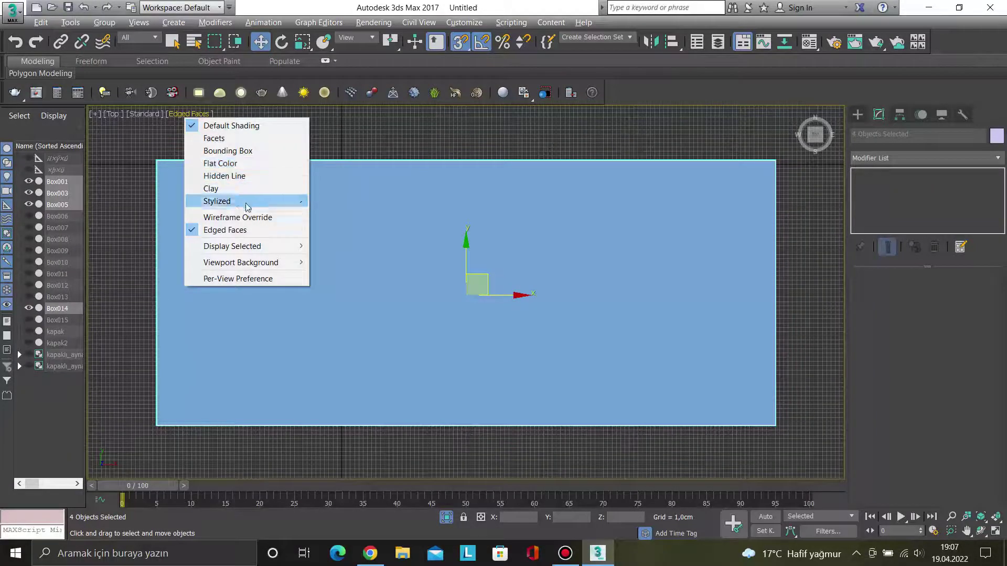
click(248, 216)
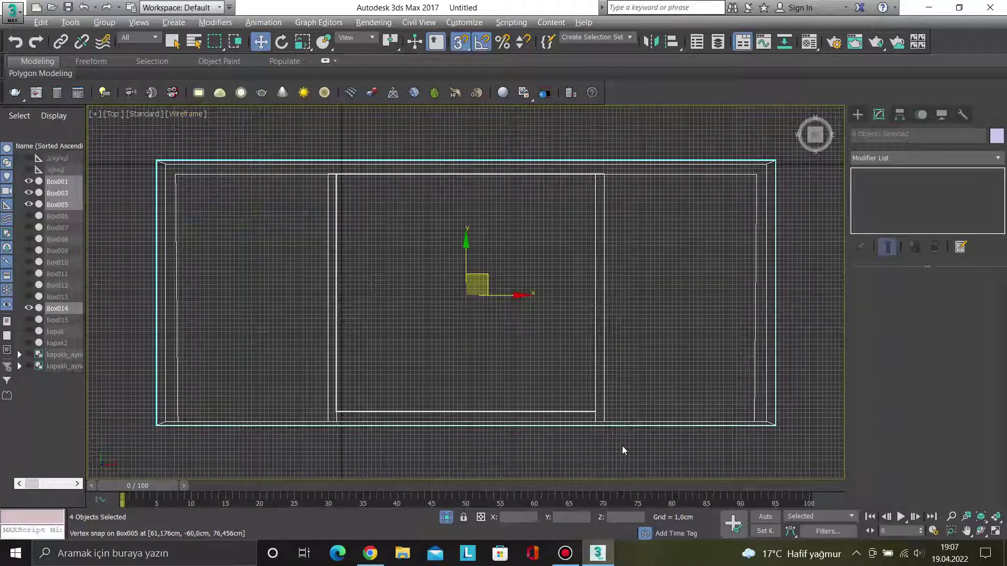
Start the Box creation tool from the Create panel.
click(858, 115)
click(890, 195)
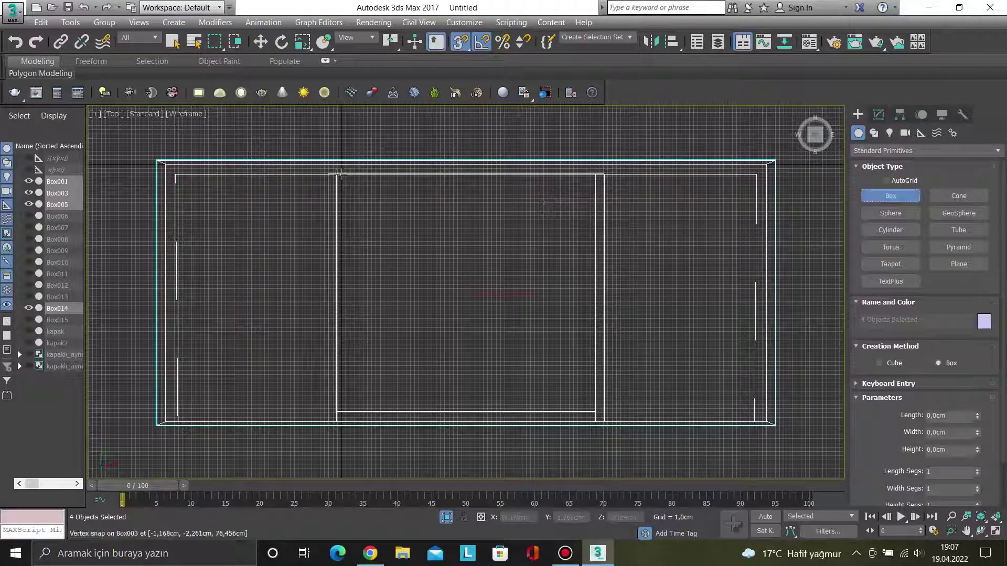
scroll(340, 177, up, 3)
scroll(330, 172, up, 2)
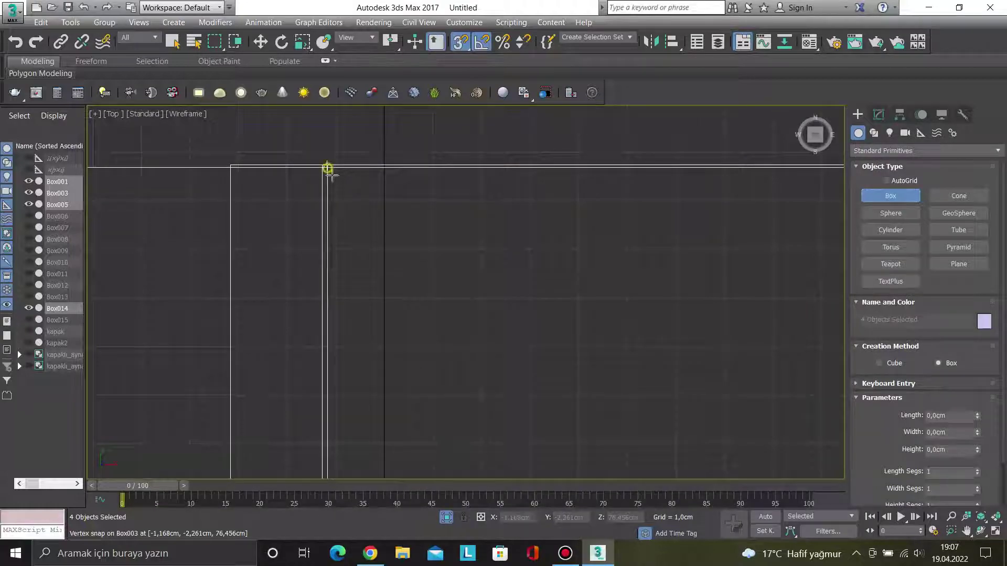
Snap-draw a 57.7 × 60.3 cm box, 11 cm tall, across the middle bay.
drag(328, 169, 497, 330)
scroll(608, 390, down, 3)
scroll(696, 432, down, 2)
middle_drag(695, 432, 527, 351)
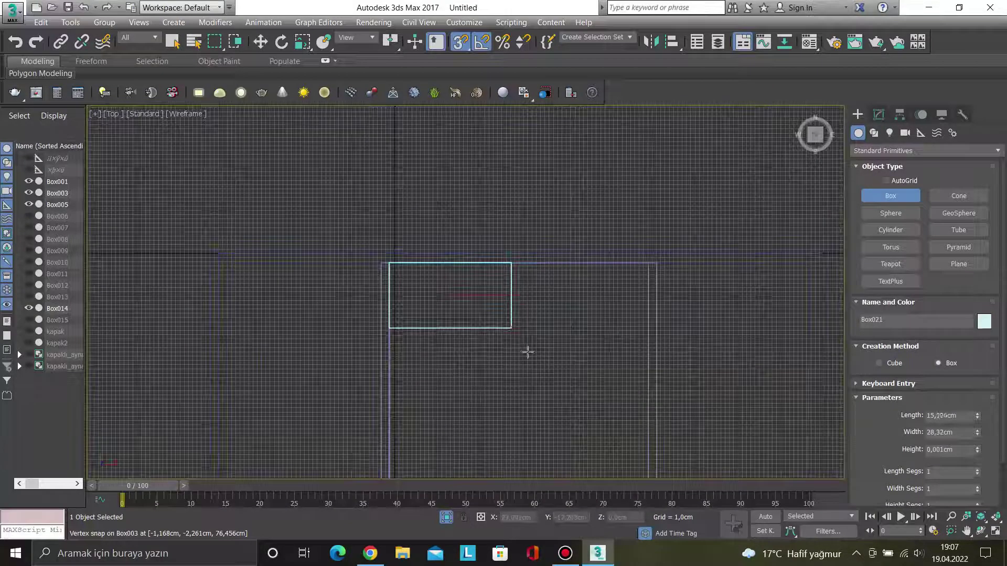
scroll(523, 287, up, 3)
mouse_move(528, 352)
mouse_down()
mouse_move(579, 284)
mouse_move(601, 288)
mouse_move(596, 370)
mouse_up()
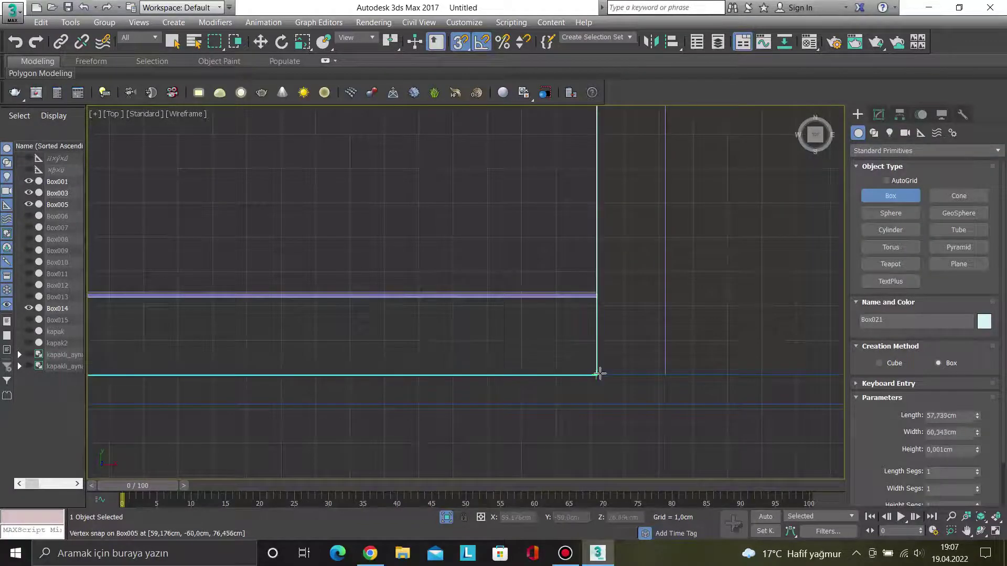
click(550, 366)
alt+middle_drag(551, 366, 561, 302)
scroll(557, 304, down, 3)
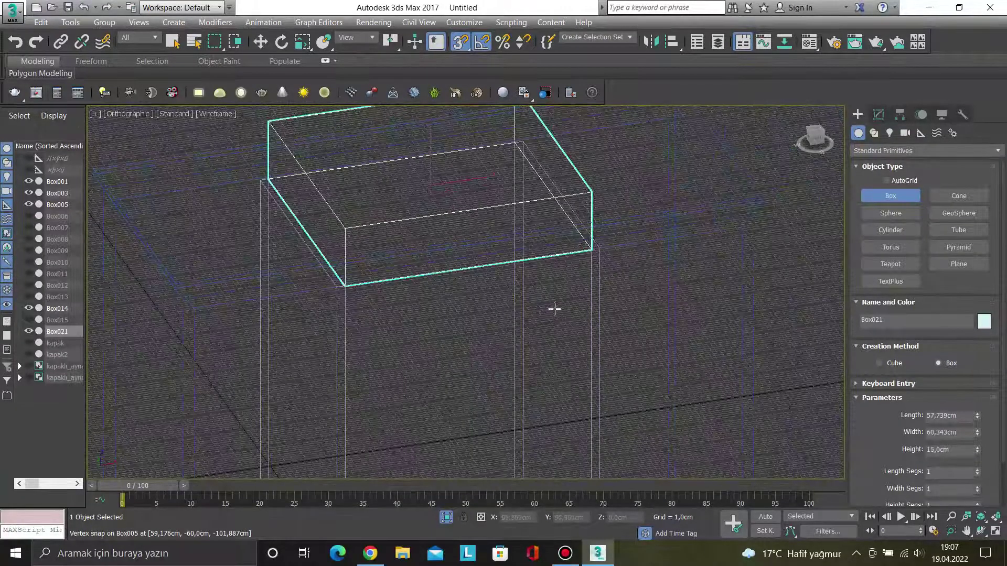
Switch the viewport display back to shaded Edged Faces.
click(218, 113)
click(246, 219)
scroll(445, 283, down, 4)
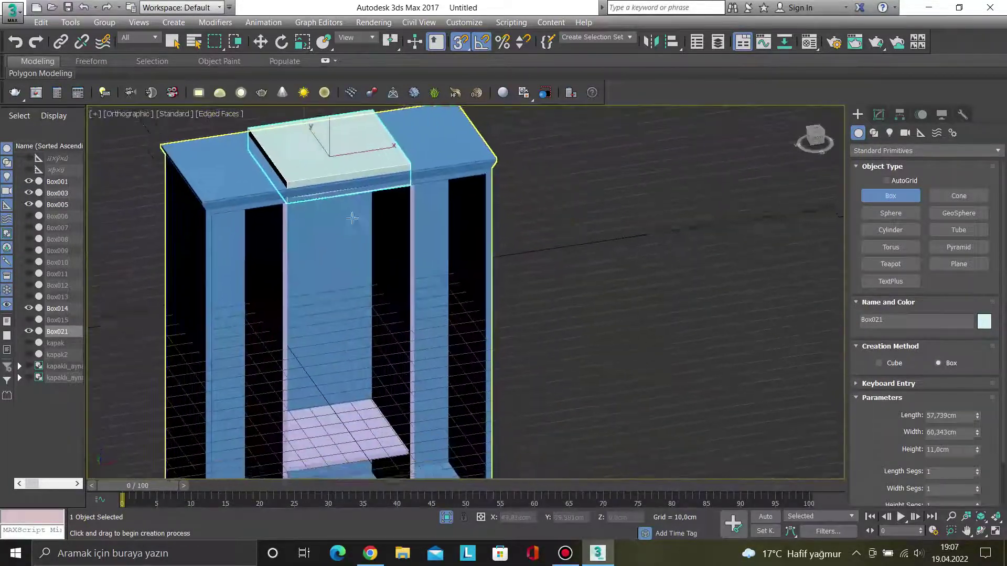
In Front view, move Box021 down to sit just under the middle shelf.
alt+middle_drag(360, 218, 323, 217)
key(f)
scroll(381, 224, down, 4)
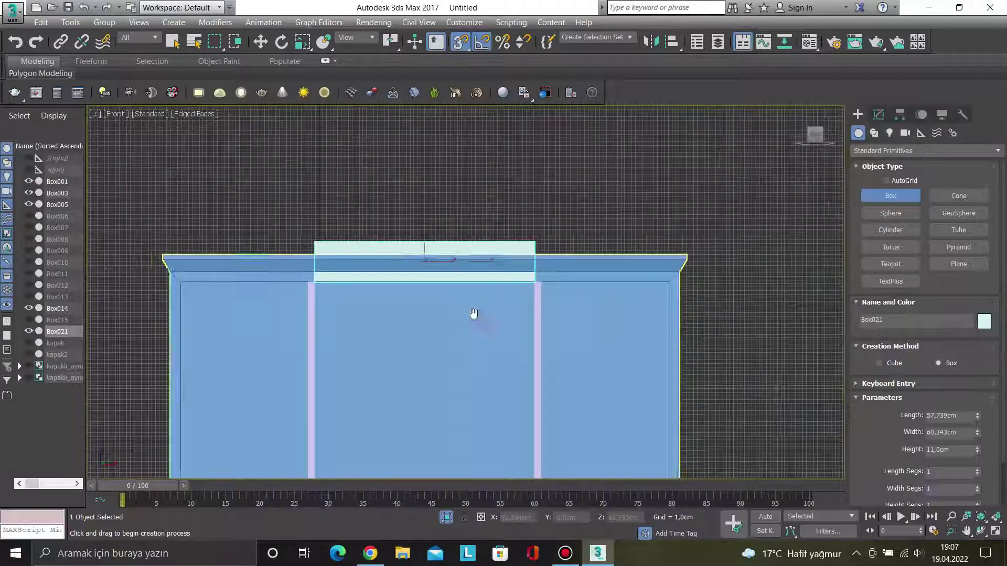
middle_drag(409, 330, 409, 218)
scroll(409, 218, down, 2)
key(w)
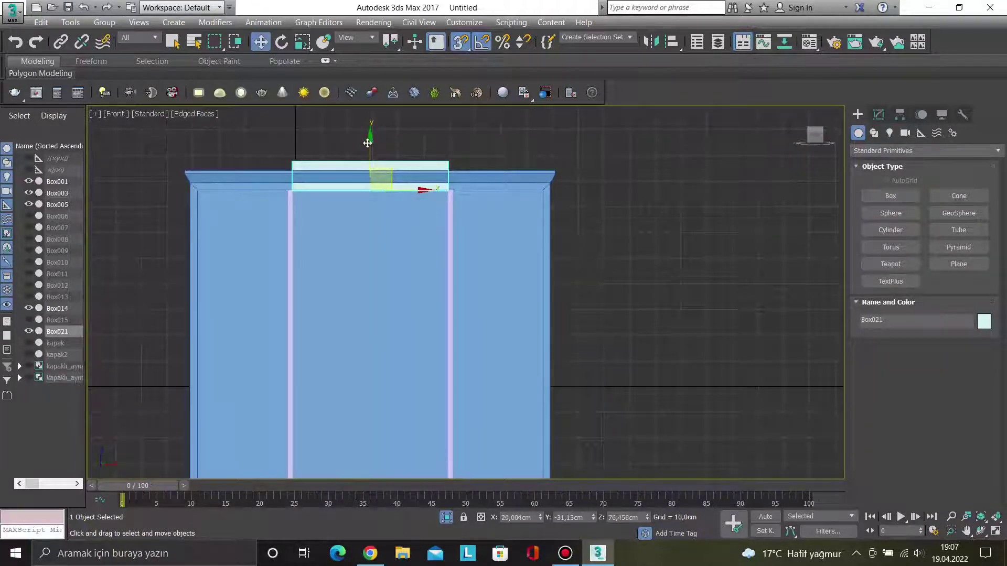
drag(367, 142, 368, 356)
middle_drag(368, 360, 353, 125)
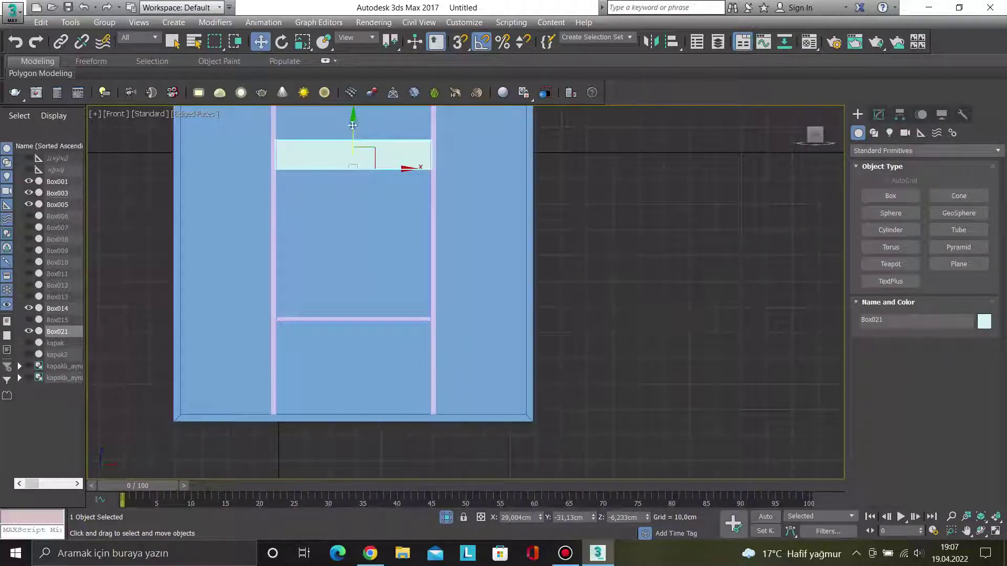
drag(353, 125, 349, 307)
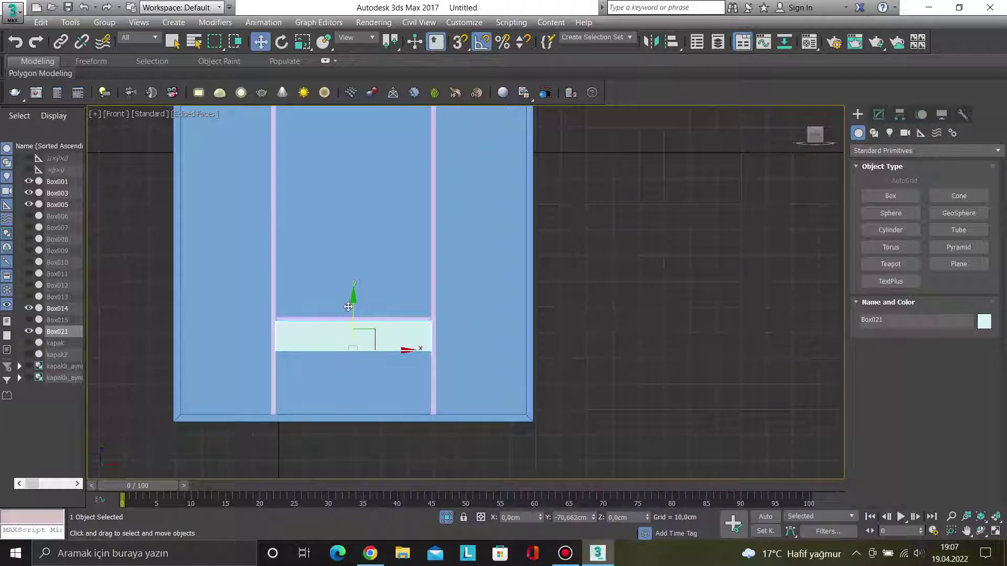
Orbit around Box021 to check its placement, then return to Front view.
mouse_move(348, 306)
alt+middle_down()
mouse_move(305, 351)
mouse_move(332, 344)
alt+middle_up()
scroll(305, 351, up, 5)
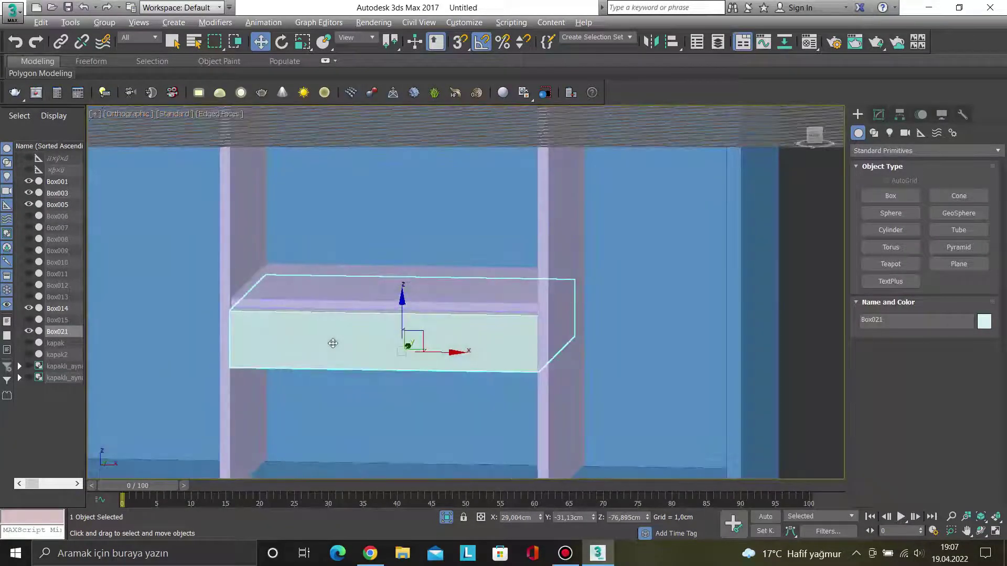
mouse_move(333, 343)
alt+middle_down()
mouse_move(341, 353)
mouse_move(304, 339)
mouse_move(289, 358)
alt+middle_up()
alt+middle_drag(351, 342, 399, 331)
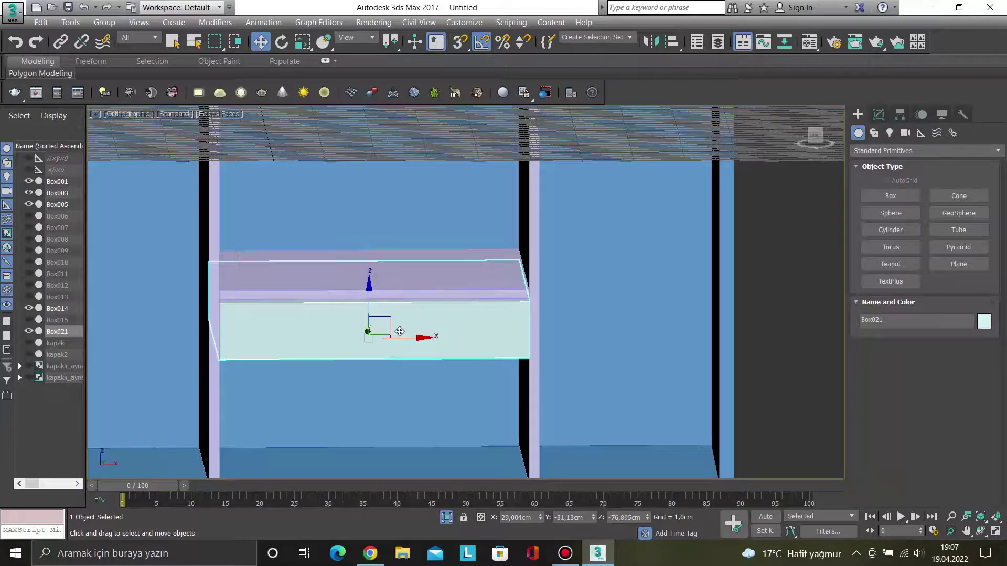
key(f)
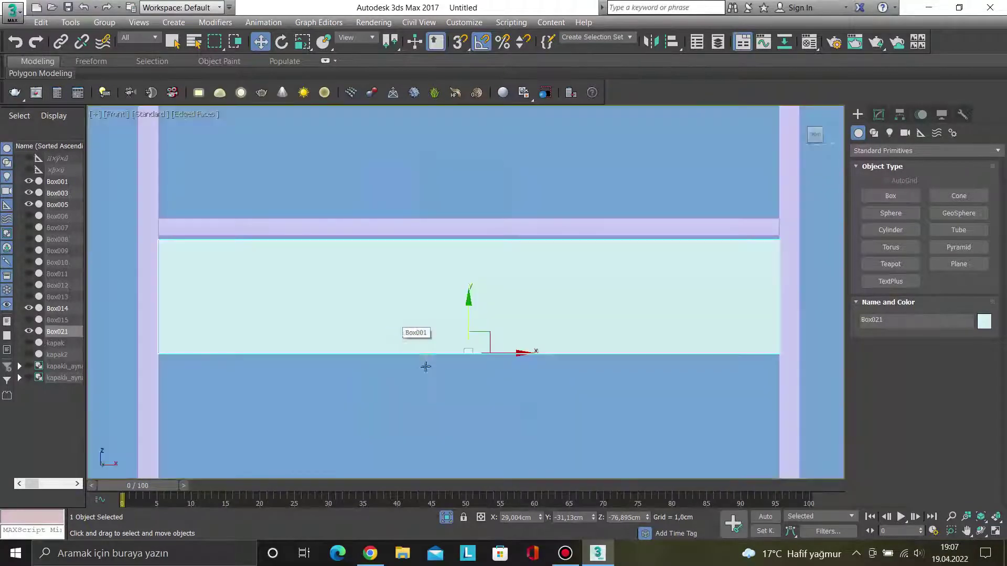
middle_drag(426, 367, 411, 266)
scroll(411, 265, down, 2)
click(883, 115)
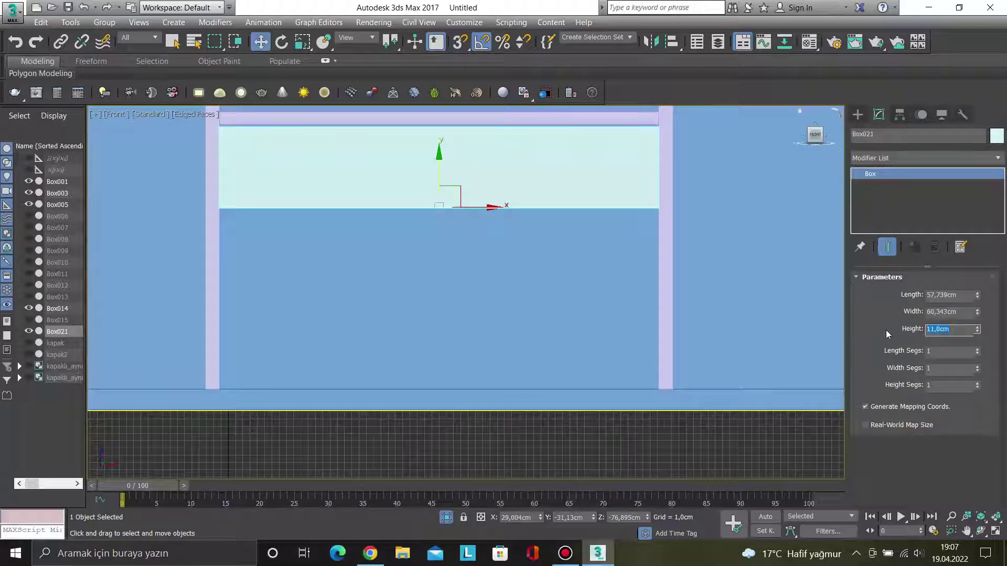
text(15)
Apply a 15 cm height to Box021 and cancel an accidental clone while moving it.
key(Return)
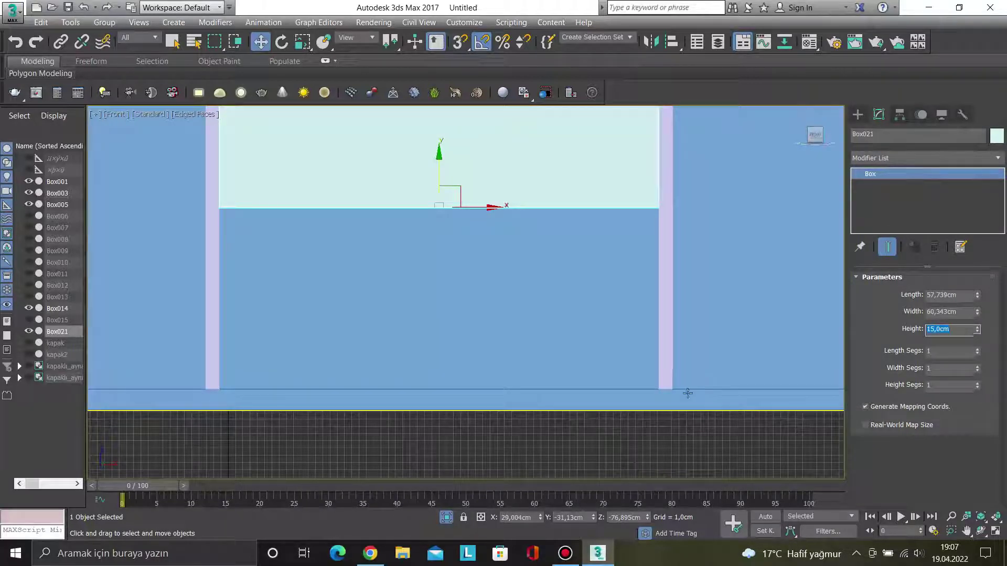
click(686, 411)
click(470, 175)
scroll(468, 181, down, 3)
drag(445, 152, 446, 272)
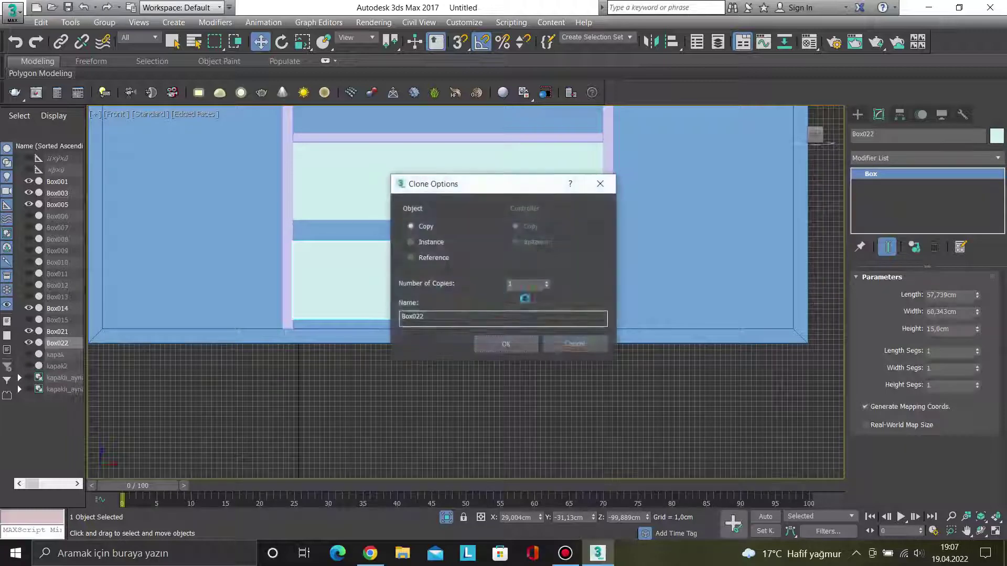
click(561, 350)
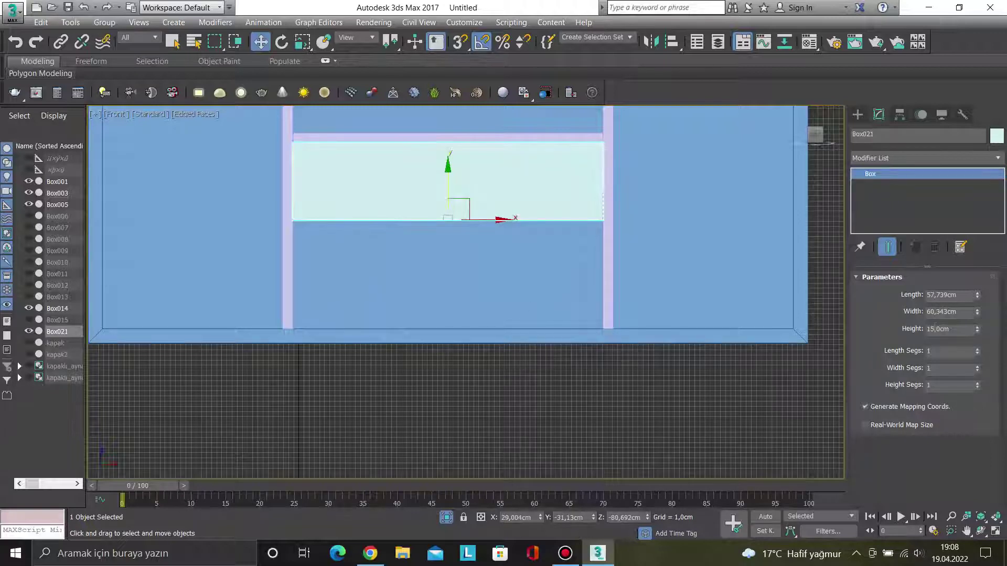
Set Box021's height to 20 cm and nudge it below the shelf without cloning.
text(20)
key(Return)
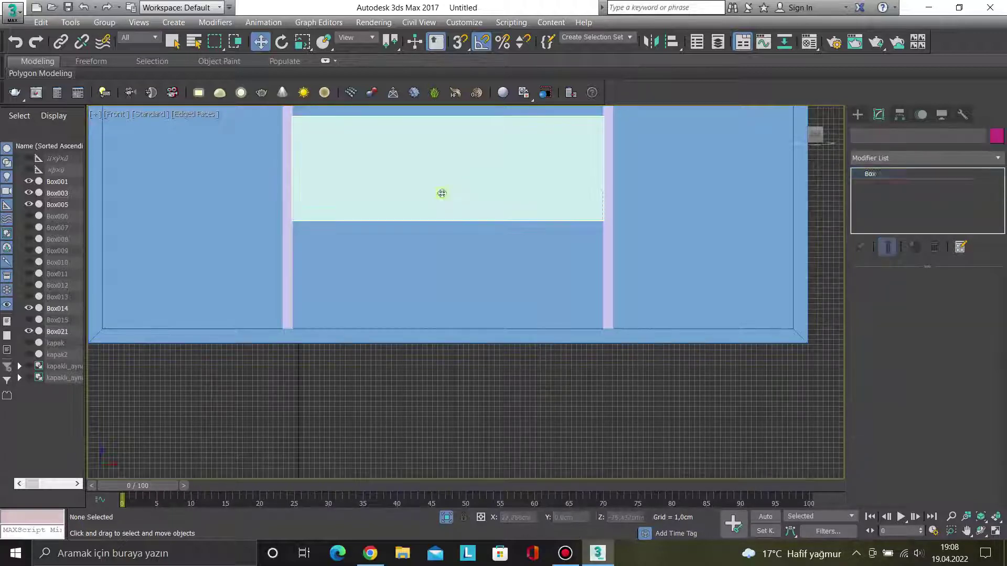
drag(447, 177, 450, 340)
click(590, 350)
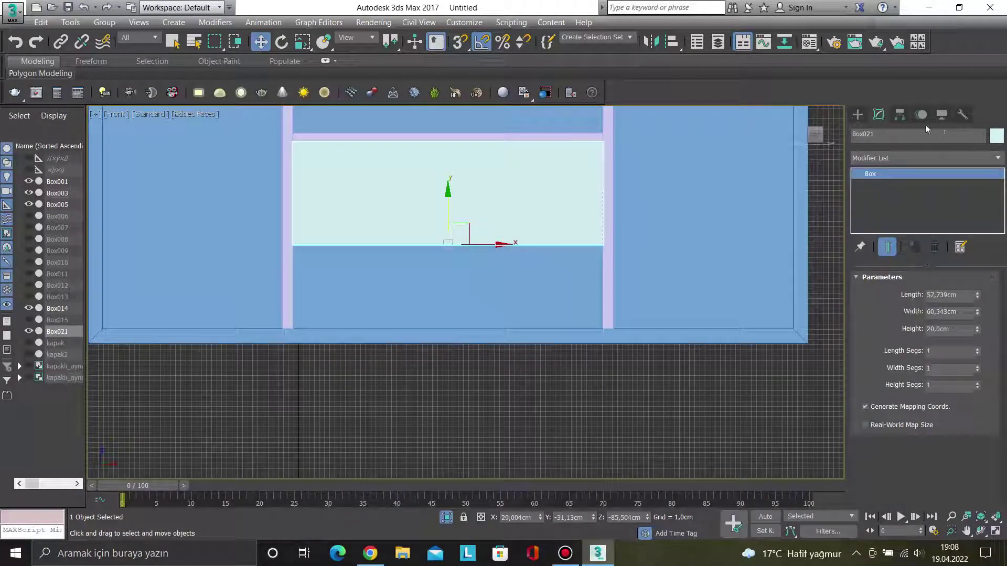
click(858, 114)
click(892, 195)
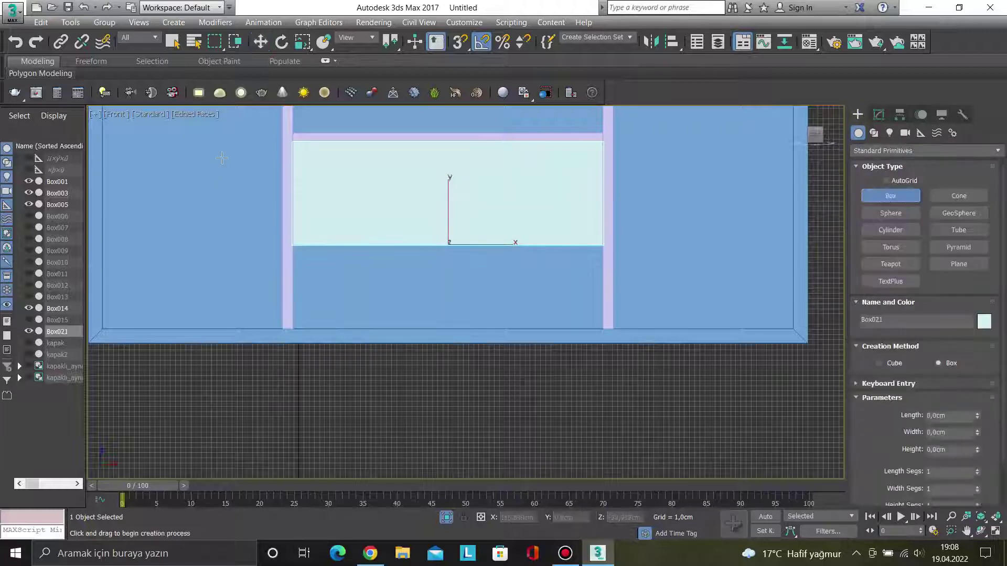
scroll(292, 150, up, 2)
key(s)
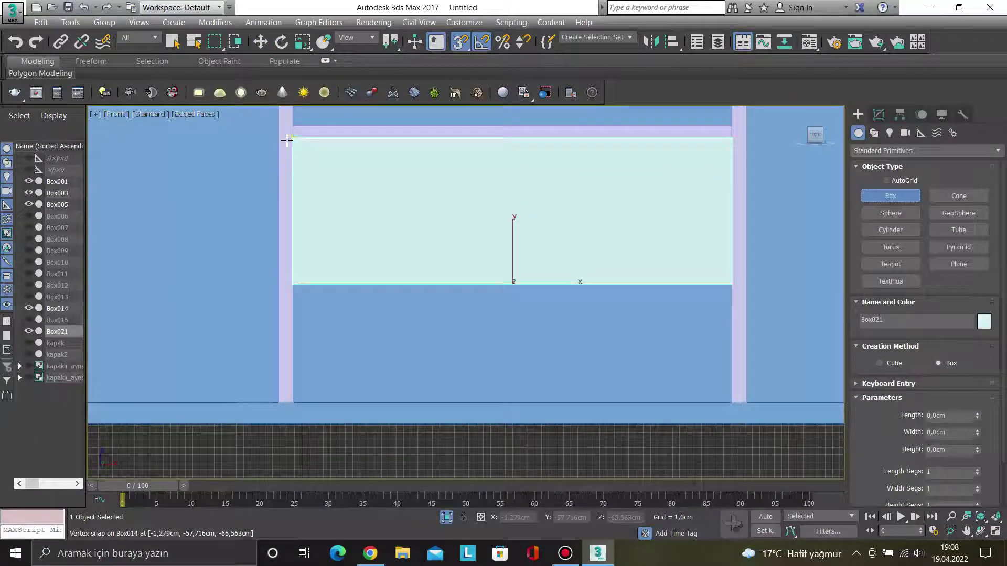
drag(293, 284, 731, 402)
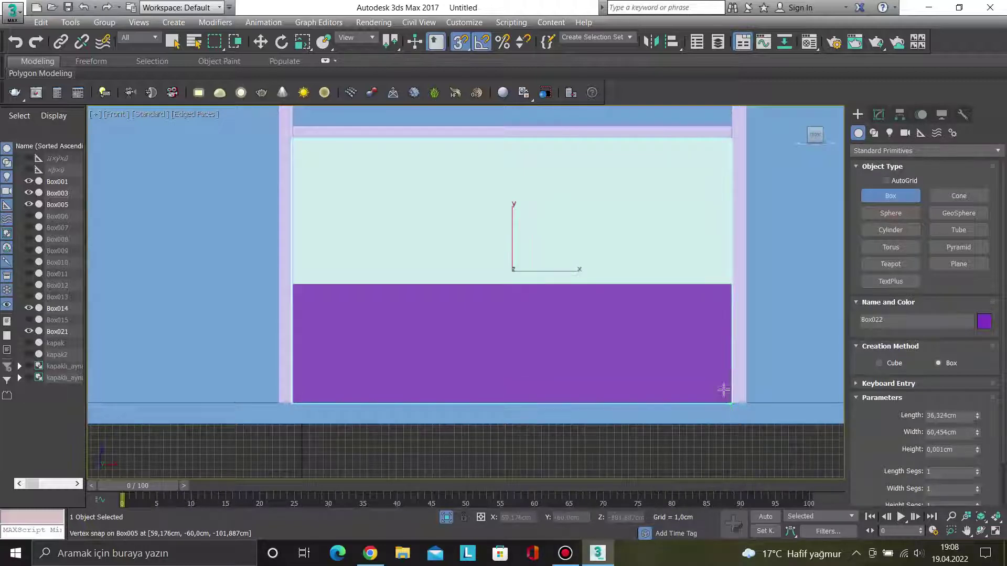
drag(723, 389, 733, 405)
right_click(733, 405)
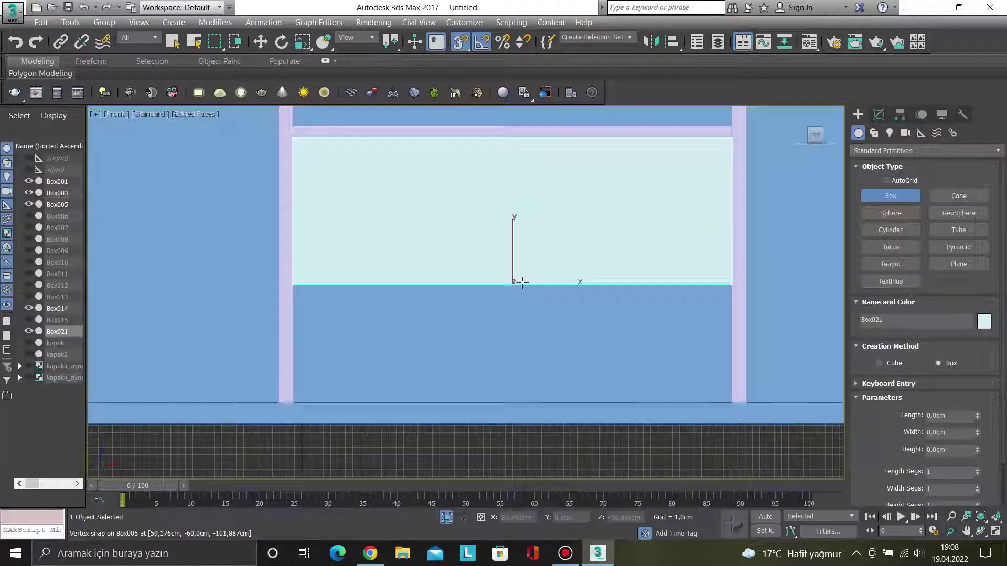
drag(957, 415, 933, 416)
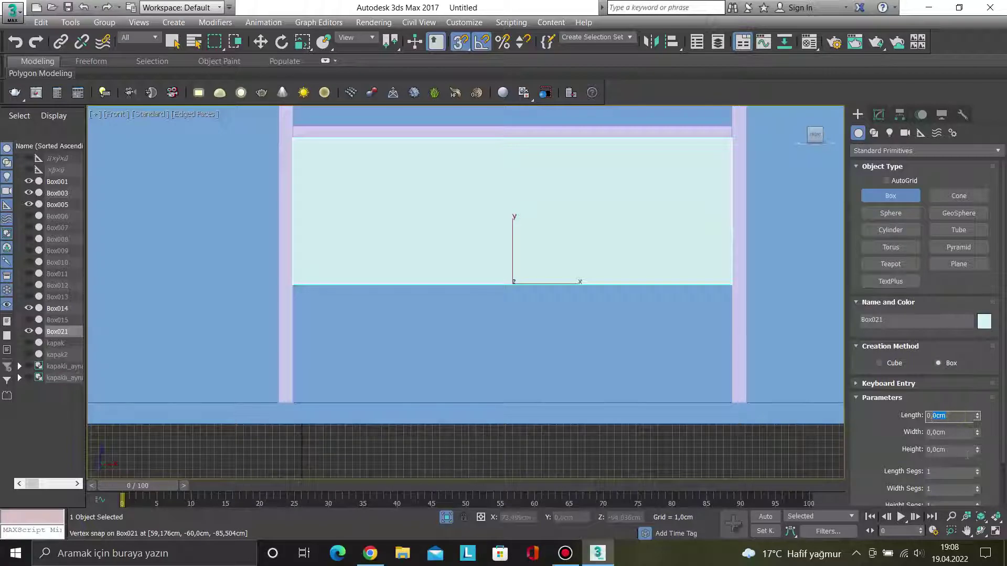
key(w)
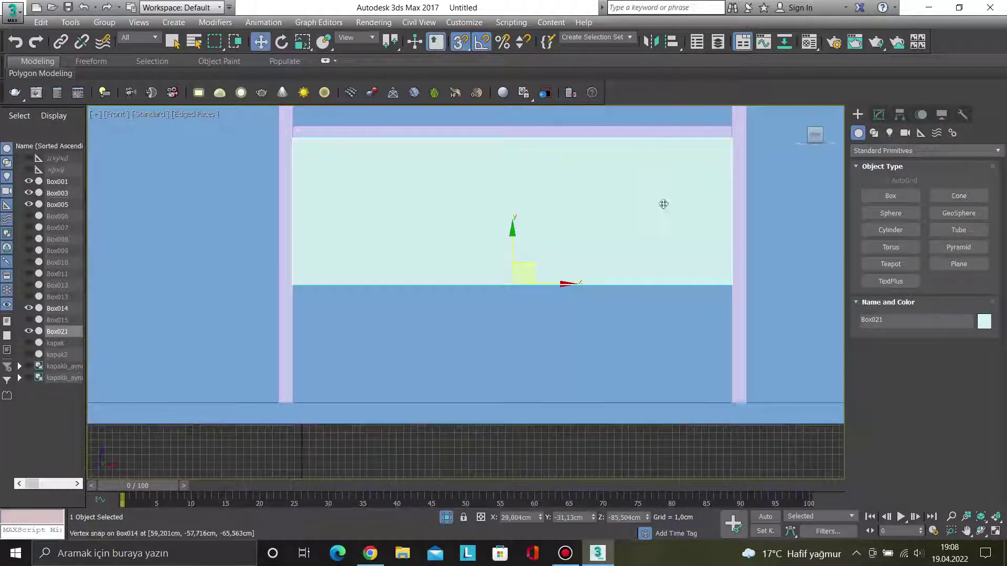
Set Box021's height to 18 cm in the Modify panel.
click(878, 114)
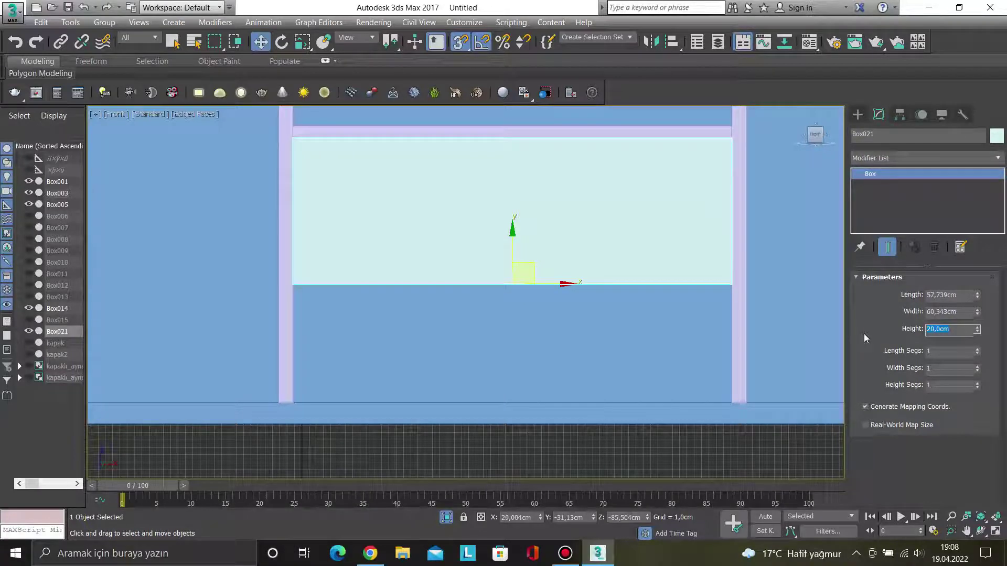
text(18)
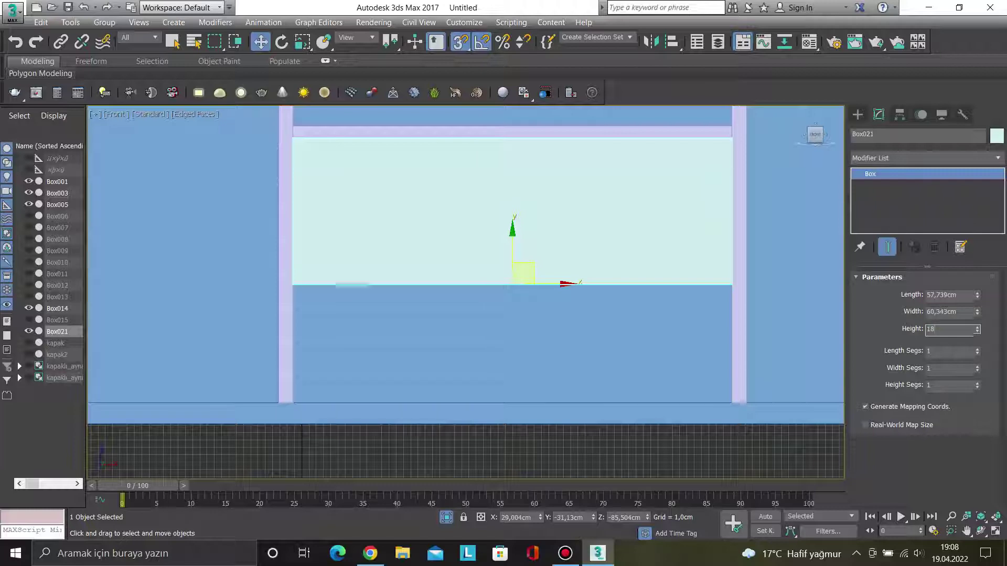
key(Return)
click(540, 282)
Undo the stray move and the trial Box022 copy, with snapping turned off.
mouse_move(513, 240)
mouse_down()
mouse_move(521, 218)
mouse_move(510, 230)
mouse_up()
key(ctrl+z)
key(s)
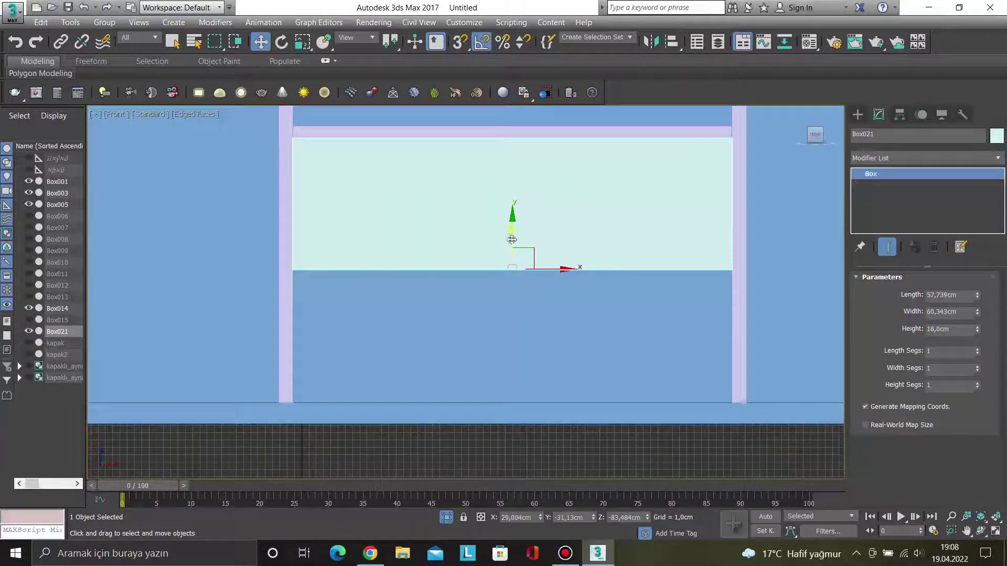
drag(509, 229, 510, 359)
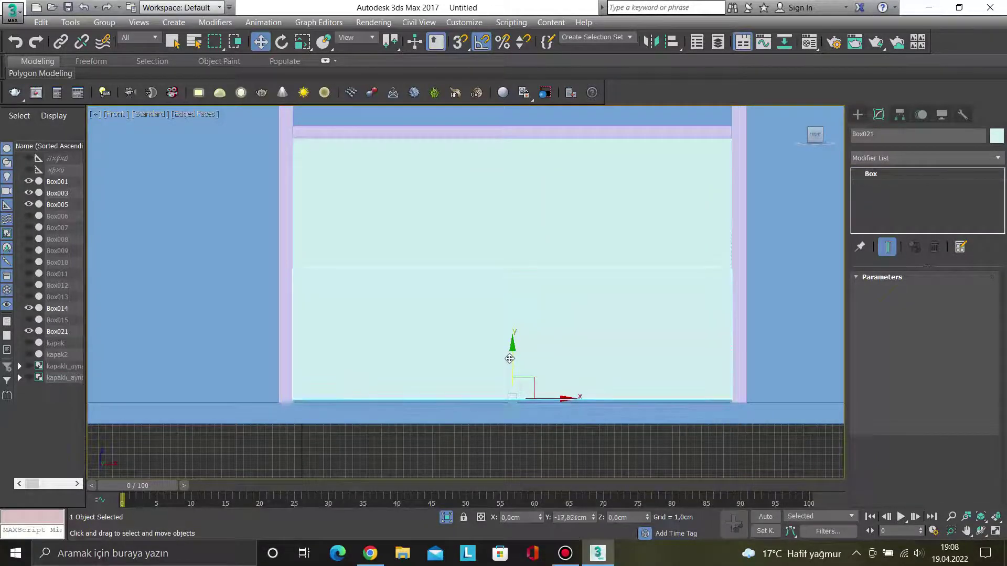
click(508, 346)
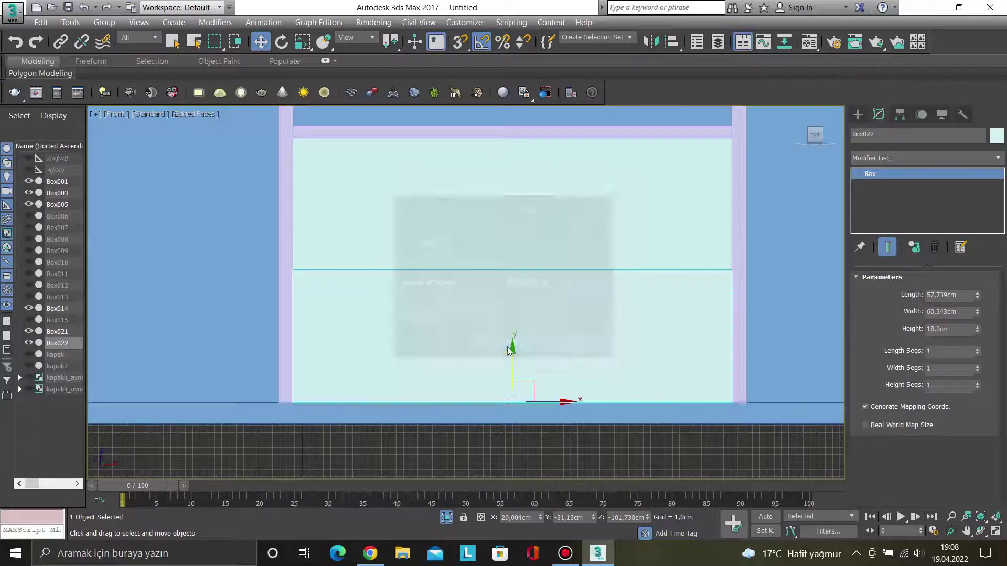
key(ctrl+z)
click(508, 236)
mouse_move(514, 263)
alt+middle_down()
mouse_move(514, 282)
mouse_move(525, 267)
alt+middle_up()
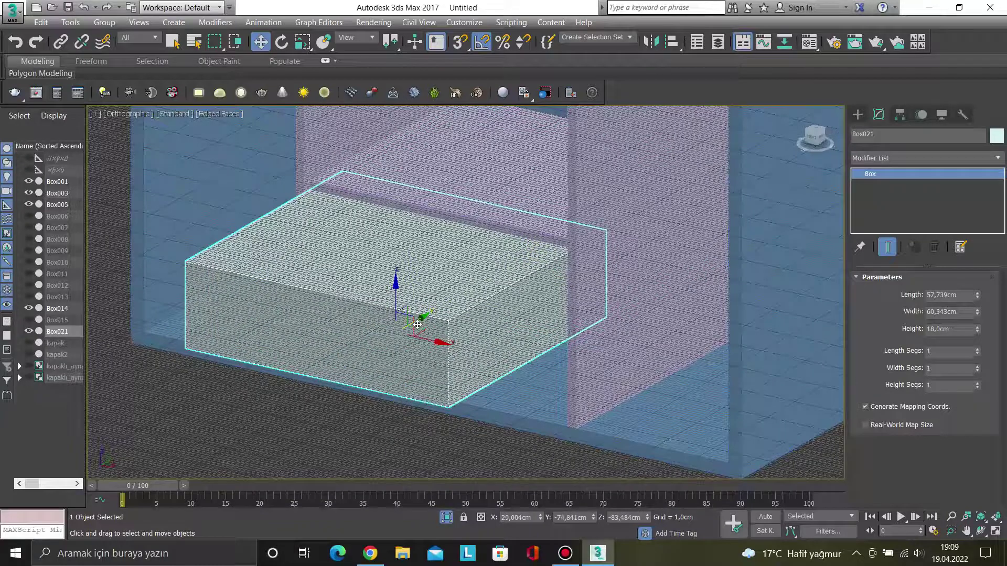
Add Edit Poly to Box021 and delete its top and front faces.
key(p)
middle_drag(416, 326, 549, 283)
scroll(555, 312, down, 2)
scroll(554, 312, down, 2)
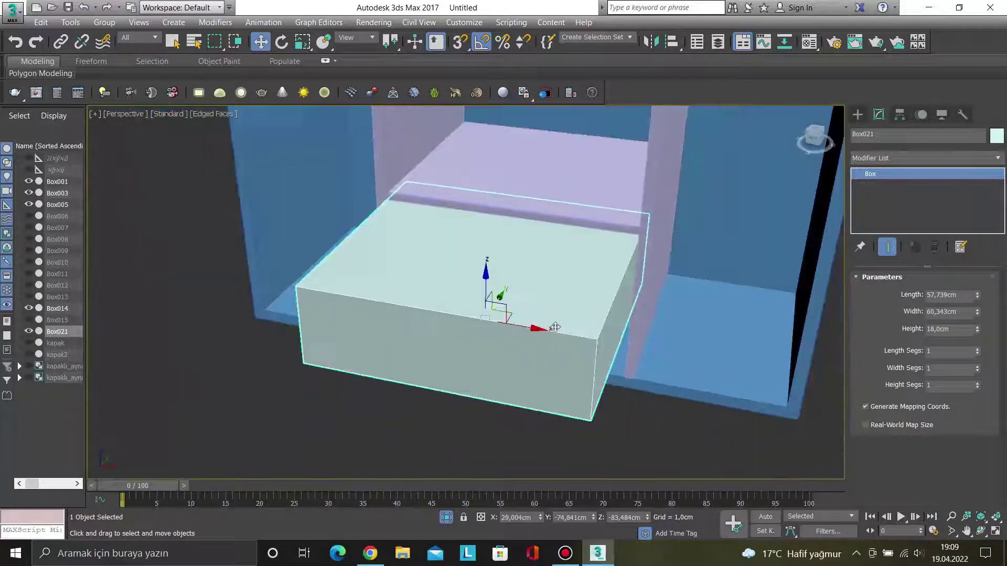
scroll(518, 337, up, 1)
alt+middle_drag(518, 337, 514, 334)
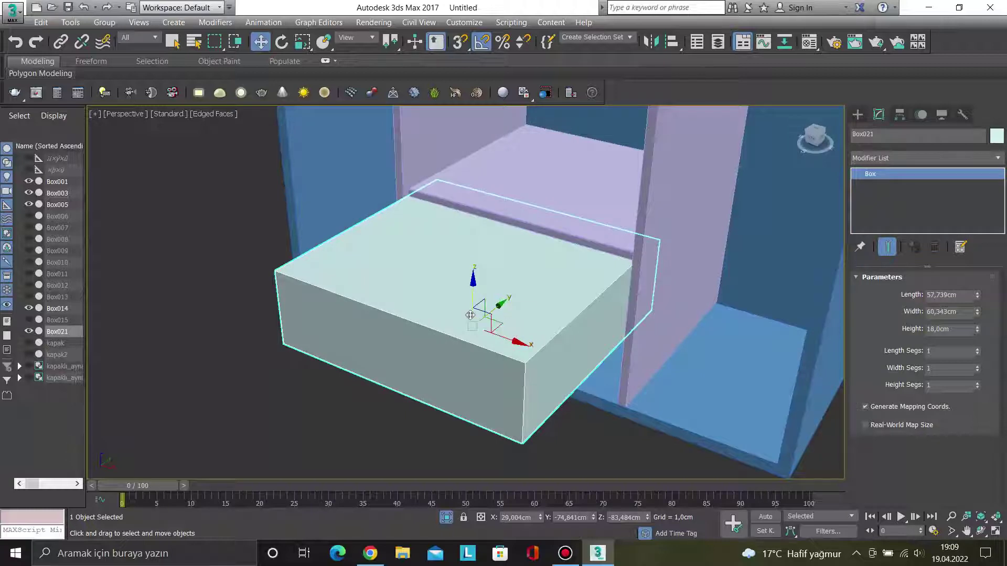
click(923, 158)
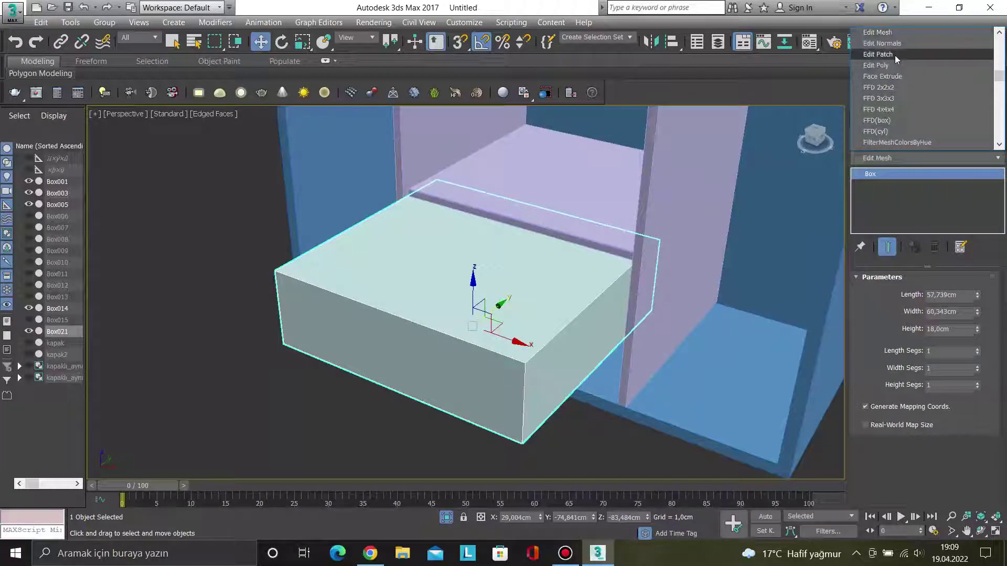
click(876, 65)
key(4)
click(421, 261)
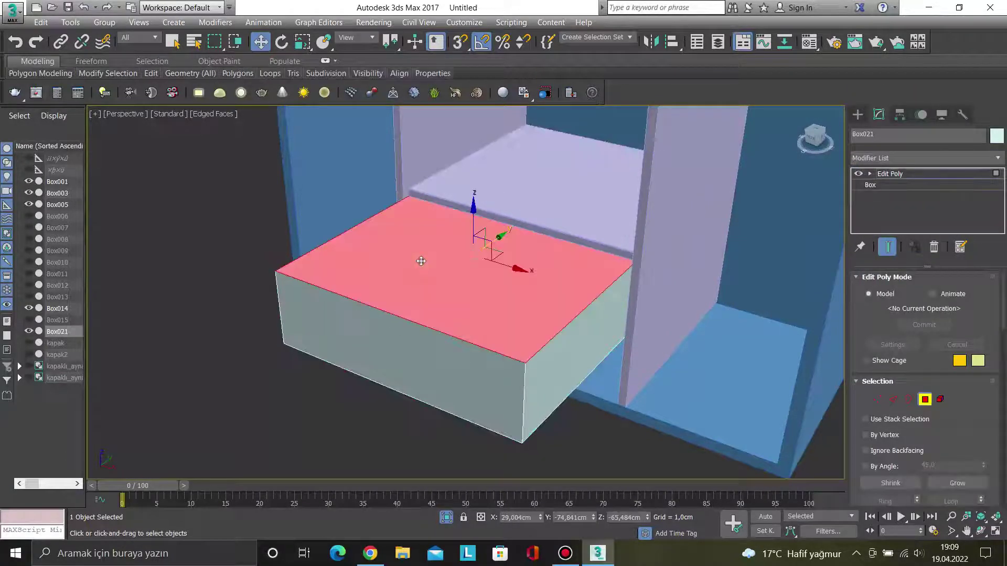
ctrl+click(410, 341)
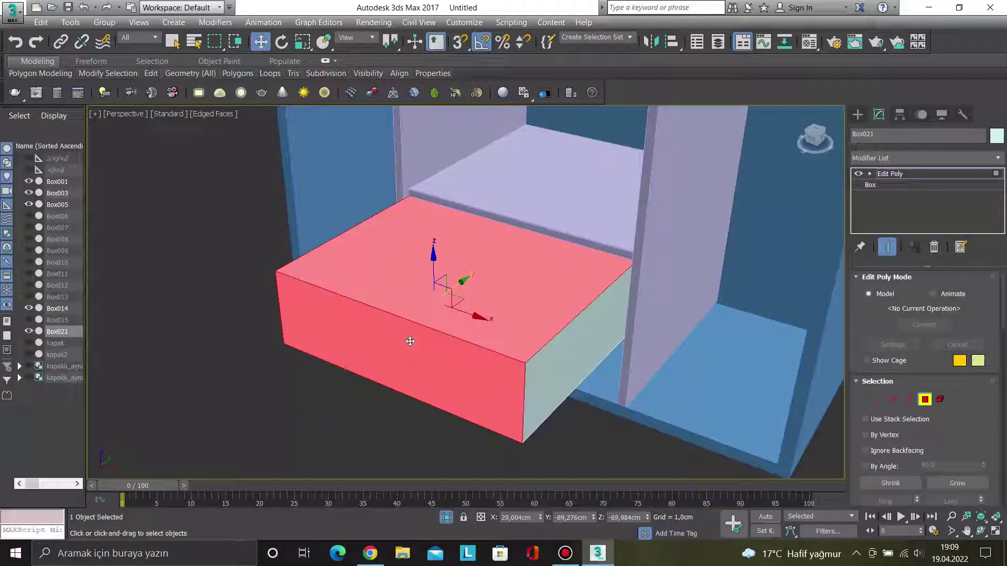
key(Delete)
Pull the open box forward out of the cabinet and add a Shell modifier.
mouse_move(463, 357)
alt+middle_down()
mouse_move(523, 356)
mouse_move(492, 312)
alt+middle_up()
key(4)
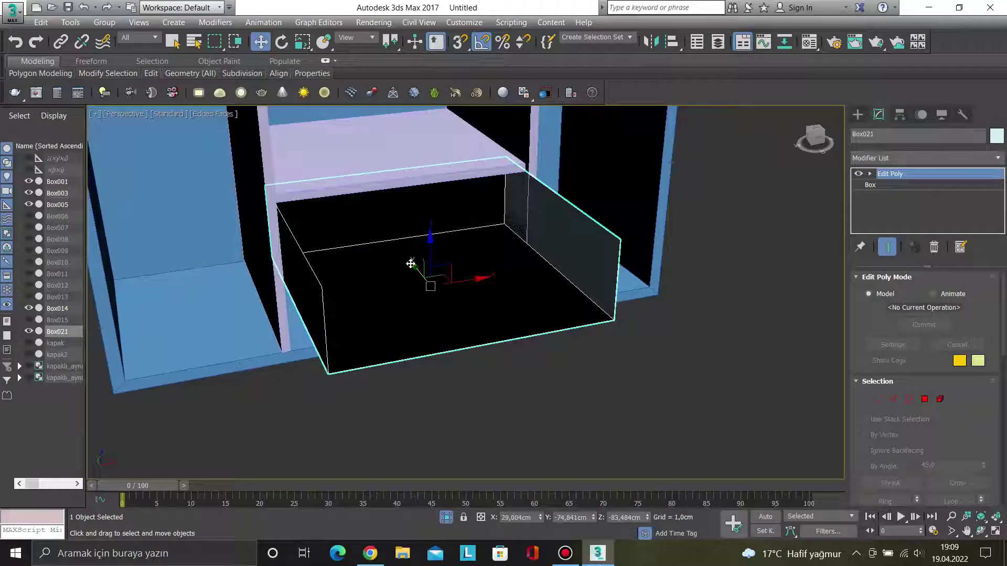
drag(416, 269, 464, 328)
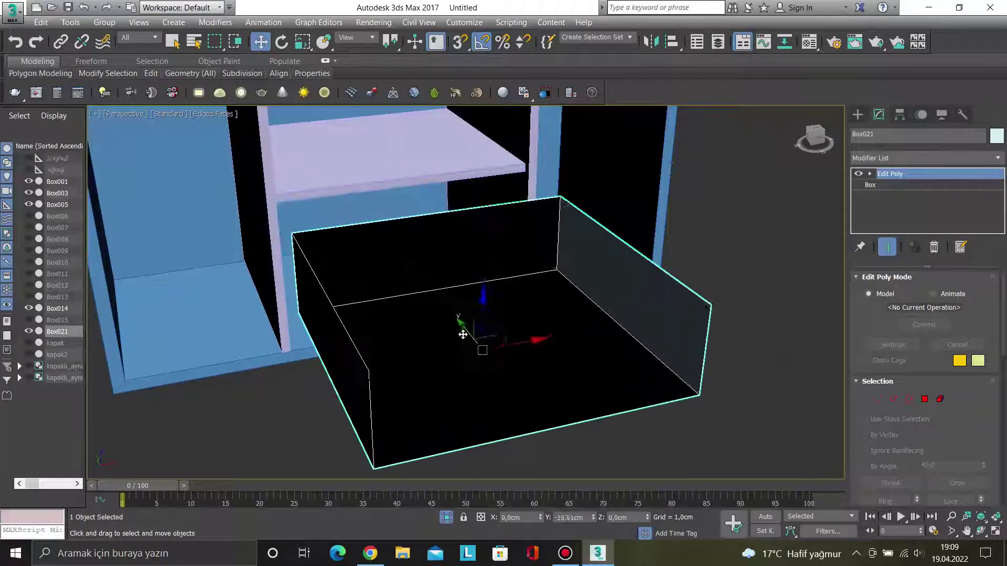
click(903, 156)
scroll(905, 105, down, 5)
click(879, 35)
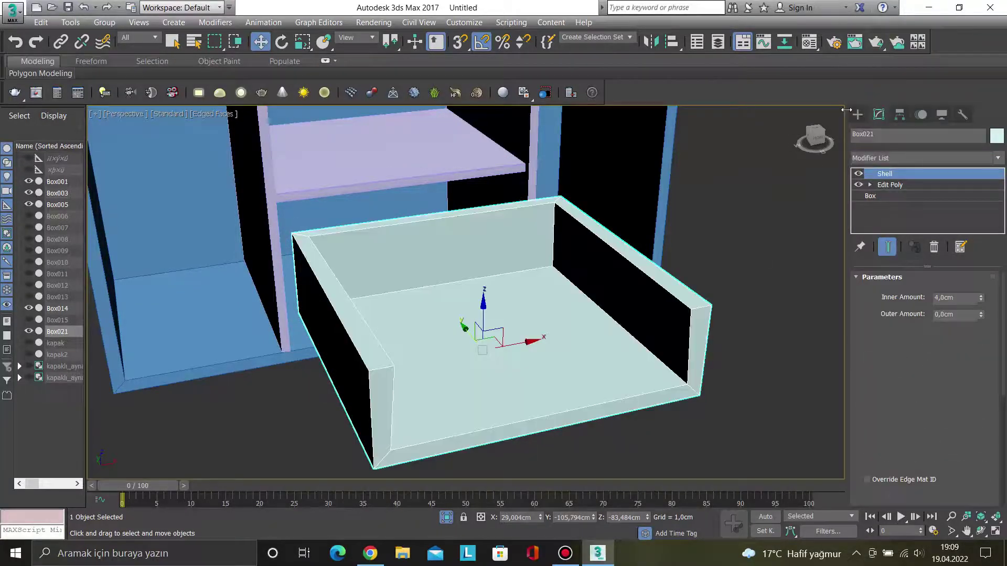
Set the drawer tray's Shell inner amount to 2 cm and check it from the front.
mouse_move(710, 351)
alt+middle_down()
mouse_move(690, 321)
mouse_move(696, 347)
mouse_move(687, 353)
alt+middle_up()
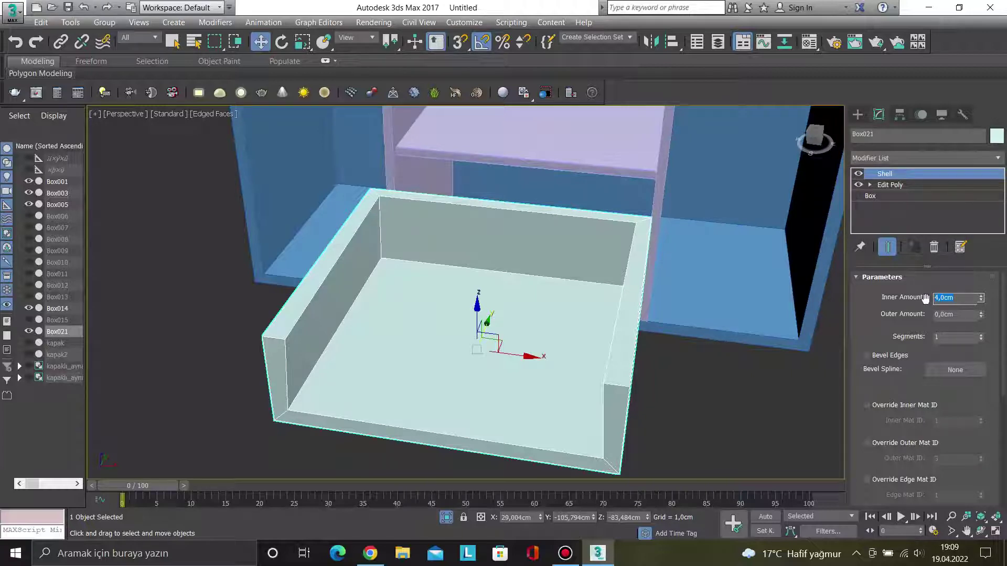
text(2)
key(Return)
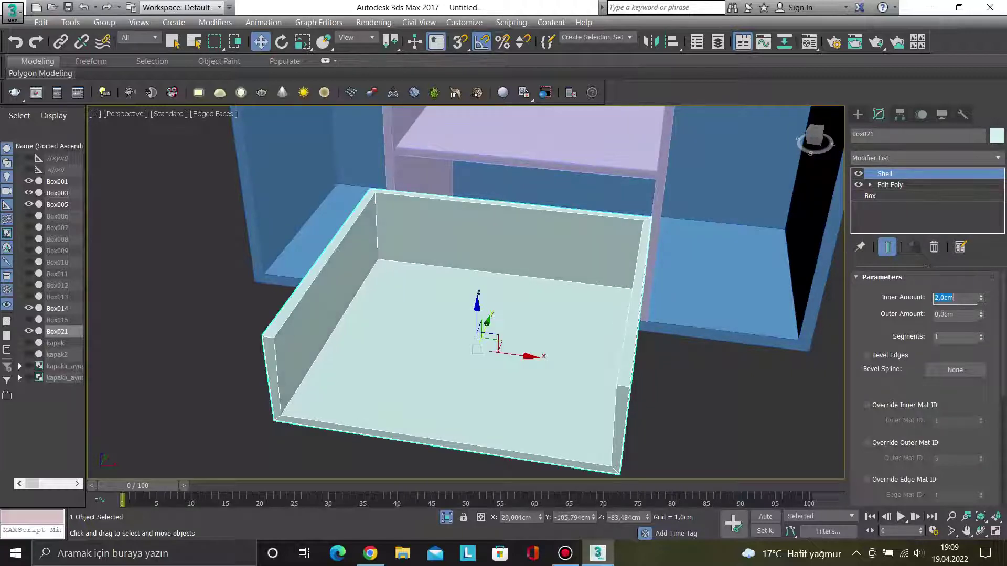
click(587, 423)
mouse_move(593, 427)
alt+middle_down()
mouse_move(637, 337)
mouse_move(625, 353)
mouse_move(632, 359)
mouse_move(726, 346)
mouse_move(640, 331)
mouse_move(640, 348)
alt+middle_up()
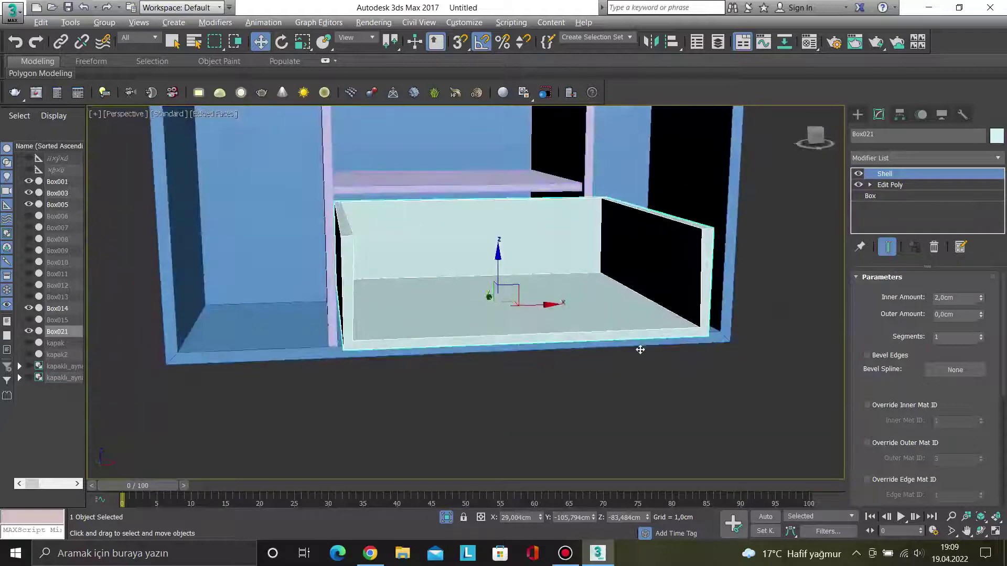
key(f)
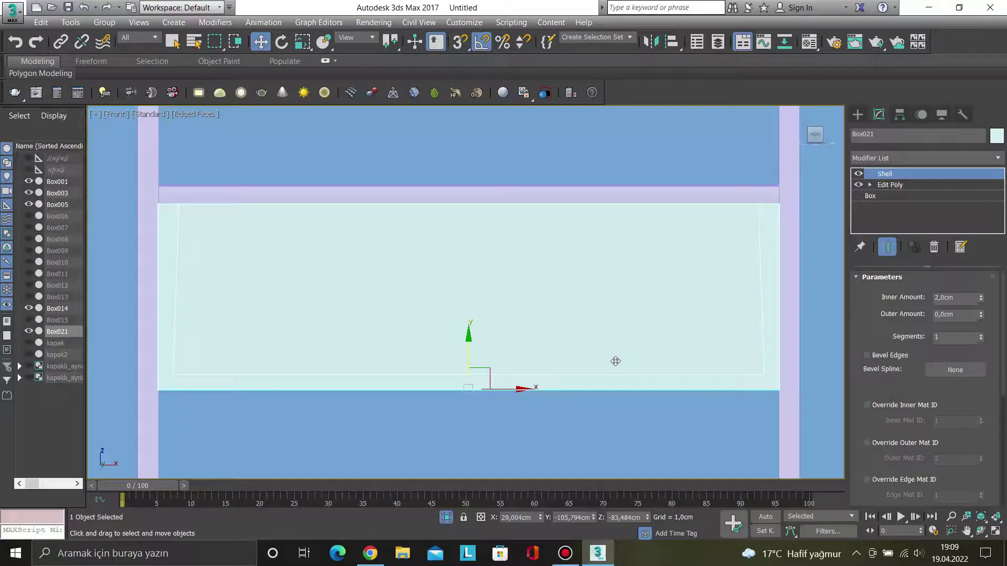
Inspect the tray from an angled view, then reselect it and delete it.
scroll(446, 389, down, 2)
scroll(546, 337, down, 2)
mouse_move(546, 337)
alt+middle_down()
mouse_move(523, 359)
mouse_move(578, 366)
mouse_move(582, 377)
alt+middle_up()
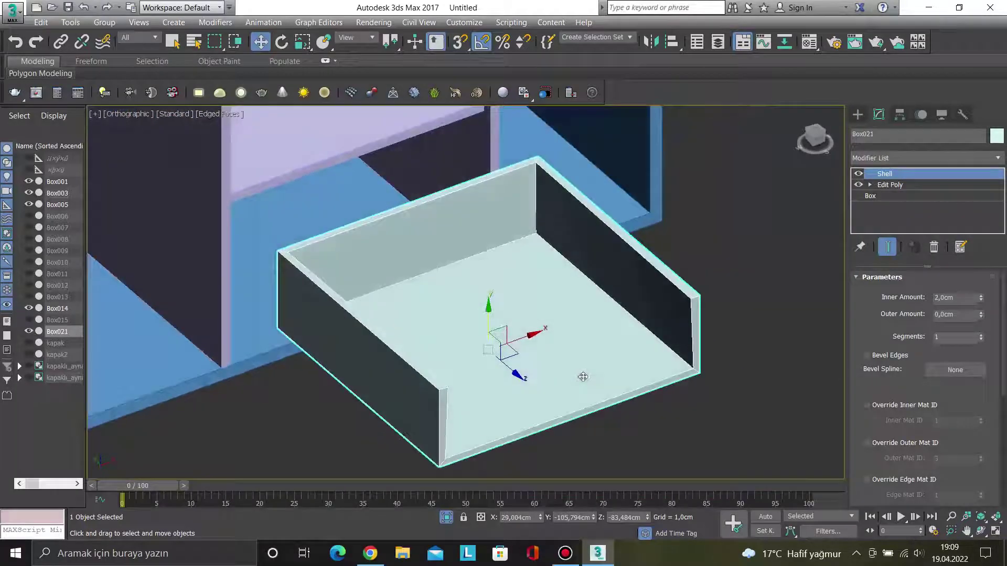
click(792, 333)
click(629, 329)
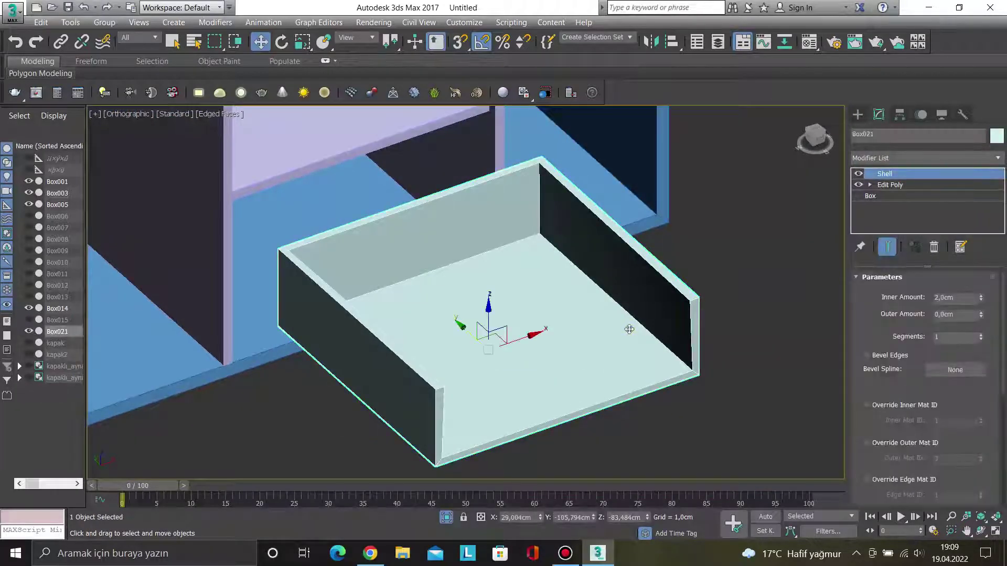
key(Delete)
Unhide all hidden wardrobe parts and view the wardrobe from the front.
right_click(630, 329)
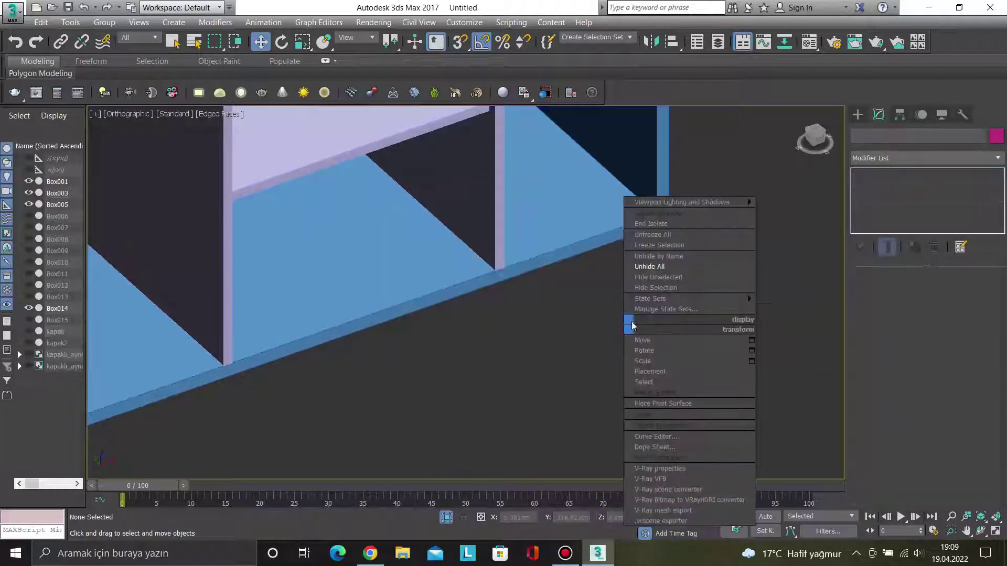
click(654, 268)
key(f)
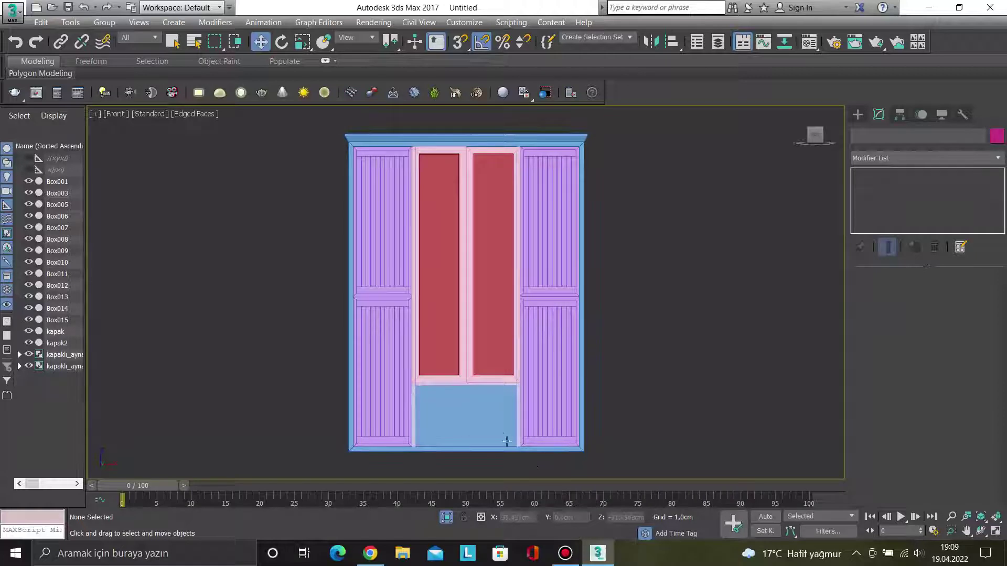
scroll(377, 454, up, 4)
Select frame strip Box003, then start a new Box from Standard Primitives.
click(451, 417)
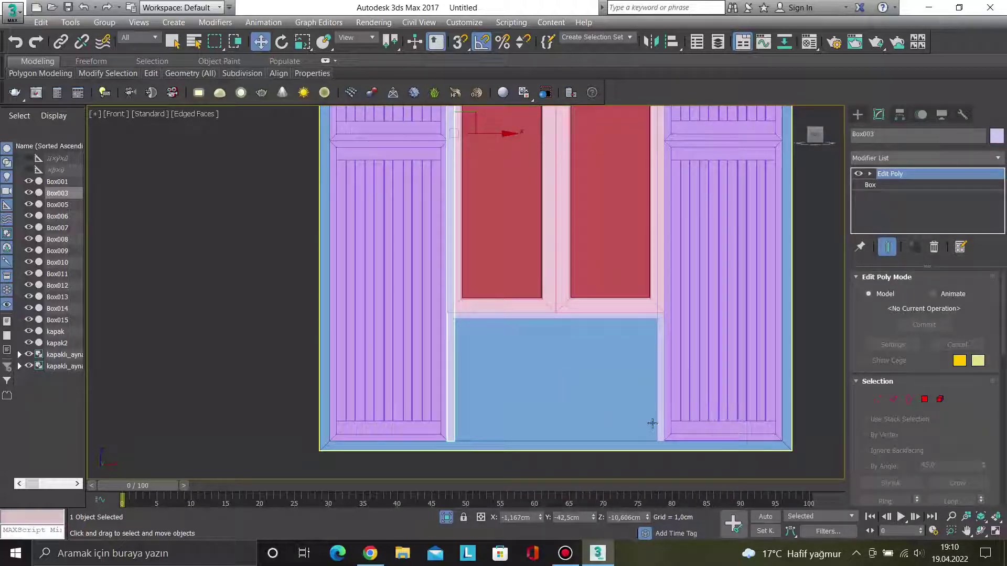
click(857, 114)
click(890, 196)
scroll(483, 332, up, 1)
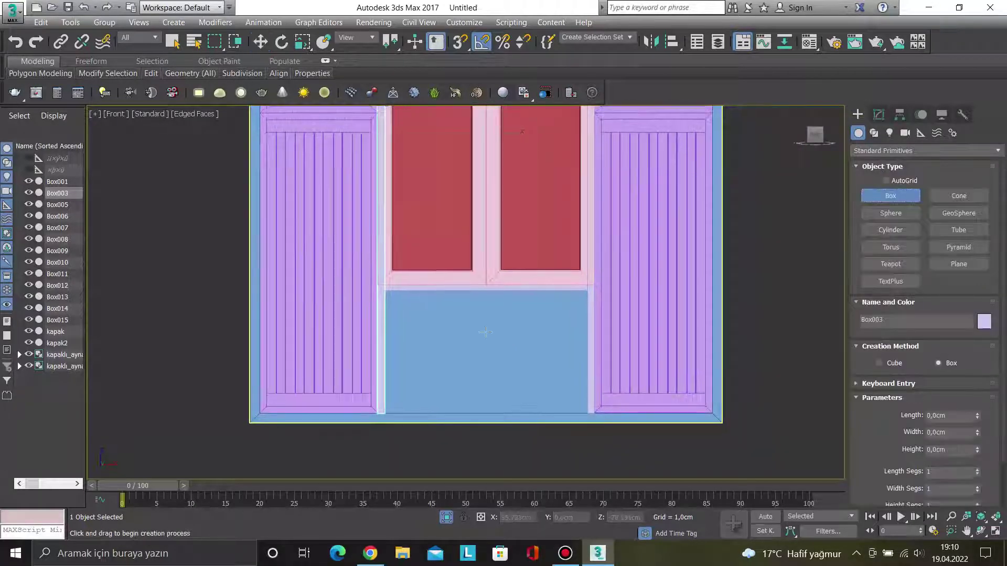
scroll(434, 324, up, 1)
scroll(427, 304, up, 1)
Snap-draw a 36.442 × 60.454 cm box over the lower blue panel with 60 cm height.
key(s)
drag(347, 237, 635, 407)
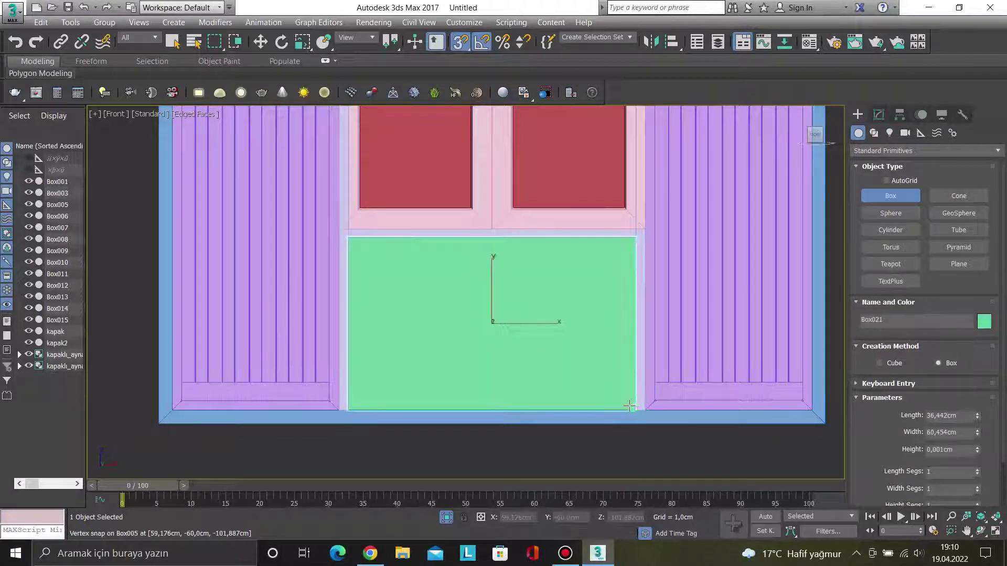
click(632, 406)
scroll(552, 387, down, 3)
mouse_move(553, 388)
alt+middle_down()
mouse_move(580, 417)
mouse_move(600, 418)
alt+middle_up()
text(60)
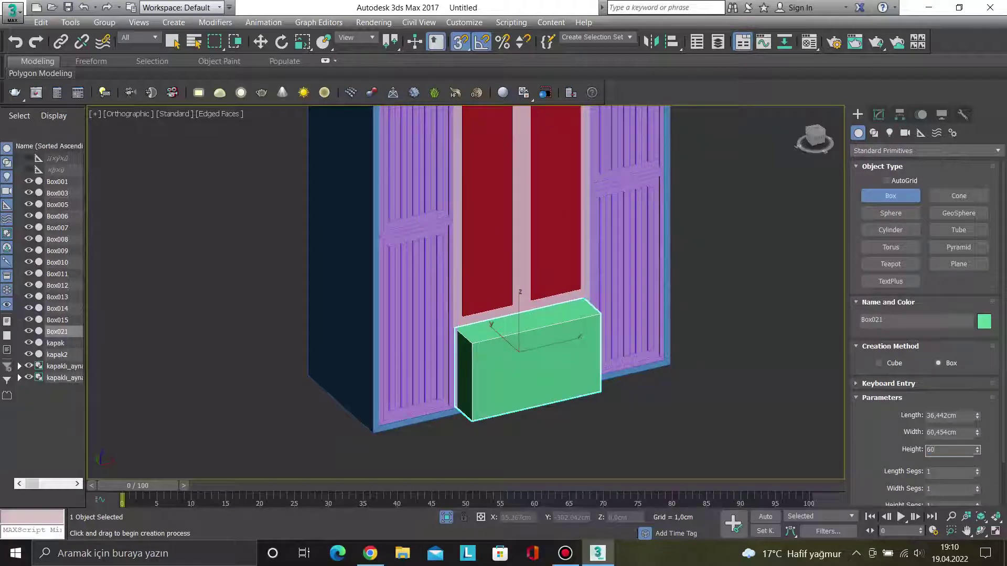
key(Return)
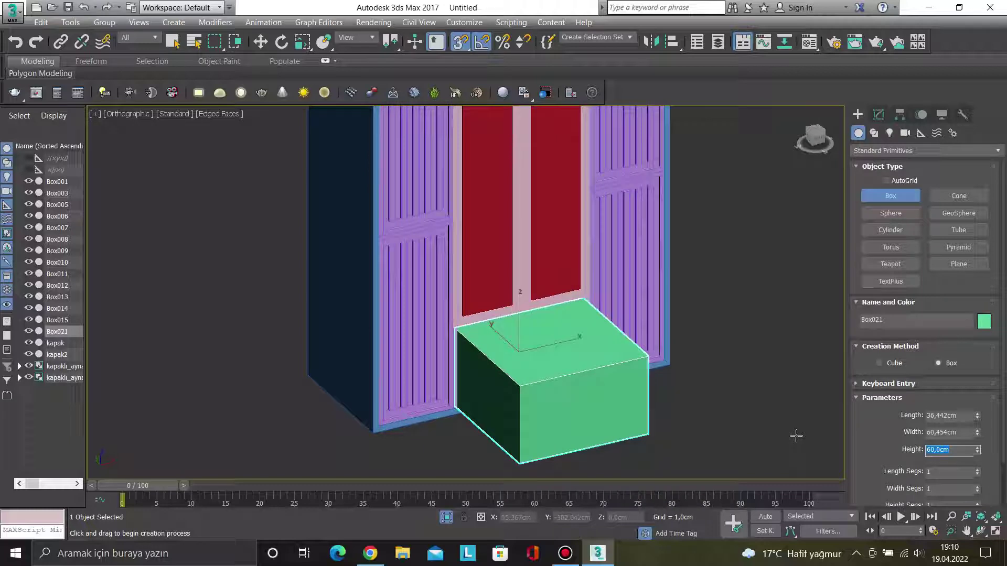
key(w)
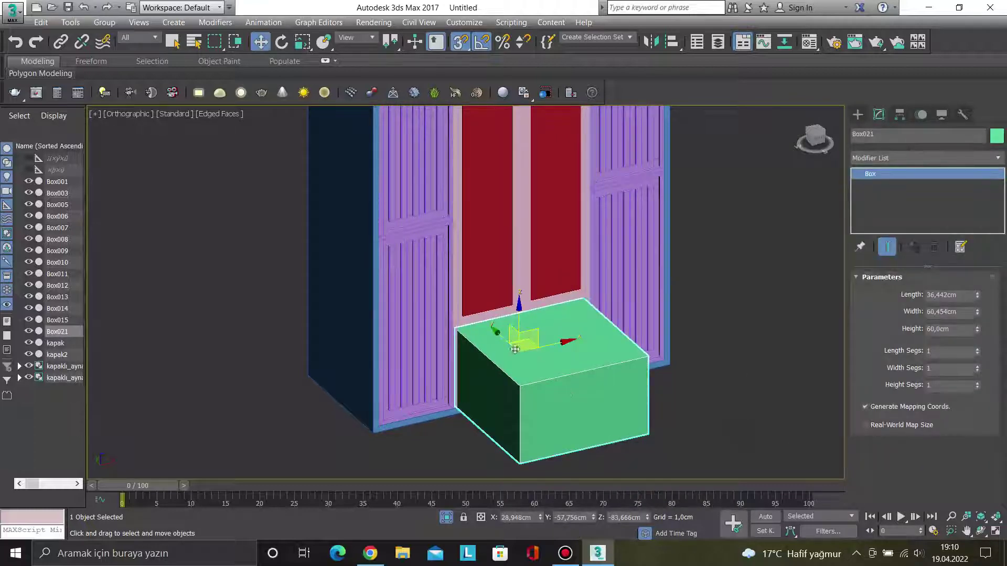
In a wireframe top view, move the green box back inside the cabinet frame.
key(t)
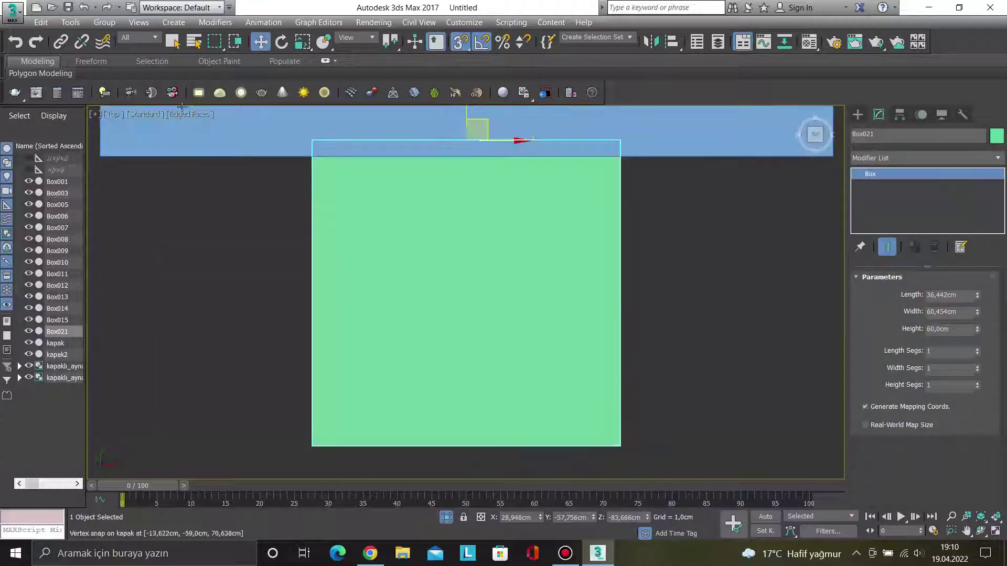
click(185, 116)
click(234, 217)
scroll(346, 226, down, 3)
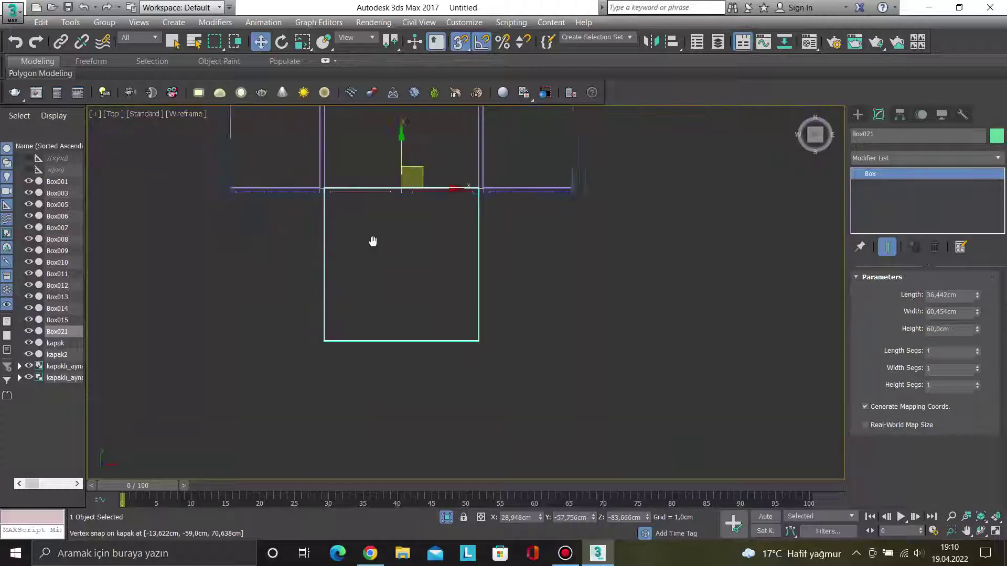
middle_drag(370, 241, 422, 290)
drag(422, 289, 429, 171)
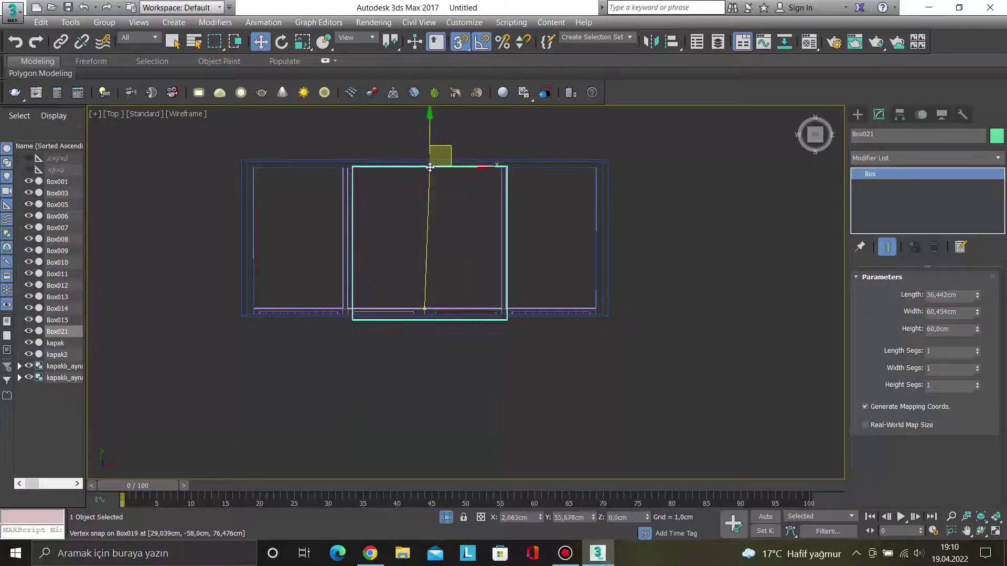
right_click(429, 171)
drag(424, 268, 420, 130)
Set the box height to 55 cm and nudge it slightly toward the back.
double_click(952, 329)
text(55)
key(Return)
scroll(407, 262, up, 2)
scroll(439, 226, up, 2)
middle_drag(438, 227, 438, 307)
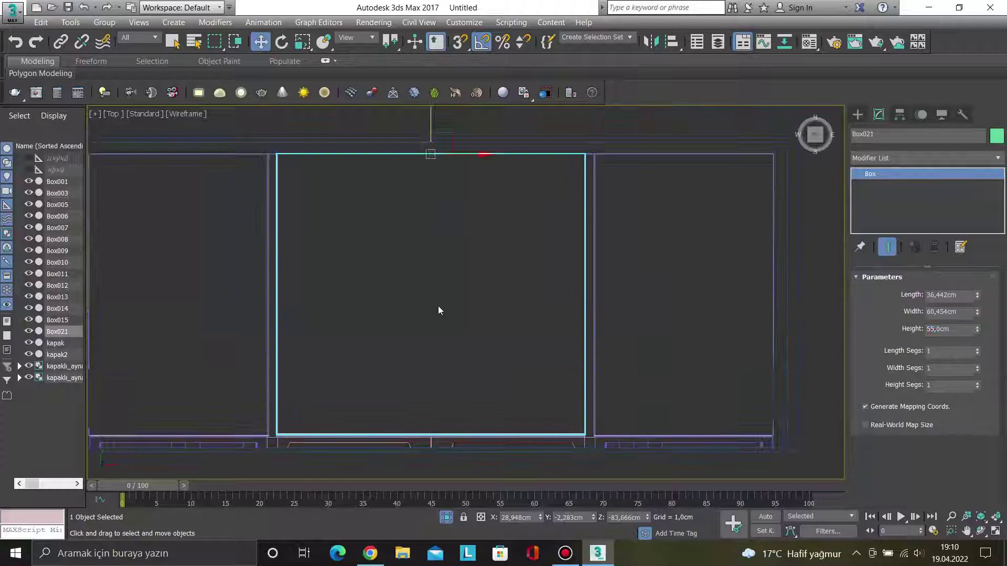
drag(430, 118, 436, 117)
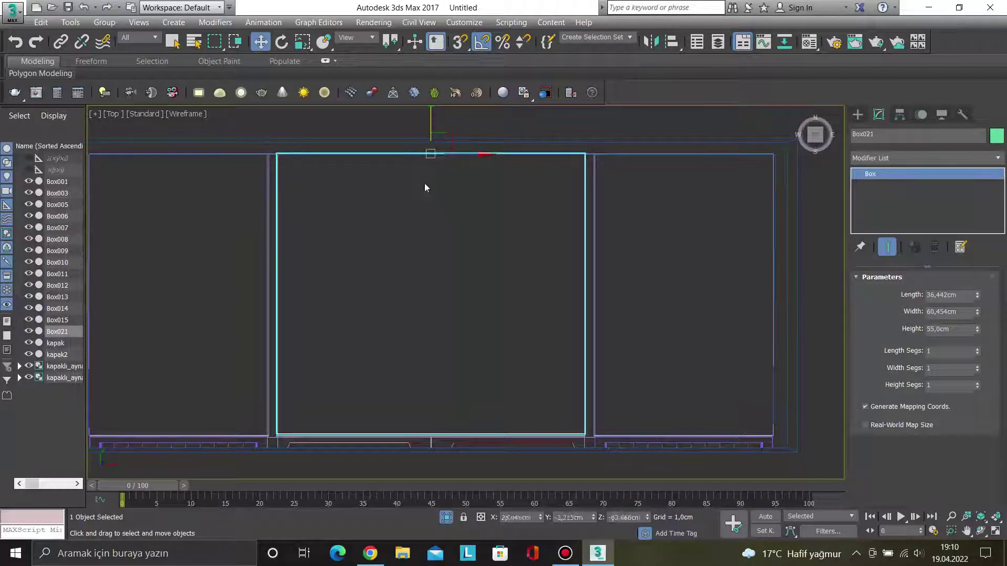
Change the box length to 18.2 cm, viewed from the front.
scroll(455, 312, down, 2)
mouse_move(456, 312)
alt+middle_down()
mouse_move(524, 281)
mouse_move(503, 279)
alt+middle_up()
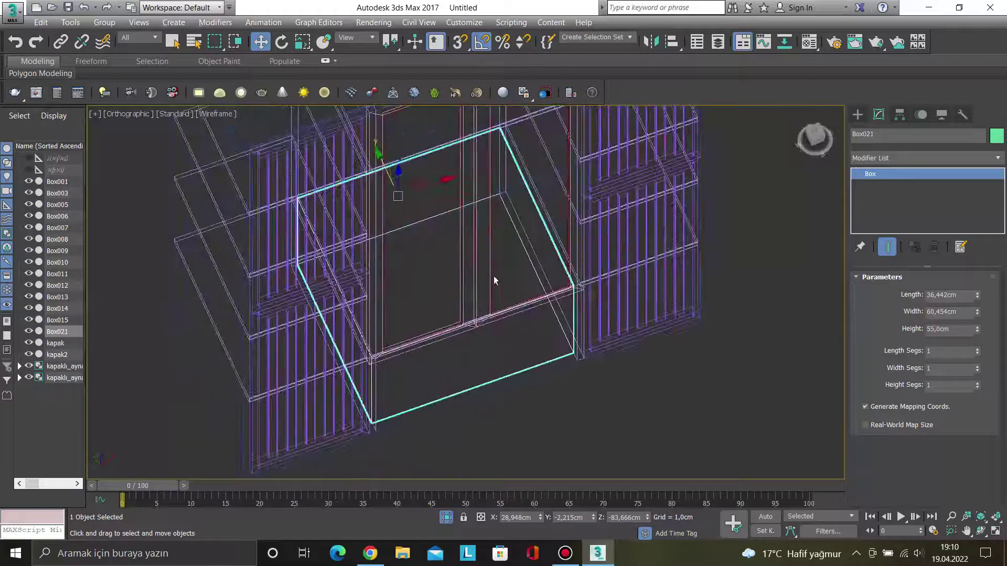
key(f)
key(z)
middle_drag(552, 388, 535, 364)
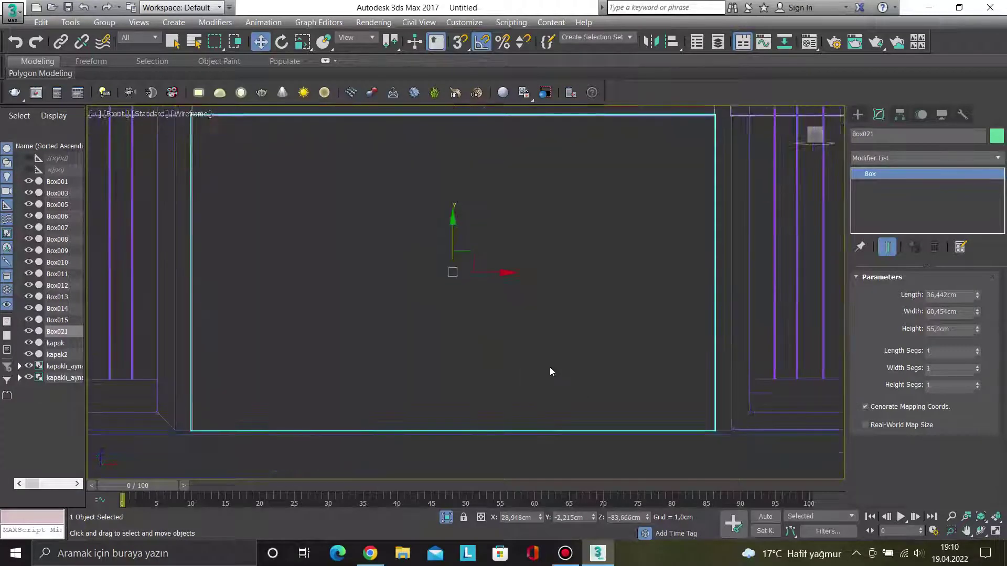
click(946, 294)
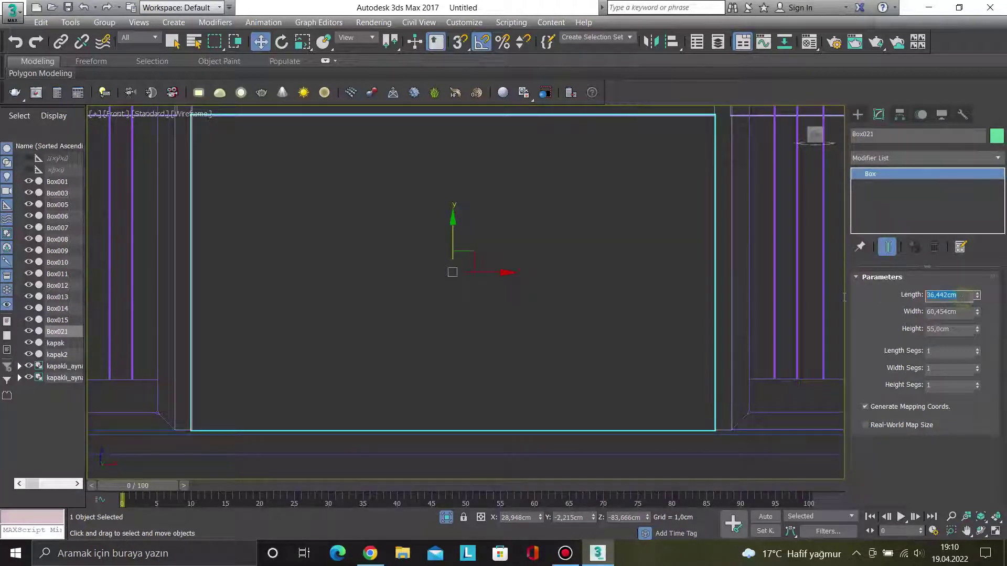
text(18)
key(Return)
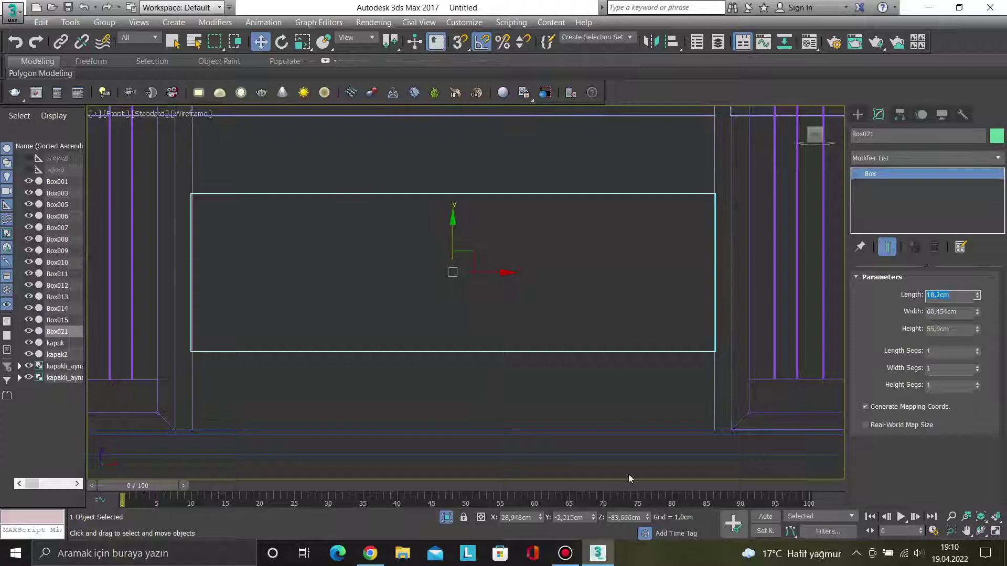
Raise the box to the opening's top, restore shaded display, and pull it forward out of the cabinet.
click(587, 472)
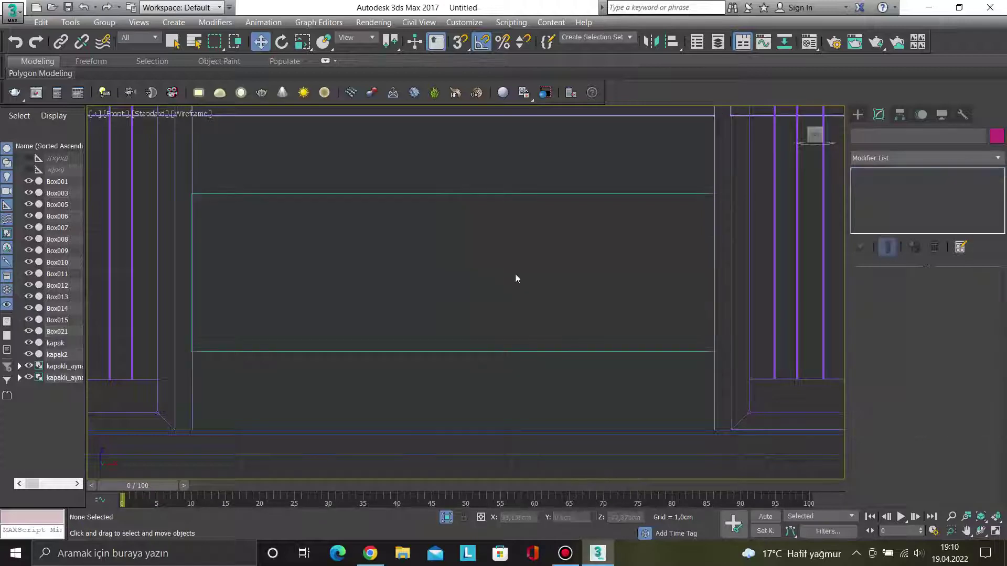
click(503, 194)
drag(461, 231, 461, 159)
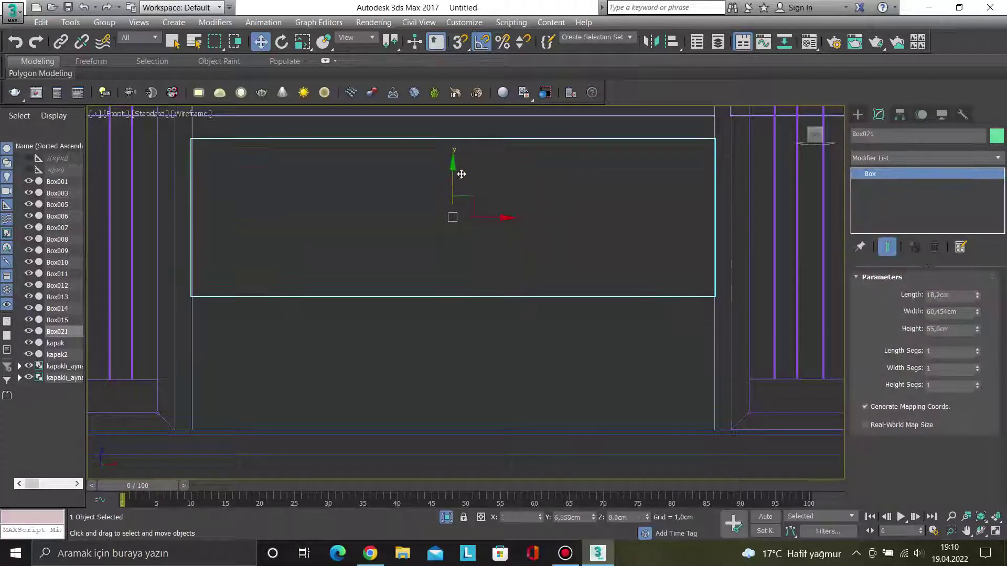
drag(461, 159, 461, 156)
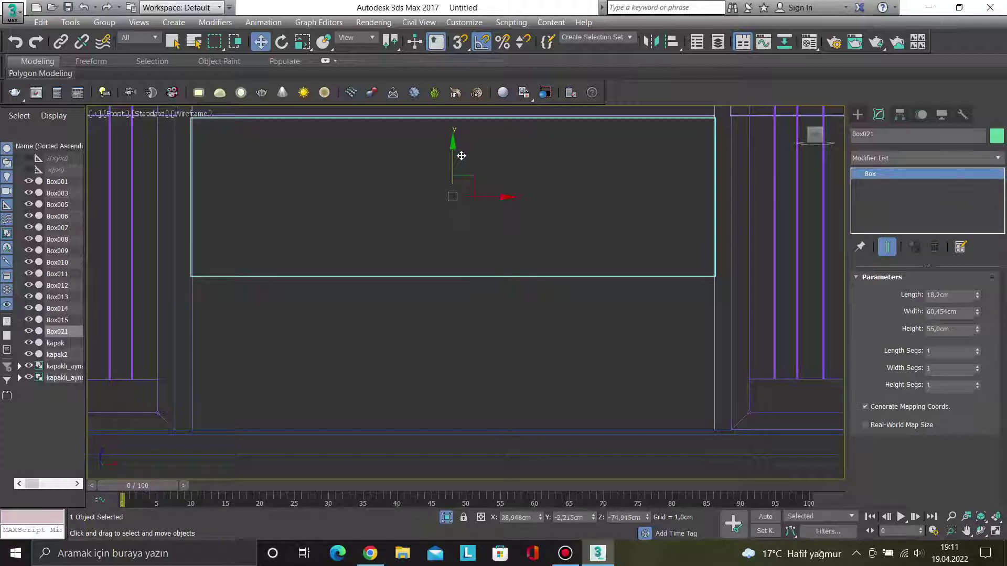
click(196, 114)
click(226, 126)
mouse_move(321, 218)
alt+middle_down()
mouse_move(375, 265)
mouse_move(364, 254)
alt+middle_up()
mouse_move(365, 255)
mouse_down()
mouse_move(449, 275)
mouse_move(520, 345)
mouse_up()
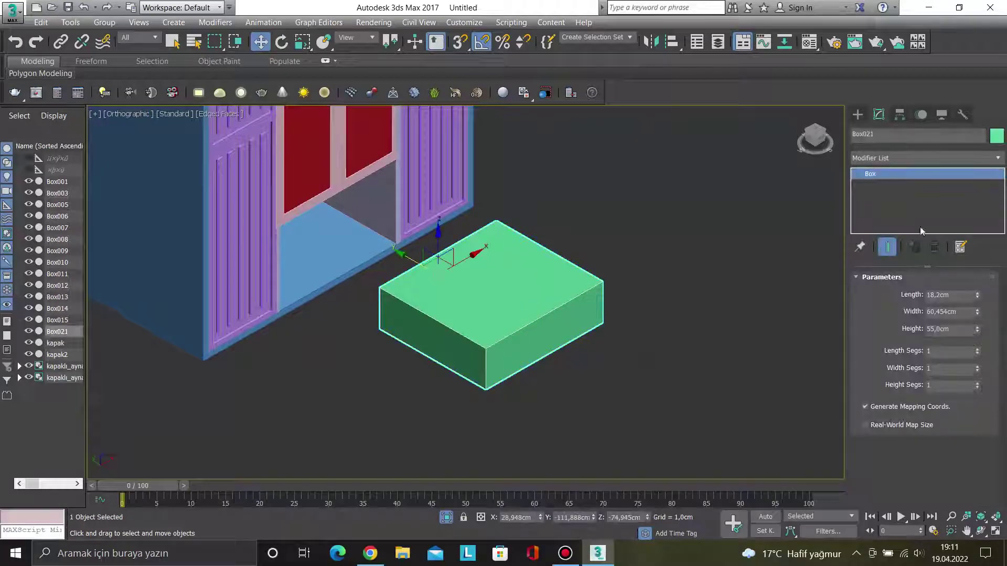
click(896, 159)
Add Edit Poly to the box and delete its top and front faces.
click(904, 62)
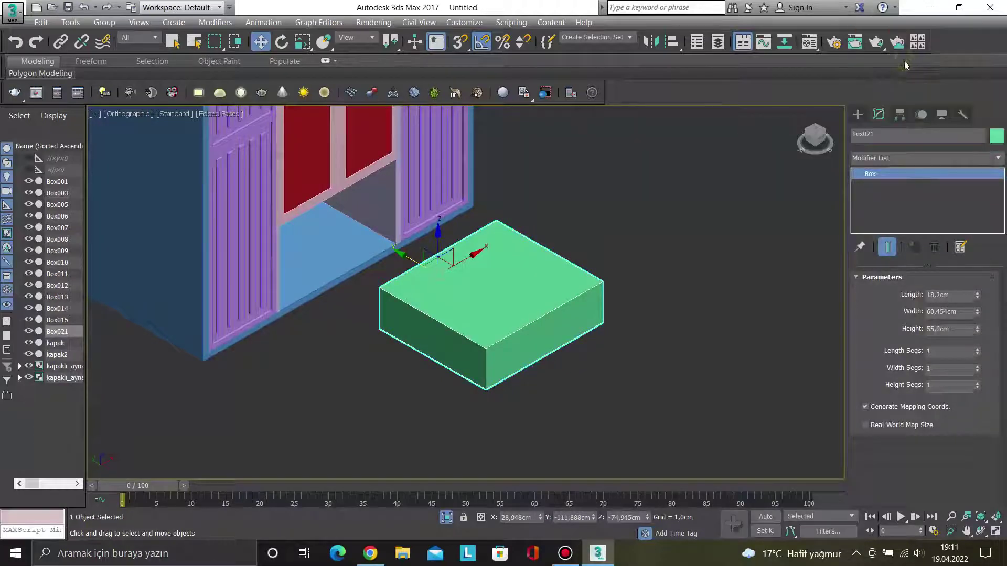
key(4)
click(504, 320)
scroll(519, 338, up, 2)
ctrl+click(532, 347)
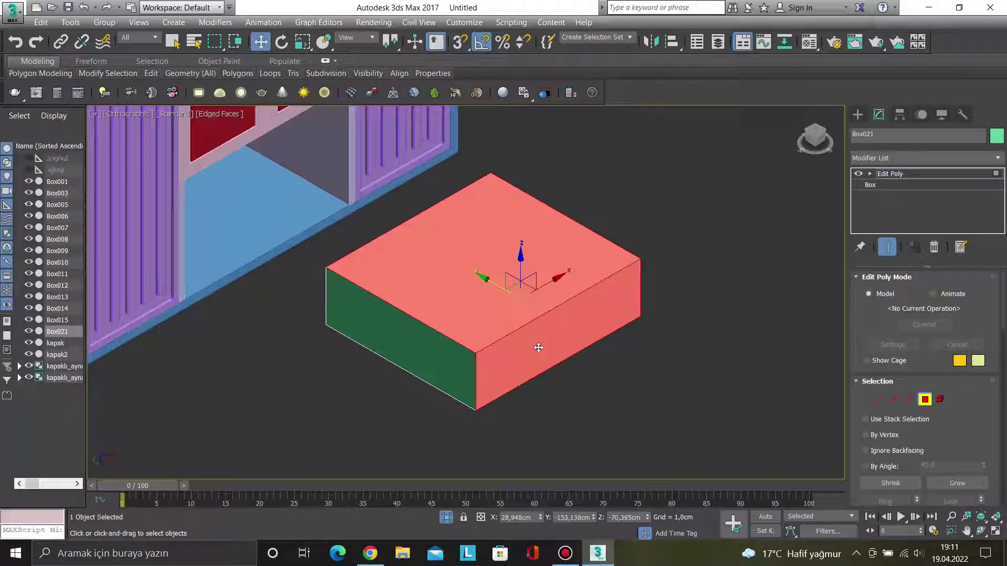
key(Delete)
mouse_move(520, 351)
alt+middle_down()
mouse_move(474, 331)
mouse_move(500, 347)
mouse_move(490, 294)
mouse_move(497, 337)
alt+middle_up()
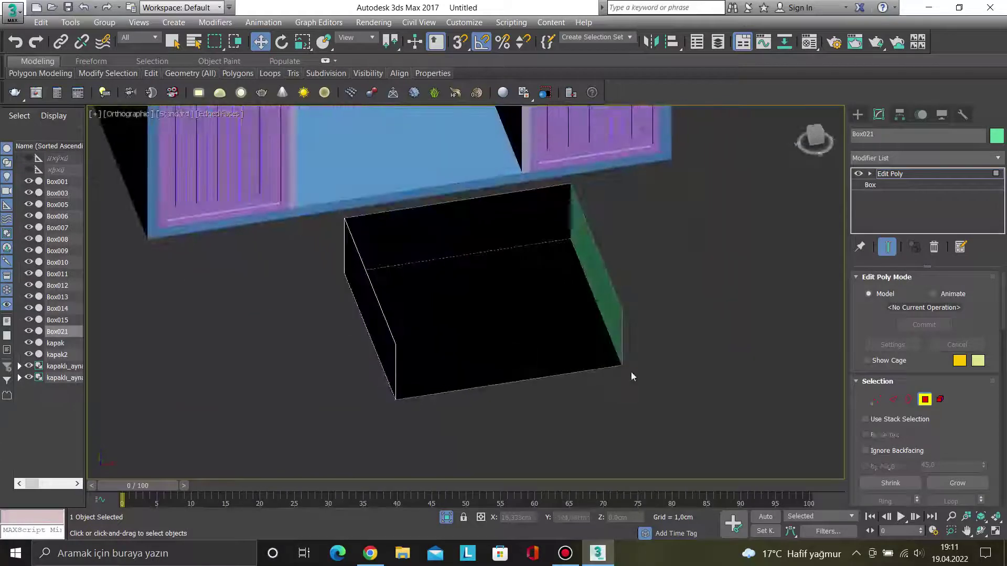
key(4)
Add a Shell modifier giving the open box 2 cm inner wall thickness.
click(898, 158)
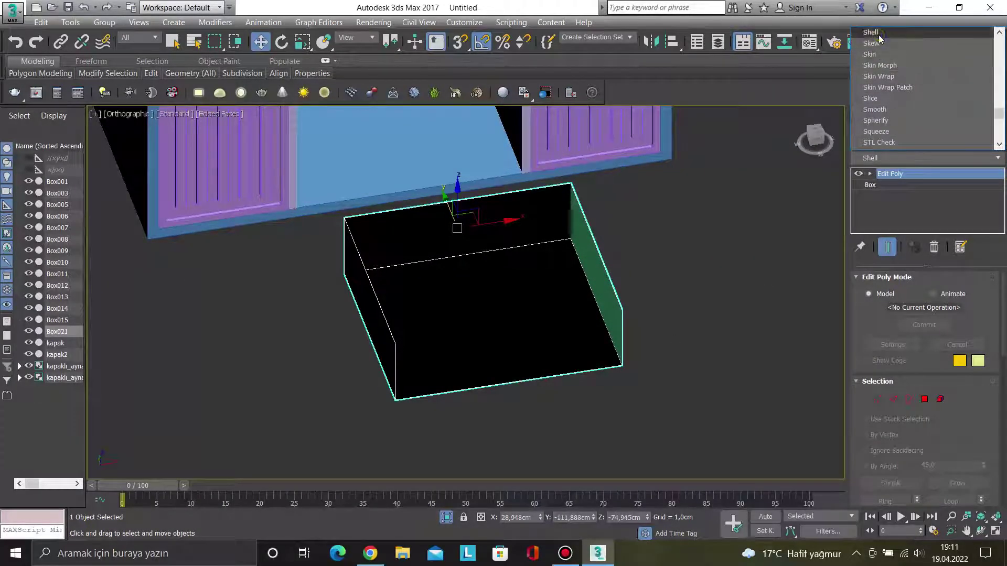
click(879, 35)
mouse_move(671, 332)
alt+middle_down()
mouse_move(649, 288)
mouse_move(663, 295)
mouse_move(601, 322)
mouse_move(708, 329)
mouse_move(697, 345)
alt+middle_up()
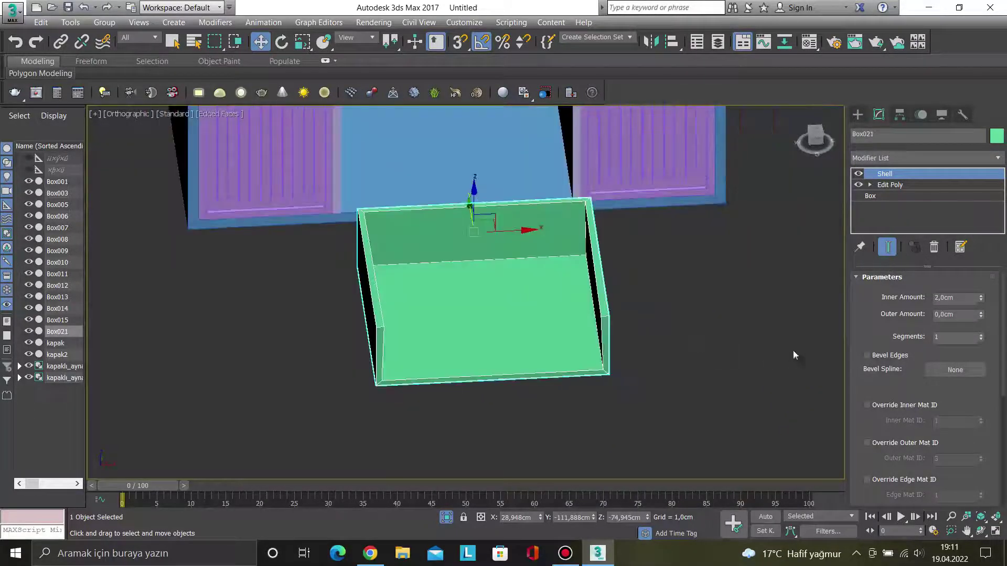
click(652, 358)
click(542, 336)
key(f)
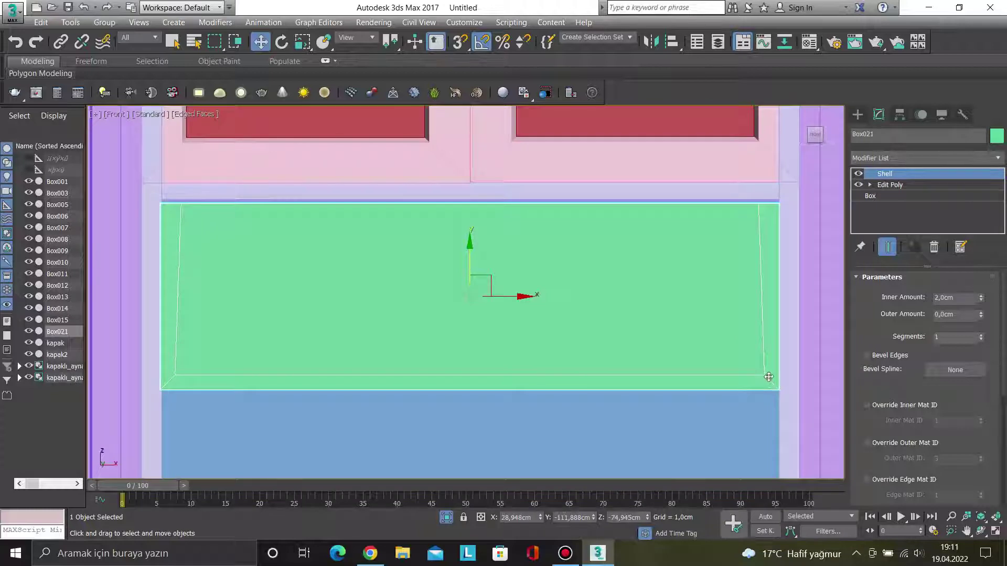
click(895, 158)
Add Edit Poly above Shell and shift the inner corner vertices along X to straighten the walls.
scroll(891, 69, down, 3)
click(888, 53)
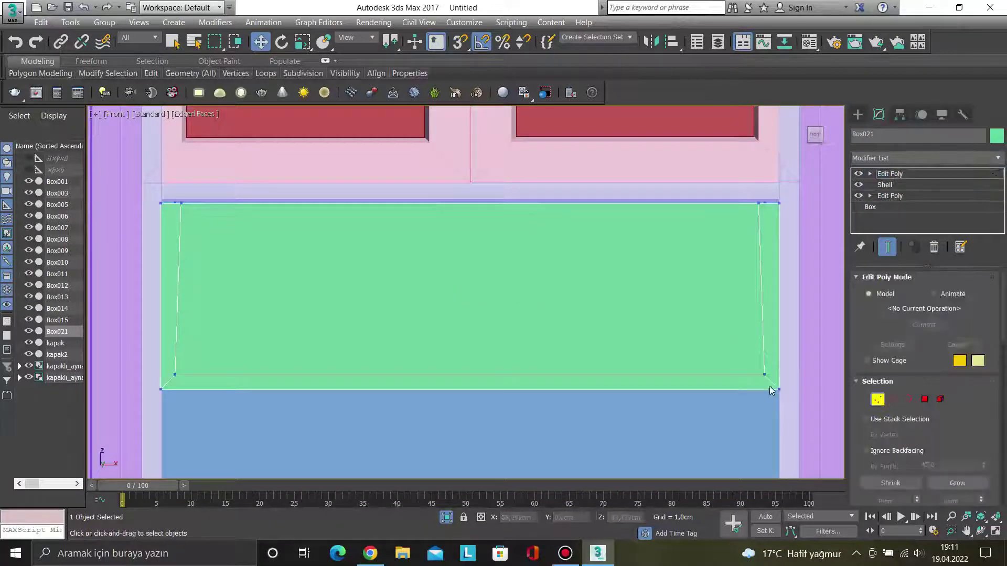
drag(804, 376, 797, 376)
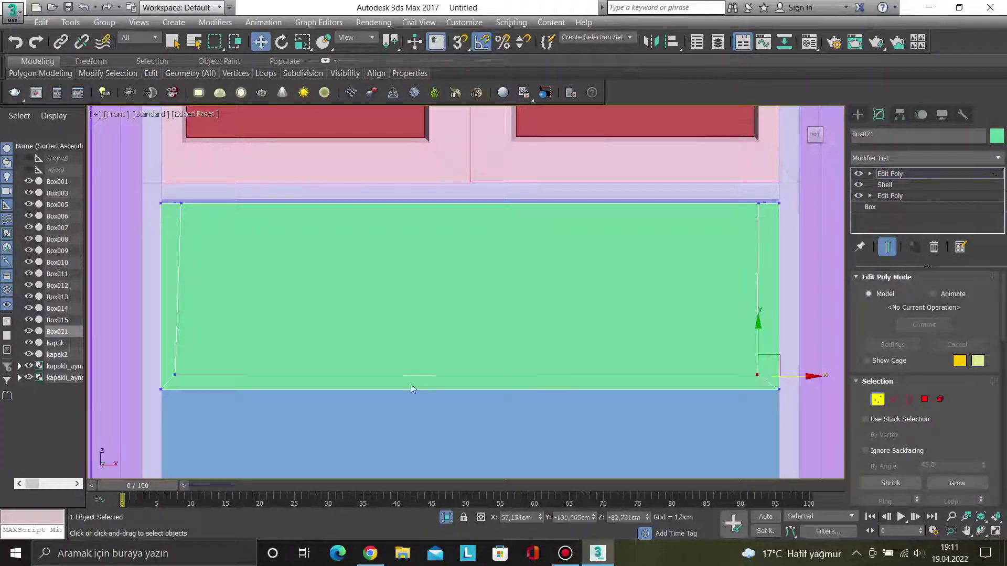
mouse_move(199, 377)
mouse_down()
mouse_move(173, 363)
mouse_move(222, 376)
mouse_up()
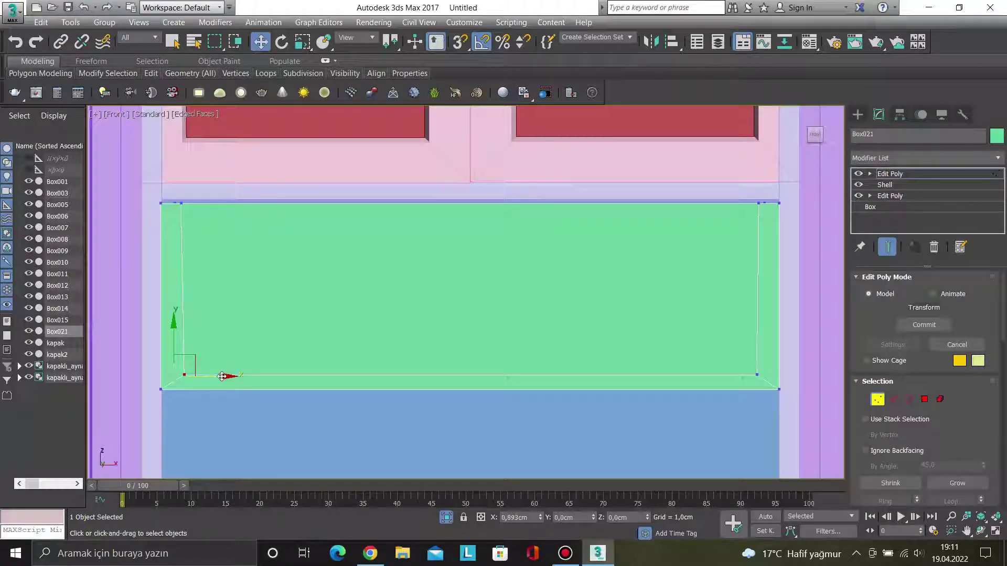
key(1)
alt+middle_drag(375, 353, 344, 398)
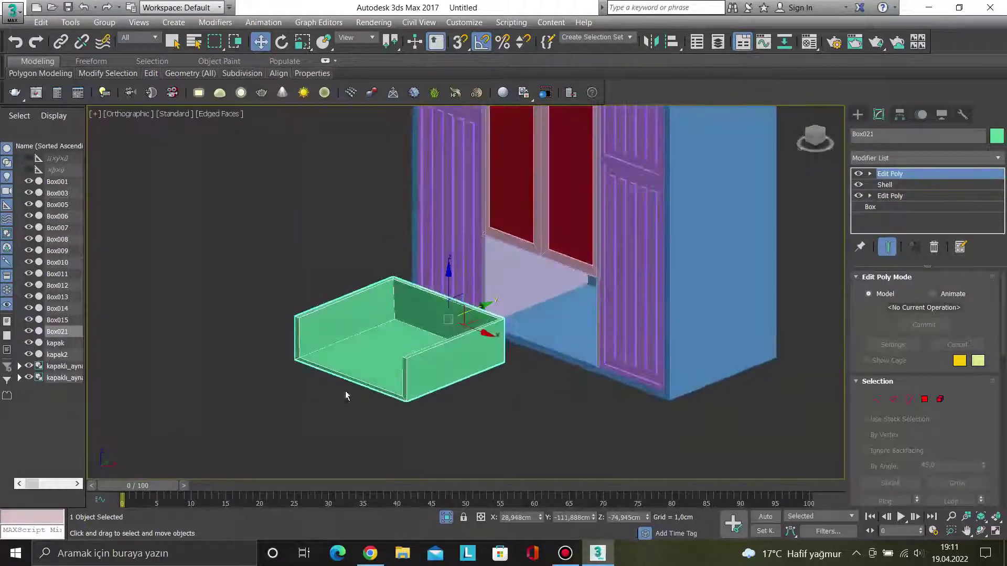
Select the drawer, frame it in front view, and isolate it with Alt+Q.
click(433, 424)
click(420, 380)
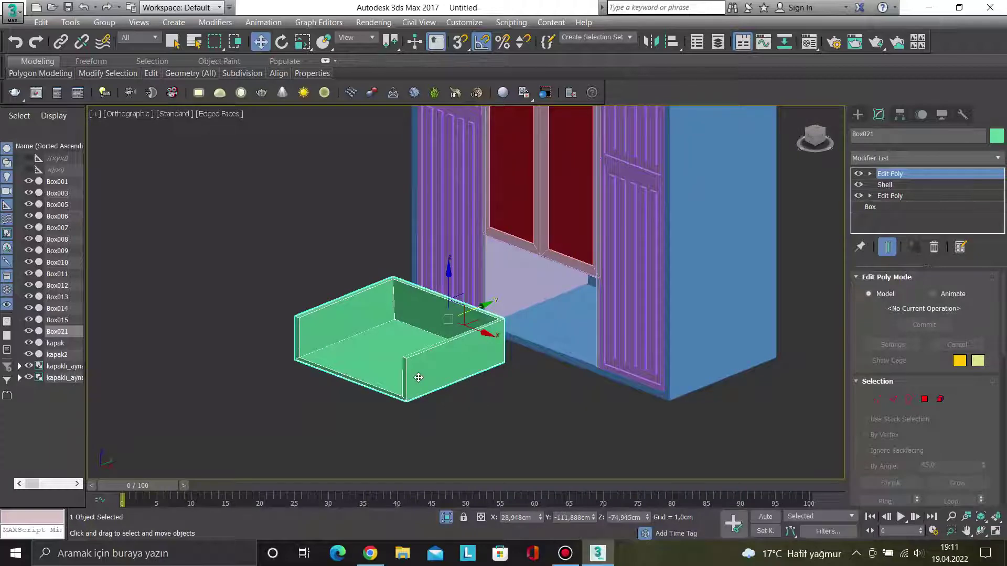
key(f)
key(z)
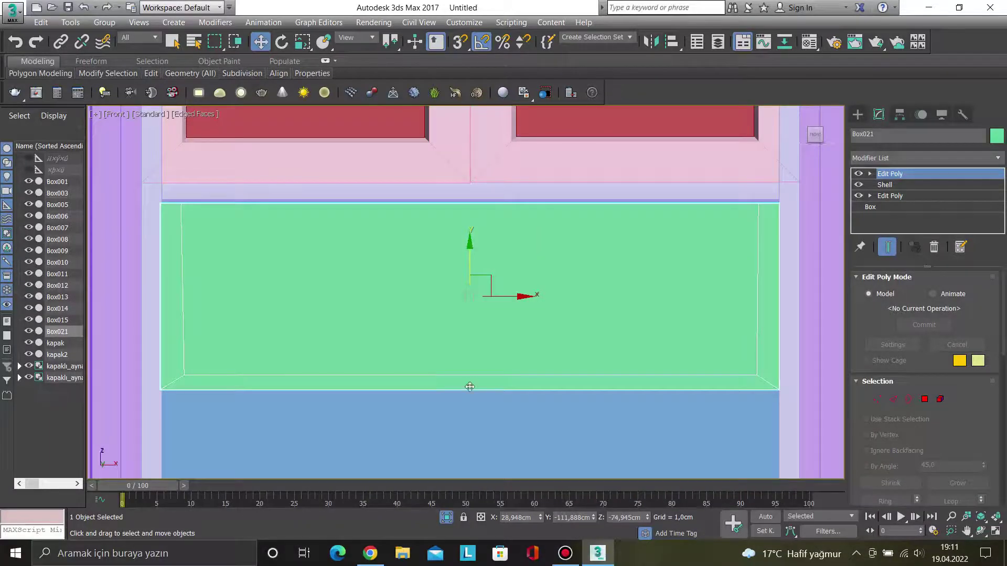
key(alt+q)
click(657, 429)
click(858, 115)
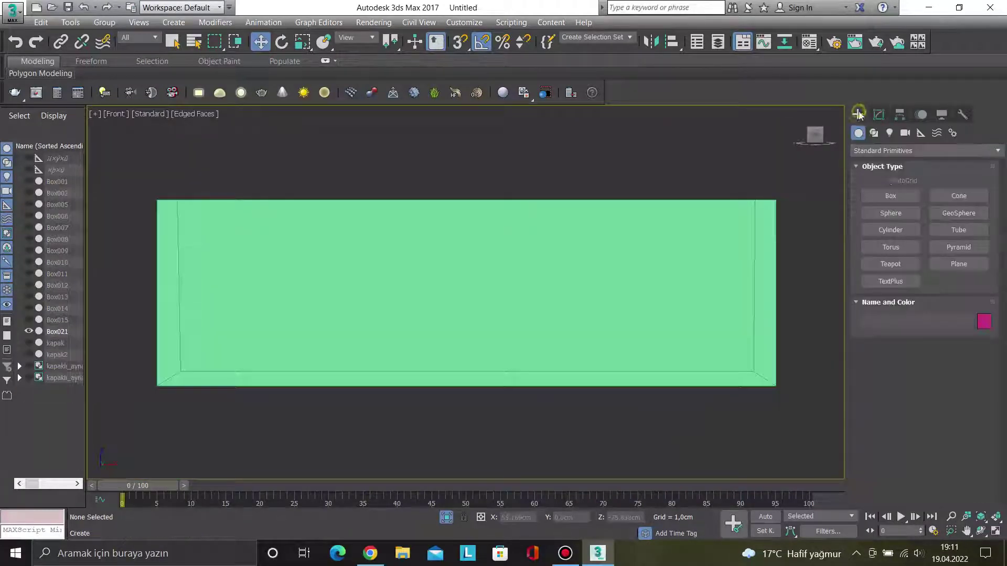
Snap-draw pink front panel Box022, 18.2 × 60.454 × 2 cm, across the drawer's open front.
click(892, 197)
key(s)
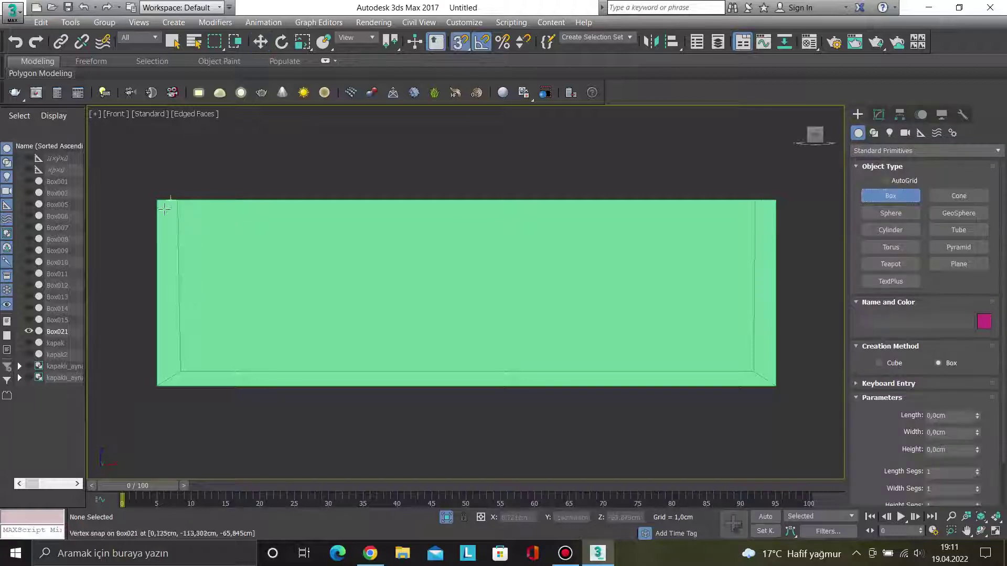
drag(158, 200, 775, 384)
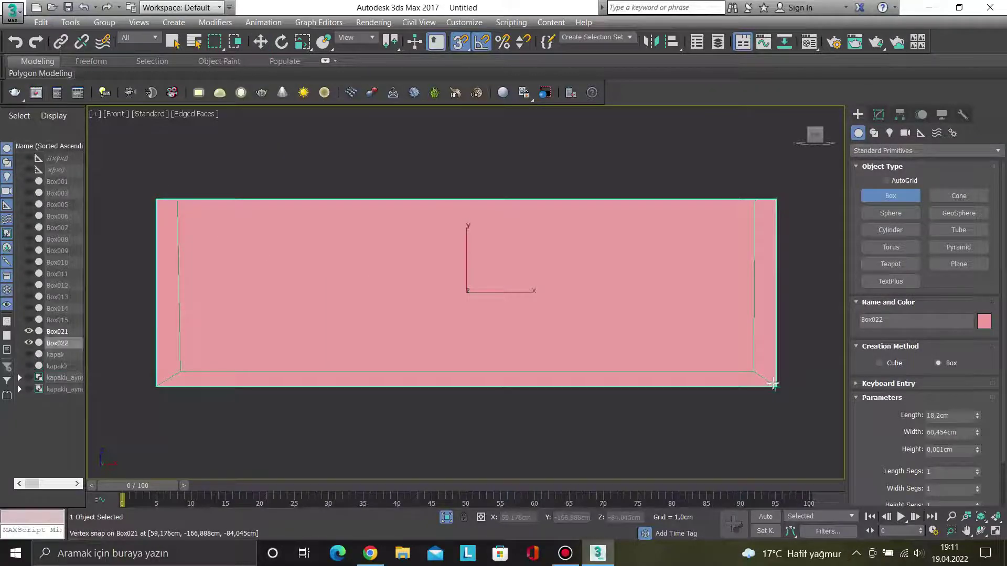
scroll(689, 363, down, 3)
alt+middle_drag(689, 363, 654, 393)
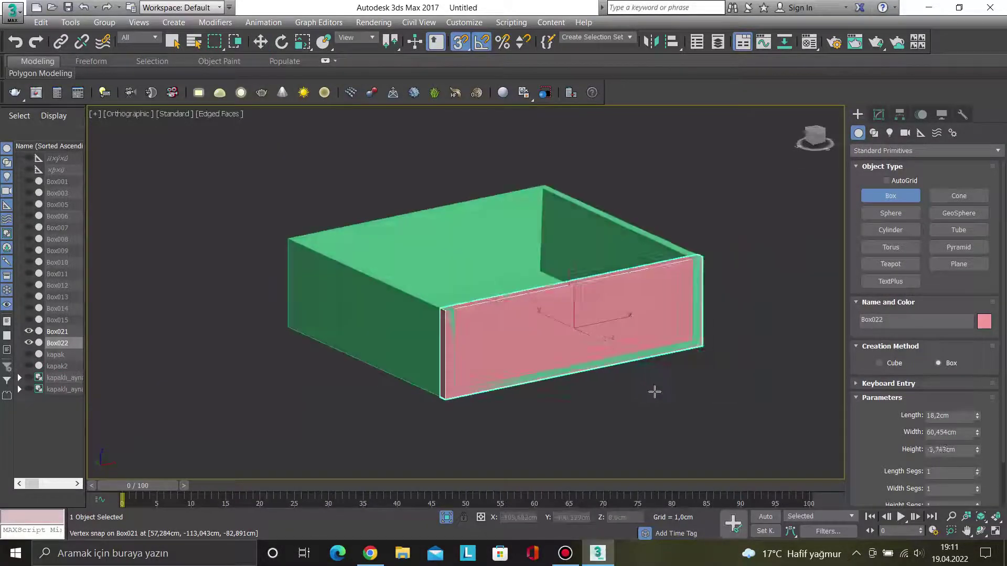
click(598, 372)
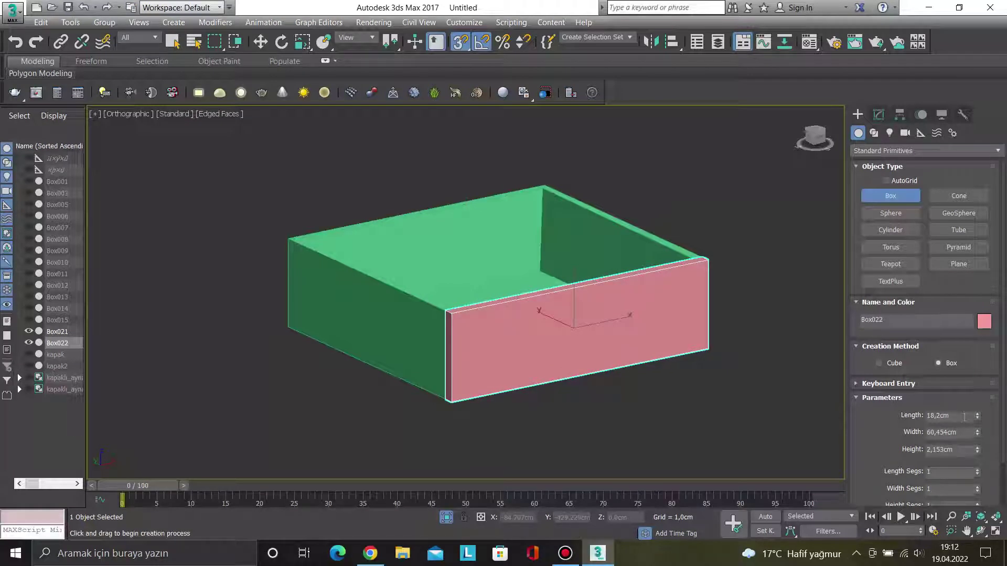
click(966, 452)
key(Return)
key(w)
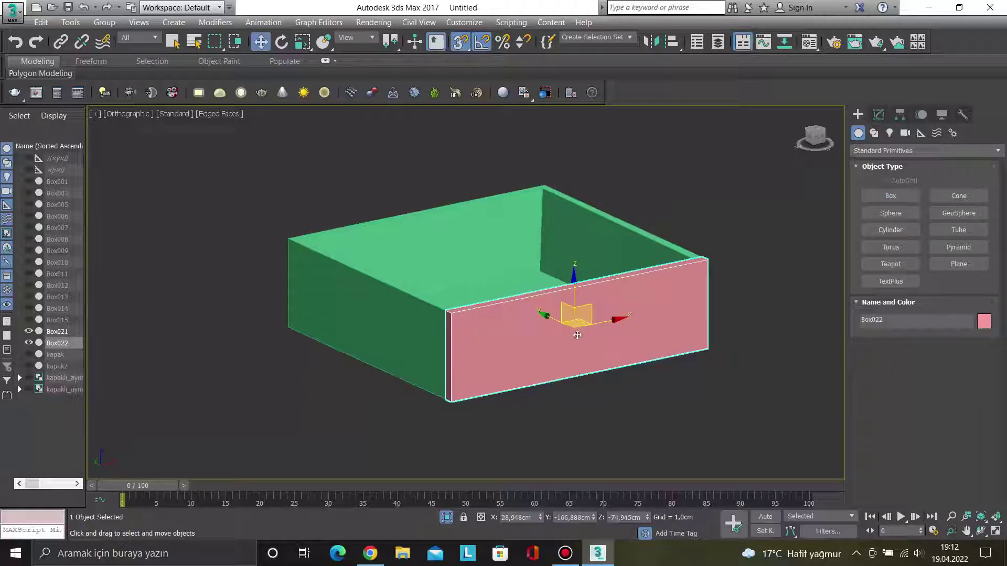
key(f)
key(z)
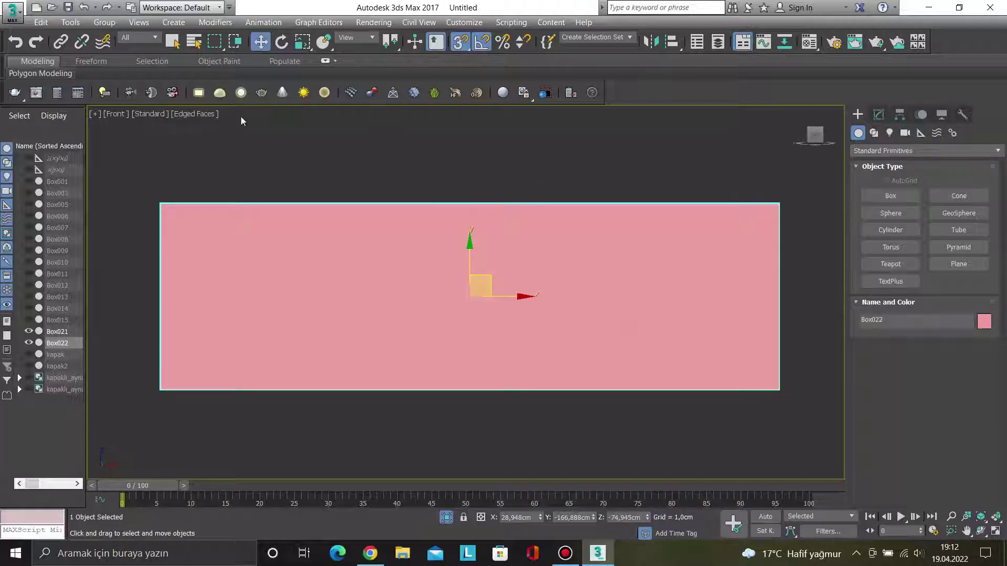
Switch to wireframe and add an Edit Poly modifier to the front panel Box022.
click(194, 114)
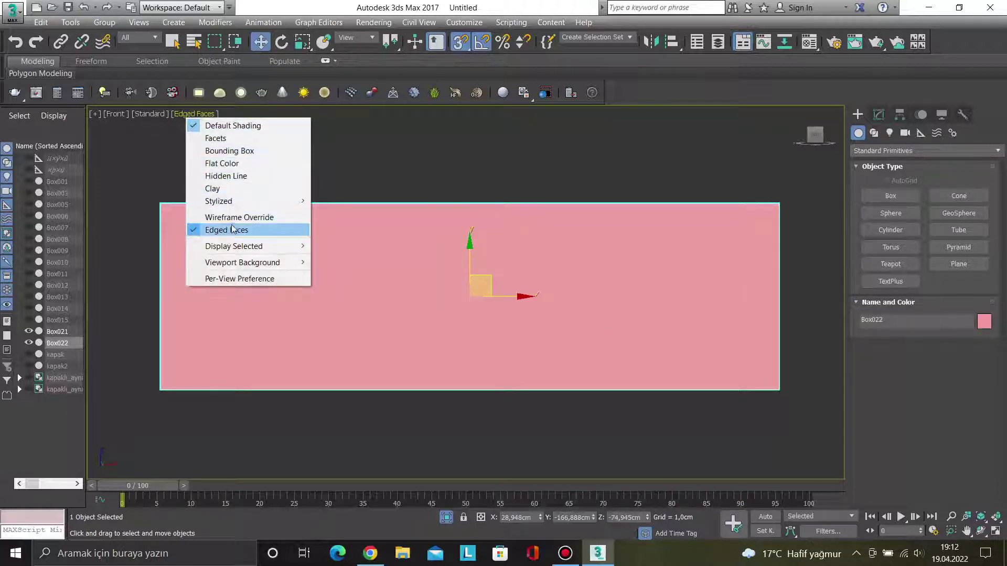
click(235, 217)
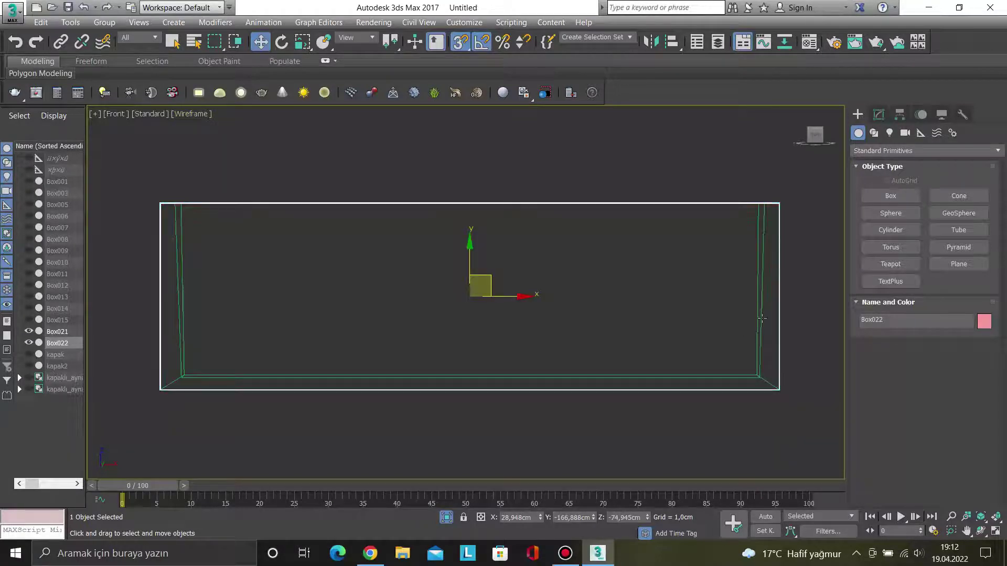
click(879, 114)
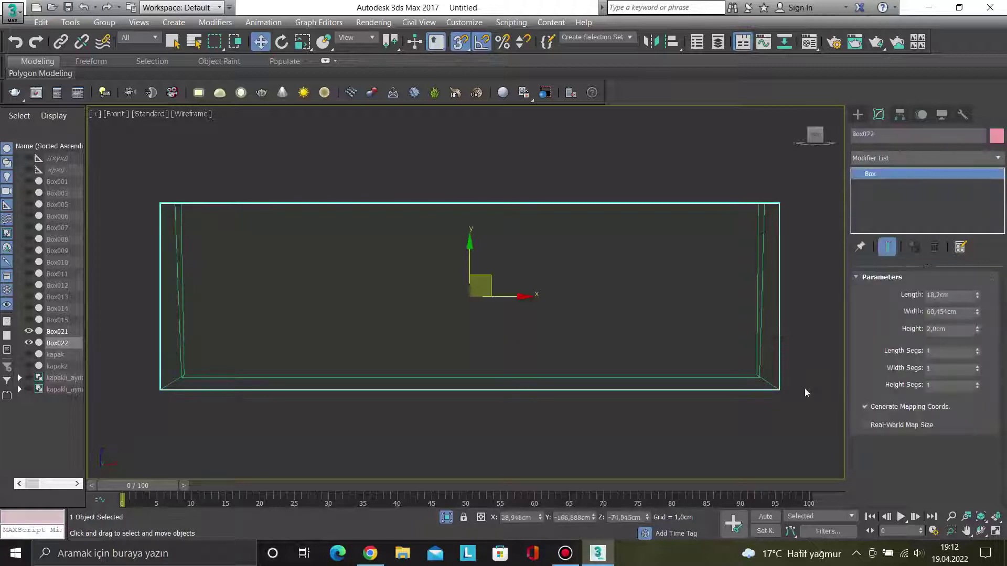
click(884, 158)
scroll(899, 95, down, 3)
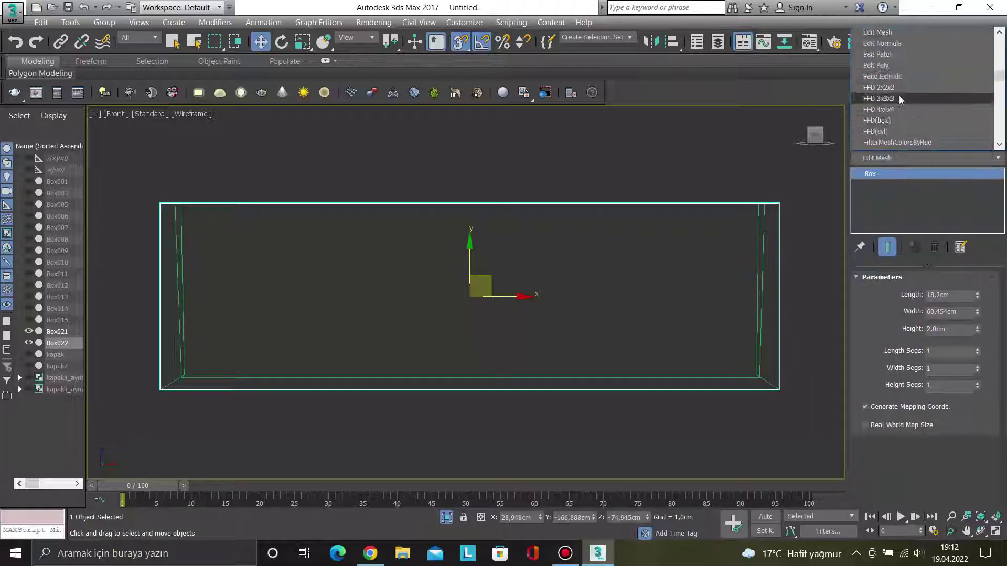
click(886, 65)
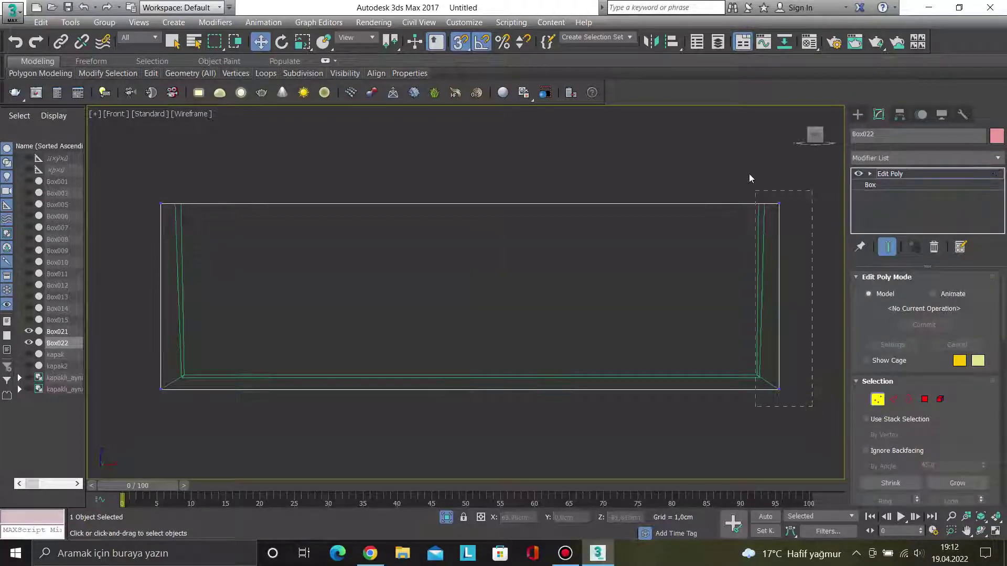
Select the panel's right-edge vertices and extend that edge slightly outward with snap off.
drag(759, 198, 813, 407)
drag(816, 297, 818, 296)
middle_drag(817, 297, 745, 273)
key(s)
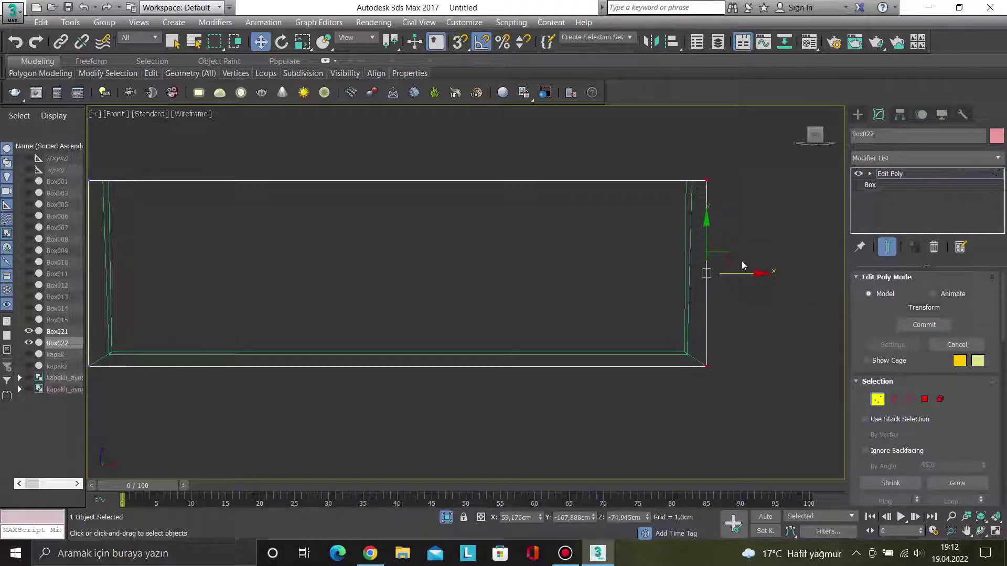
drag(738, 271, 744, 271)
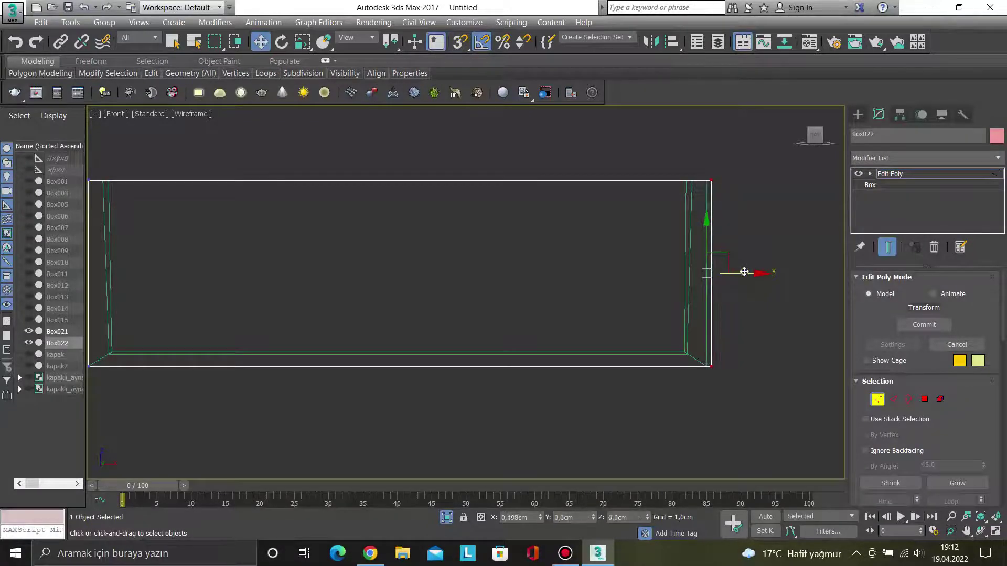
Select the panel's left-edge vertices and extend that edge slightly outward.
middle_drag(499, 309, 616, 318)
drag(260, 398, 120, 130)
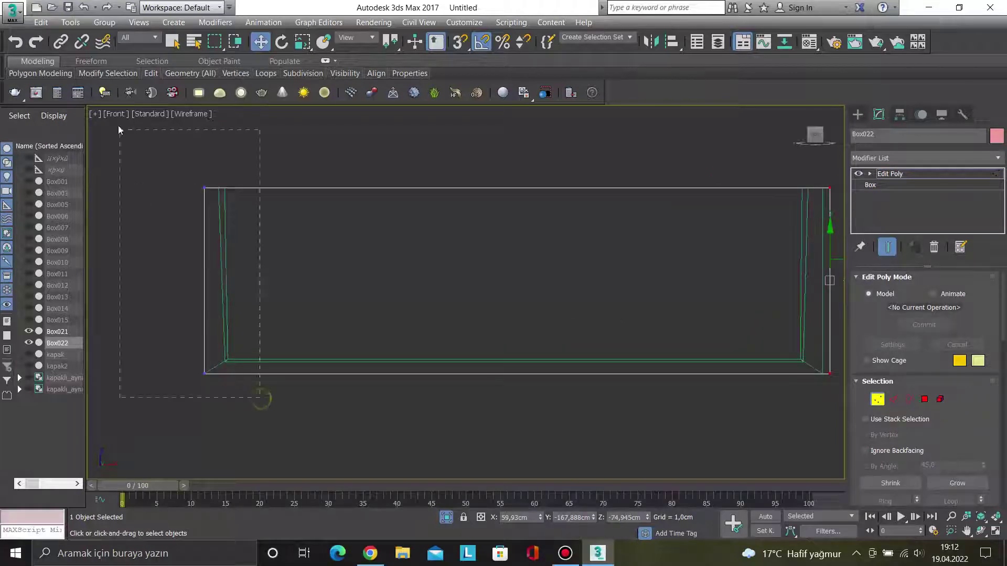
scroll(149, 289, up, 3)
drag(283, 277, 276, 277)
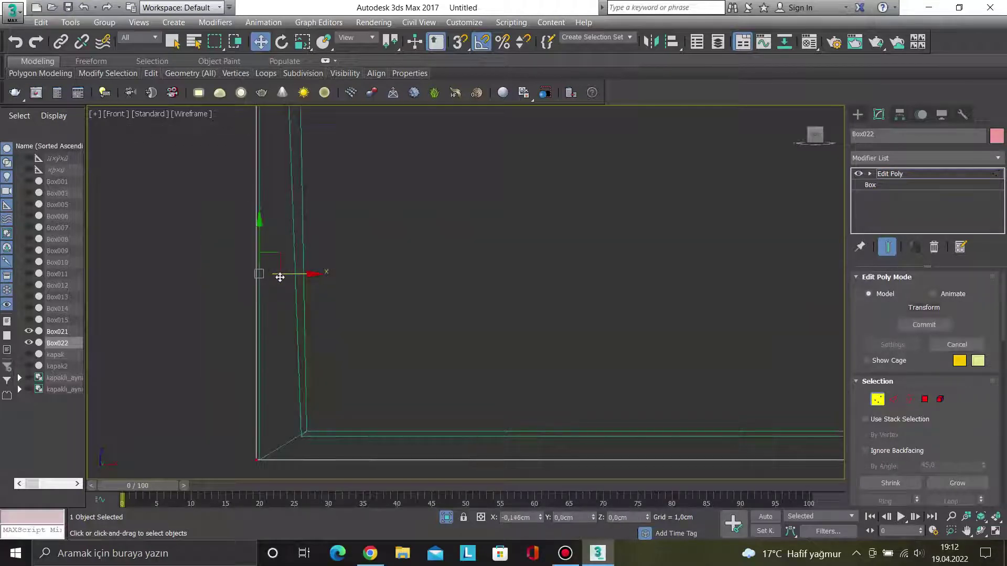
click(171, 300)
key(z)
key(1)
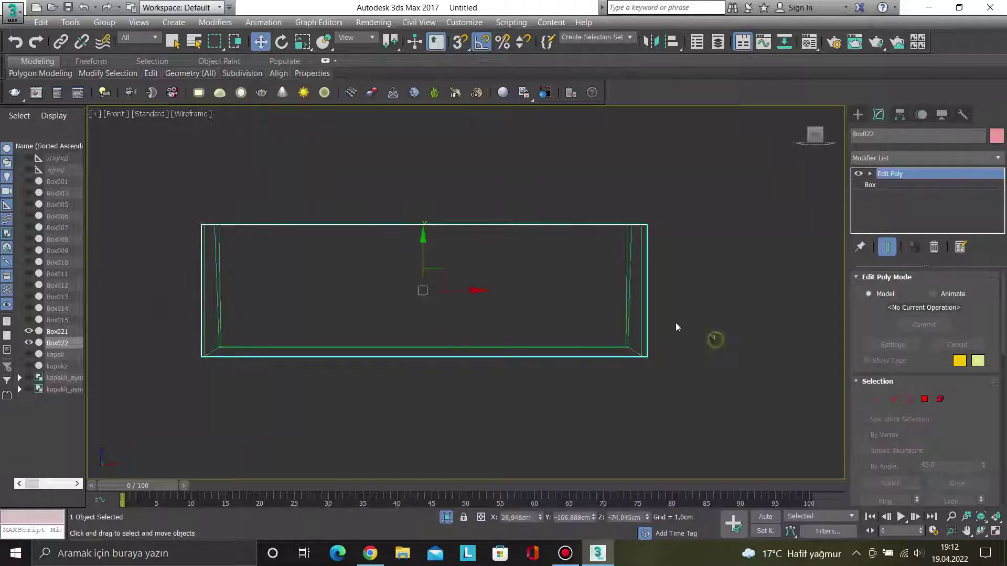
Return to shaded display and check the panel, ending in front view.
click(201, 114)
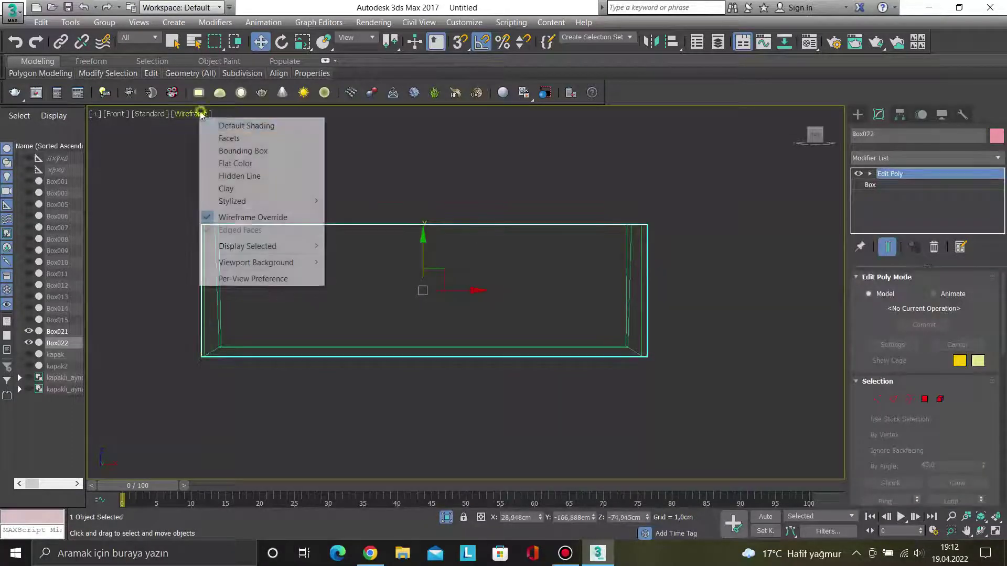
click(246, 126)
mouse_move(409, 293)
alt+middle_down()
mouse_move(424, 298)
mouse_move(353, 355)
mouse_move(340, 319)
mouse_move(413, 325)
alt+middle_up()
key(f)
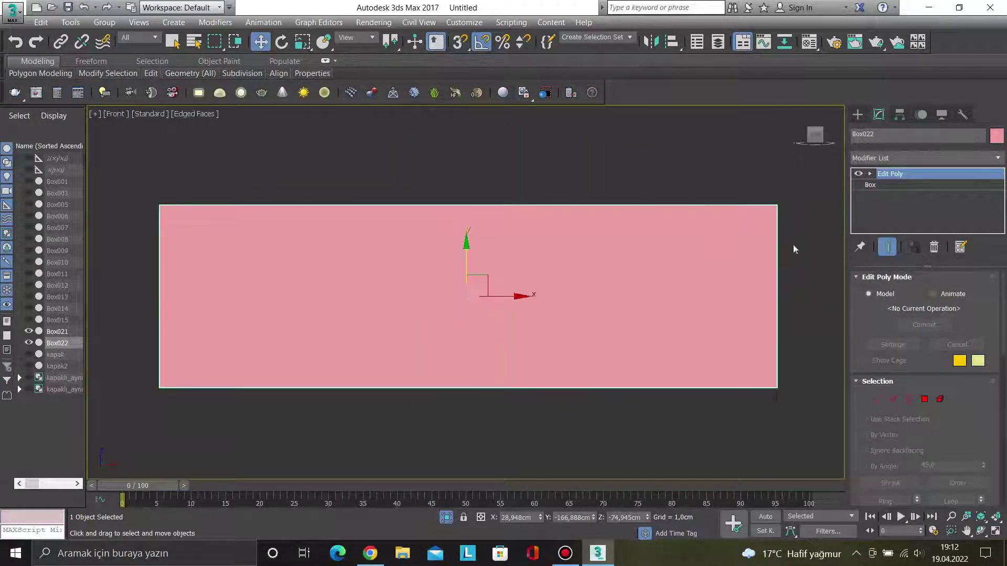
Raise the panel's top-edge vertices slightly, then select its front face at polygon level.
key(1)
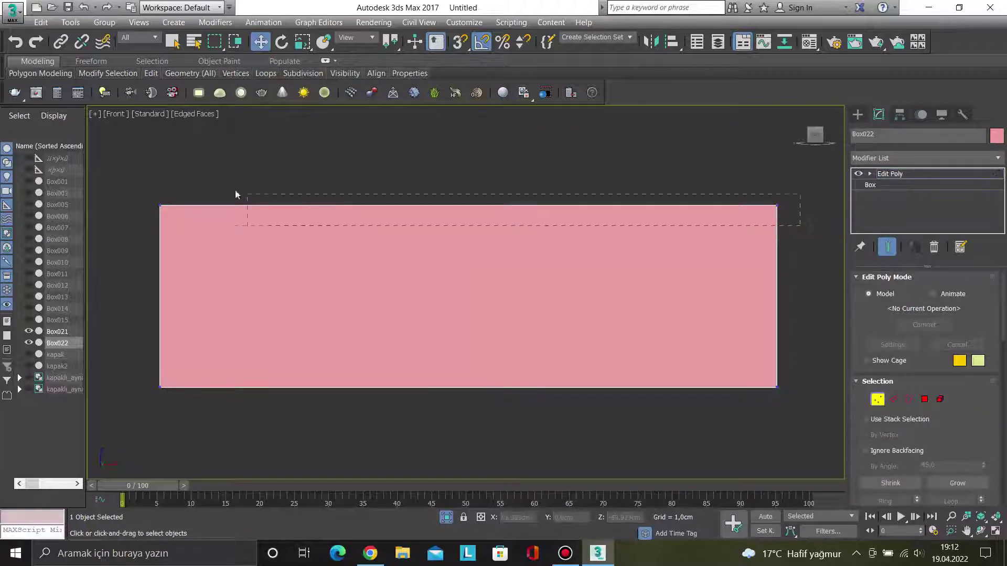
drag(235, 195, 238, 197)
scroll(294, 215, up, 2)
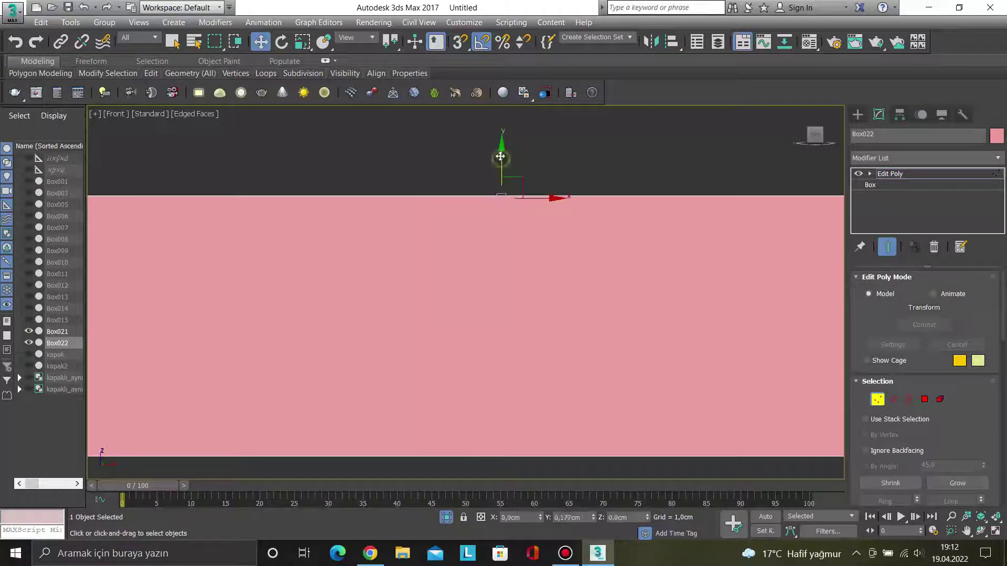
key(1)
scroll(427, 181, down, 3)
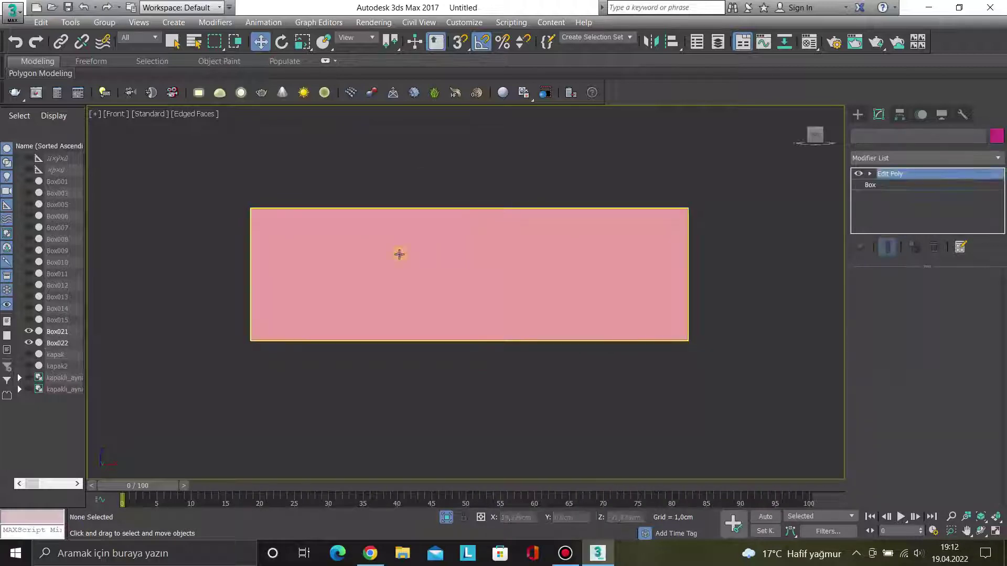
key(4)
click(428, 271)
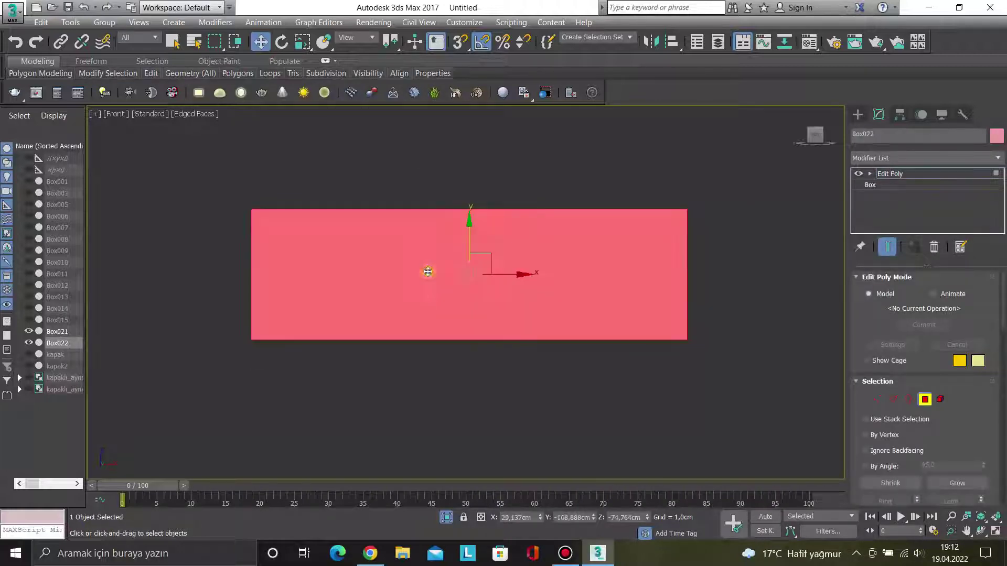
Inset the drawer front face with a 3,0cm border.
scroll(925, 417, down, 5)
scroll(925, 417, down, 3)
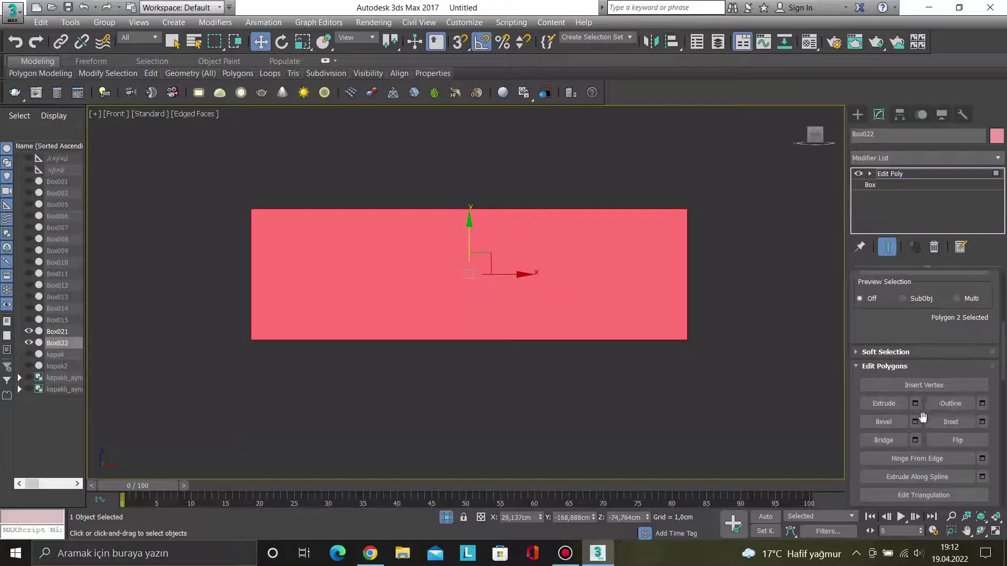
click(984, 422)
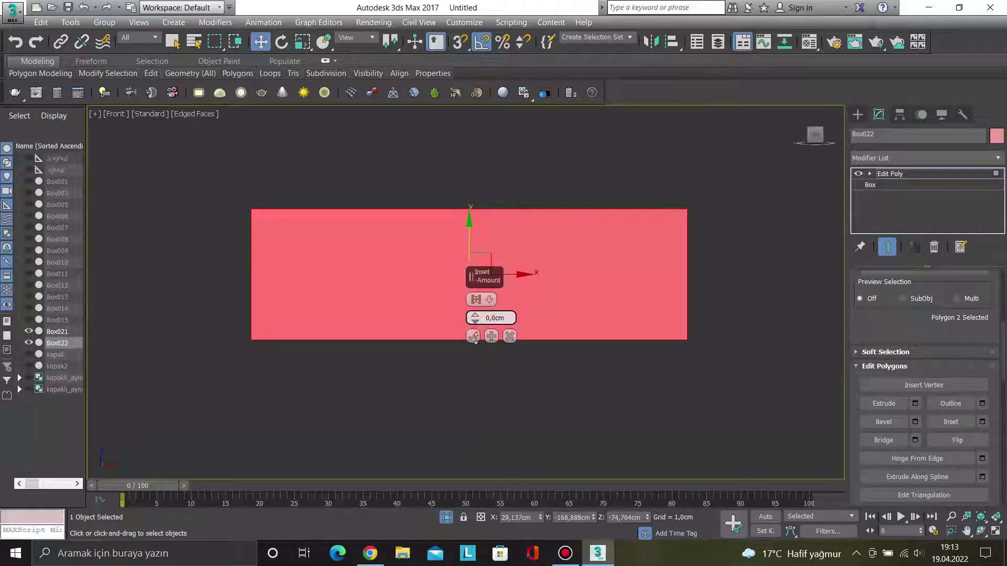
drag(475, 339, 516, 321)
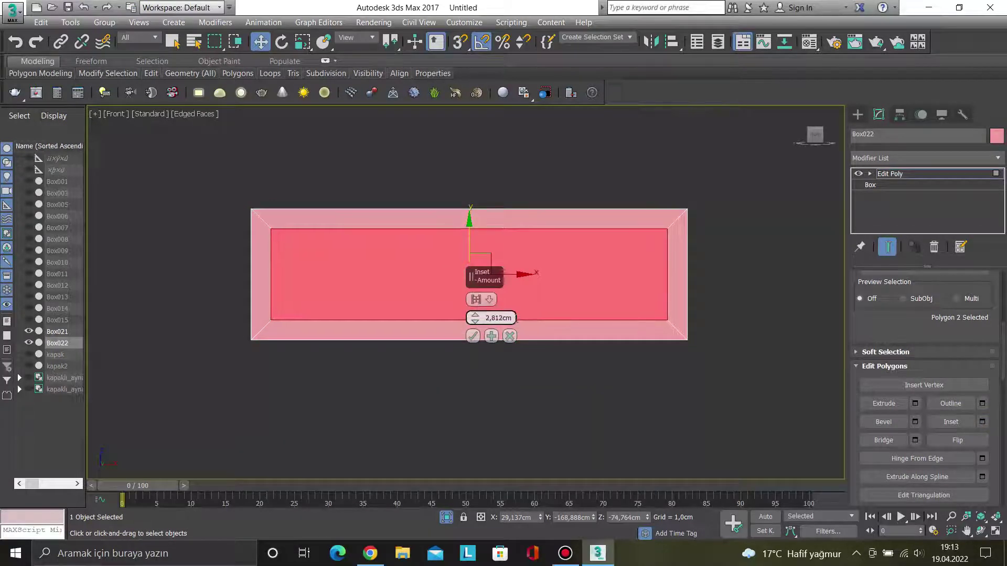
text(3)
key(Return)
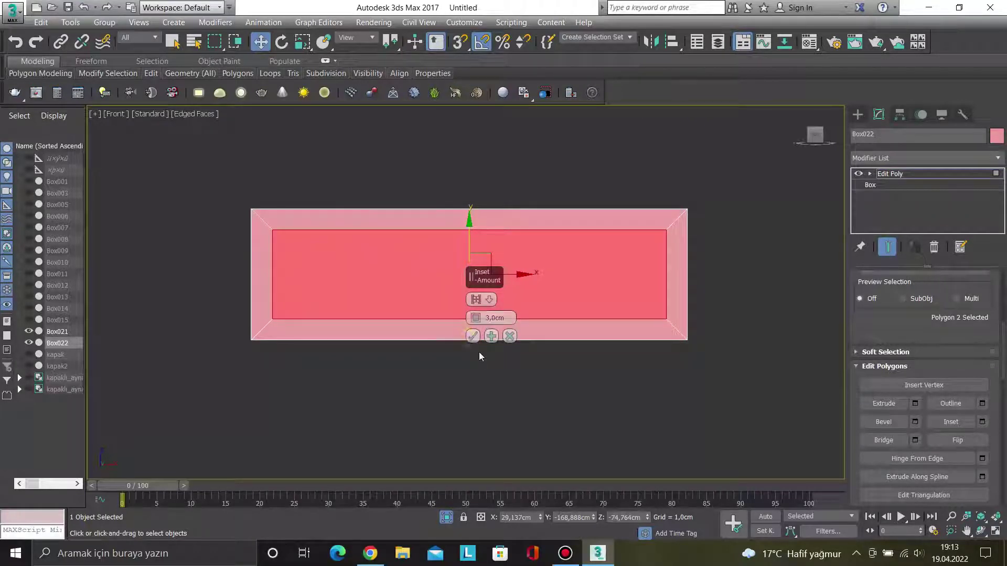
click(472, 336)
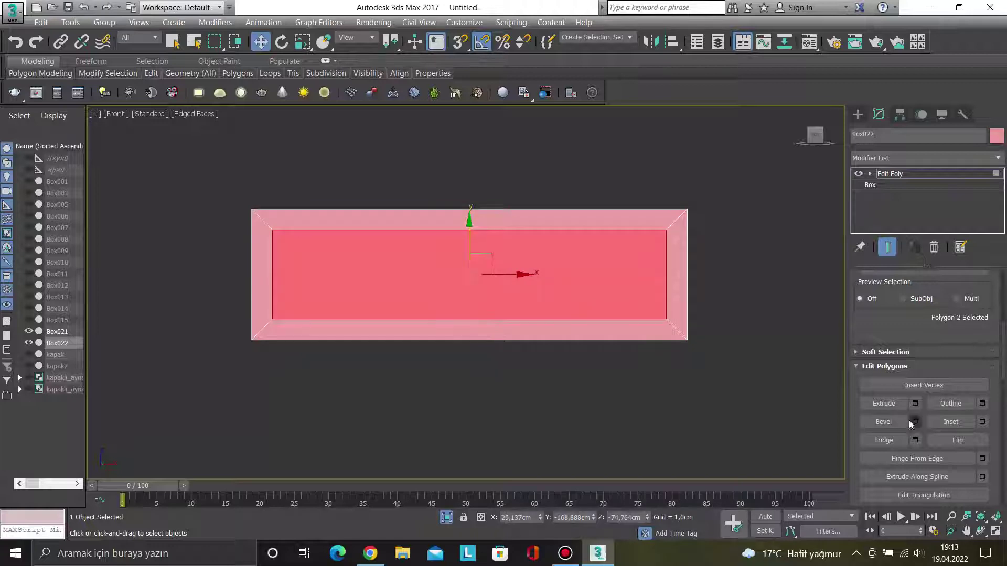
Recess the inner panel 1,0cm inward, exit face editing, and reselect Box022.
click(915, 404)
key(p)
mouse_move(539, 412)
alt+middle_down()
mouse_move(584, 436)
mouse_move(528, 335)
alt+middle_up()
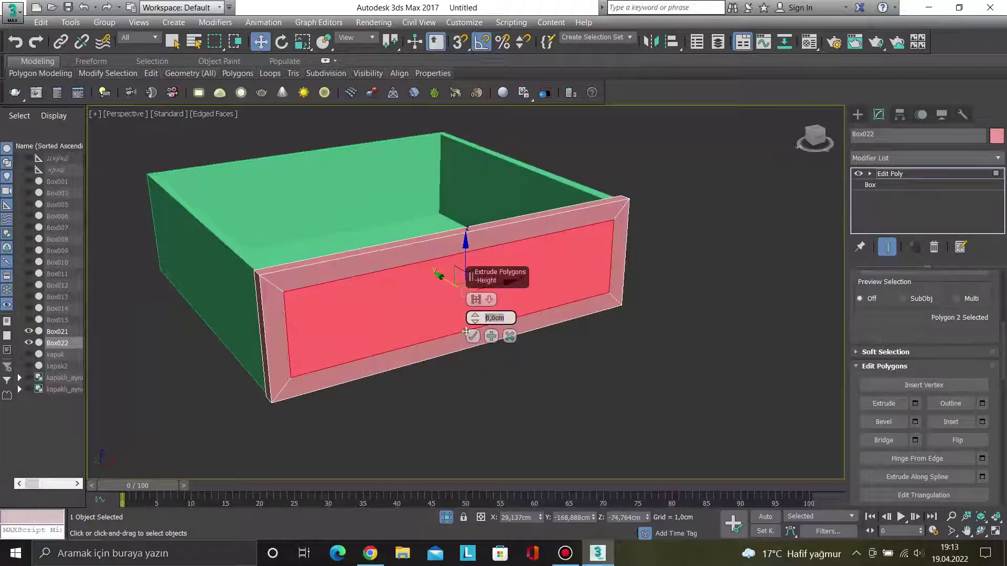
text(-1)
key(Return)
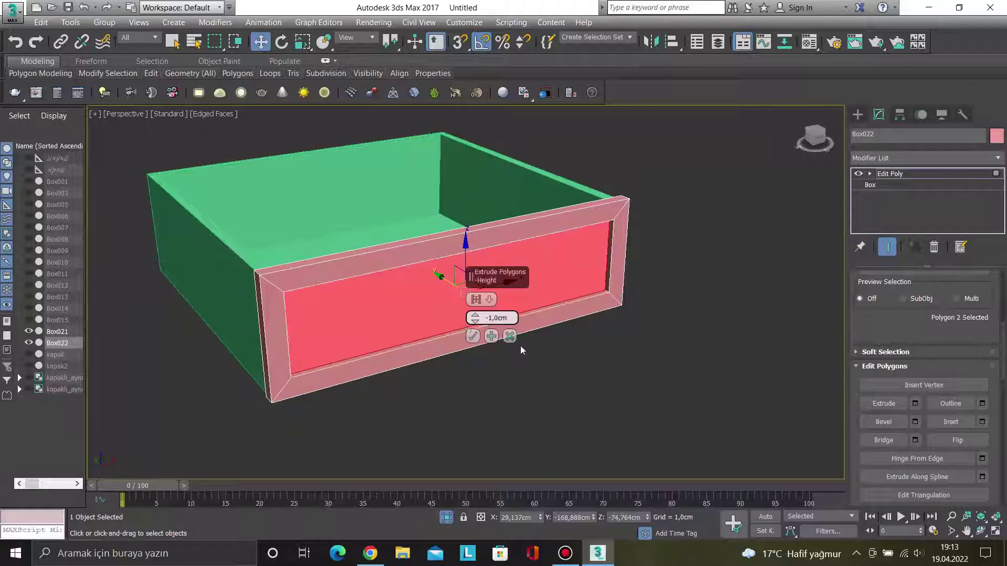
click(471, 336)
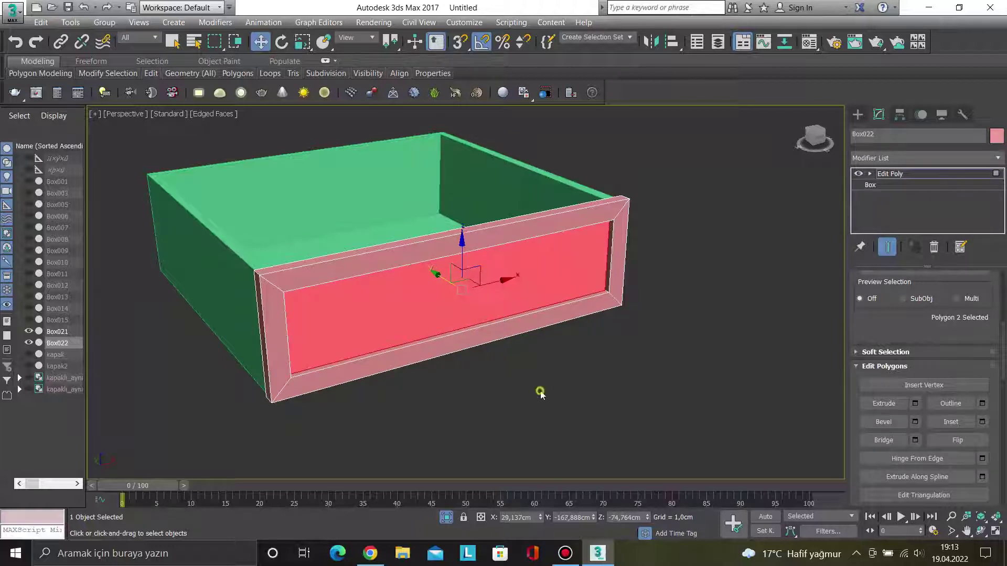
click(539, 389)
key(4)
click(561, 366)
click(513, 329)
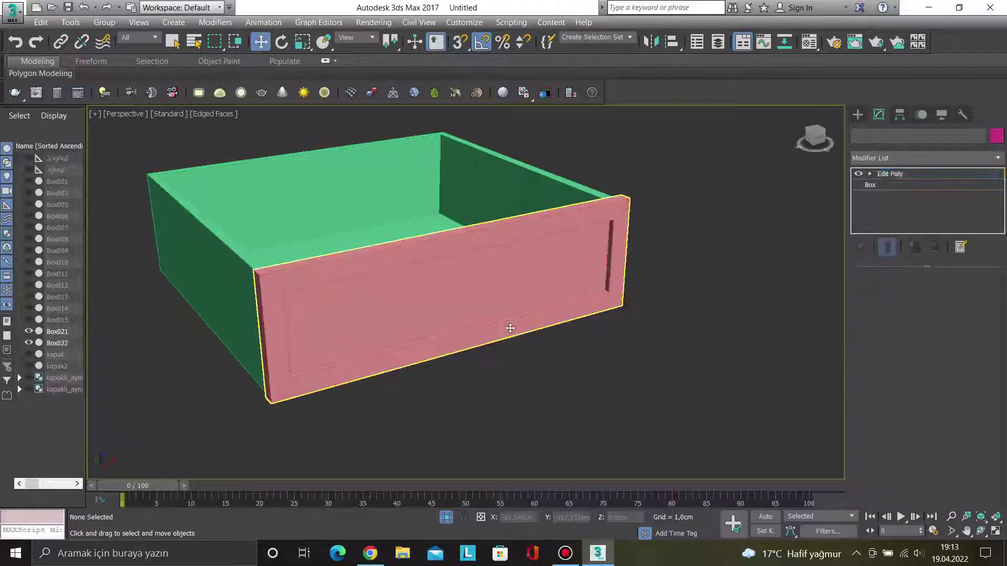
Draw a 1,33cm-radius knob cylinder at the drawer front's centre in the front view.
key(f)
key(z)
click(857, 115)
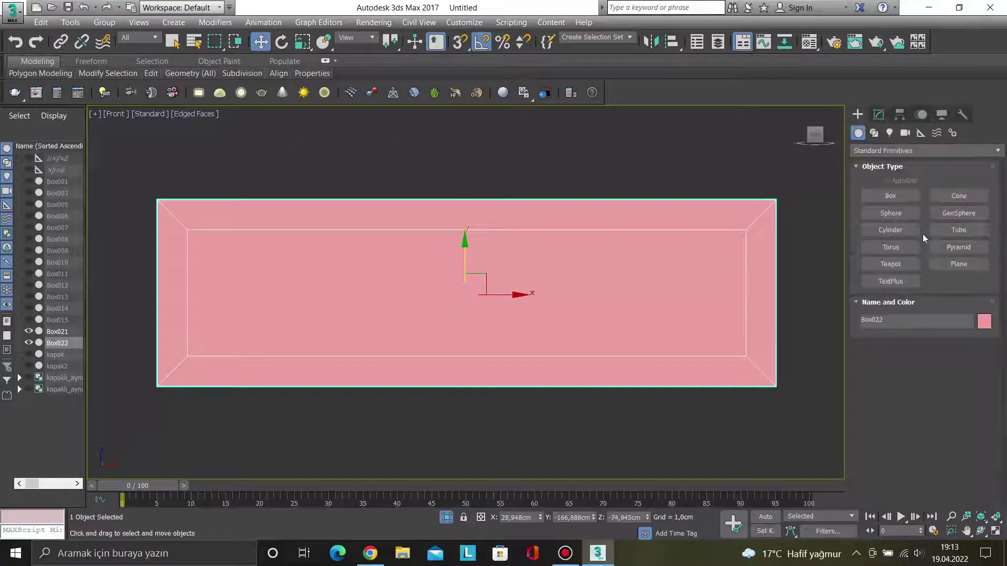
click(891, 230)
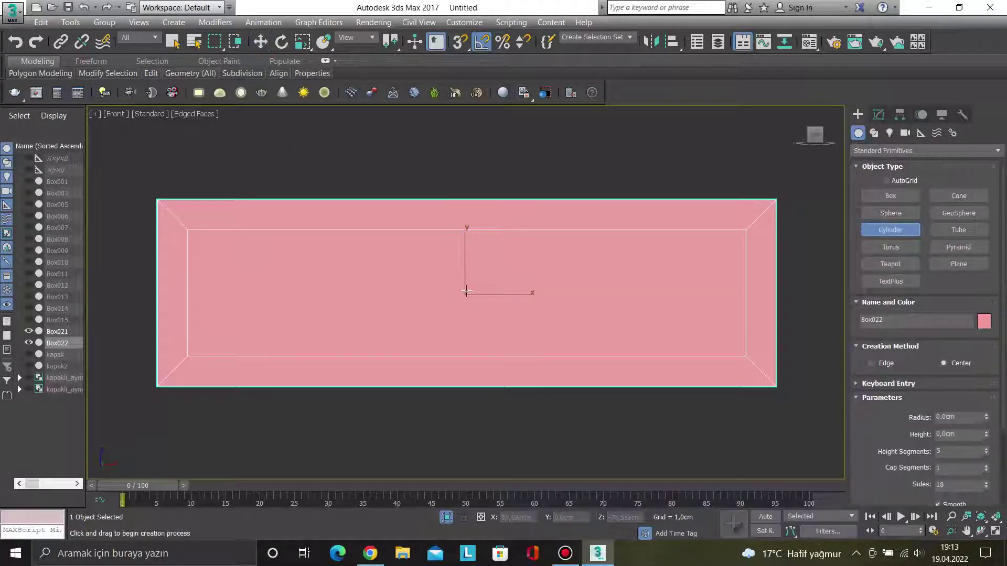
drag(465, 292, 474, 304)
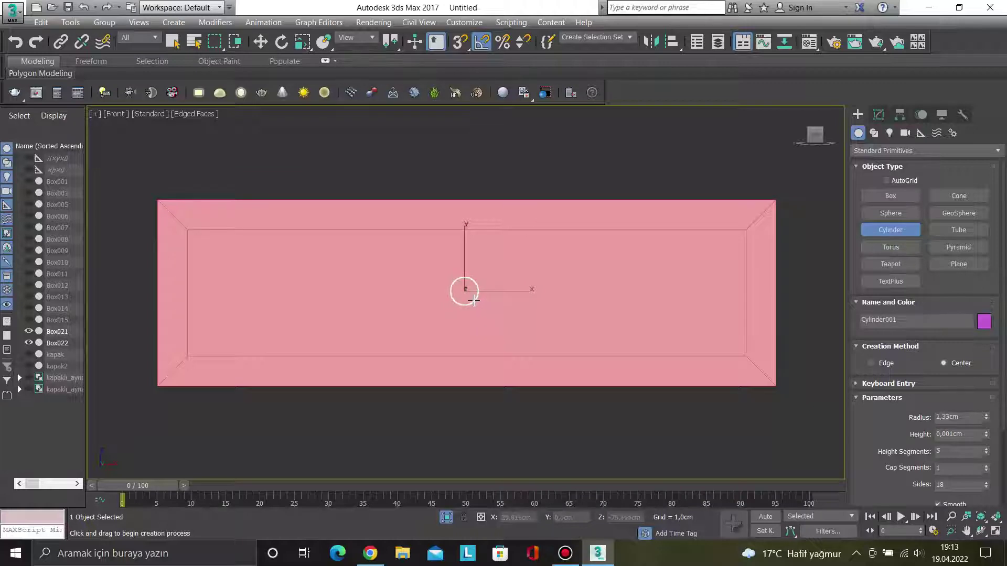
alt+middle_drag(473, 305, 495, 333)
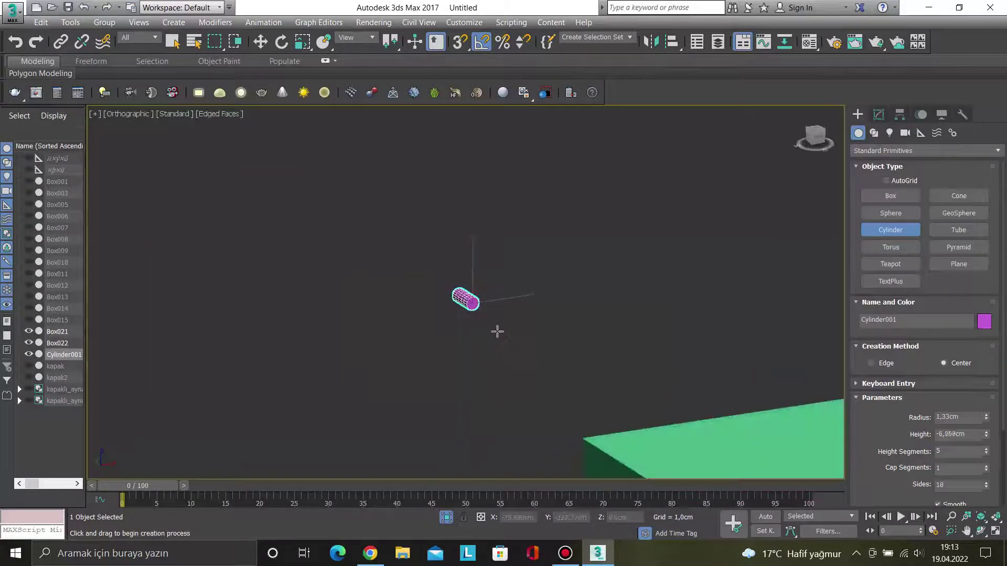
Give the cylinder 3 height segments.
key(w)
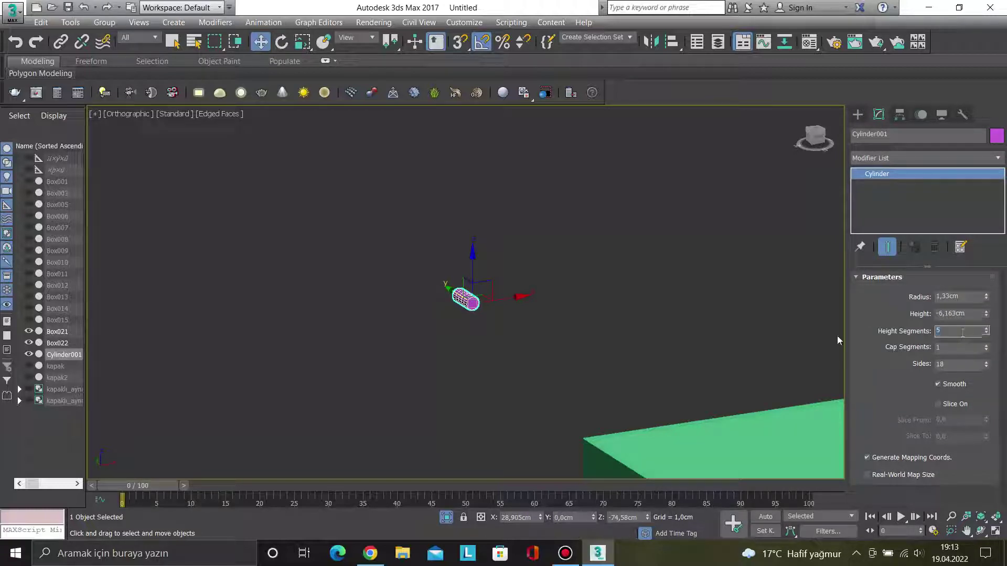
key(z)
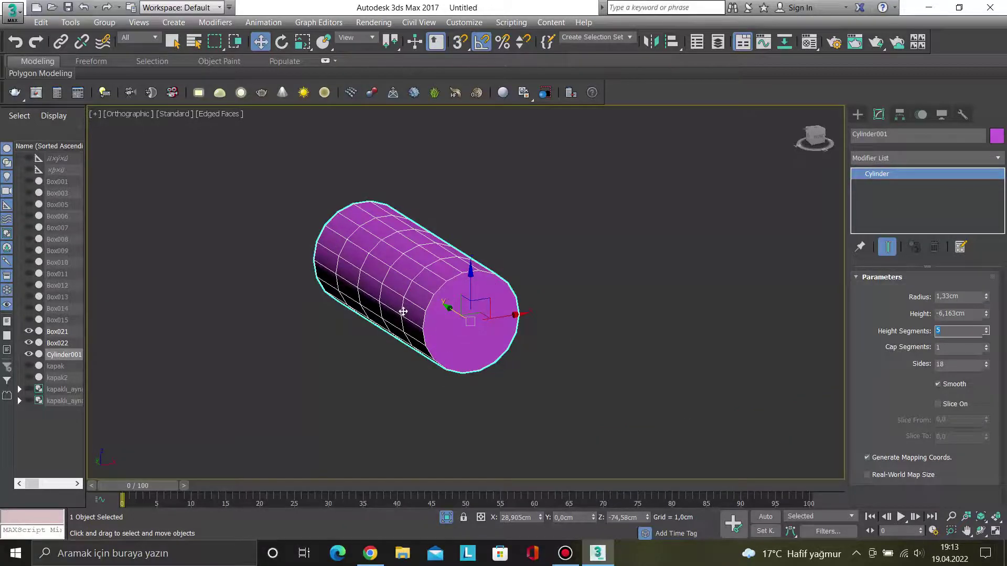
text(2)
key(Return)
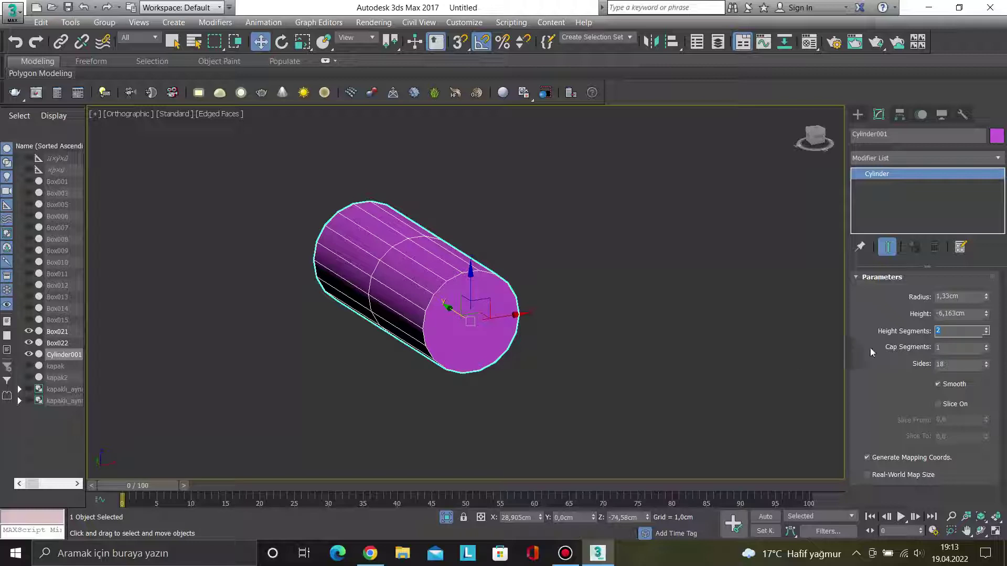
text(3)
key(Return)
Move the cylinder onto the drawer front.
click(605, 375)
click(411, 240)
scroll(411, 241, down, 3)
scroll(527, 348, down, 2)
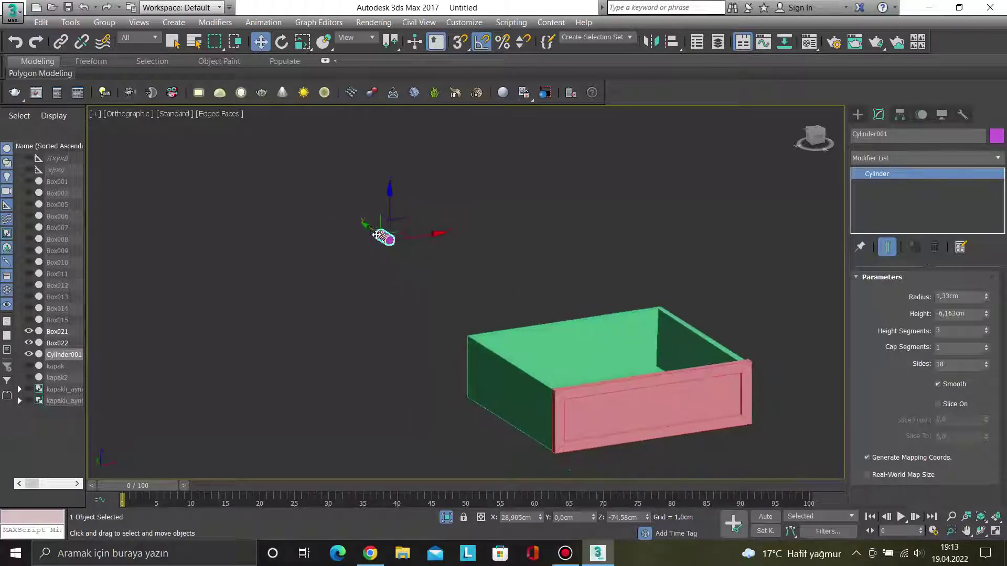
drag(374, 232, 653, 408)
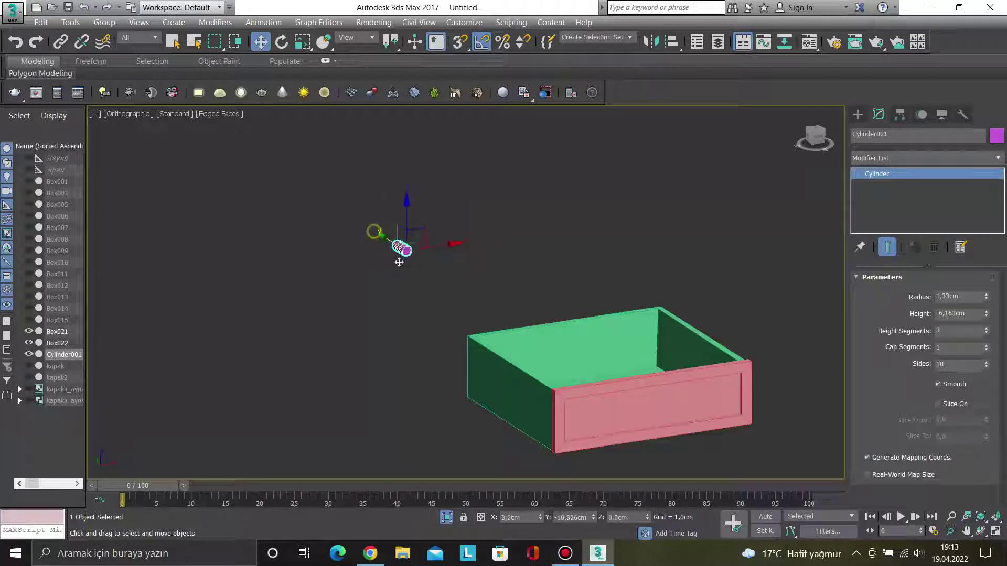
Nudge the cylinder against the drawer front in the top view.
scroll(653, 408, up, 4)
scroll(652, 408, up, 1)
key(t)
scroll(646, 416, down, 2)
drag(518, 382, 518, 385)
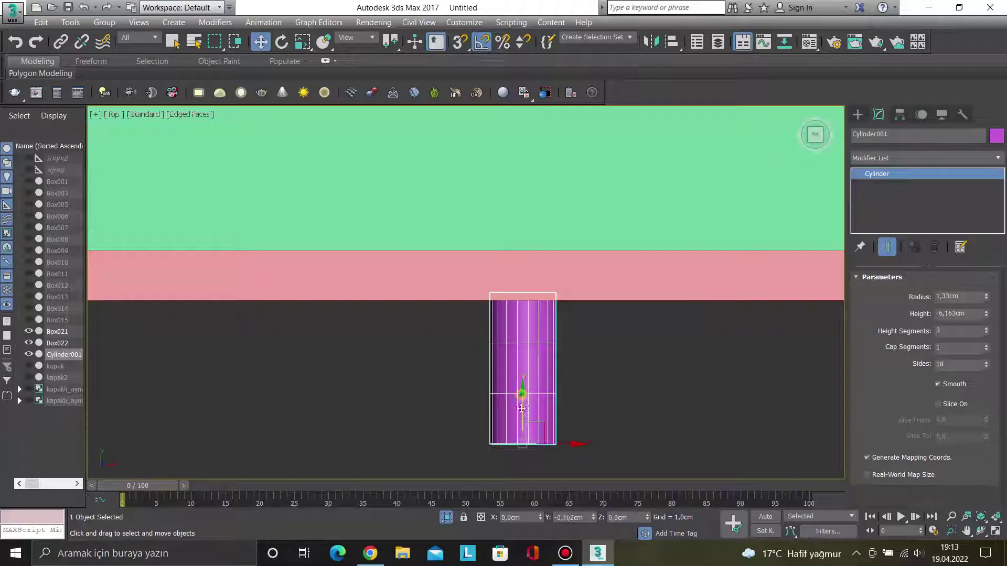
Reduce the cylinder to 1 height segment.
click(889, 159)
double_click(961, 329)
text(1)
click(669, 400)
key(ctrl+z)
Add an Edit Poly modifier and raise the bottom vertices to shorten the knob.
click(874, 159)
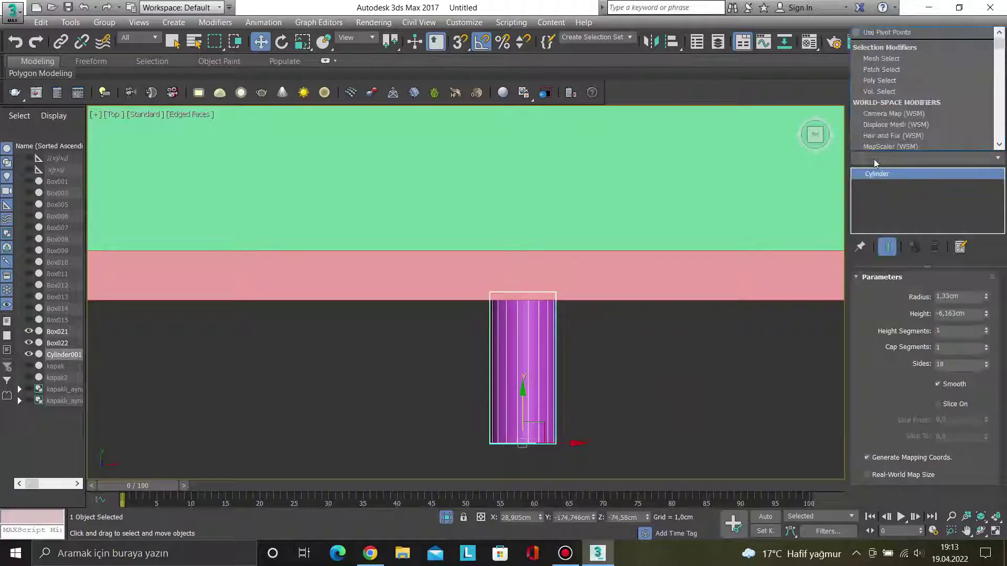
text(Edit Mesh)
click(881, 59)
drag(632, 464, 408, 423)
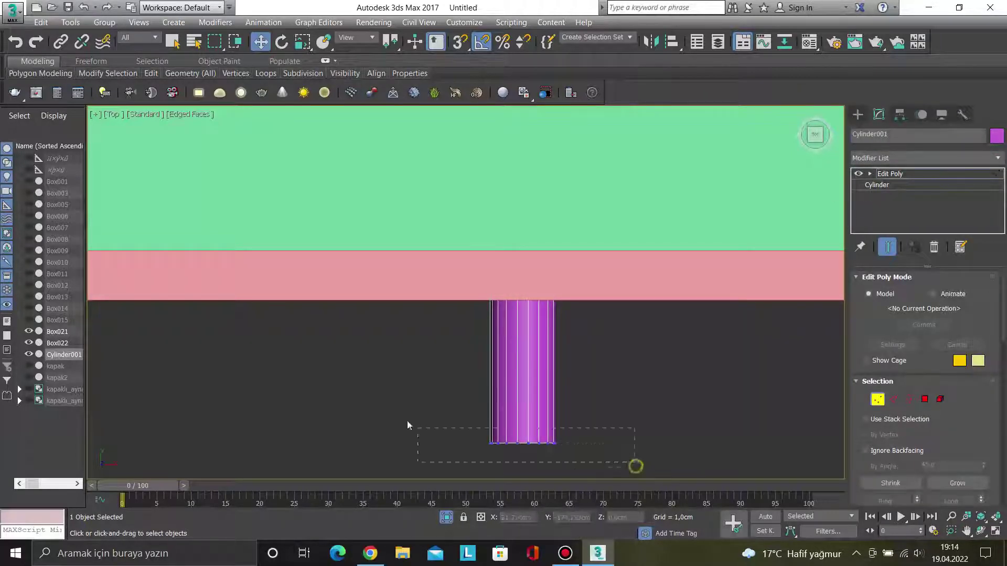
drag(524, 404, 519, 279)
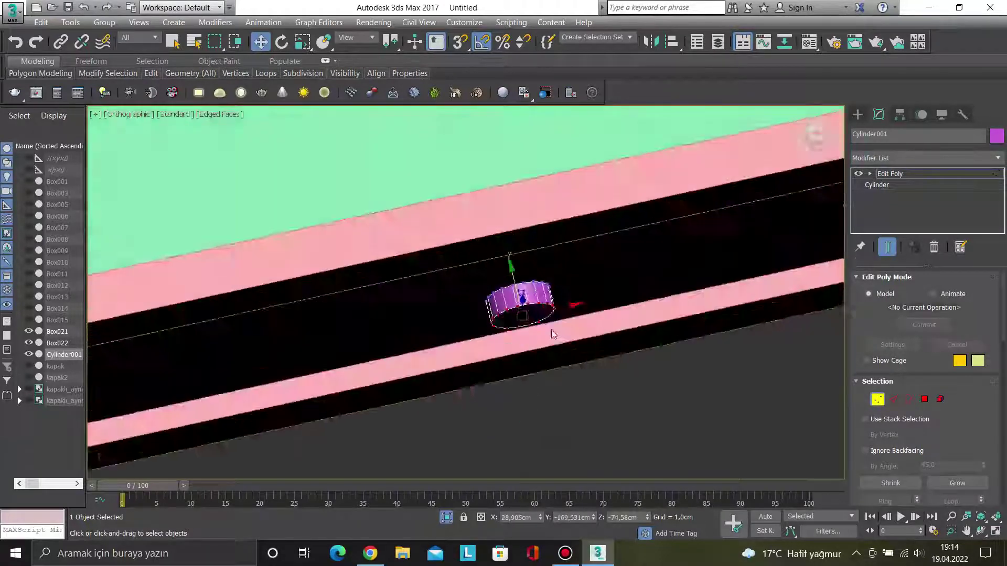
mouse_move(518, 278)
alt+middle_down()
mouse_move(556, 310)
mouse_move(513, 301)
alt+middle_up()
drag(512, 302, 512, 298)
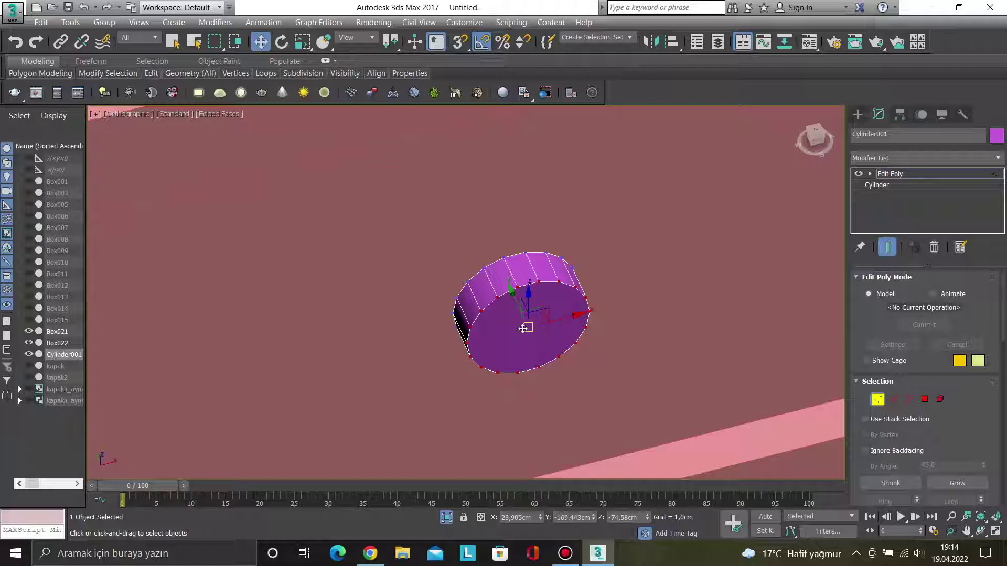
Scale the knob's top vertices up to 103%.
key(t)
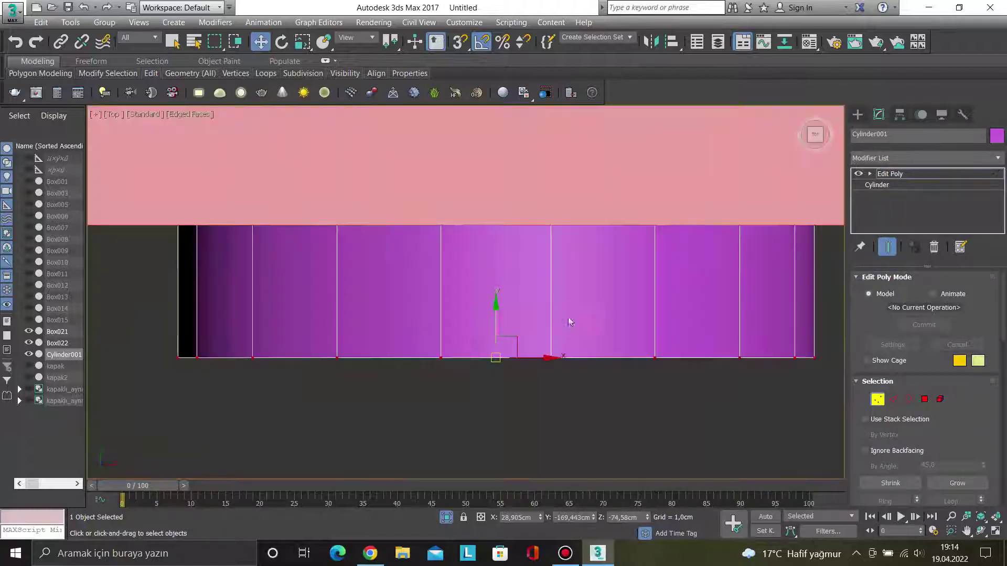
scroll(547, 326, down, 3)
drag(266, 168, 267, 170)
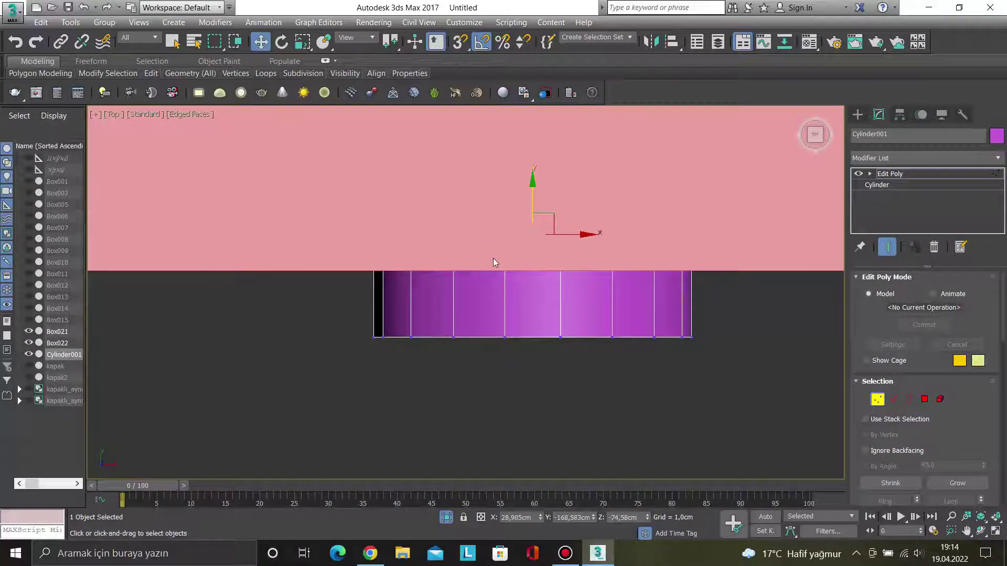
key(r)
drag(542, 218, 542, 222)
click(520, 388)
Select the knob's flat end face in polygon mode.
scroll(520, 388, down, 3)
alt+middle_drag(521, 386, 541, 346)
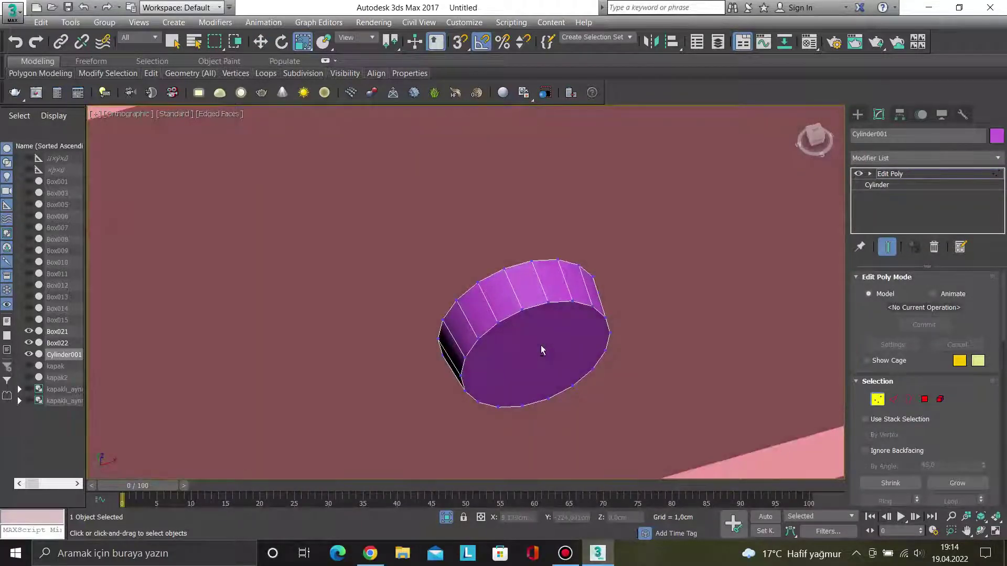
key(4)
click(541, 350)
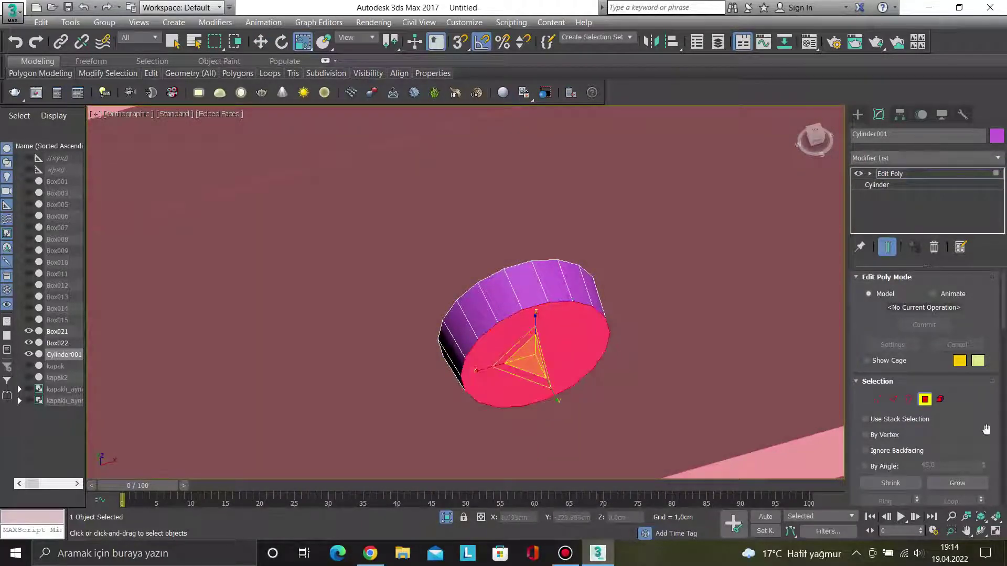
scroll(986, 428, down, 4)
scroll(986, 429, down, 4)
scroll(986, 429, down, 3)
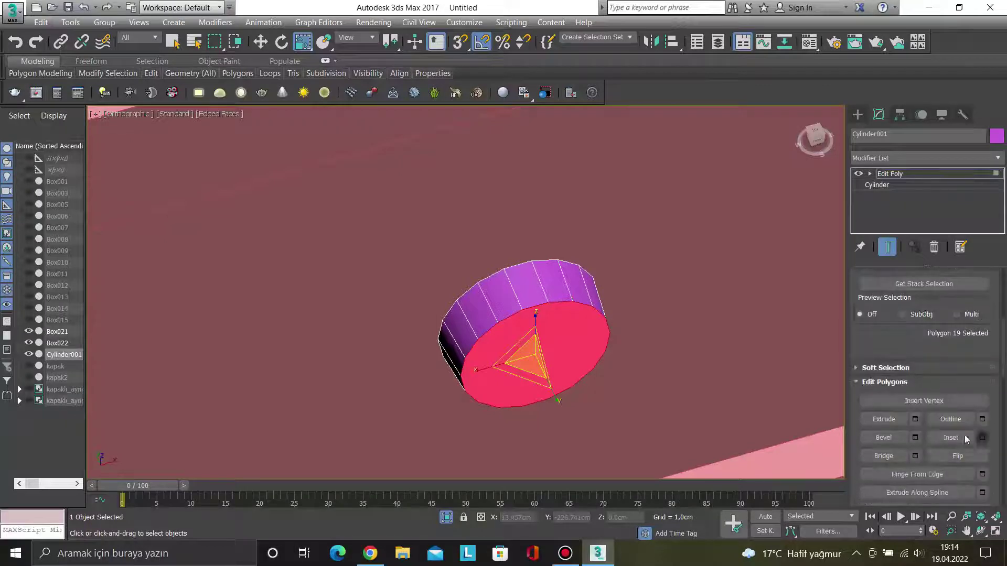
Extrude the knob's end cap outward by 1,587cm.
click(916, 419)
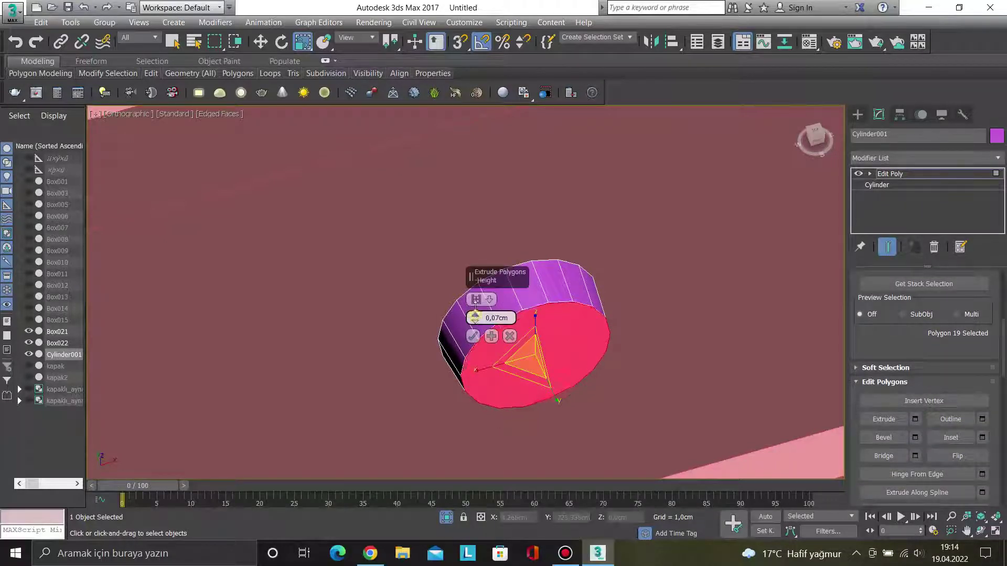
drag(475, 317, 463, 220)
scroll(308, 399, down, 5)
middle_drag(308, 398, 348, 324)
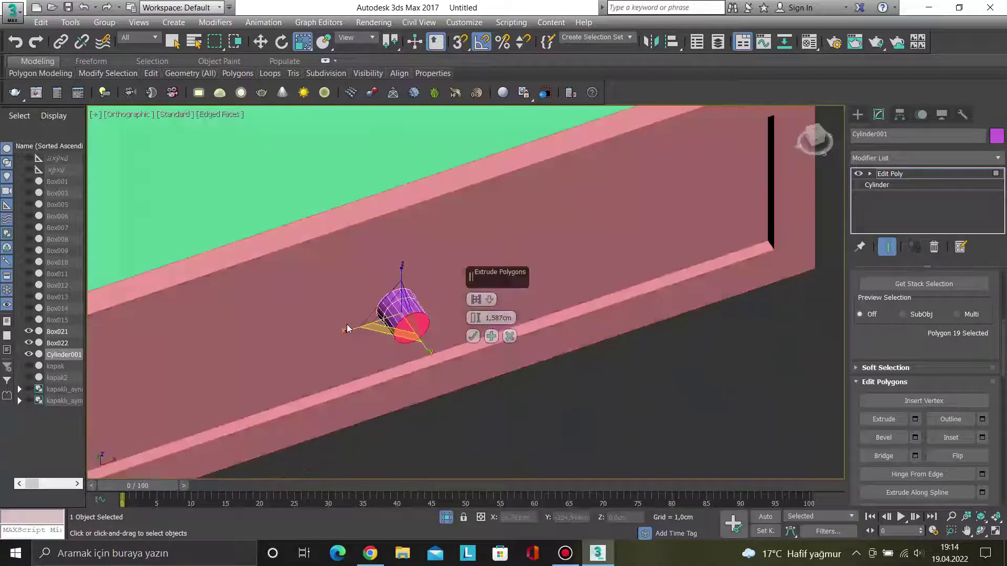
scroll(366, 304, up, 2)
scroll(366, 303, up, 3)
scroll(383, 309, up, 2)
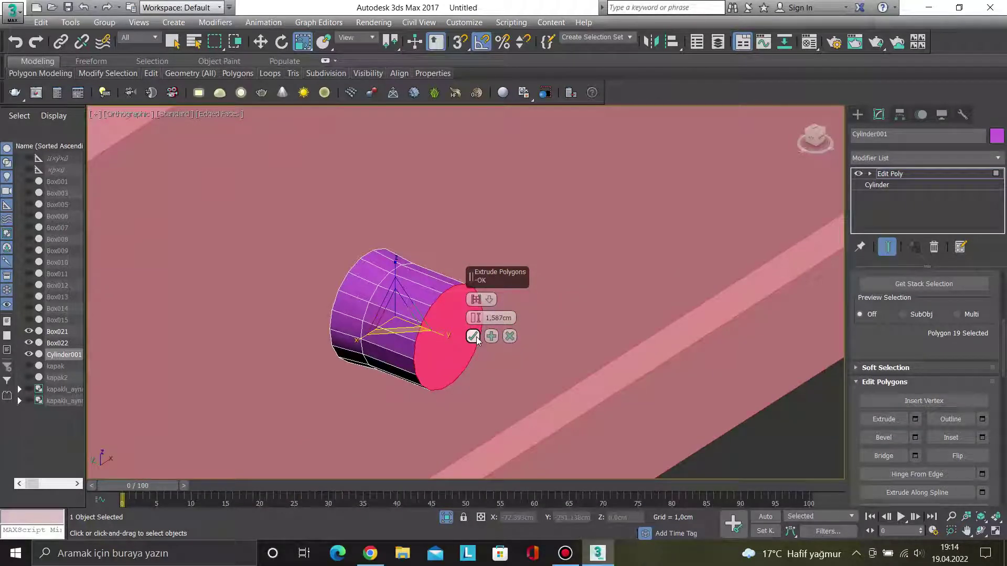
click(477, 337)
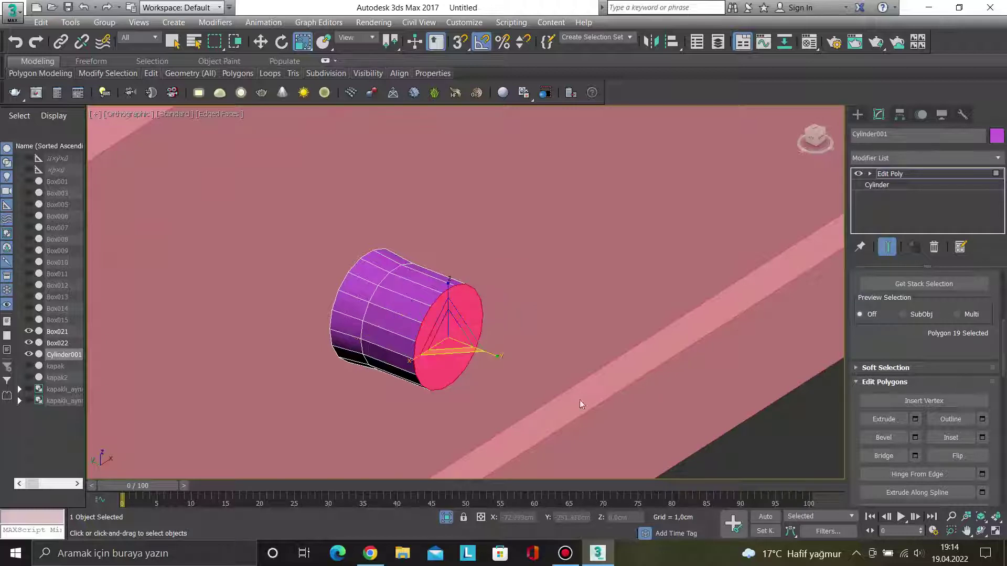
click(767, 459)
click(444, 323)
mouse_move(149, 74)
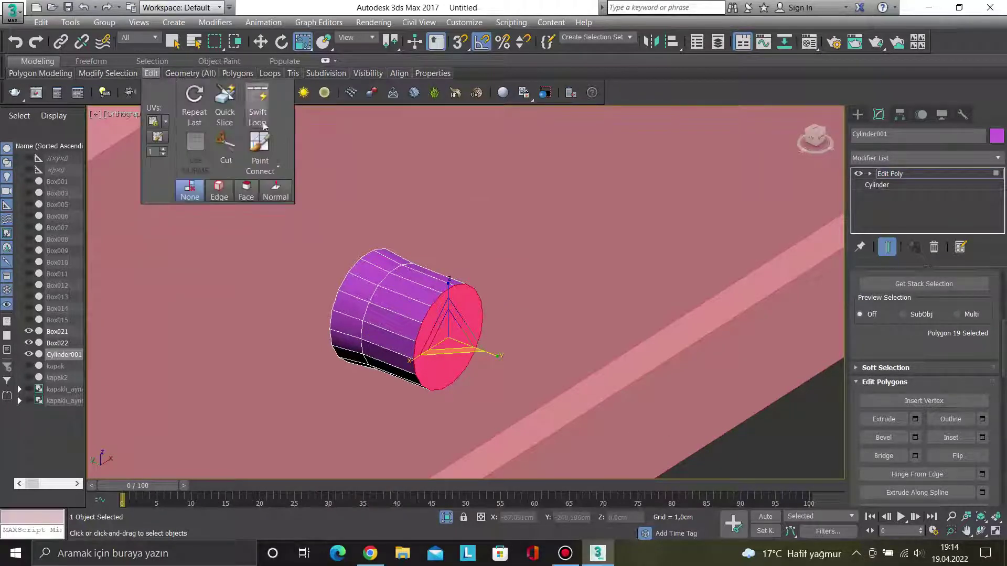
Add a Swift Loop near the knob's front and select the face band beside the cap.
click(258, 118)
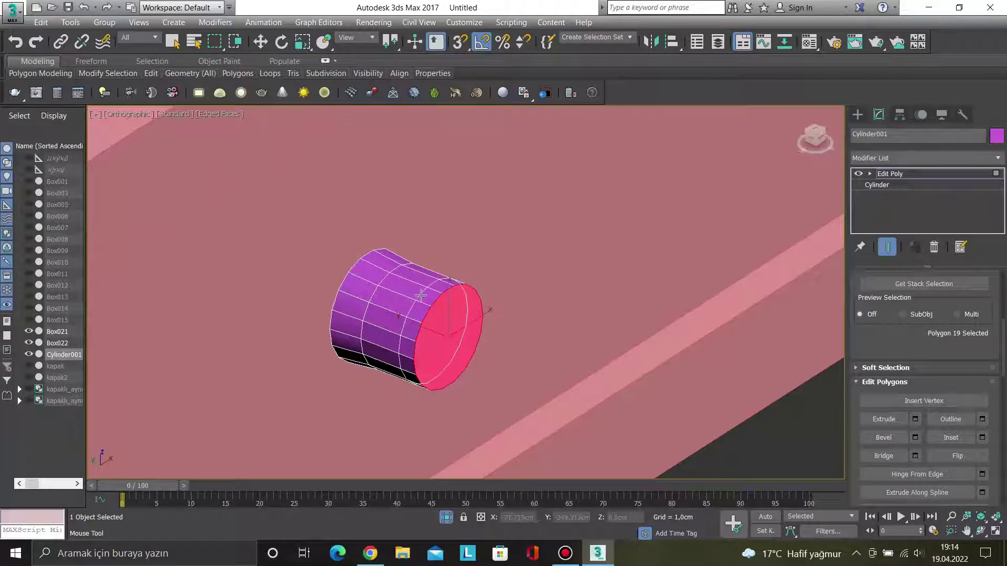
key(w)
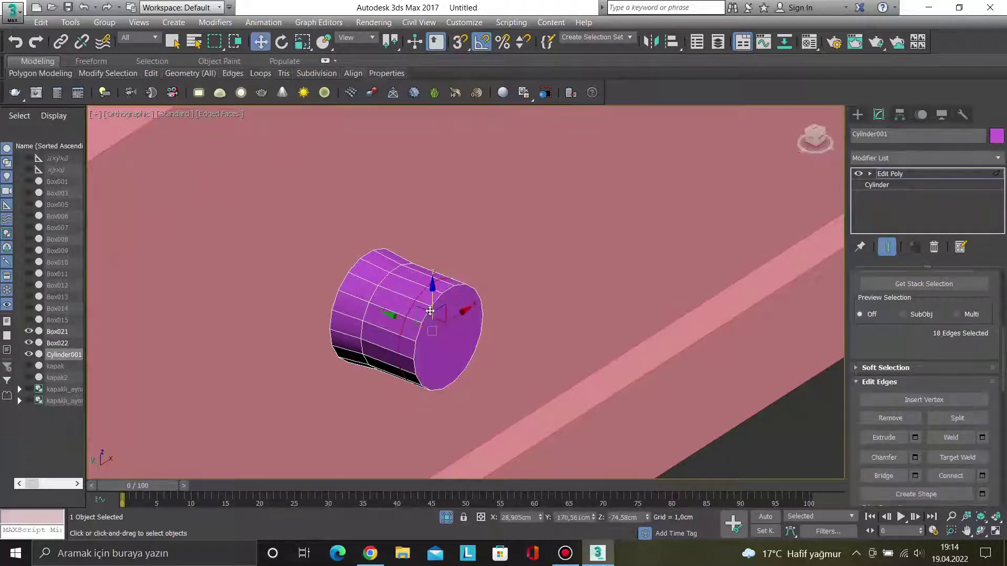
click(418, 306)
shift+click(415, 328)
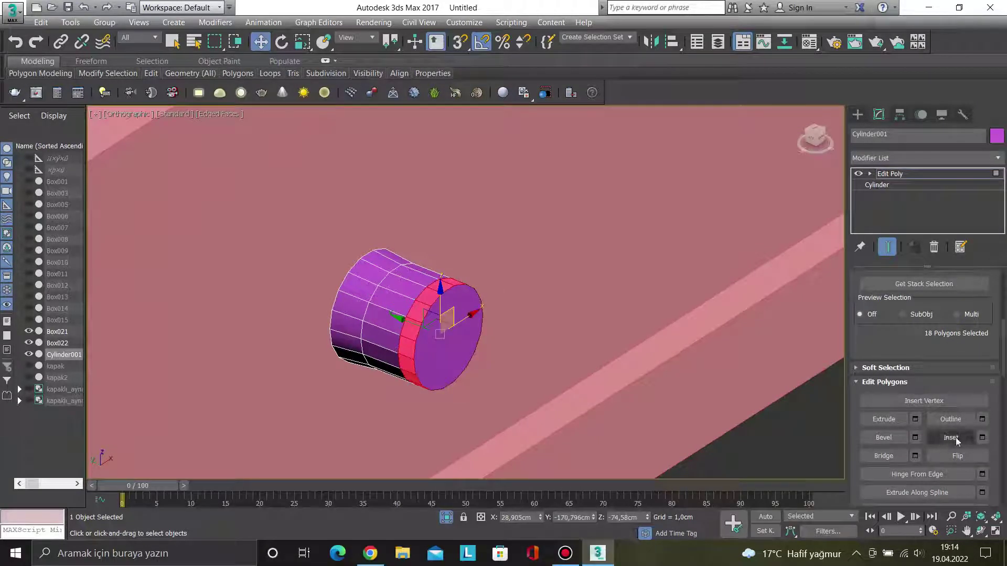
Extrude the face band outward about 0,471cm as a flange.
click(915, 419)
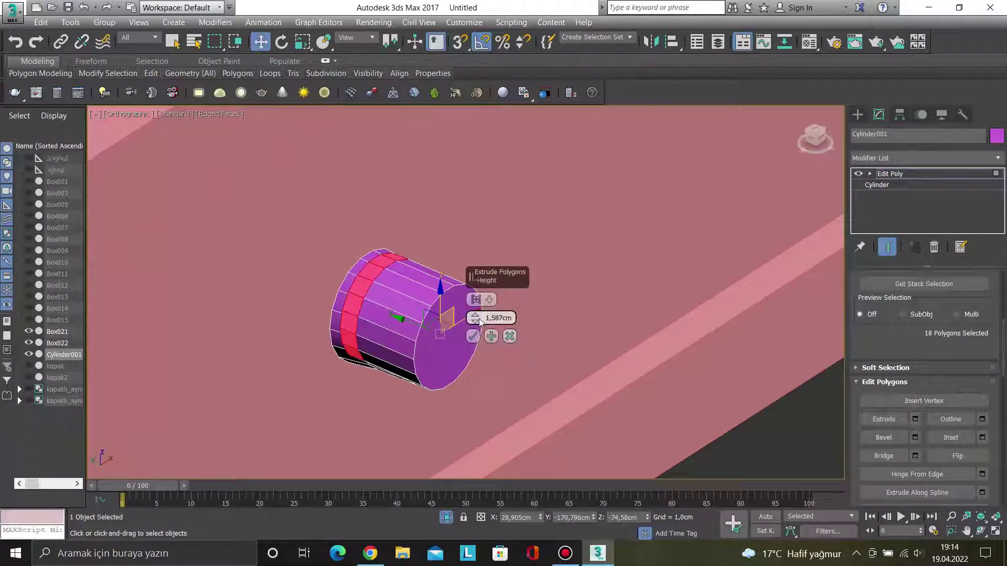
click(476, 300)
drag(477, 318, 492, 371)
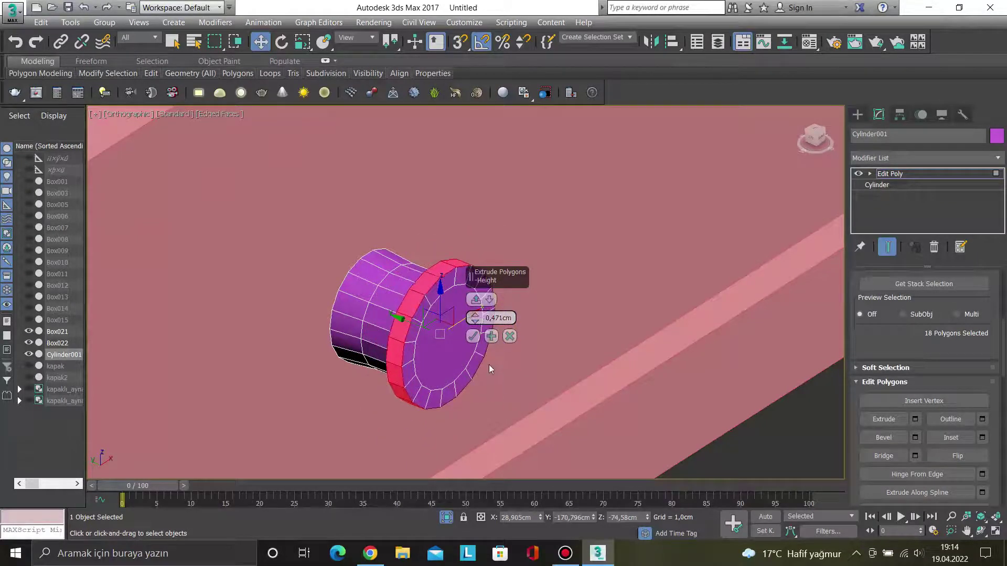
click(473, 336)
click(426, 326)
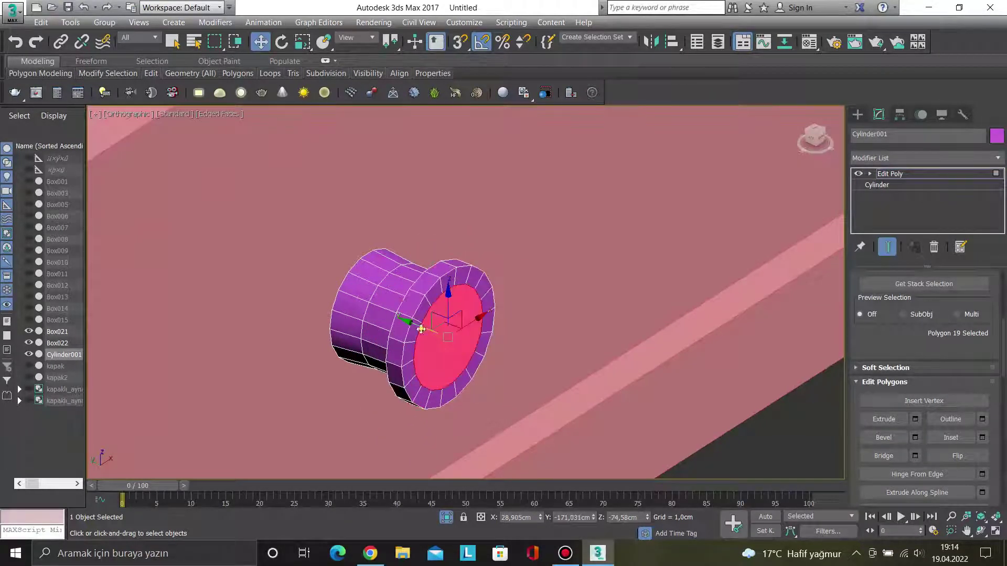
mouse_move(421, 329)
alt+middle_down()
mouse_move(343, 338)
mouse_move(468, 340)
mouse_move(432, 339)
alt+middle_up()
Select the flange's rim and base edge loops in edge mode.
alt+middle_drag(783, 370, 755, 362)
key(2)
double_click(445, 284)
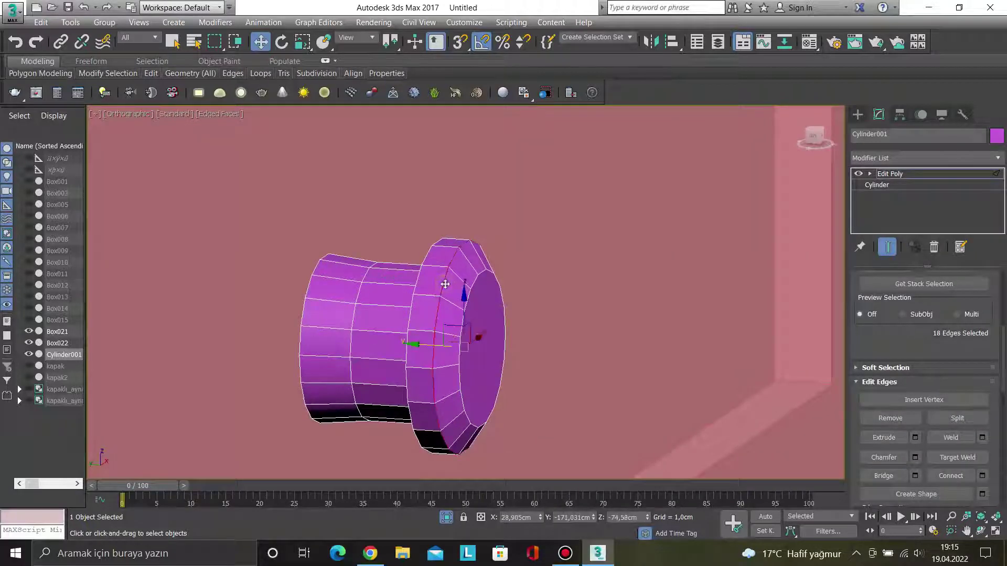
ctrl+double_click(416, 284)
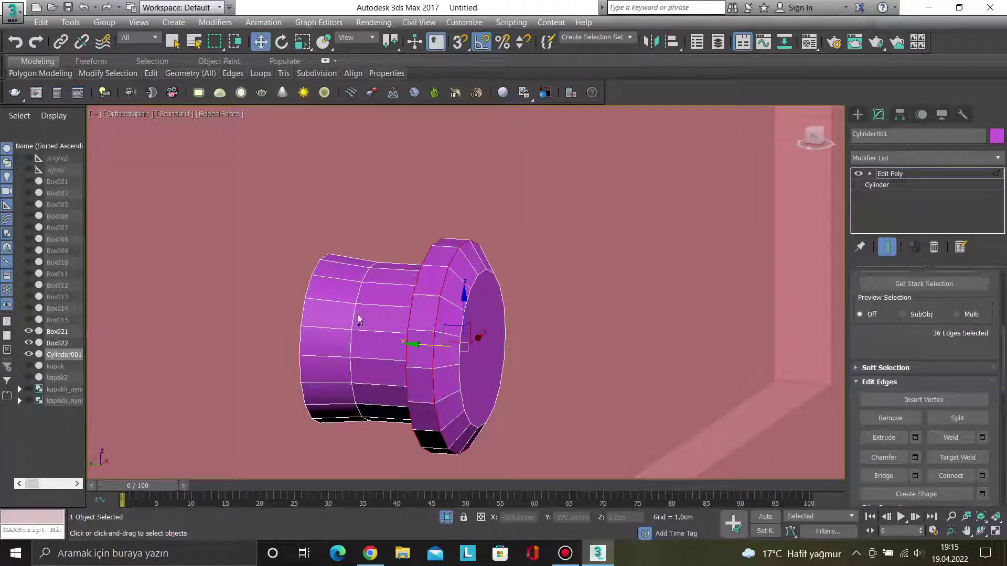
ctrl+click(459, 376)
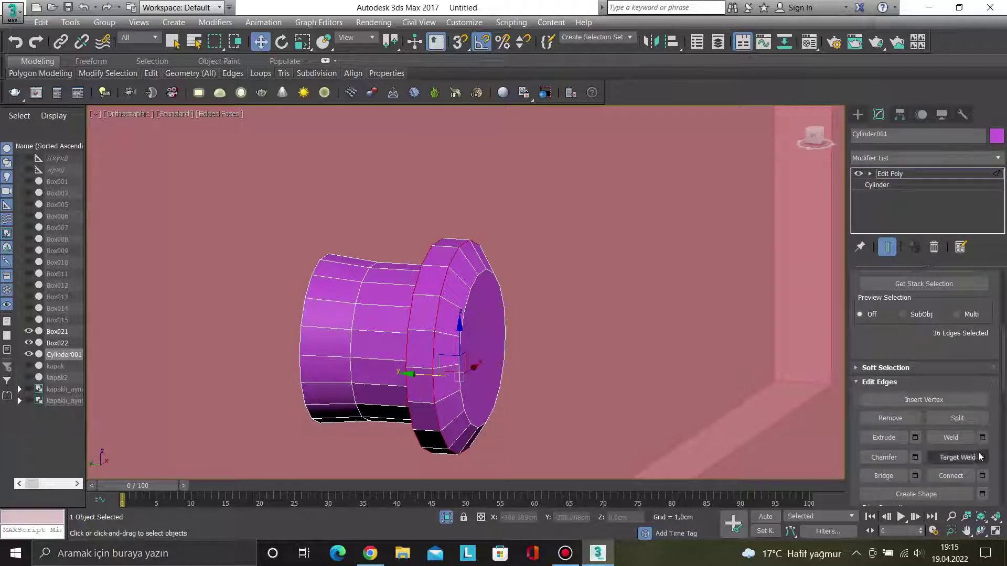
Chamfer the flange edges by 0,082cm with 6 segments.
click(917, 460)
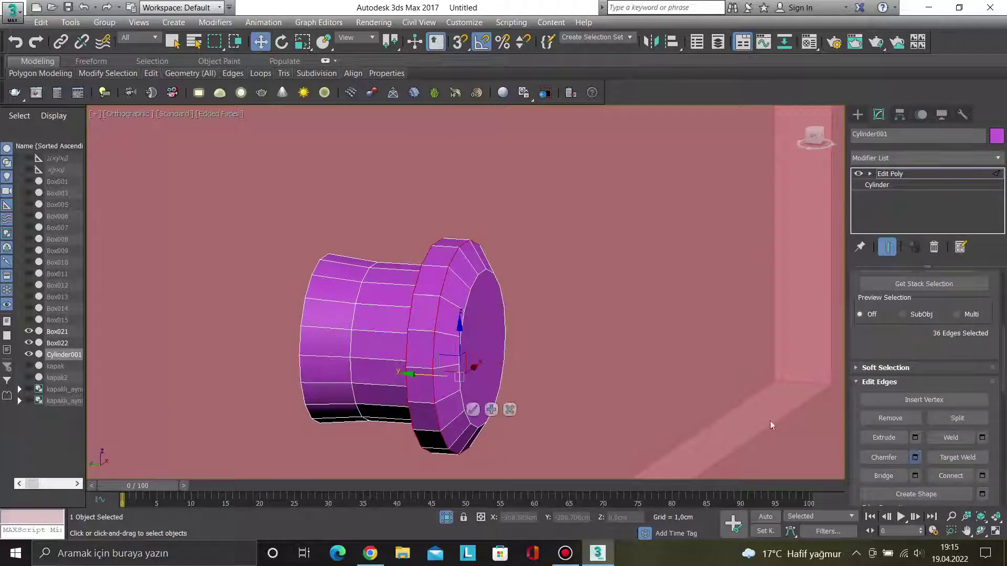
scroll(440, 376, up, 2)
scroll(441, 375, up, 2)
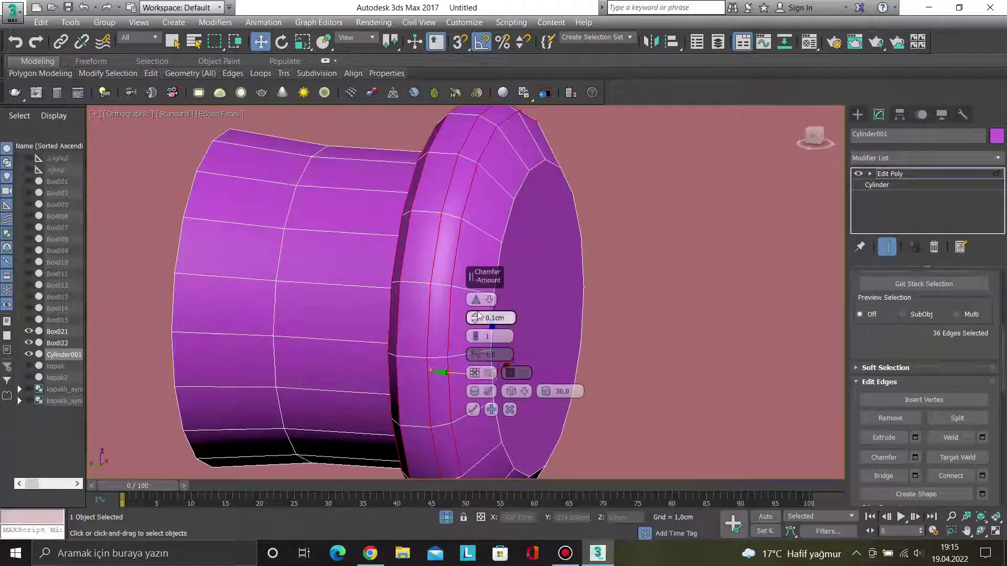
drag(476, 321, 476, 320)
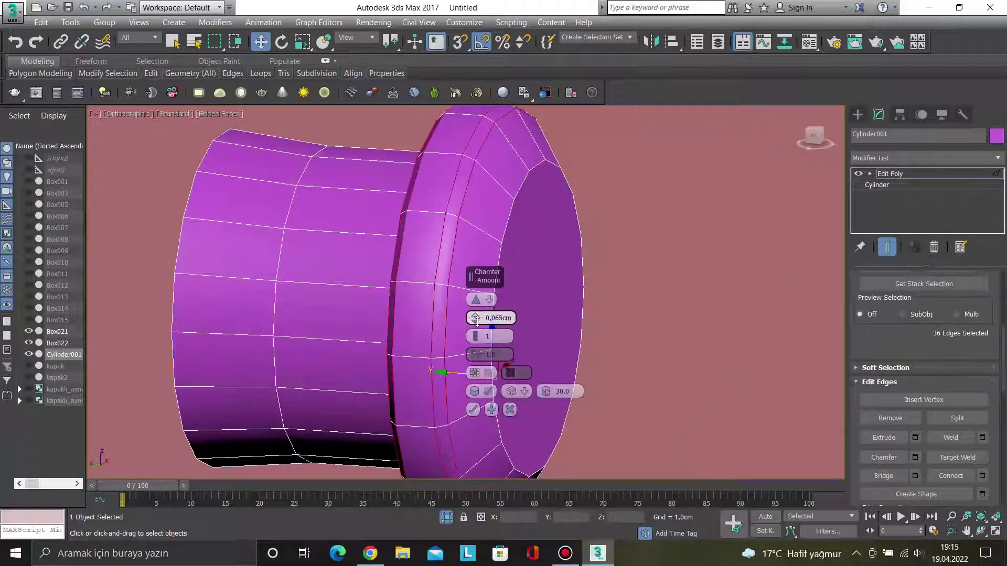
drag(475, 336, 474, 308)
click(473, 410)
scroll(471, 409, down, 1)
scroll(498, 399, down, 4)
scroll(514, 388, down, 4)
Nudge the knob slightly along its axis on the drawer front.
key(2)
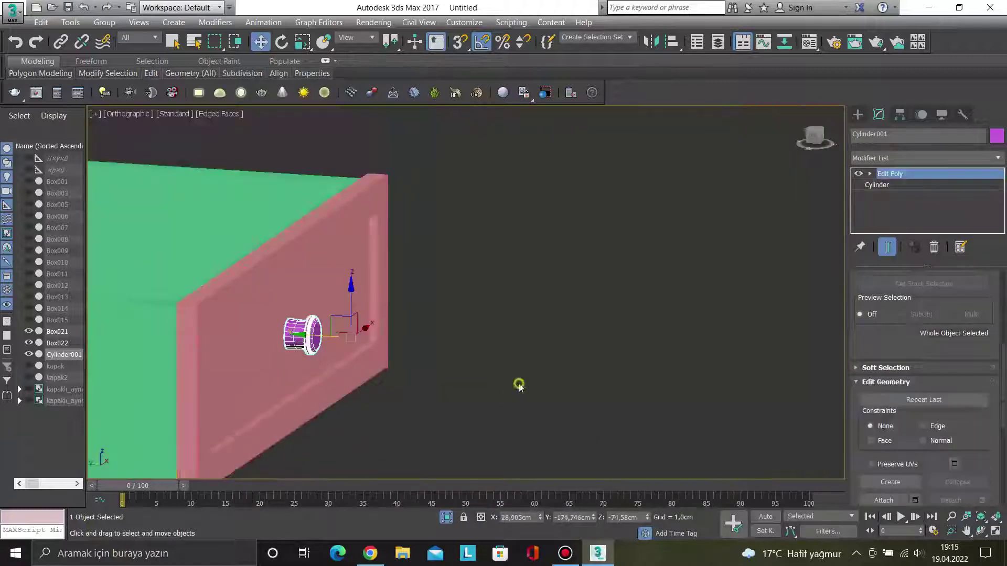
click(519, 385)
key(f)
key(z)
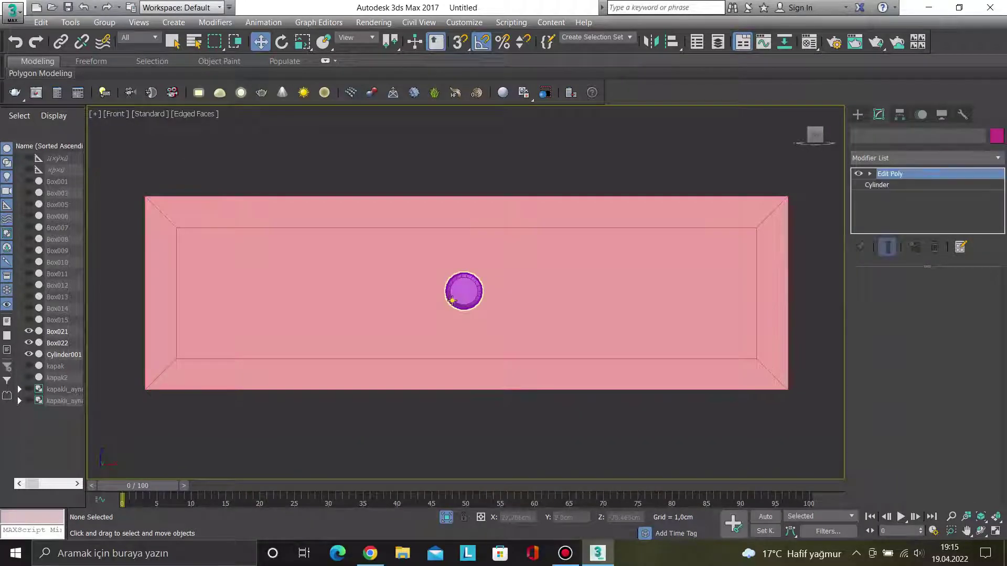
click(452, 301)
key(shift+z)
key(shift+z)
key(shift+z)
key(shift+z)
key(shift+z)
key(shift+z)
key(shift+z)
drag(477, 290, 467, 286)
scroll(496, 336, down, 2)
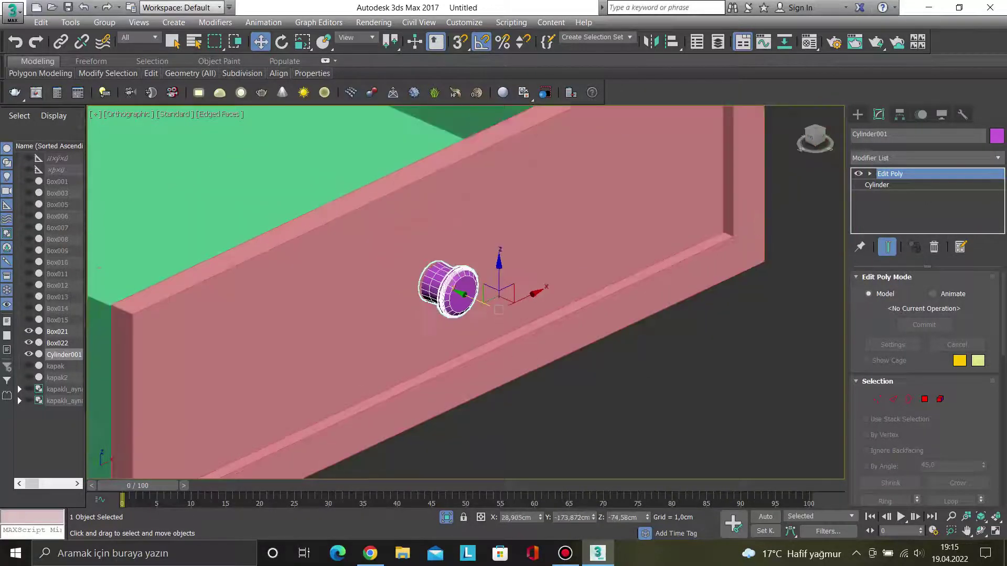
click(921, 132)
Rename Cylinder001 to 'kulp'.
text(kul)
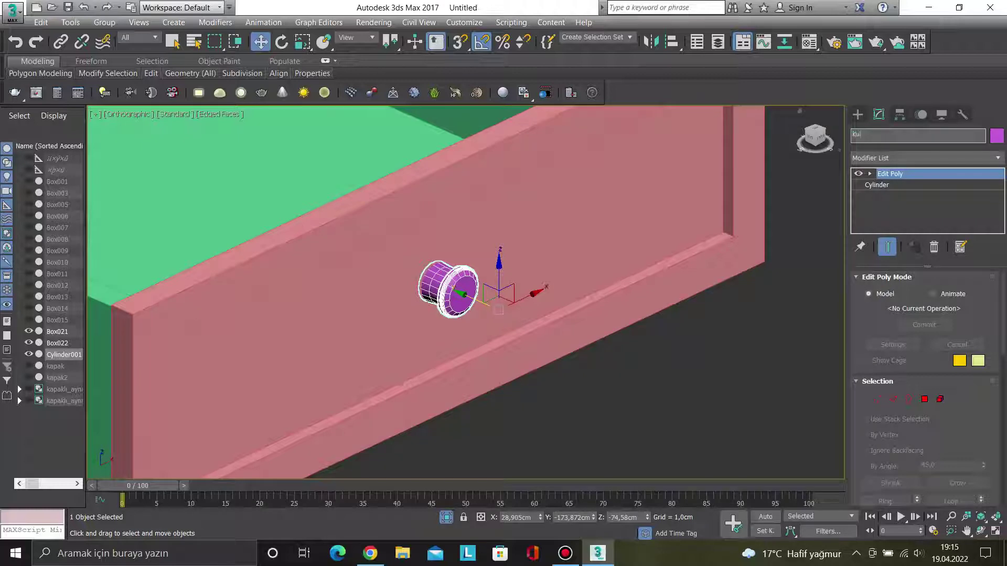
key(Return)
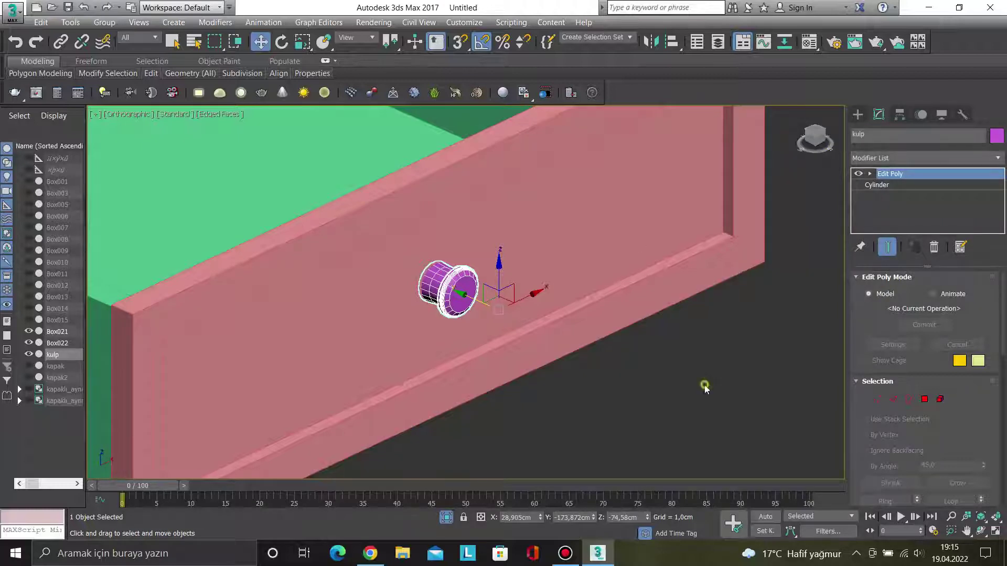
click(703, 387)
click(460, 290)
Select the drawer front panel Box022 from a frontal view.
ctrl+click(561, 307)
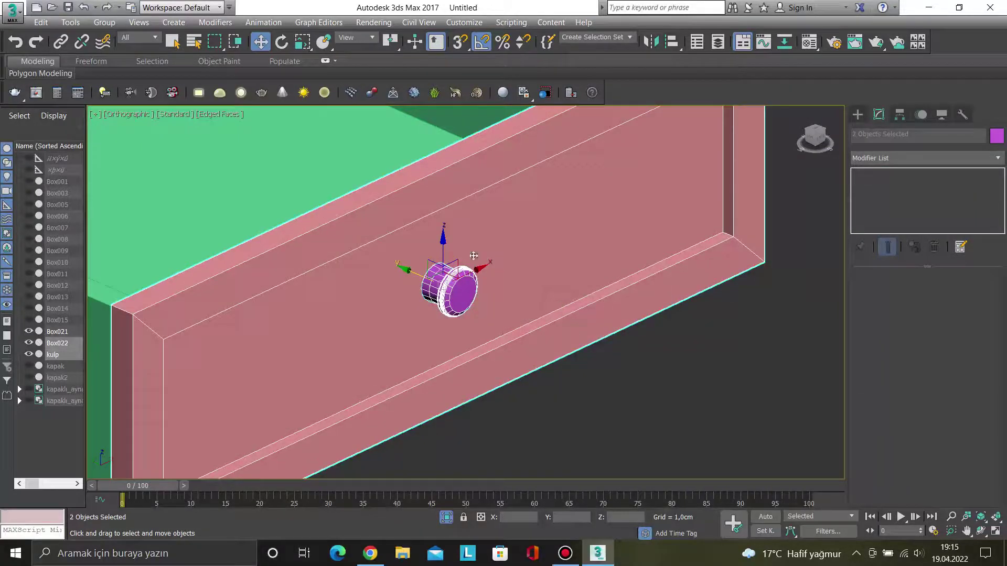
click(631, 364)
scroll(619, 363, down, 2)
scroll(504, 357, down, 3)
mouse_move(402, 349)
alt+middle_down()
mouse_move(512, 294)
mouse_move(546, 325)
alt+middle_up()
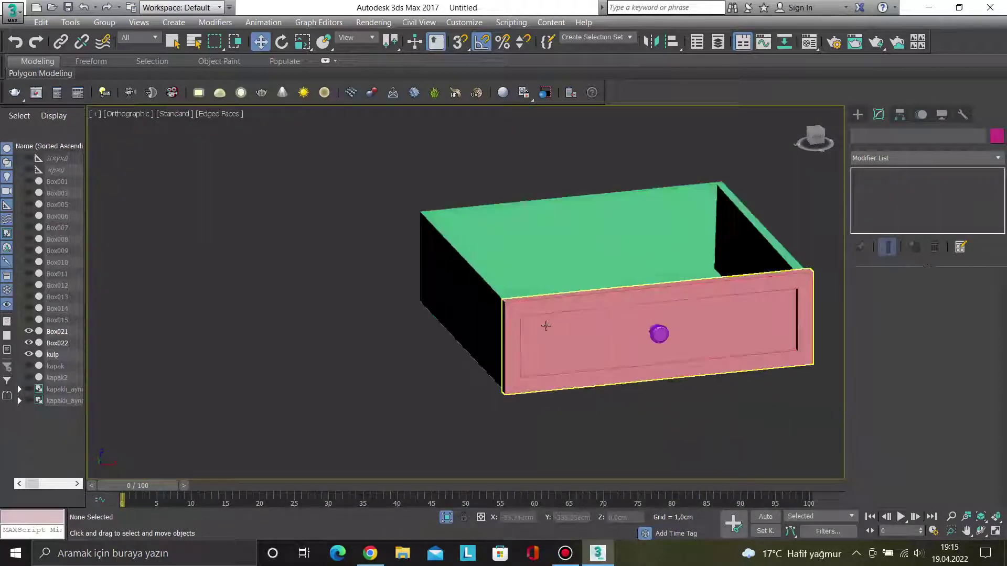
click(546, 326)
scroll(540, 325, up, 5)
Select the drawer front's recessed-panel border edges and bring up the Chamfer settings.
key(2)
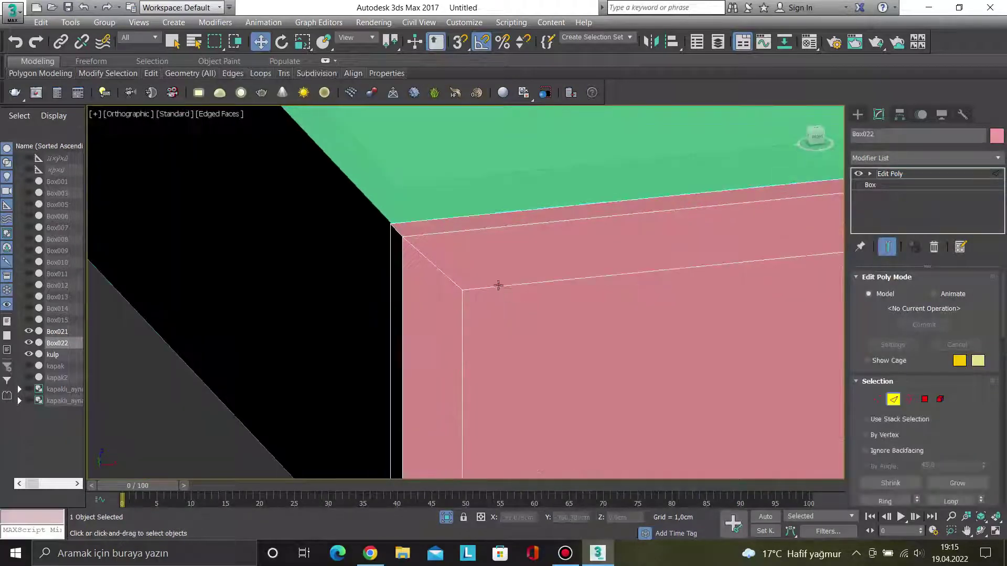
click(499, 286)
scroll(990, 393, down, 5)
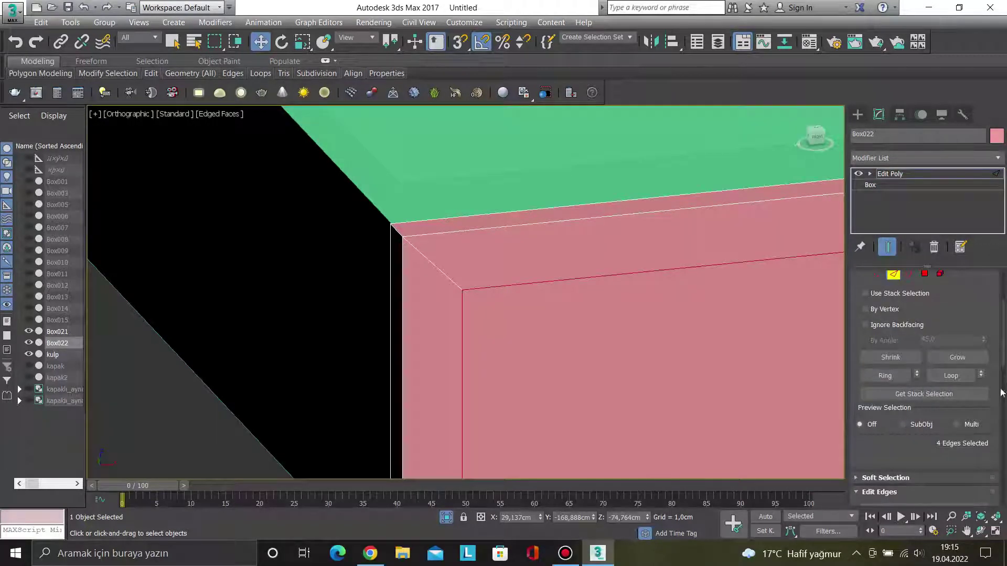
scroll(577, 372, down, 3)
key(f)
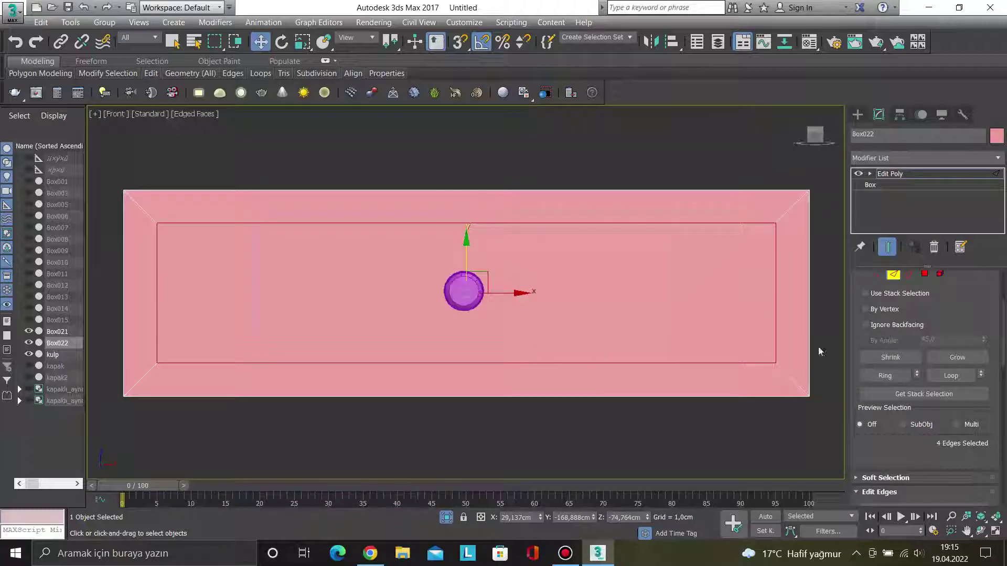
scroll(997, 343, down, 4)
scroll(980, 353, down, 4)
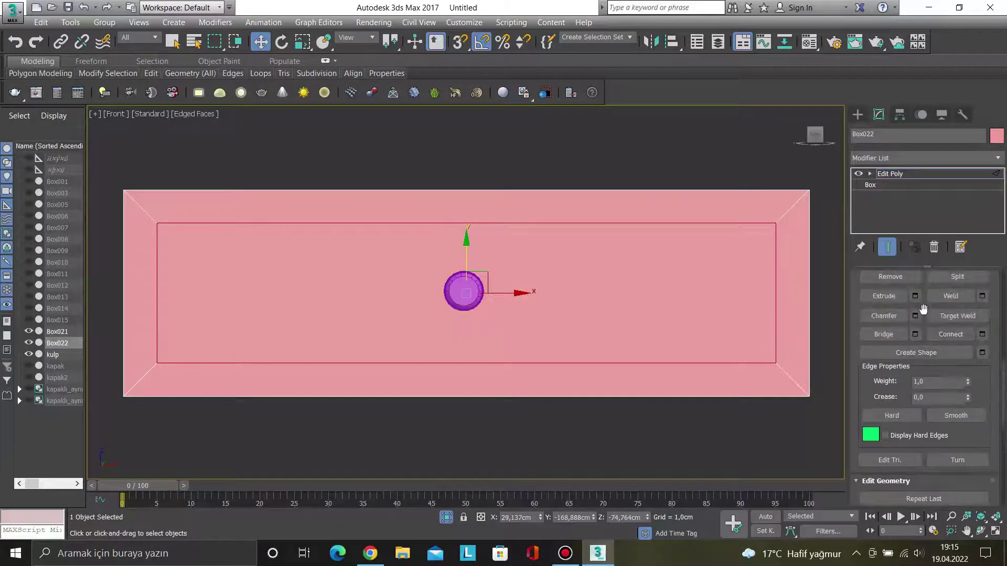
click(914, 317)
mouse_move(288, 333)
alt+middle_down()
mouse_move(301, 348)
mouse_move(178, 274)
alt+middle_up()
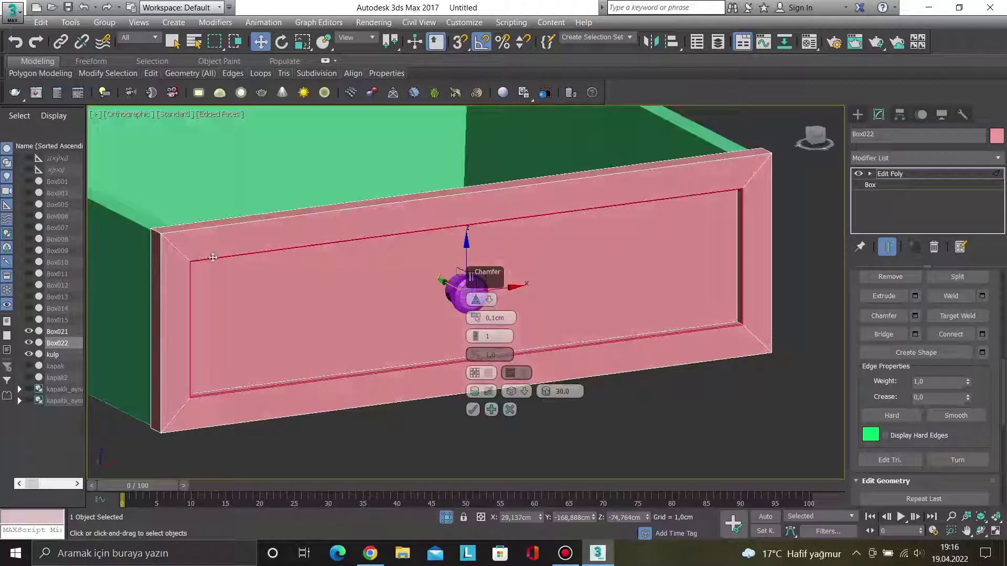
scroll(178, 273, up, 5)
scroll(178, 274, up, 5)
scroll(448, 364, down, 1)
Adjust the chamfer amount down to about 0,027 cm.
drag(483, 315, 450, 313)
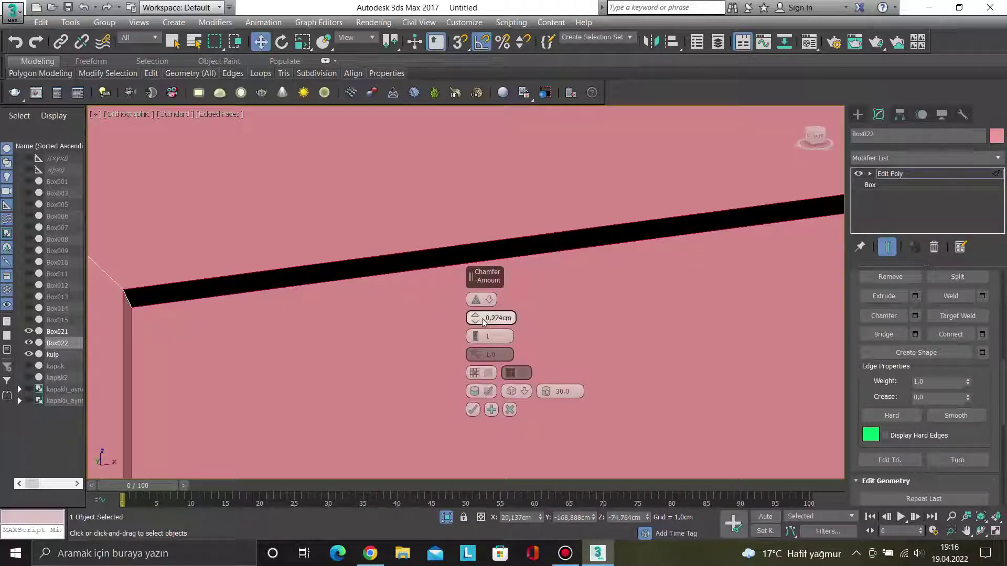
drag(475, 324, 475, 346)
middle_drag(204, 332, 317, 362)
scroll(347, 387, down, 3)
scroll(346, 387, down, 1)
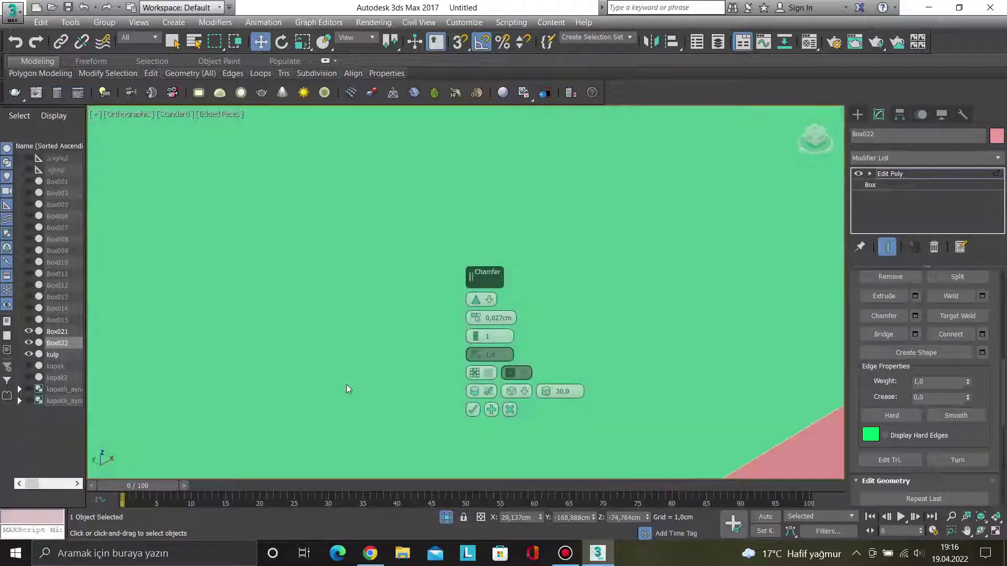
scroll(346, 386, down, 4)
scroll(653, 158, up, 2)
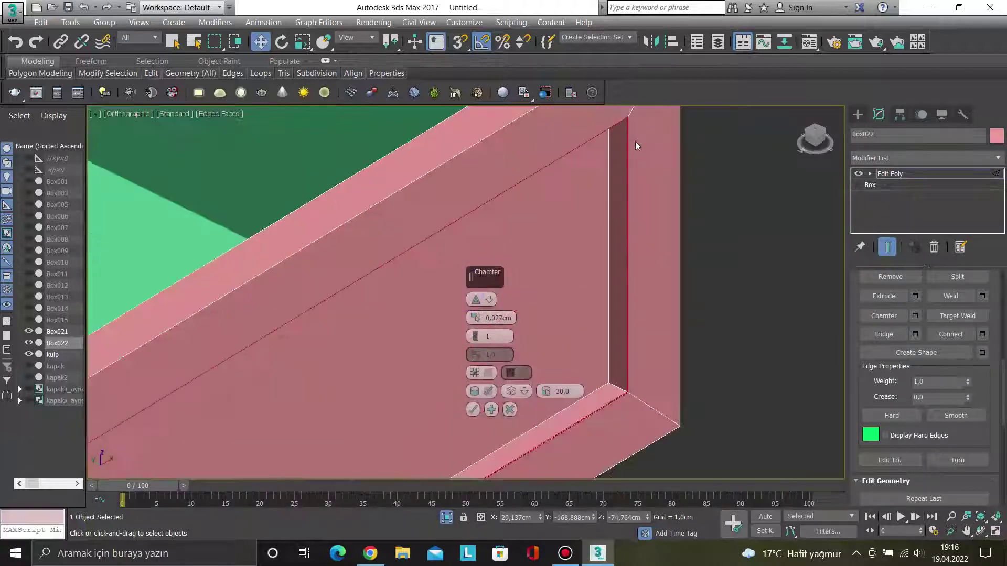
scroll(635, 146, up, 2)
scroll(603, 152, up, 2)
scroll(583, 158, up, 2)
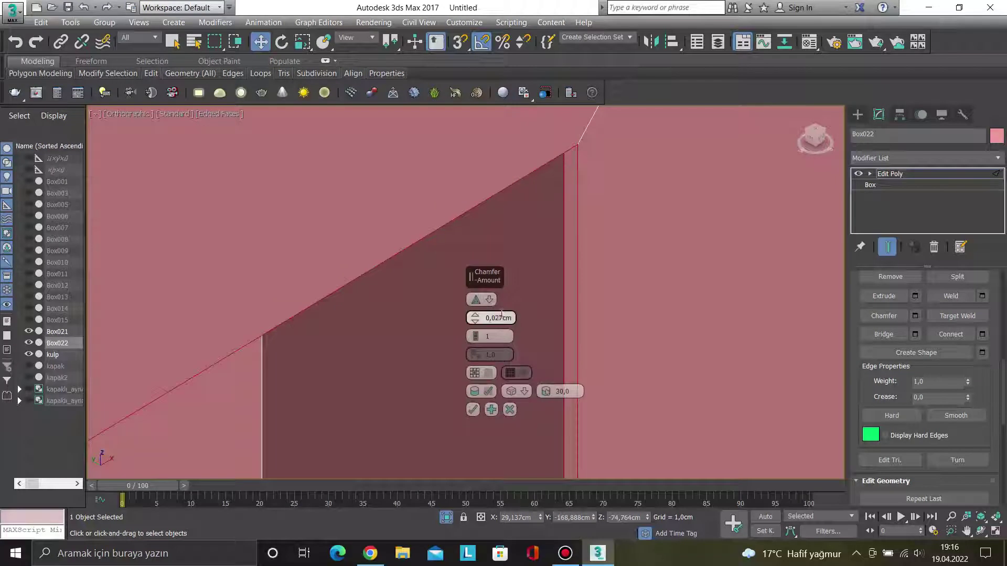
Make the chamfer Quad style with edge tension about 0.61 and 4 segments, and confirm.
click(475, 300)
click(475, 301)
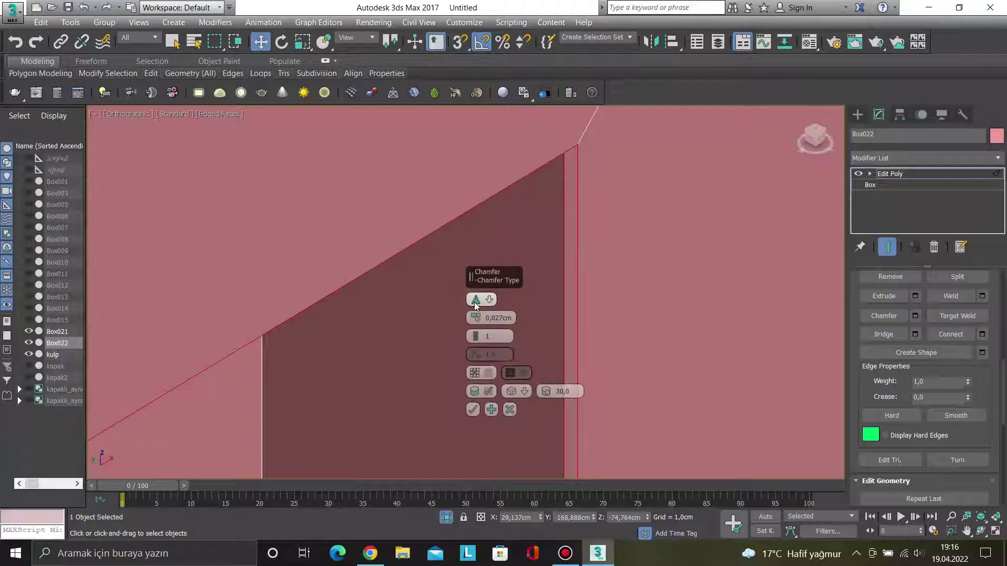
click(475, 302)
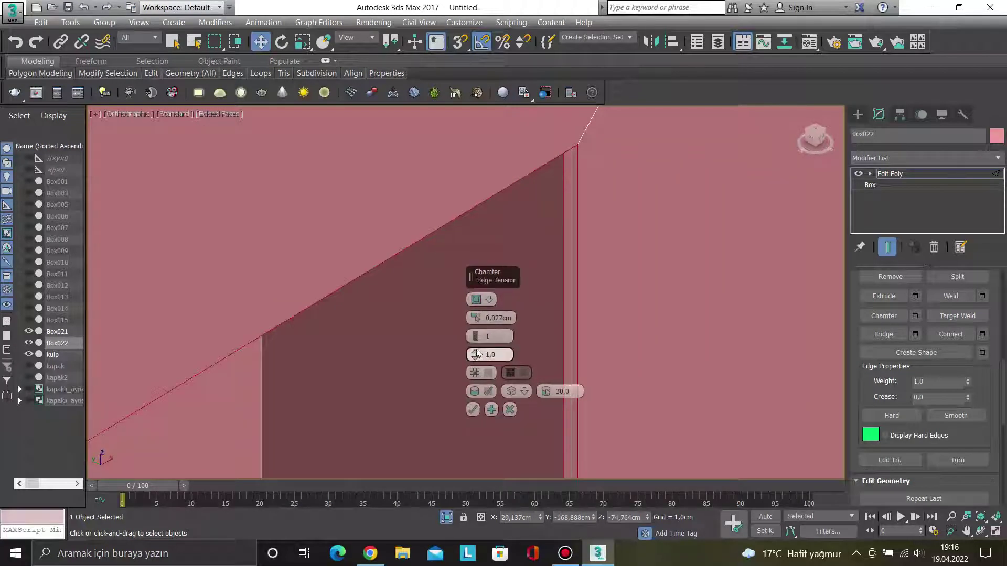
drag(477, 362, 480, 394)
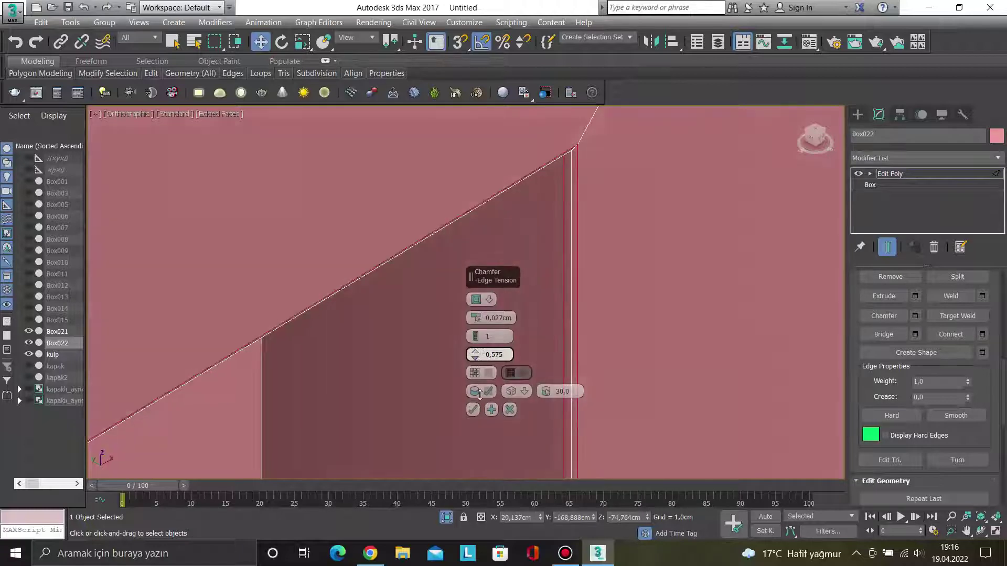
mouse_move(475, 338)
mouse_down()
mouse_move(475, 327)
mouse_move(475, 352)
mouse_move(474, 321)
mouse_up()
click(473, 410)
Orbit the view to face the chamfered drawer front.
scroll(452, 379, down, 4)
scroll(452, 378, down, 2)
scroll(670, 300, down, 3)
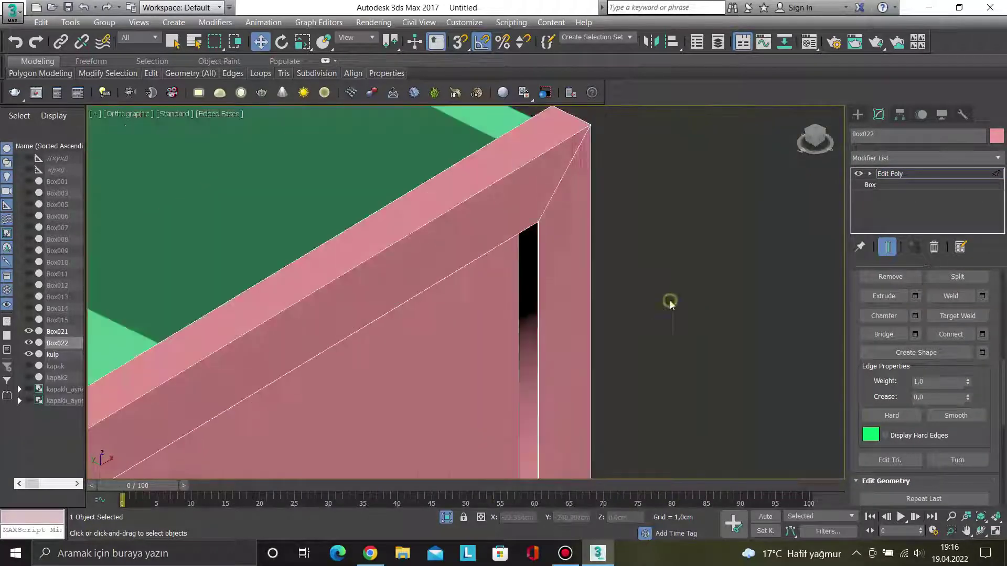
scroll(670, 301, down, 4)
mouse_move(627, 339)
alt+middle_down()
mouse_move(577, 282)
mouse_move(565, 310)
alt+middle_up()
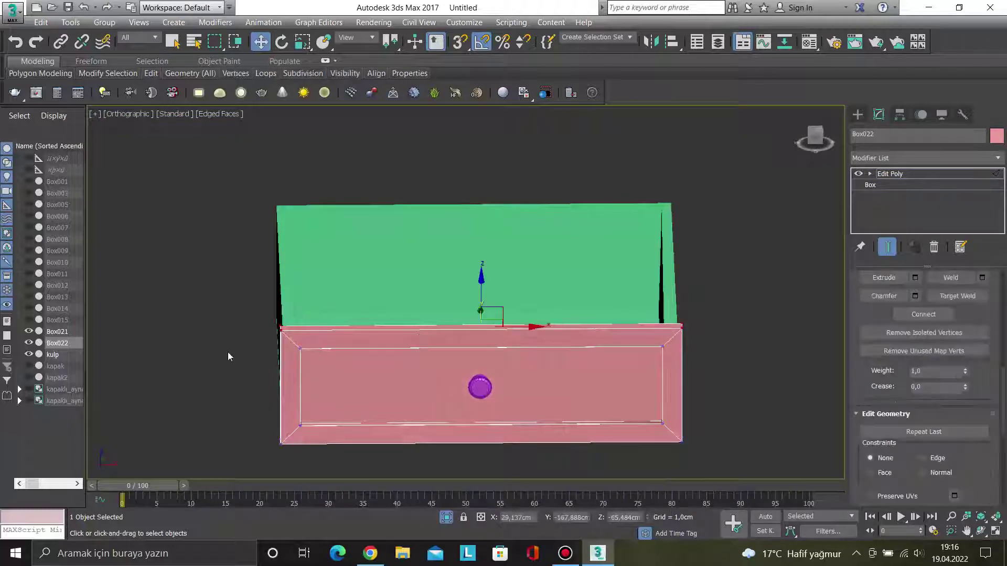
Group the drawer box Box021, front Box022 and knob kulp as Group001.
click(209, 359)
click(397, 381)
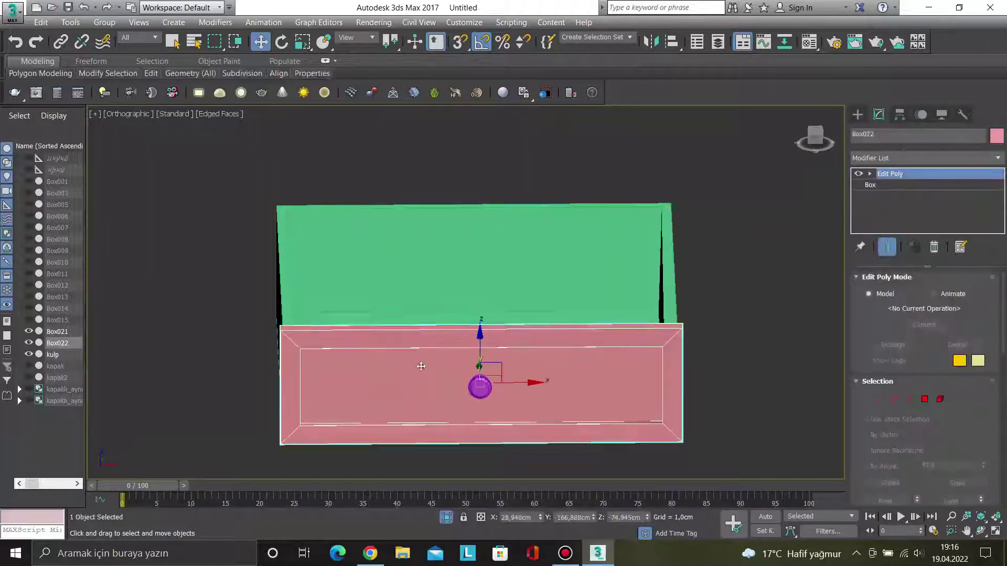
mouse_move(503, 353)
alt+middle_down()
mouse_move(597, 330)
mouse_move(657, 337)
mouse_move(612, 359)
alt+middle_up()
scroll(611, 360, down, 3)
click(672, 409)
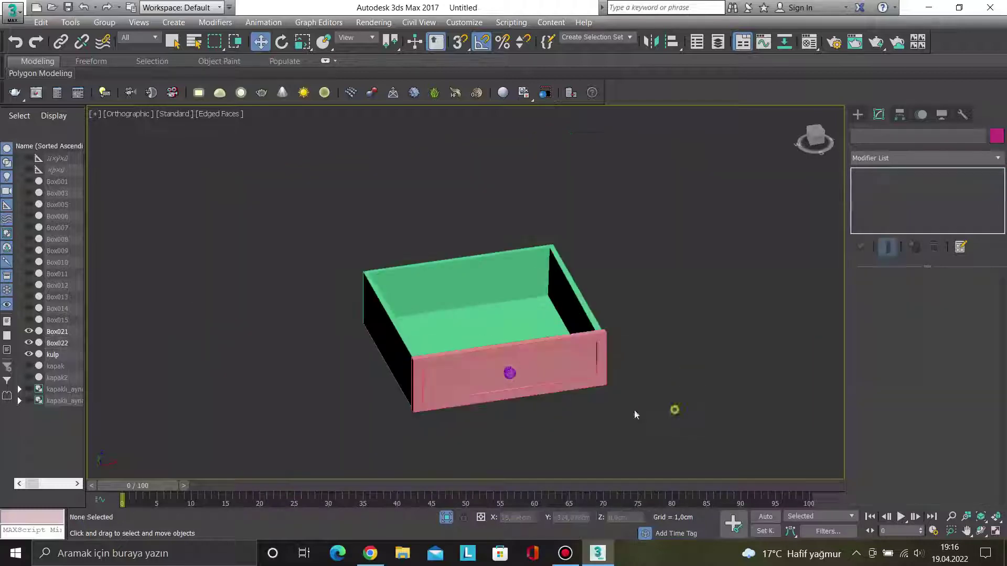
drag(674, 412, 241, 224)
click(104, 22)
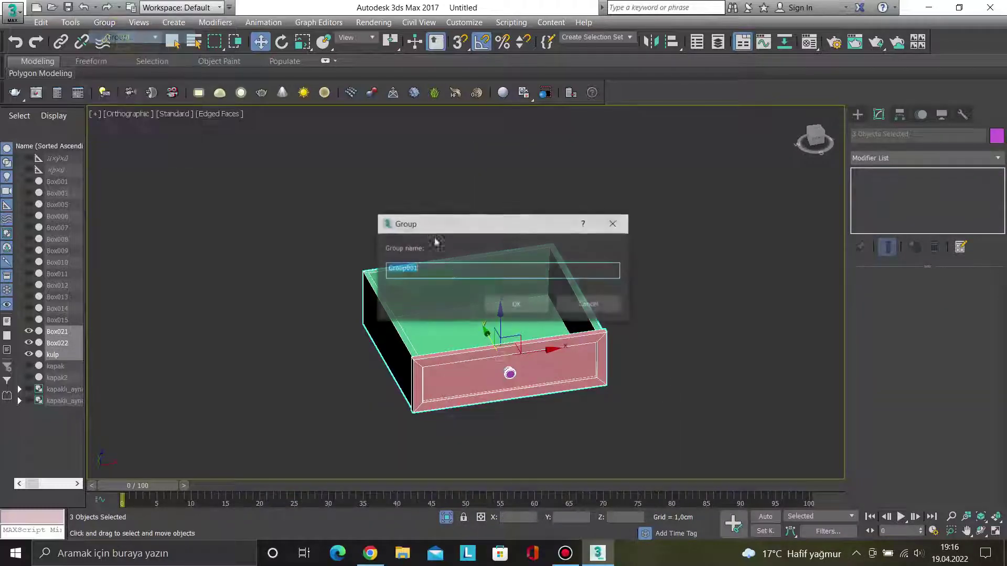
click(514, 303)
Unhide all wardrobe objects and frame the view, discarding an accidental drawer copy.
right_click(431, 318)
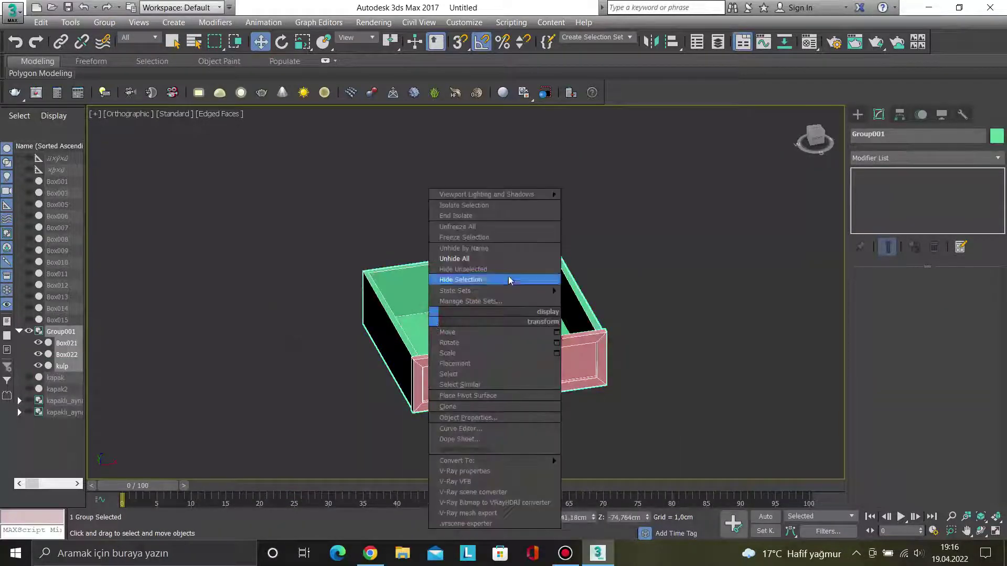
click(490, 260)
key(f)
key(z)
scroll(473, 157, down, 5)
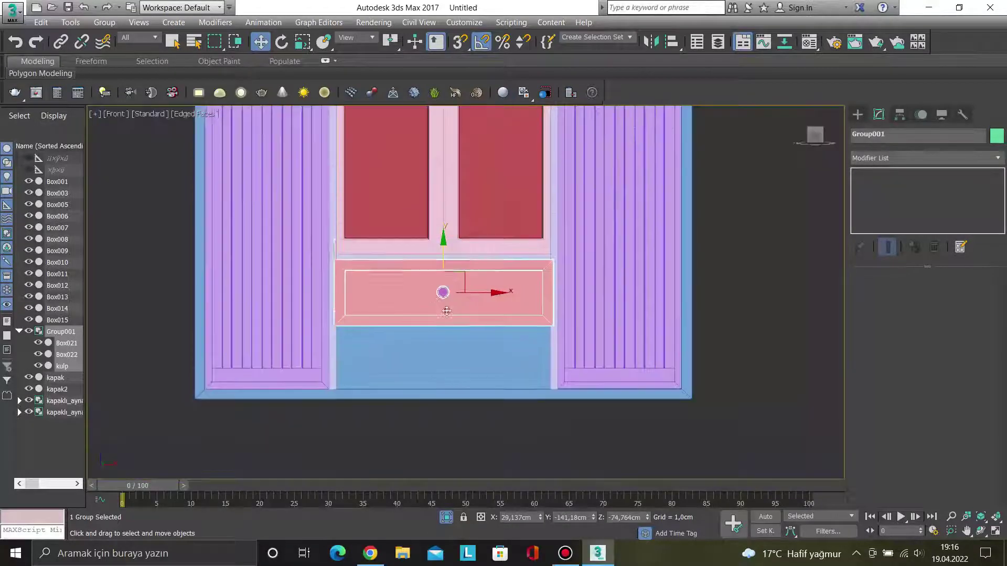
scroll(473, 156, up, 2)
scroll(473, 156, up, 2)
shift+drag(474, 145, 468, 276)
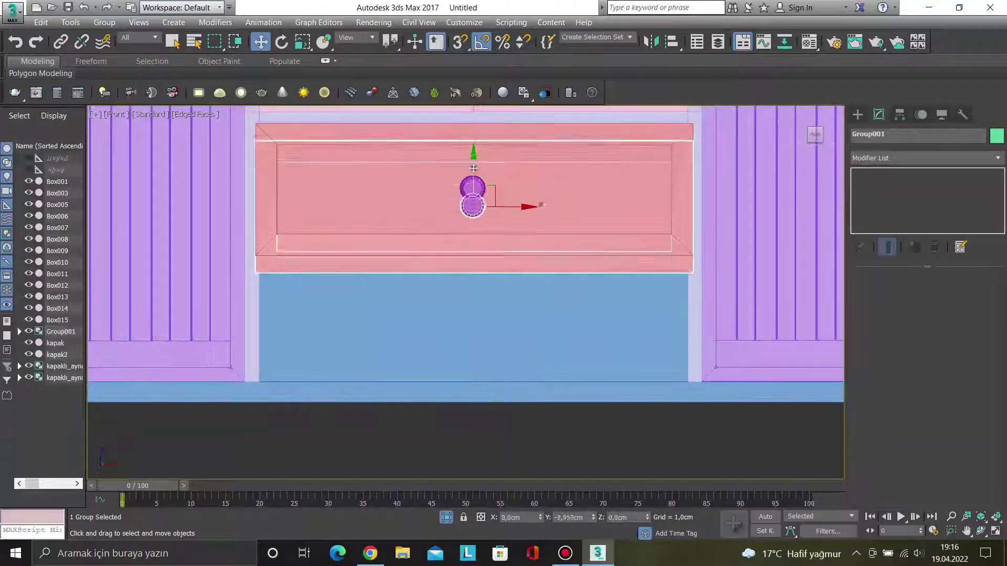
shift+drag(469, 276, 469, 277)
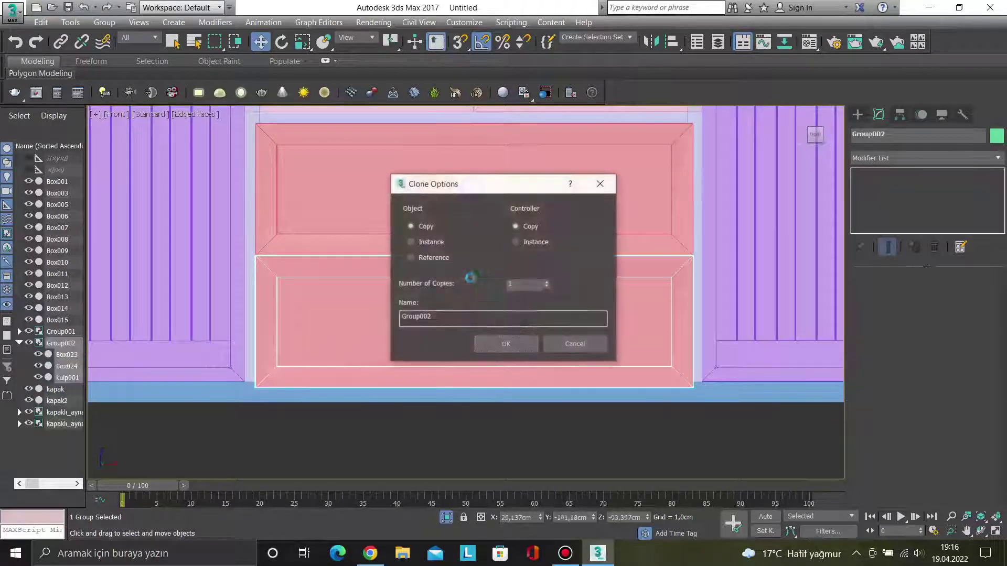
click(574, 347)
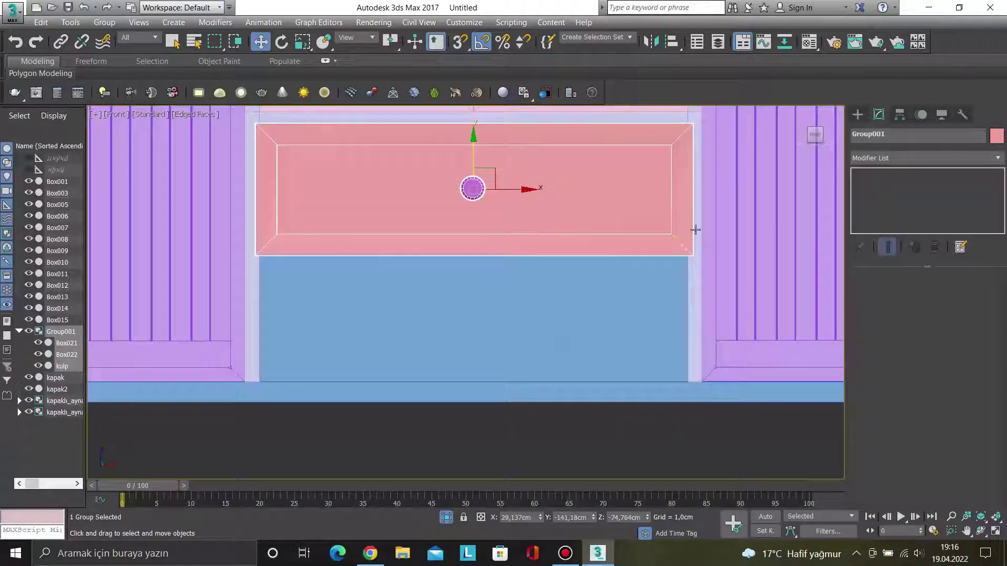
Open Group001 so its drawer parts can be edited.
click(104, 22)
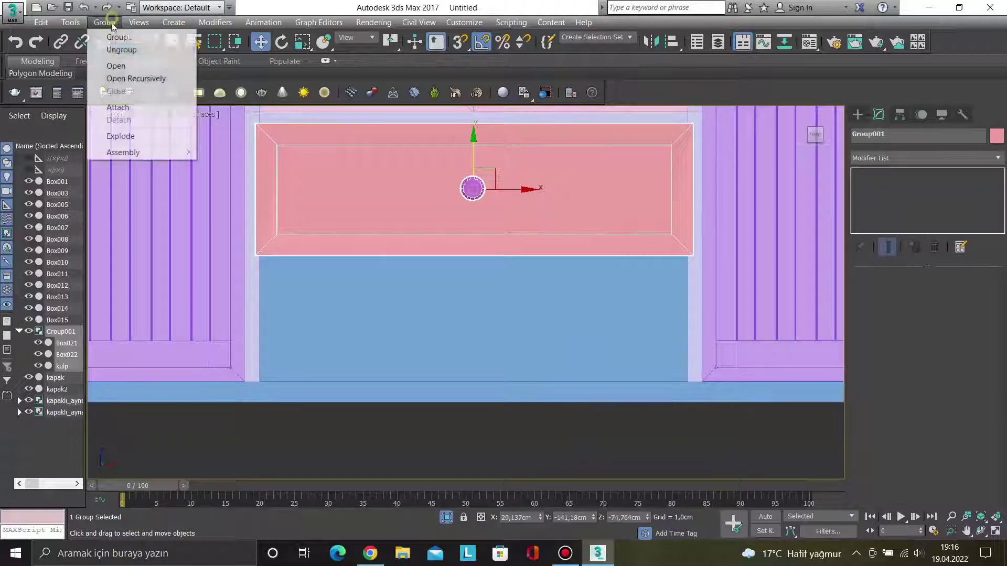
click(123, 63)
middle_drag(614, 227, 599, 272)
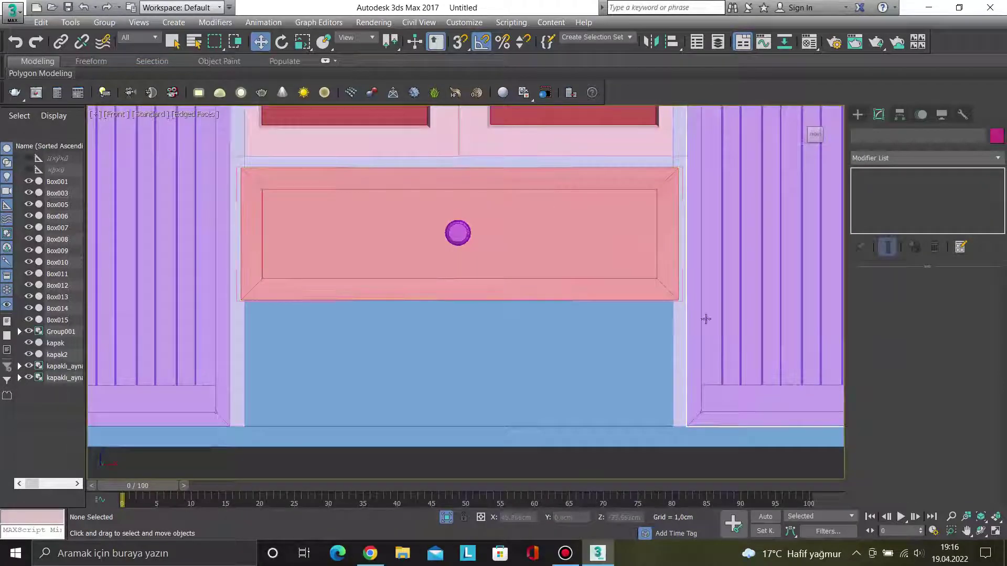
Extend Box022's left and right sides outward along X to fill the opening.
click(613, 245)
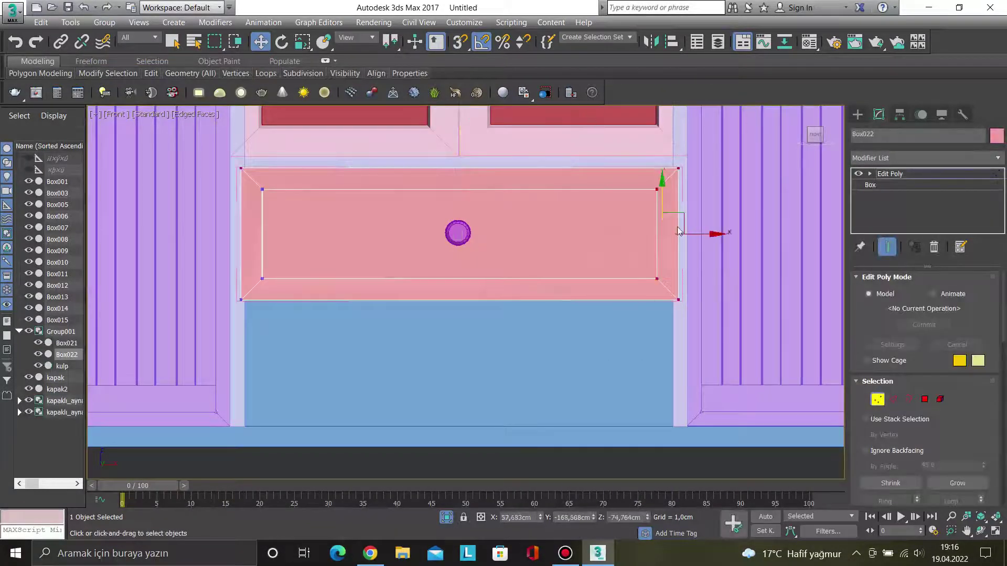
scroll(678, 230, up, 2)
drag(692, 239, 676, 243)
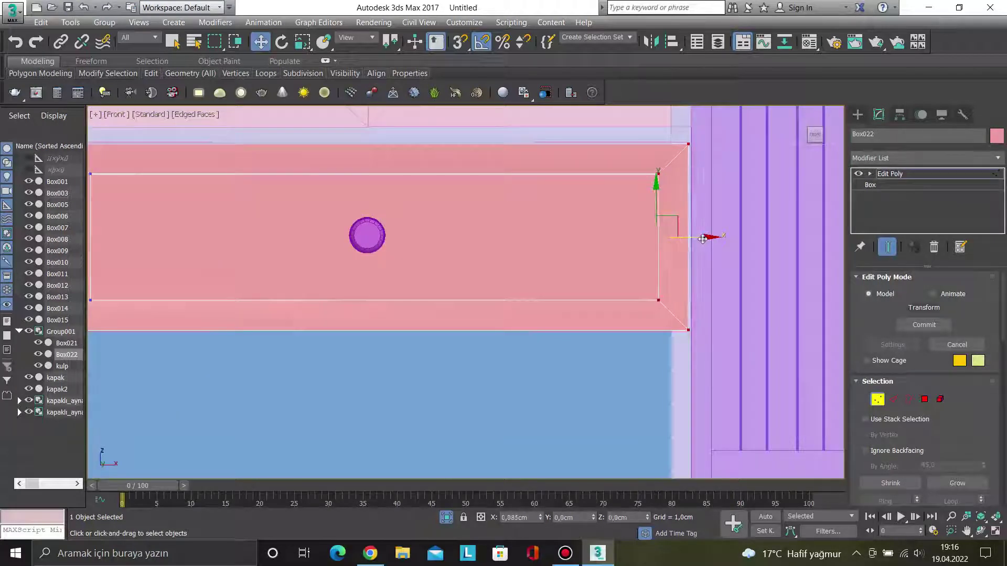
middle_drag(677, 242, 623, 273)
click(390, 372)
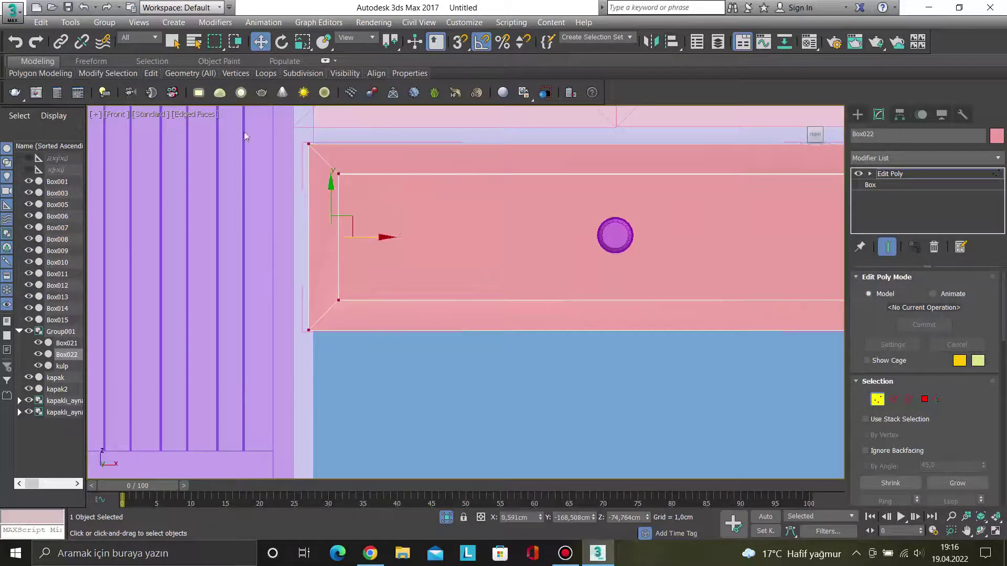
drag(359, 239, 351, 233)
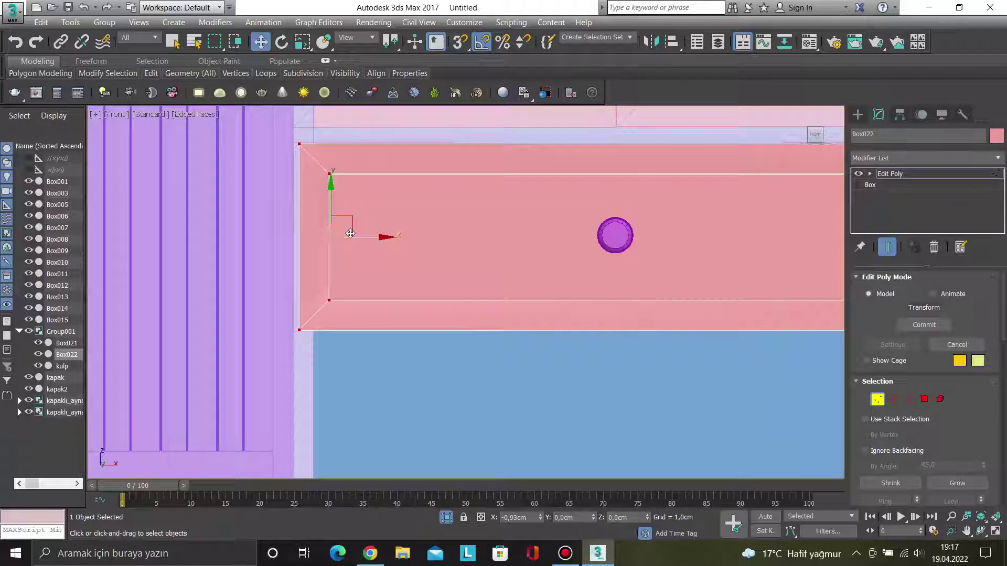
scroll(351, 233, down, 3)
middle_drag(678, 222, 601, 261)
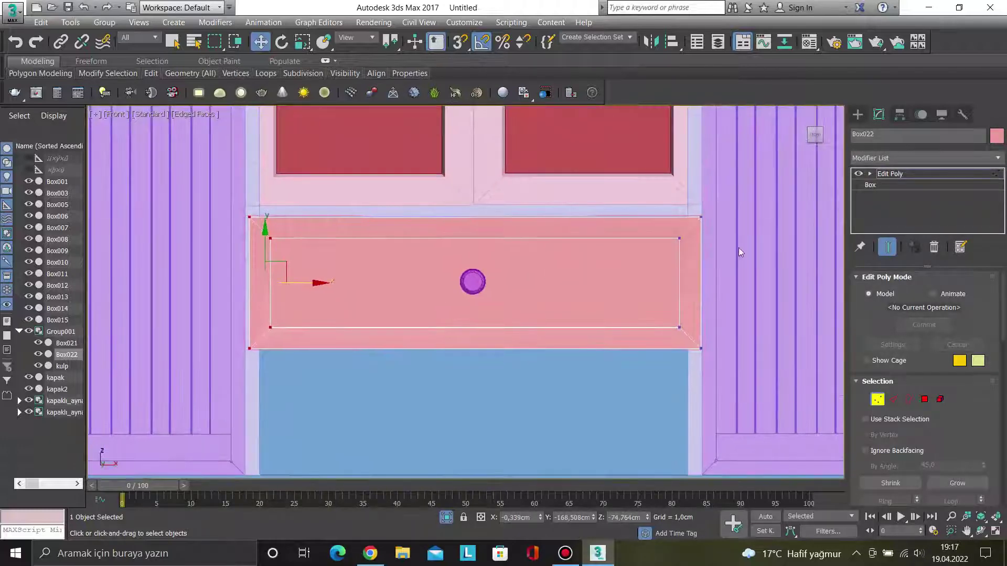
Raise Box022's top vertices slightly along Y, then leave Vertex mode.
drag(733, 244, 239, 177)
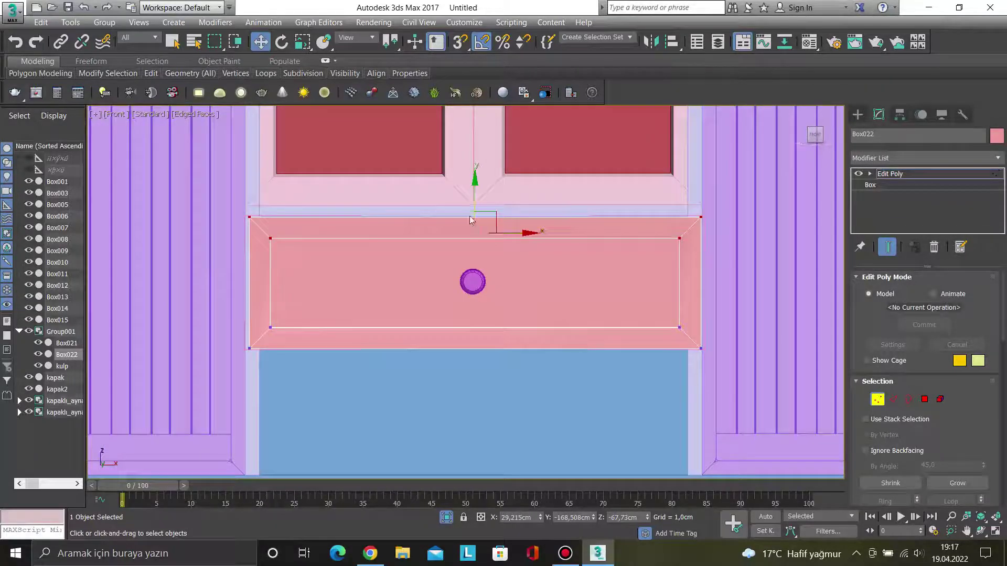
drag(473, 200, 471, 192)
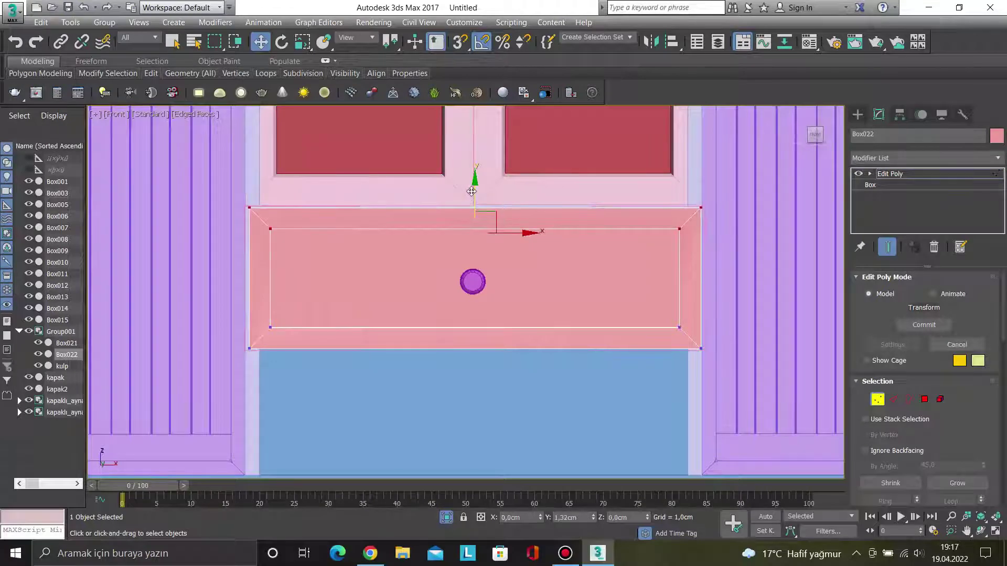
middle_drag(503, 274, 515, 213)
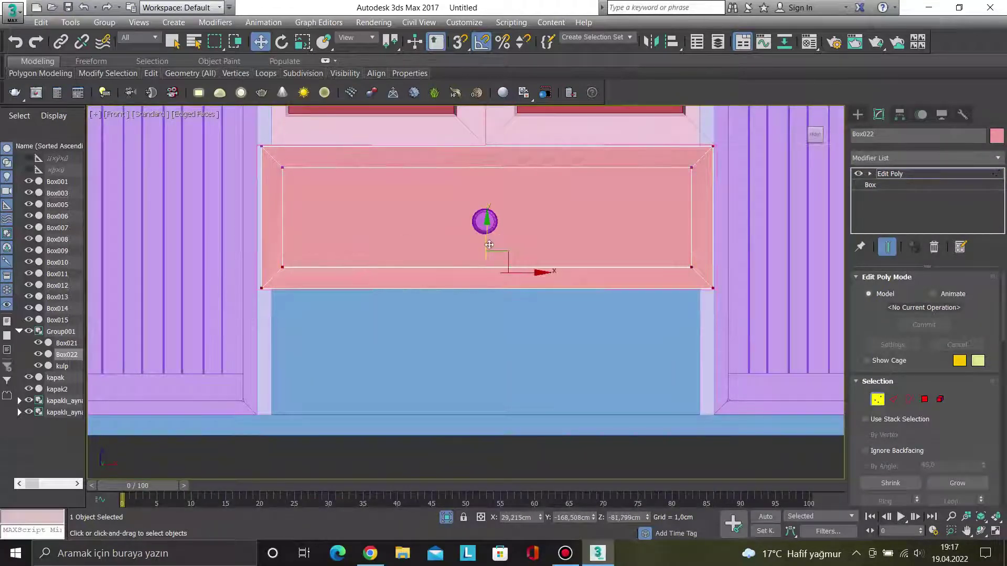
key(1)
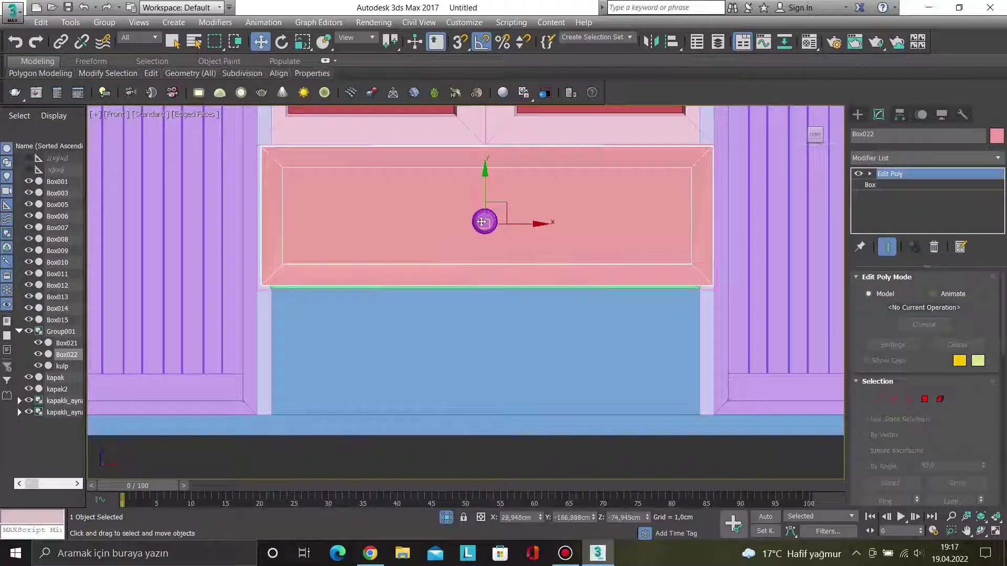
Close Group001 and Shift-drag a clone of the drawer down below the original.
click(475, 221)
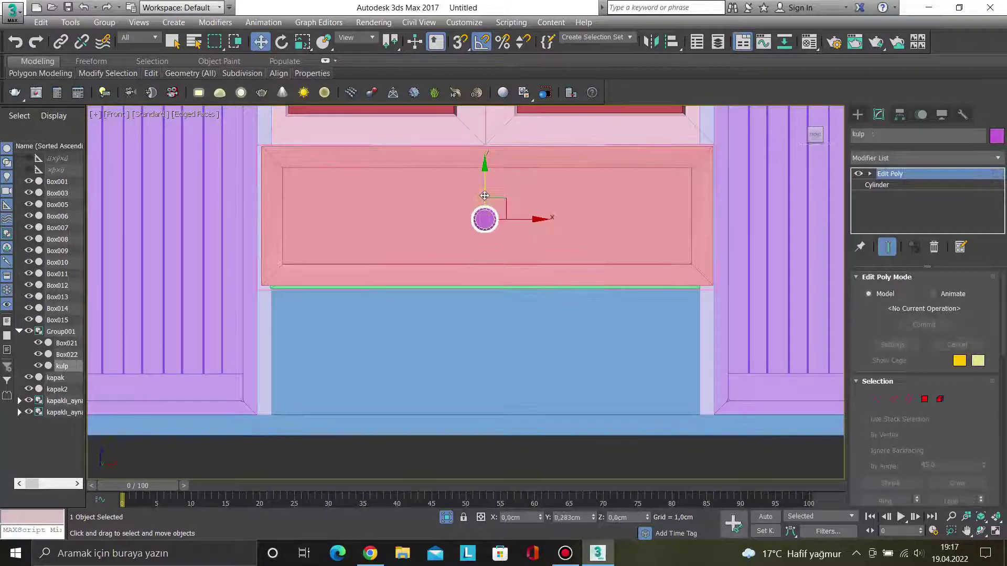
click(445, 269)
click(104, 22)
click(116, 91)
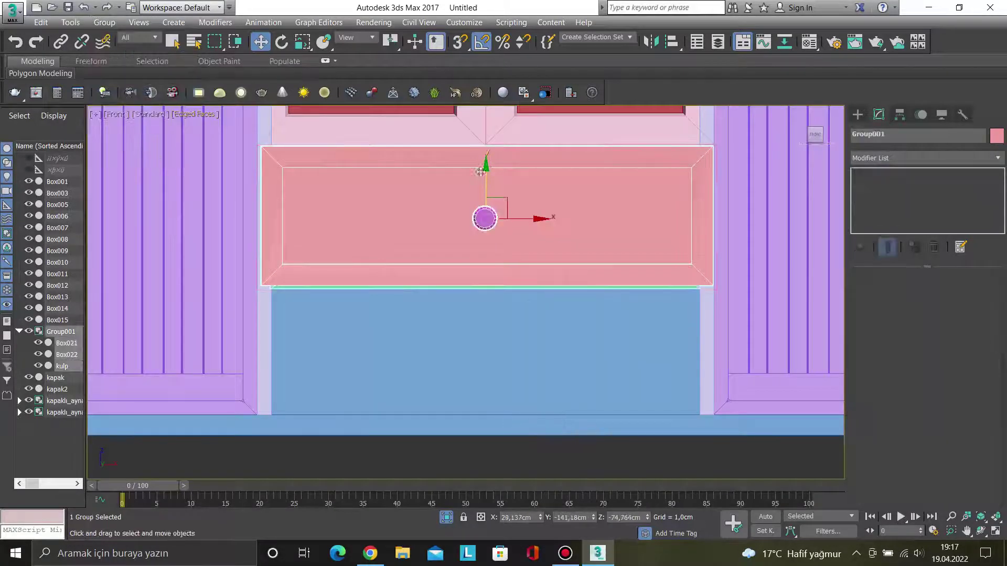
shift+drag(482, 174, 485, 315)
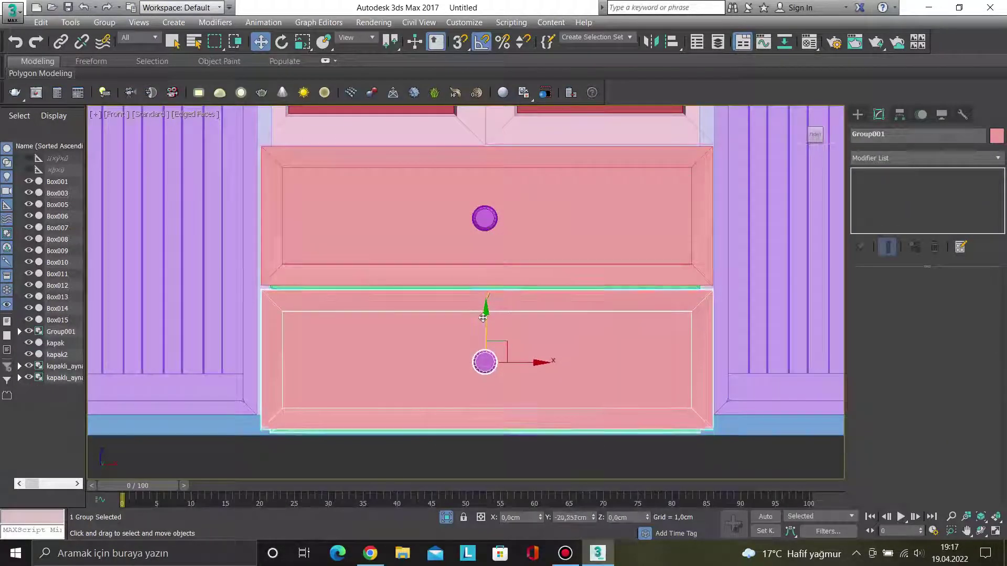
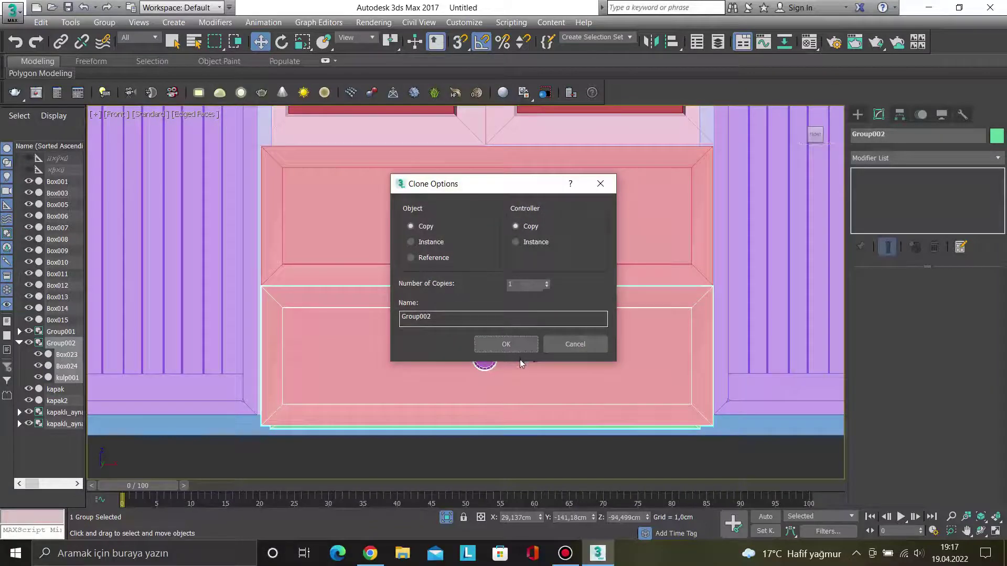
Confirm the drawer copy and open drawer group Group002 for editing.
click(506, 348)
mouse_move(493, 278)
alt+middle_down()
mouse_move(518, 263)
mouse_move(558, 287)
mouse_move(581, 270)
alt+middle_up()
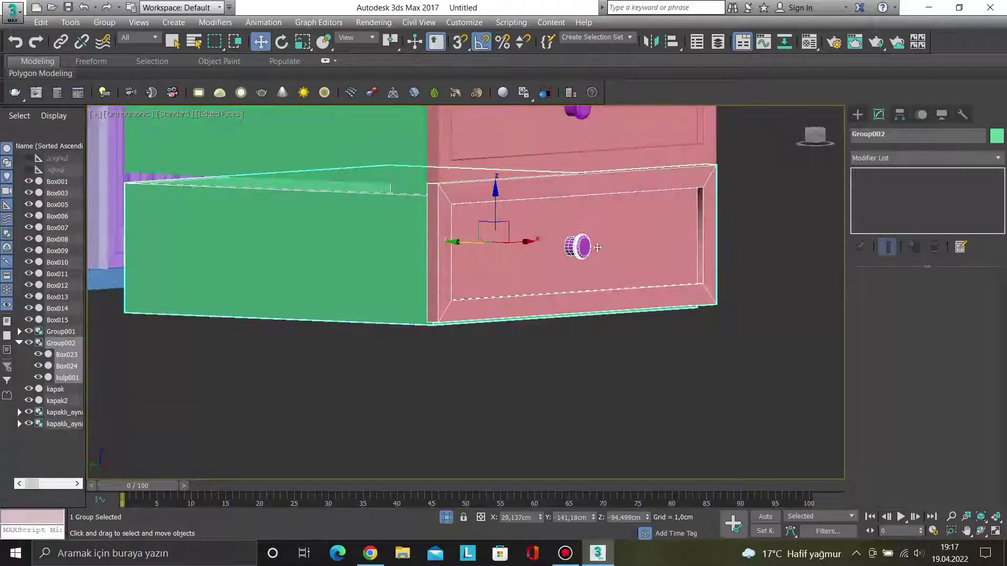
key(f)
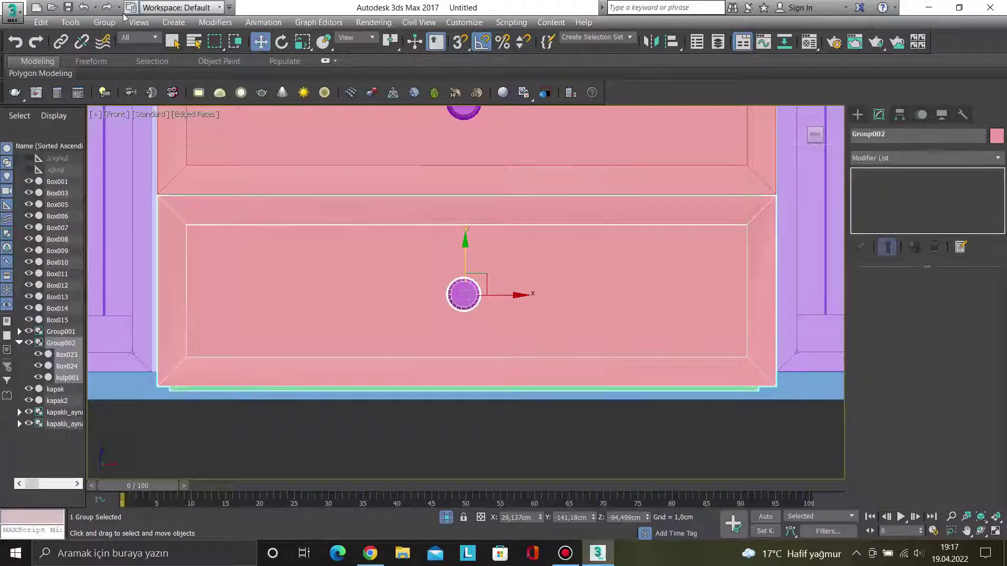
click(100, 25)
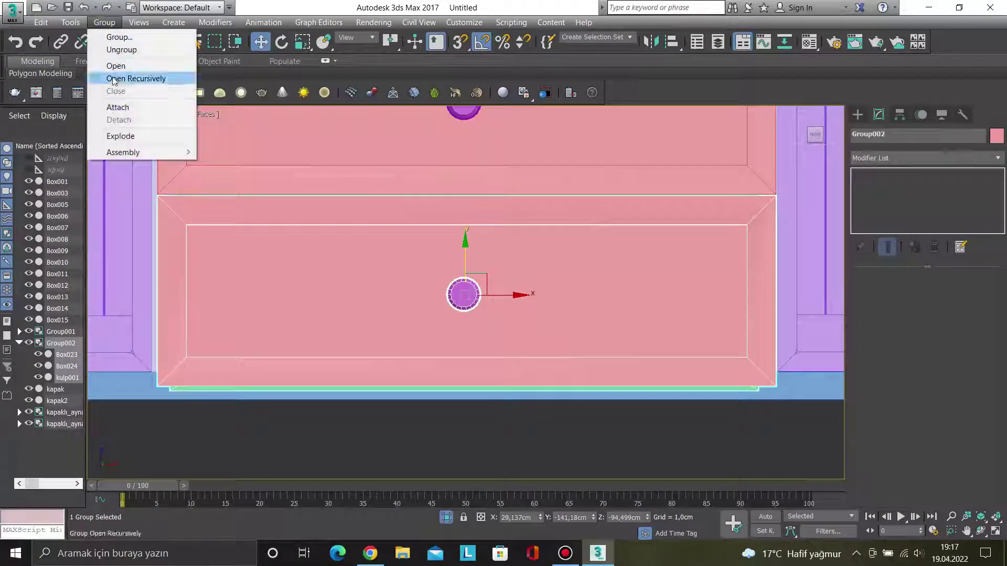
click(113, 78)
Lower Box024's bottom vertices to the cabinet base, then close the group.
click(706, 321)
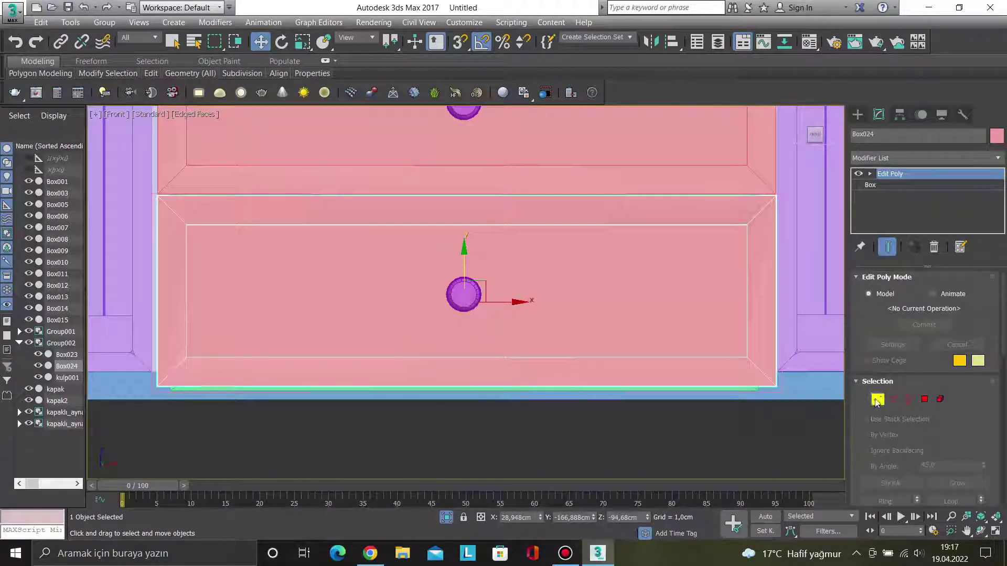
click(877, 400)
scroll(703, 390, down, 2)
scroll(561, 354, up, 3)
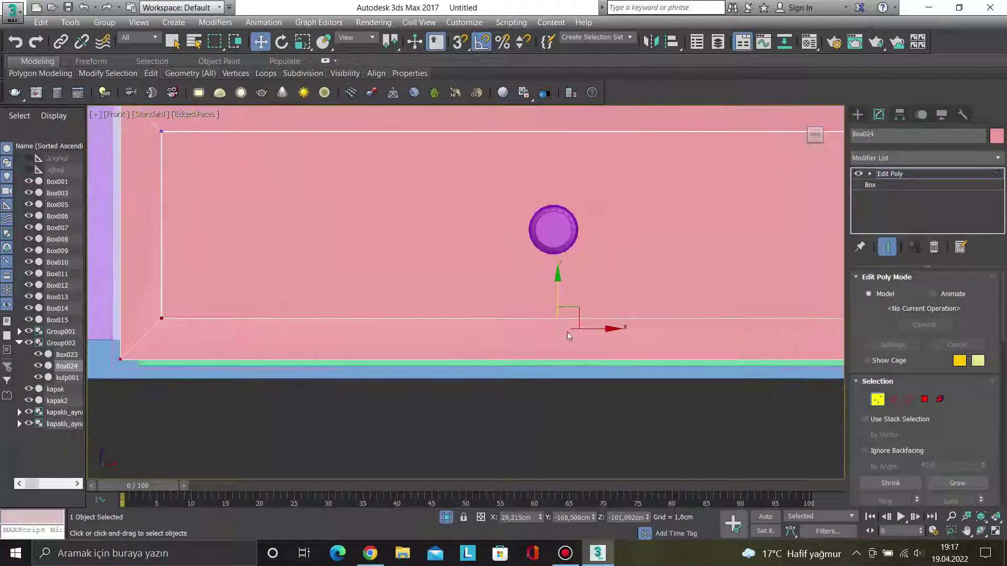
drag(556, 299, 516, 308)
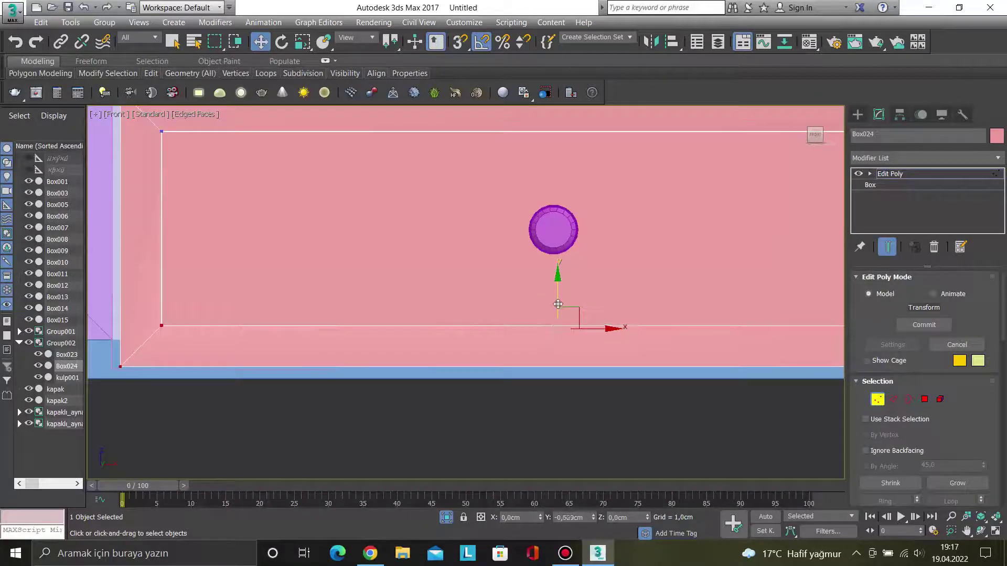
key(1)
click(104, 22)
click(123, 86)
scroll(367, 230, down, 3)
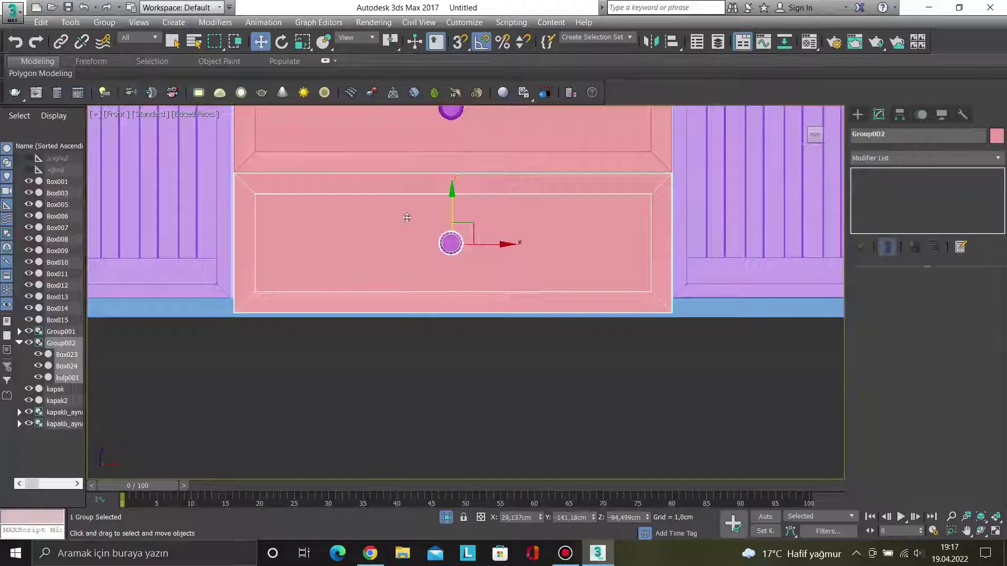
Select both drawer groups, Group001 and Group002, and slide them back into the cabinet.
middle_drag(407, 217, 414, 255)
click(416, 399)
click(410, 310)
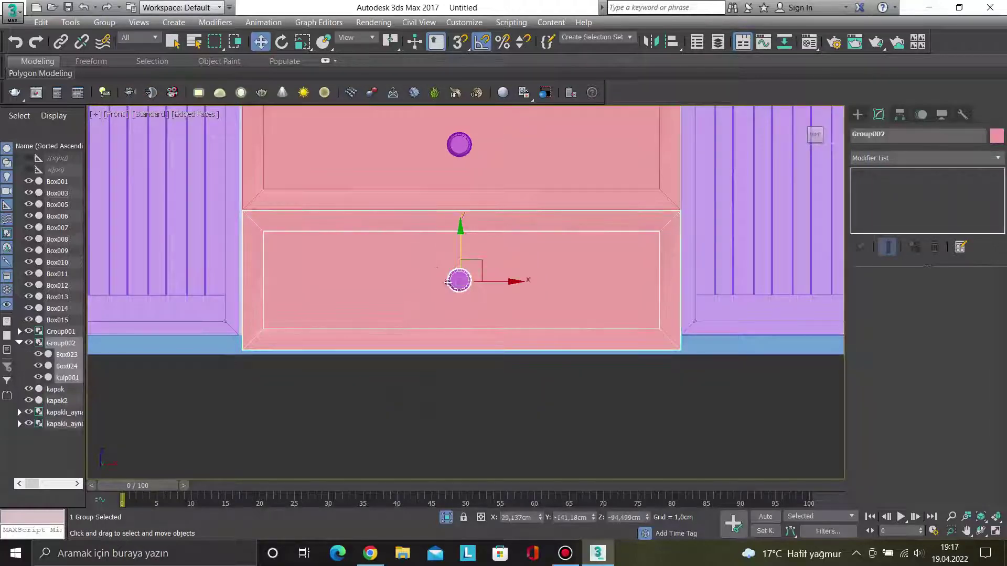
ctrl+click(335, 165)
scroll(420, 215, down, 5)
alt+middle_drag(430, 221, 310, 189)
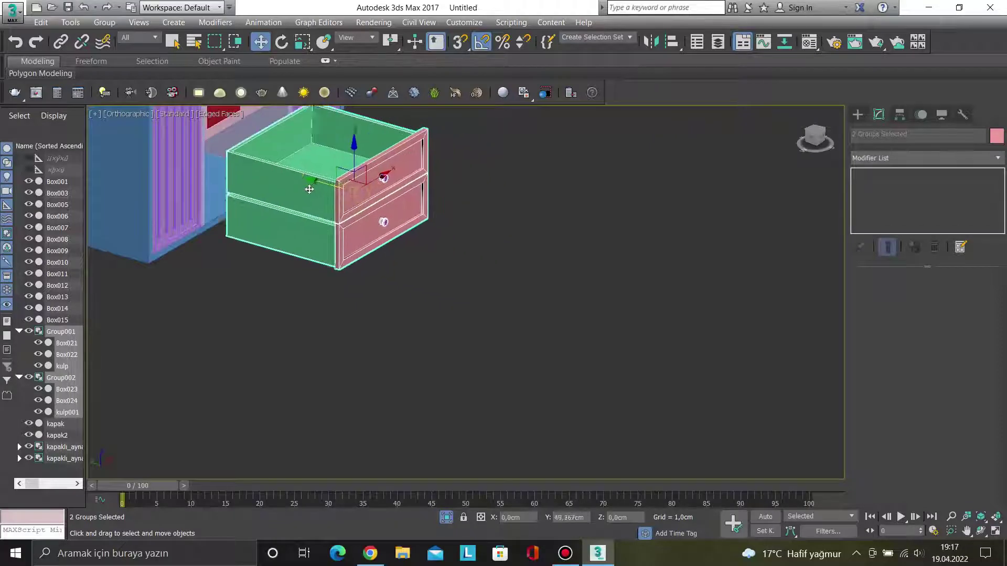
drag(309, 189, 195, 153)
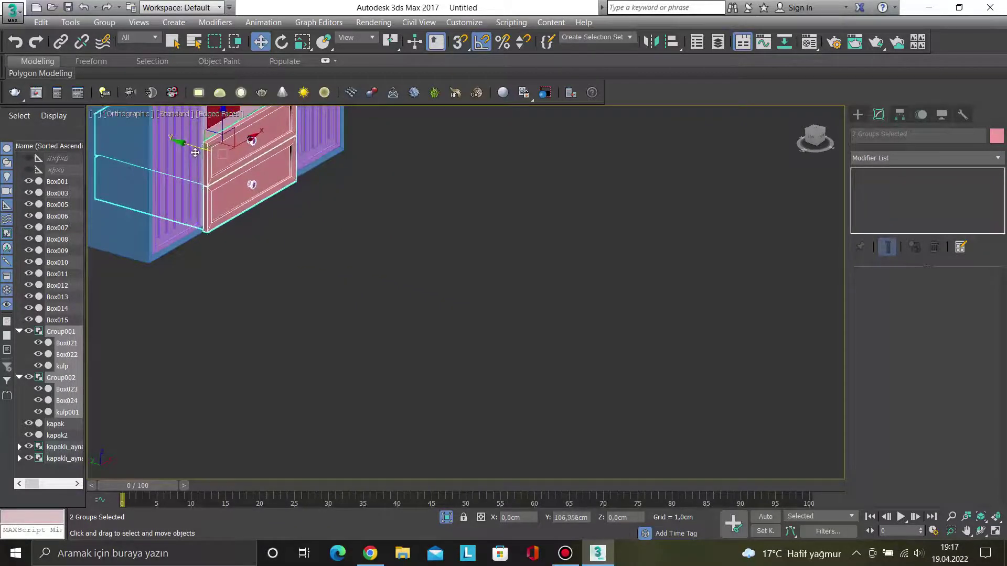
In the side view, shift the drawers along X to line up with the cabinet front.
key(l)
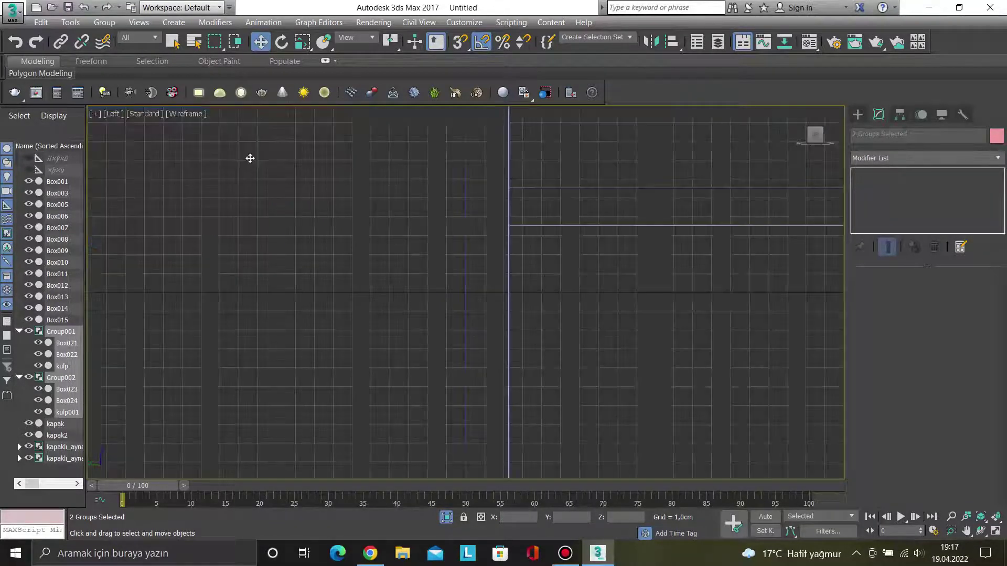
key(z)
middle_drag(744, 317, 628, 315)
scroll(522, 289, up, 2)
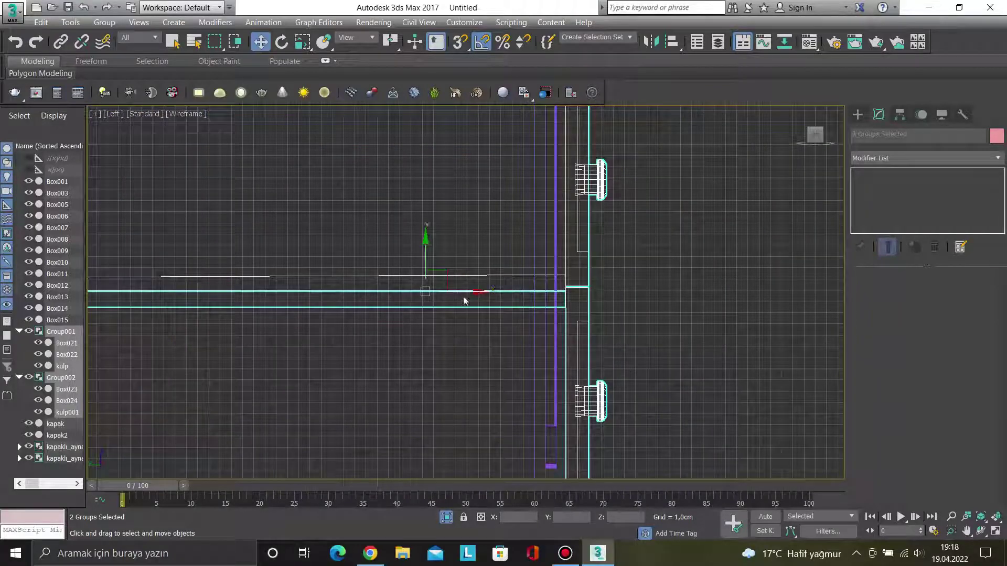
drag(462, 294, 430, 294)
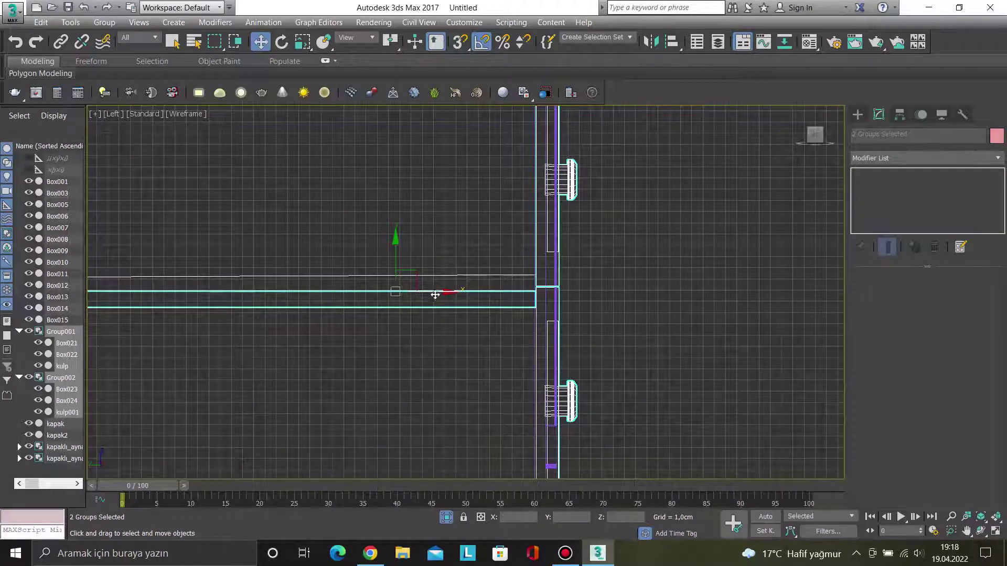
scroll(441, 301, down, 5)
Switch the viewport to shaded display and inspect the lower drawer from an angle.
click(196, 114)
click(233, 123)
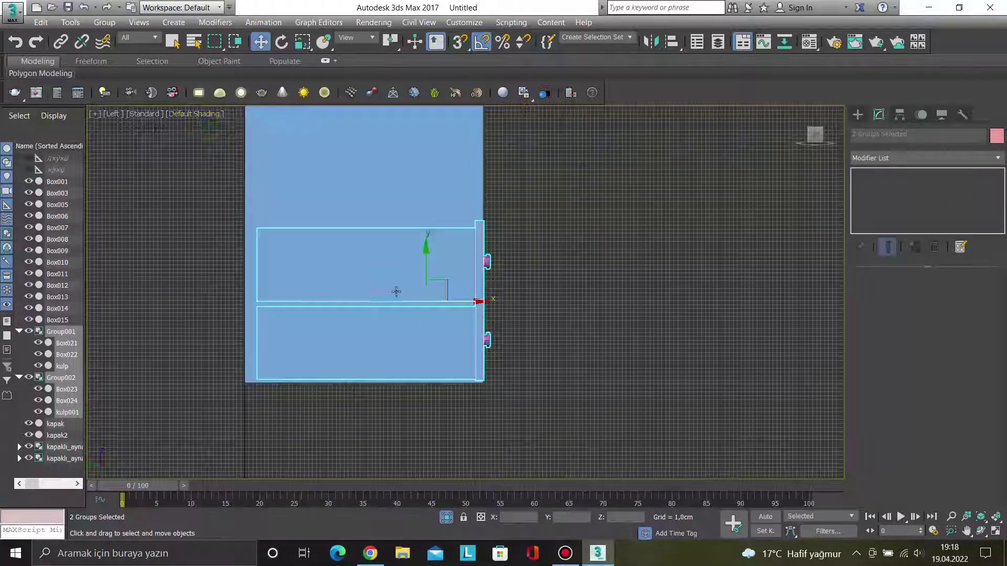
alt+middle_drag(367, 262, 561, 405)
click(513, 366)
mouse_move(512, 366)
alt+middle_down()
mouse_move(449, 352)
mouse_move(461, 341)
alt+middle_up()
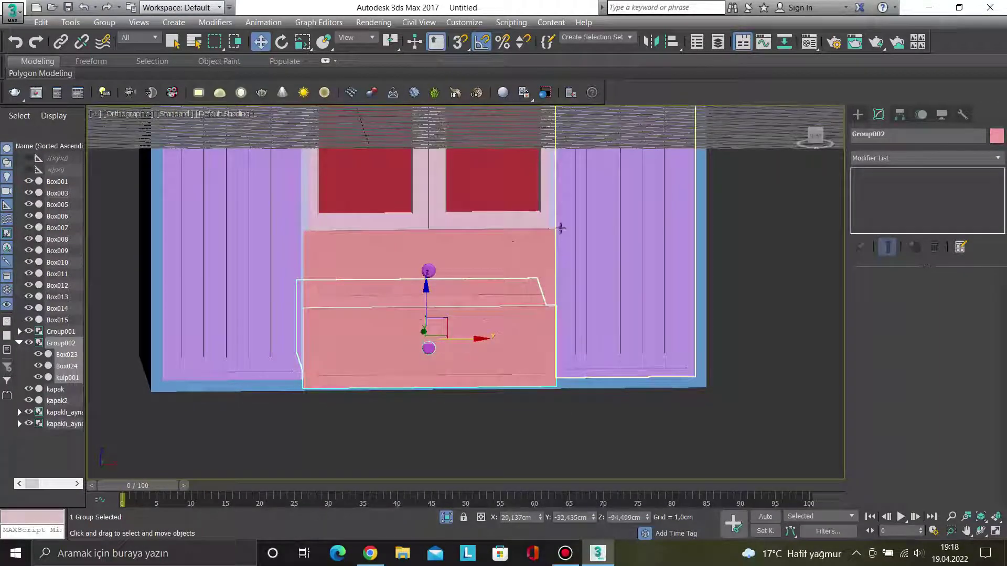
scroll(546, 220, up, 2)
scroll(547, 219, up, 3)
scroll(577, 220, down, 6)
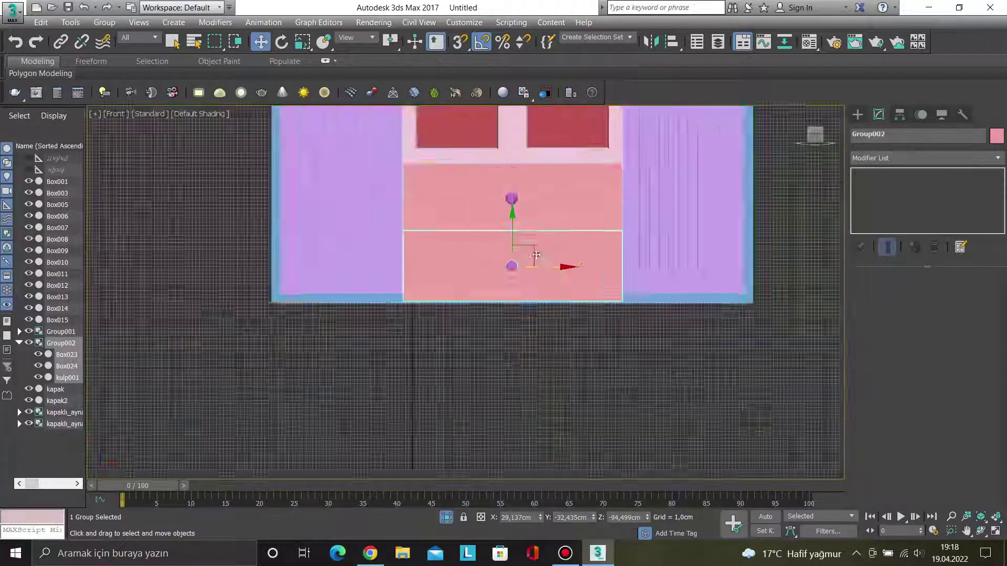
Isolate the left door kapak with Alt+Q and view it from the side.
key(f)
click(792, 347)
scroll(705, 337, down, 2)
mouse_move(704, 337)
middle_down()
mouse_move(718, 368)
mouse_move(712, 361)
middle_up()
scroll(489, 295, up, 4)
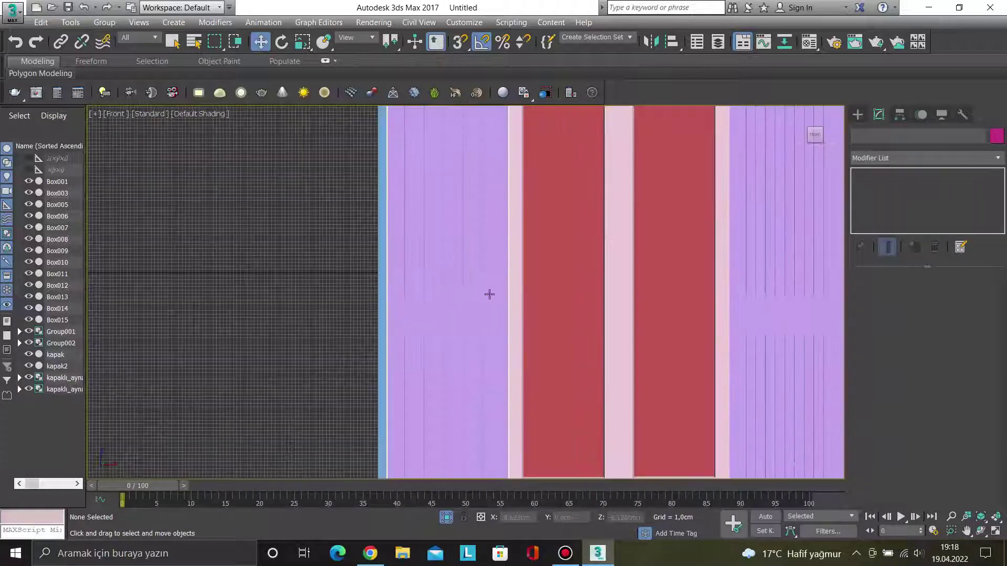
click(489, 295)
key(alt+q)
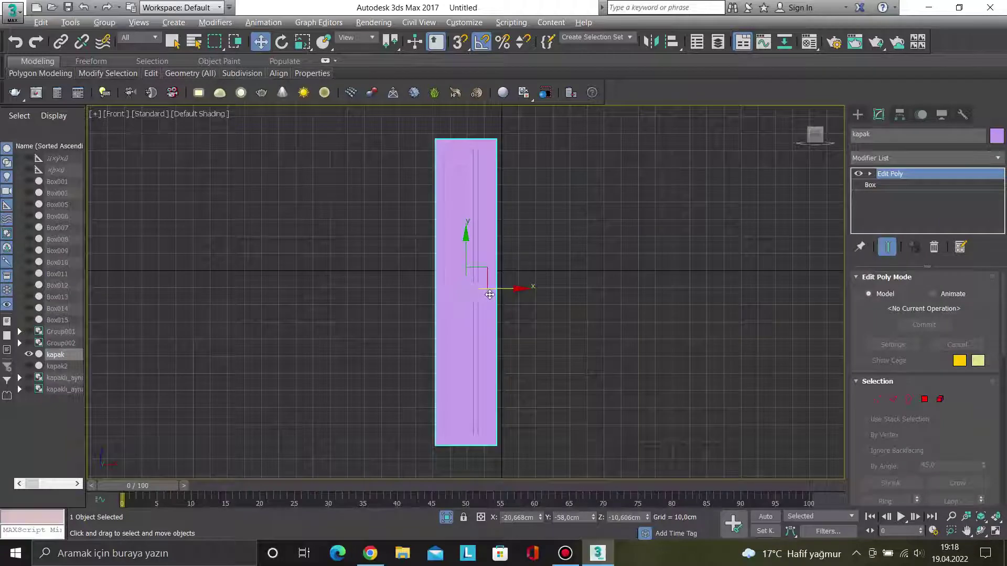
key(l)
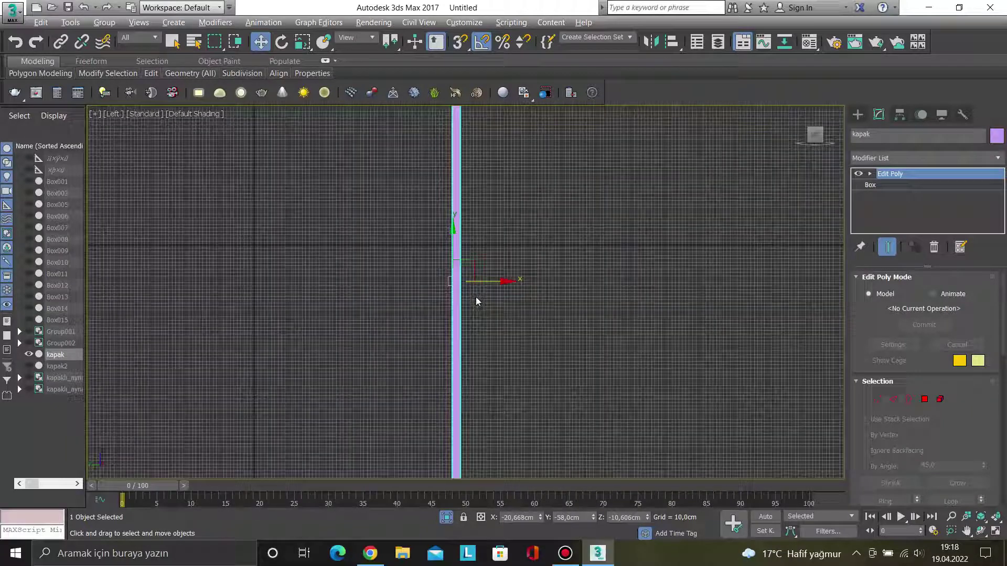
scroll(461, 273, up, 3)
click(856, 115)
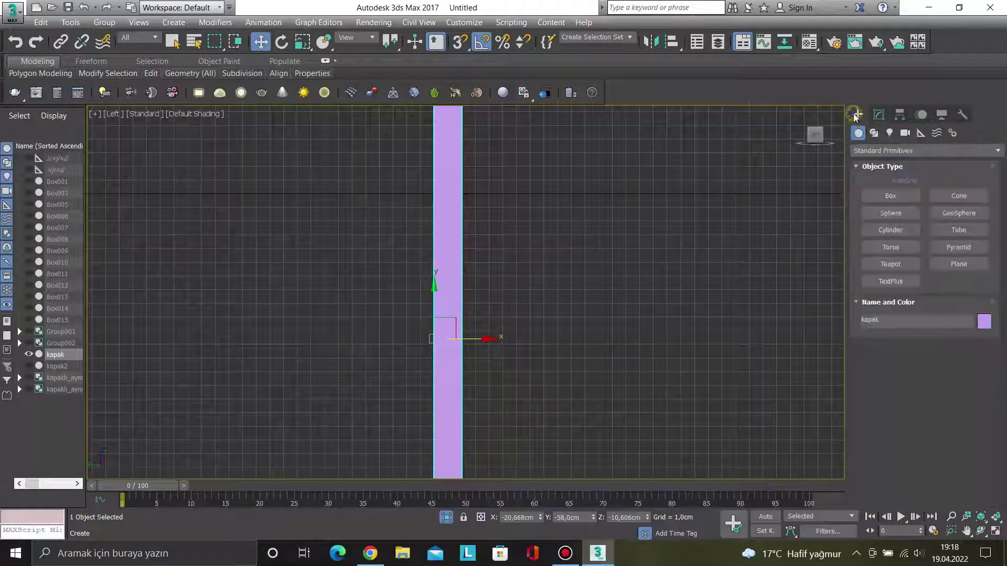
Draw a four-point handle line, Line001, out from the door's right edge.
click(873, 134)
click(903, 214)
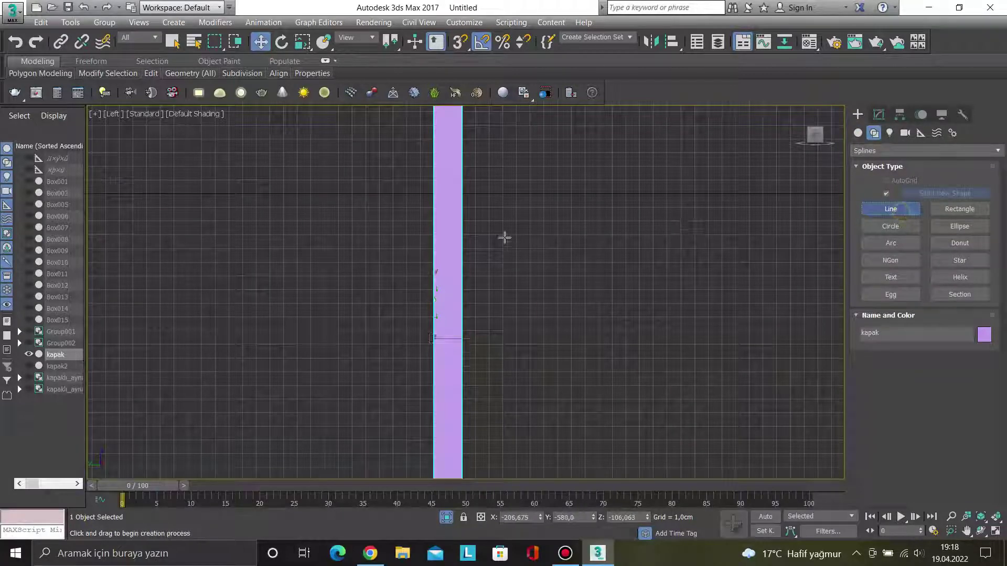
scroll(526, 270, down, 5)
scroll(517, 299, down, 3)
scroll(514, 296, up, 1)
scroll(510, 294, up, 2)
scroll(506, 305, up, 2)
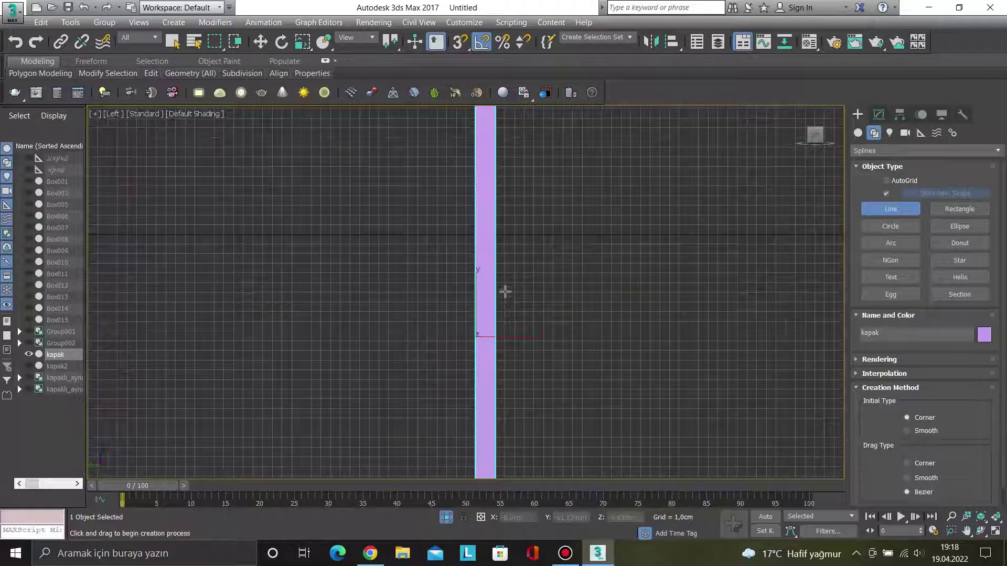
click(497, 277)
scroll(511, 274, up, 3)
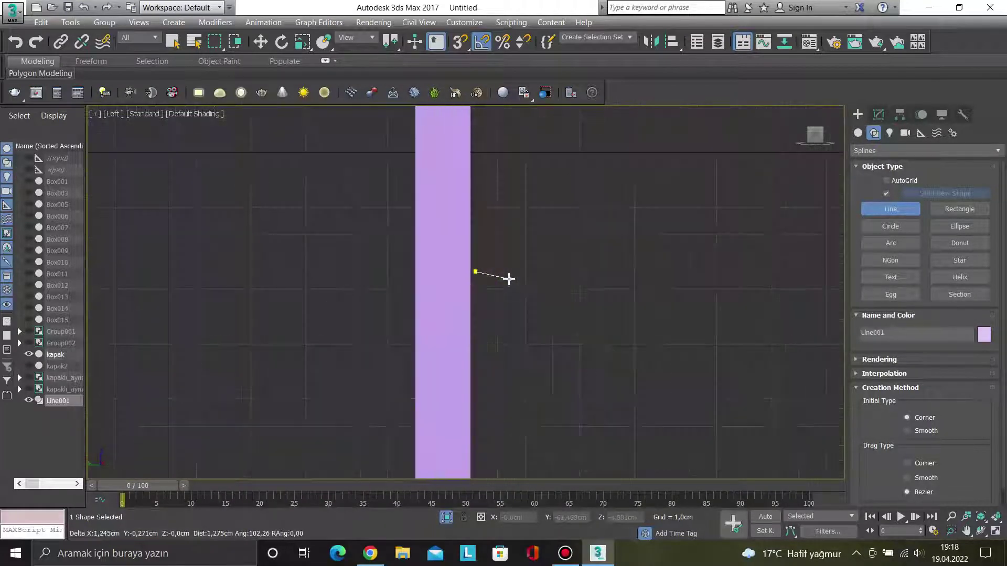
click(516, 272)
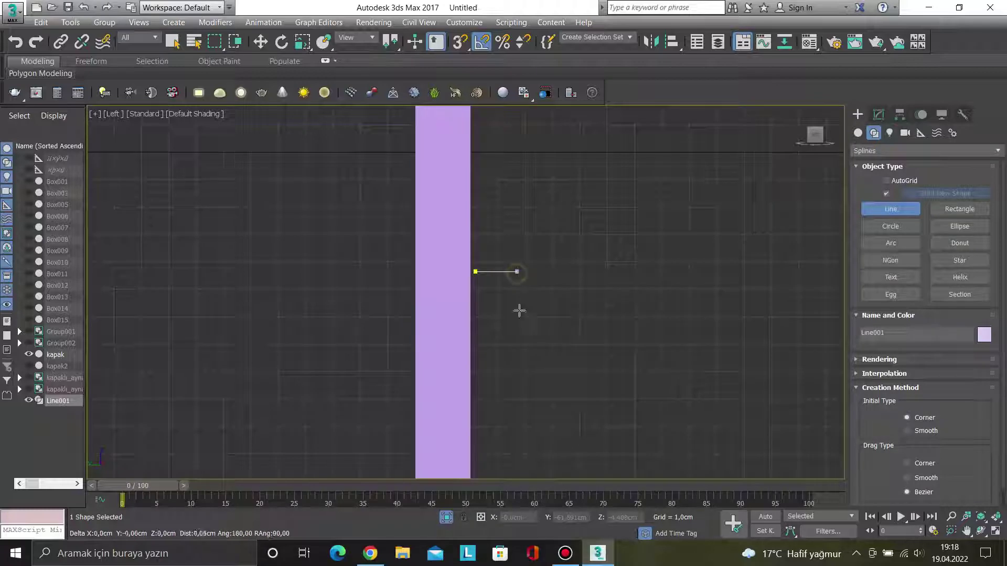
scroll(522, 356, down, 2)
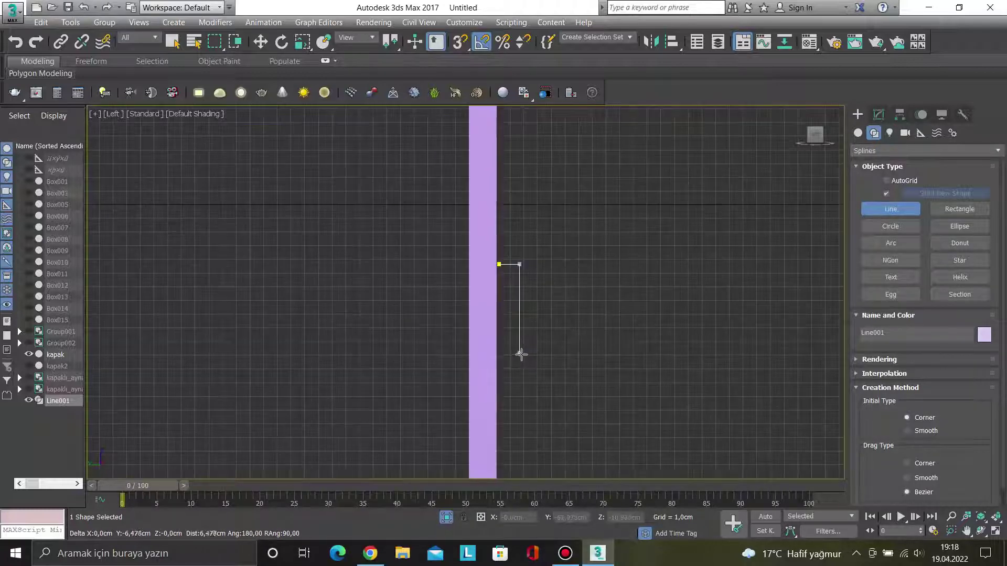
click(521, 356)
scroll(504, 356, up, 1)
scroll(504, 356, up, 1)
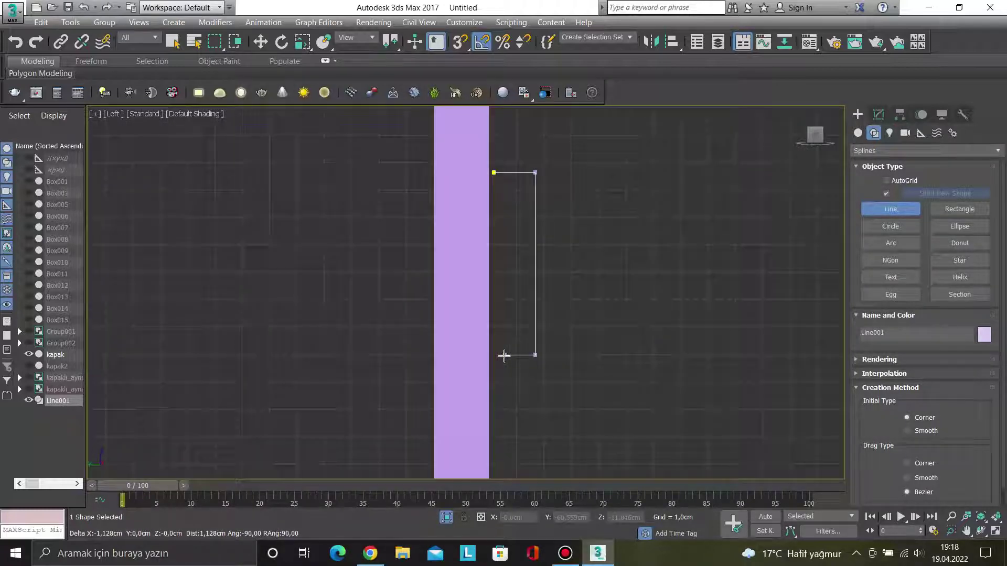
click(491, 356)
right_click(490, 357)
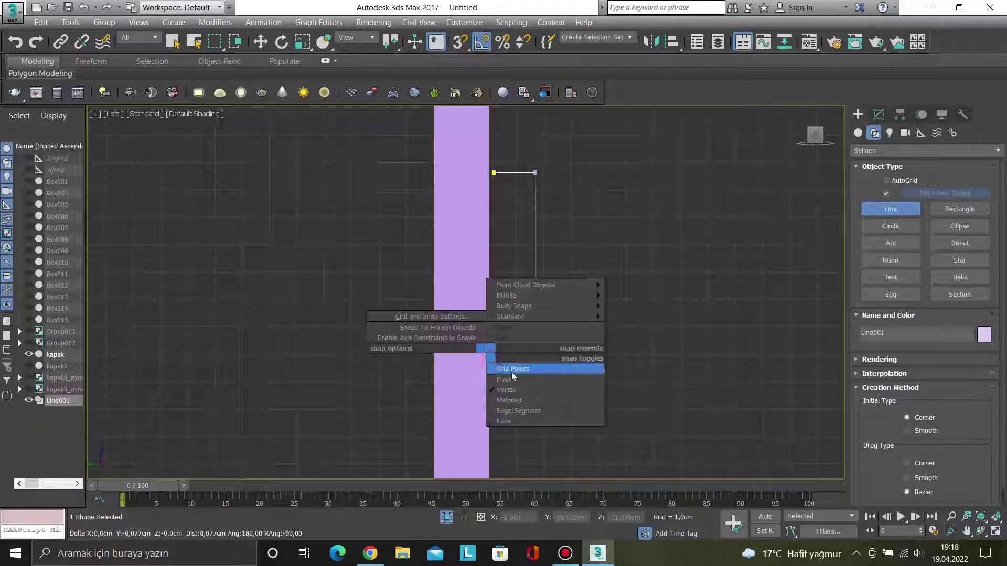
right_click(628, 365)
Make Line001 renderable in the viewport with a 0.6 × 0.2 cm rectangular profile.
click(879, 114)
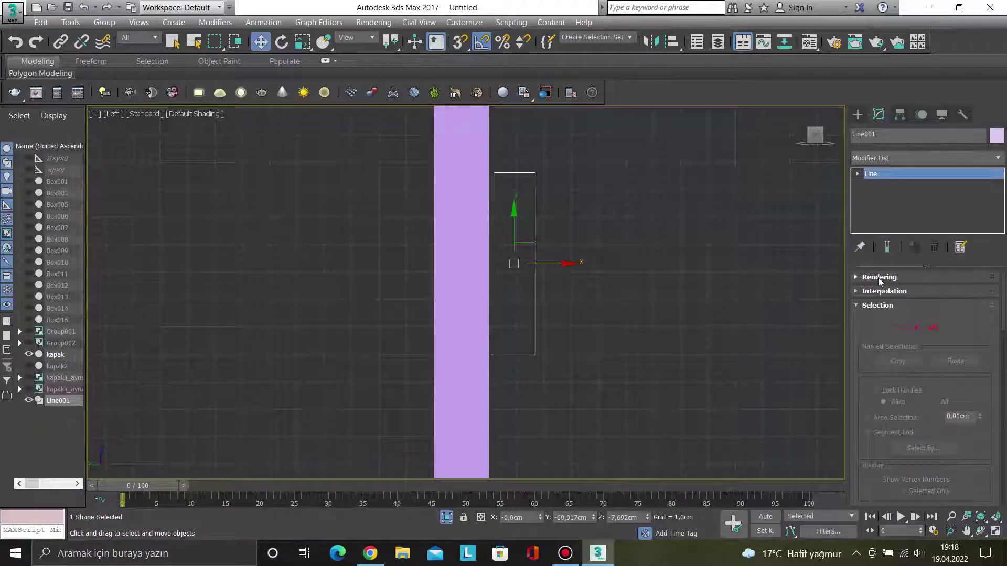
click(880, 278)
scroll(885, 302, up, 1)
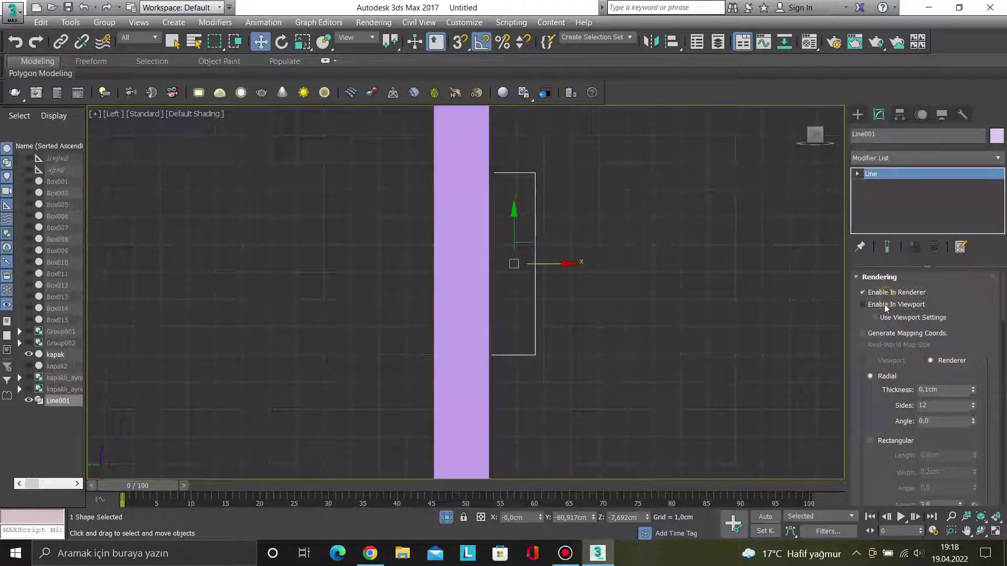
click(885, 306)
click(870, 440)
scroll(652, 389, down, 3)
mouse_move(653, 390)
alt+middle_down()
mouse_move(594, 409)
mouse_move(589, 383)
mouse_move(628, 357)
alt+middle_up()
scroll(589, 382, down, 2)
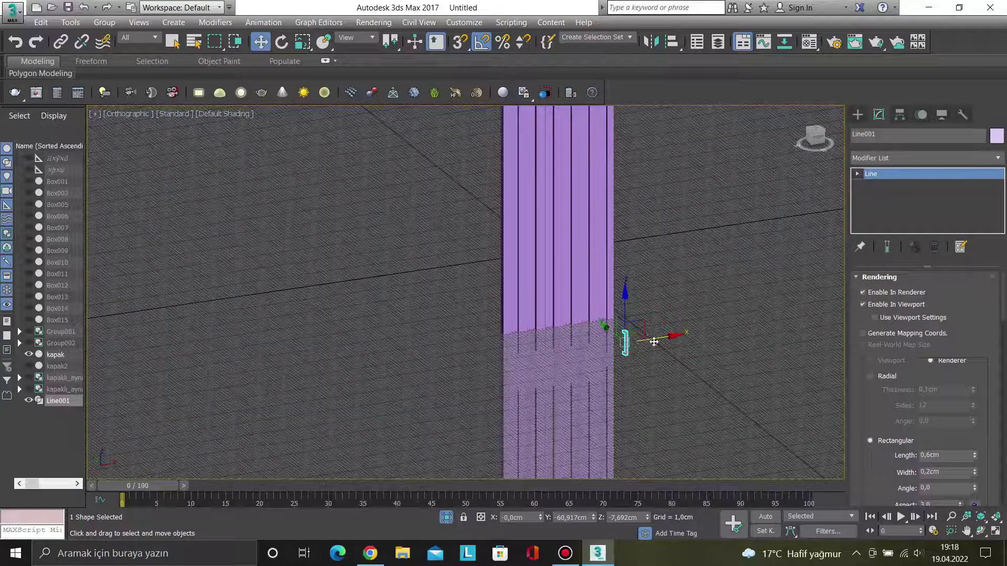
scroll(654, 342, up, 5)
Scale and move Line001 beside the door edge, then turn off Enable In Viewport.
click(704, 375)
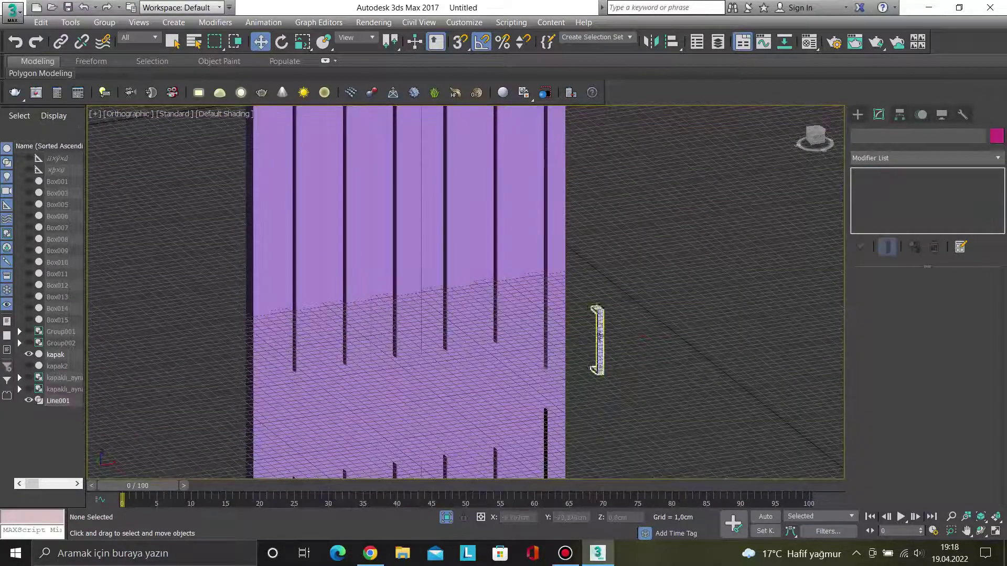
click(598, 333)
key(f)
scroll(559, 362, down, 3)
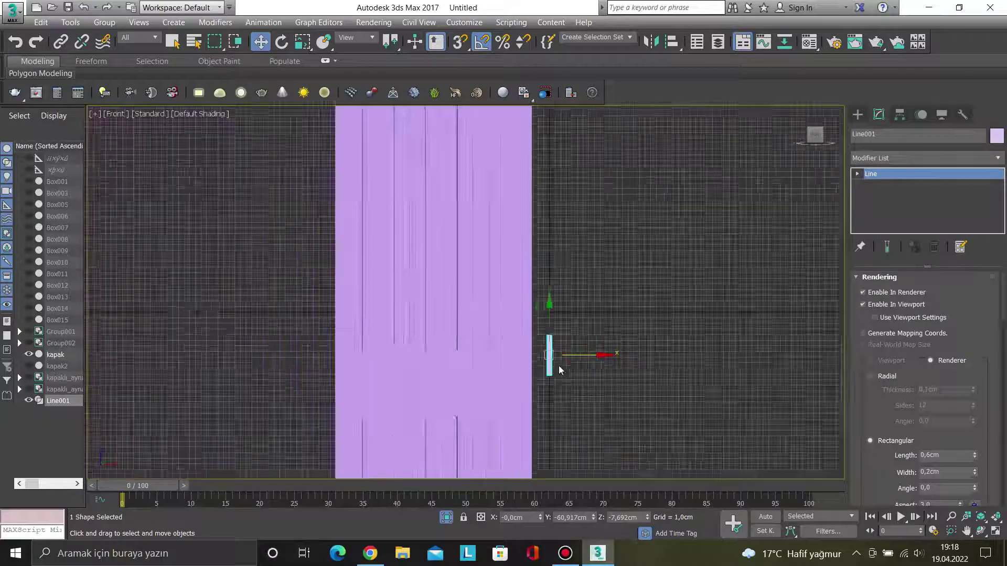
scroll(629, 304, down, 2)
scroll(616, 309, up, 3)
key(r)
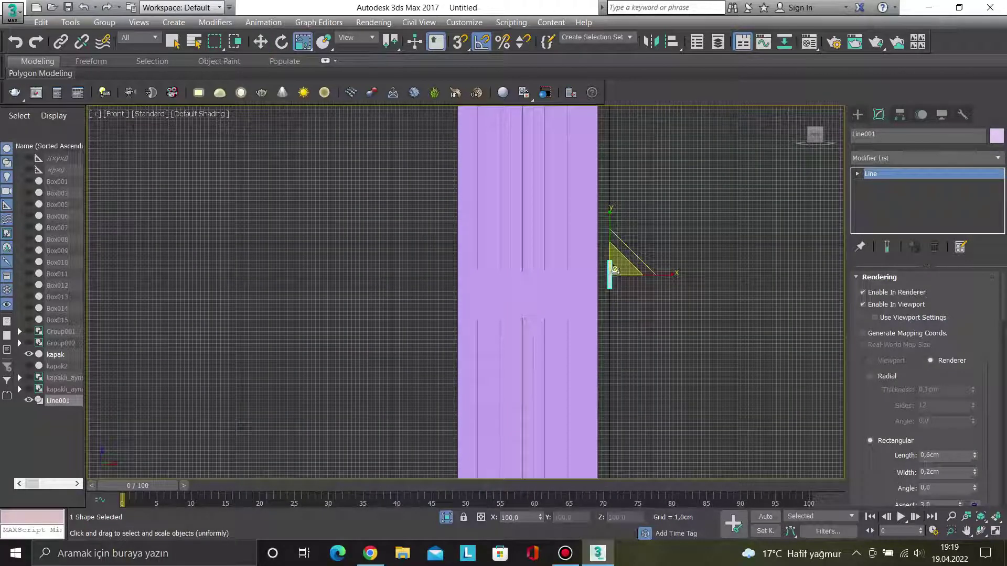
scroll(631, 298, down, 2)
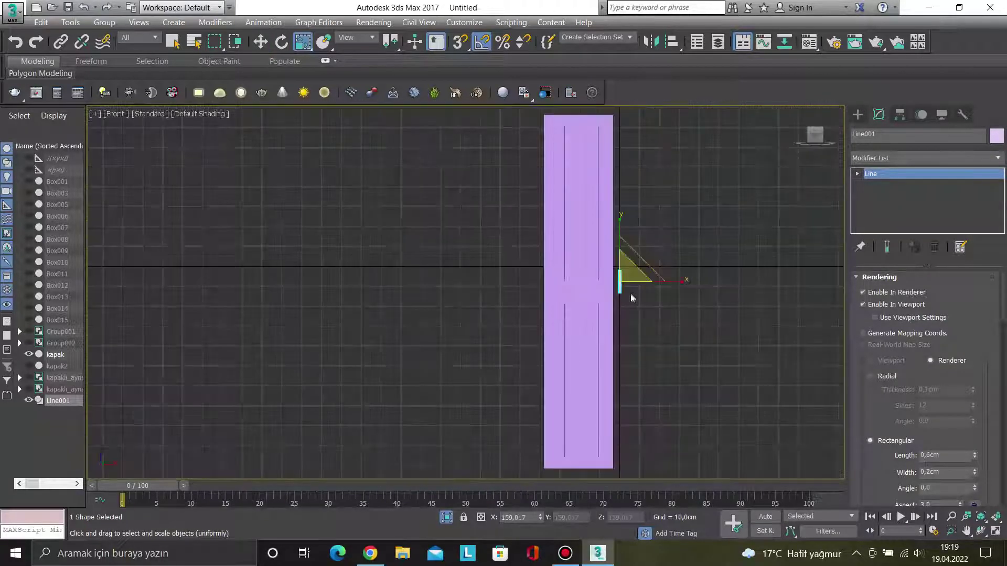
key(w)
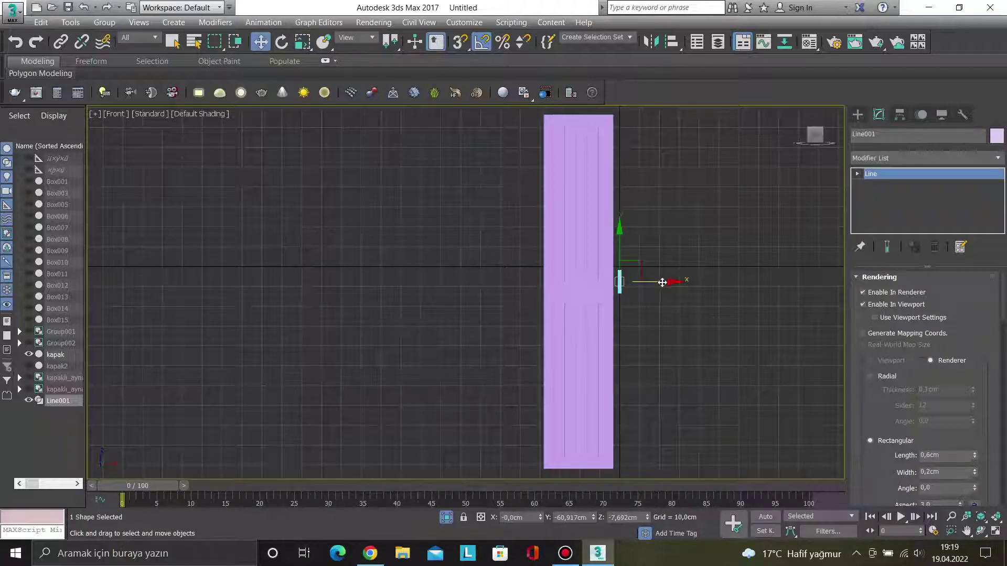
scroll(609, 283, up, 2)
scroll(609, 283, up, 1)
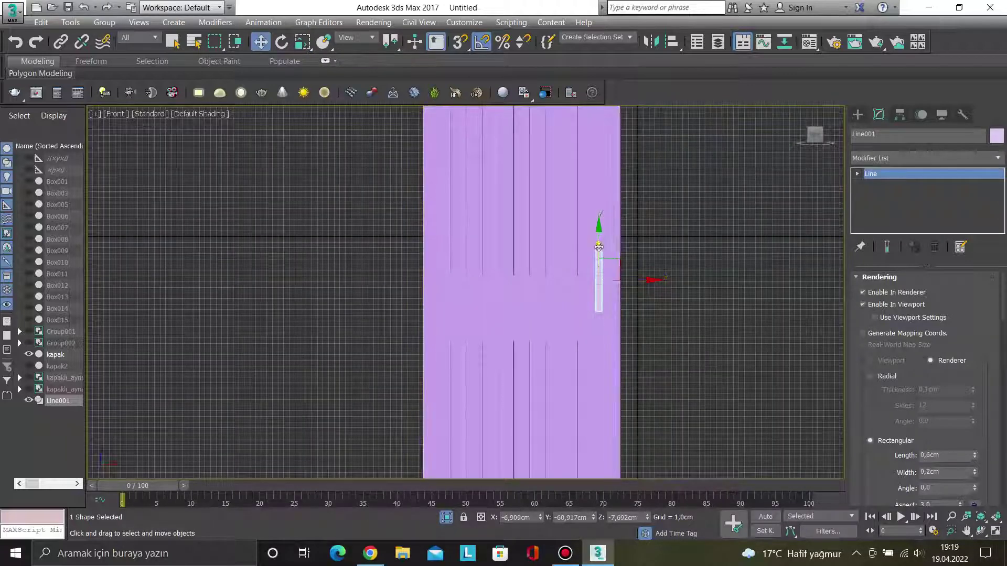
mouse_move(599, 259)
alt+middle_down()
mouse_move(667, 315)
mouse_move(640, 312)
alt+middle_up()
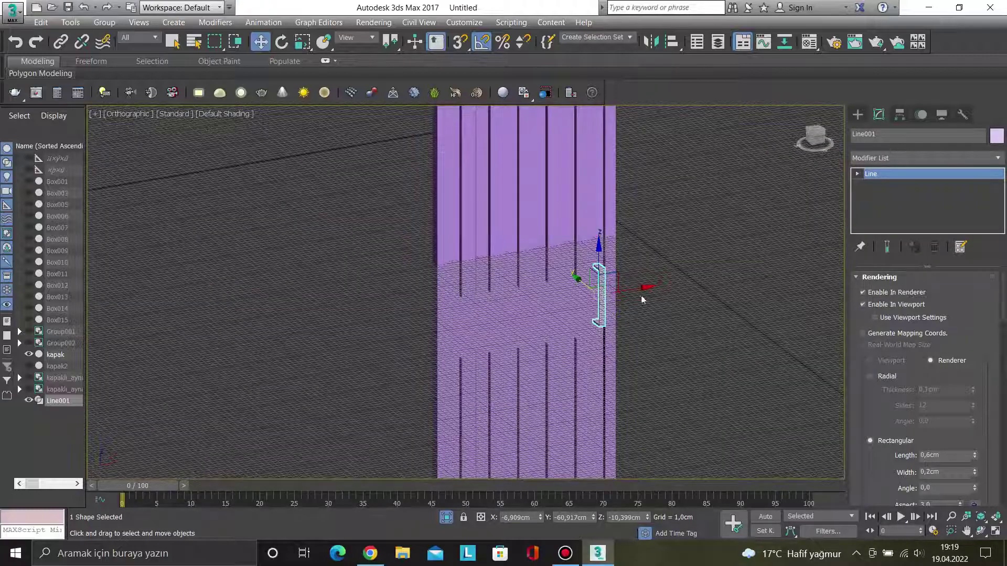
click(875, 306)
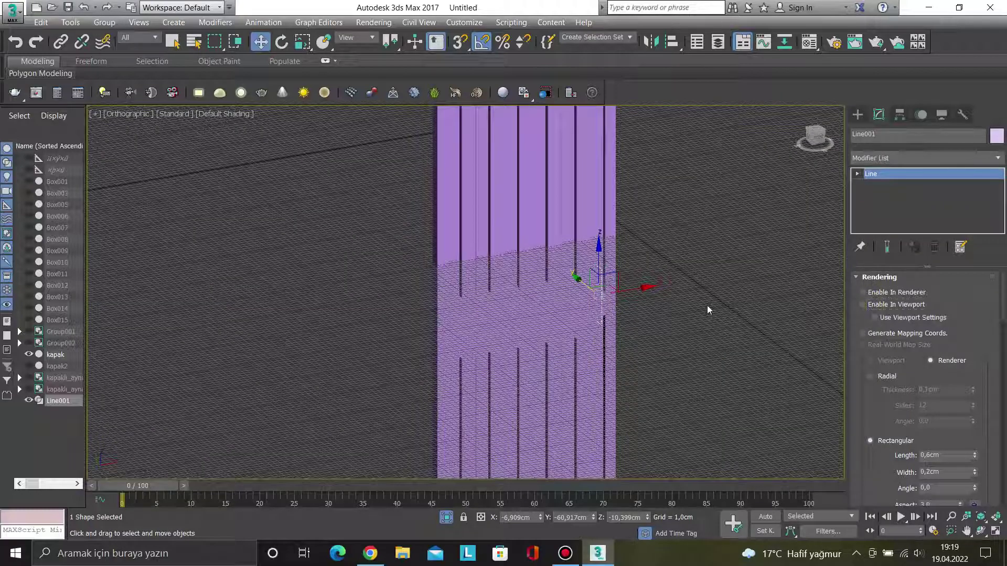
Lengthen the handle line by raising its top vertex and lowering its bottom vertex.
key(f)
key(z)
drag(608, 275, 423, 118)
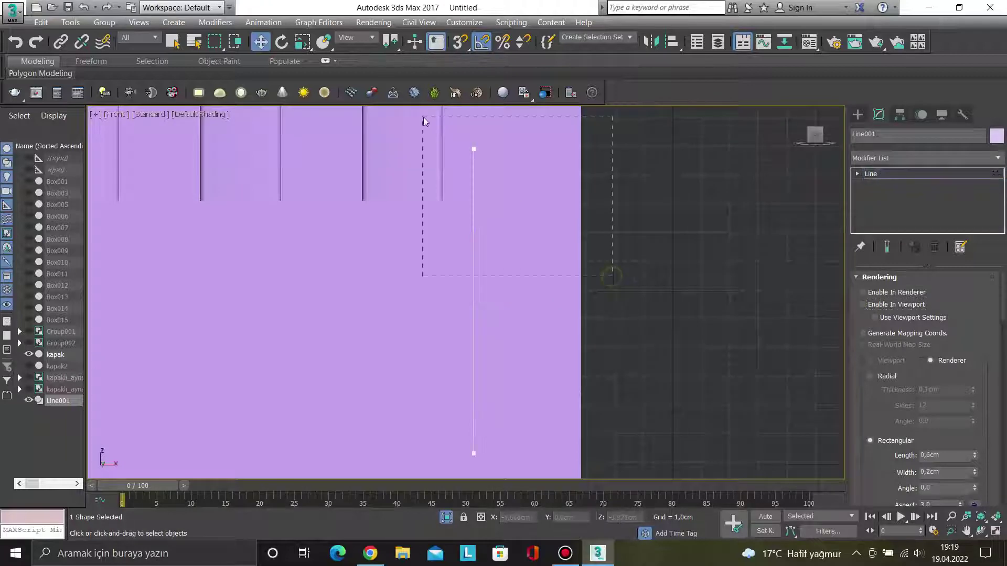
scroll(495, 215, down, 3)
scroll(529, 223, down, 2)
scroll(534, 224, down, 2)
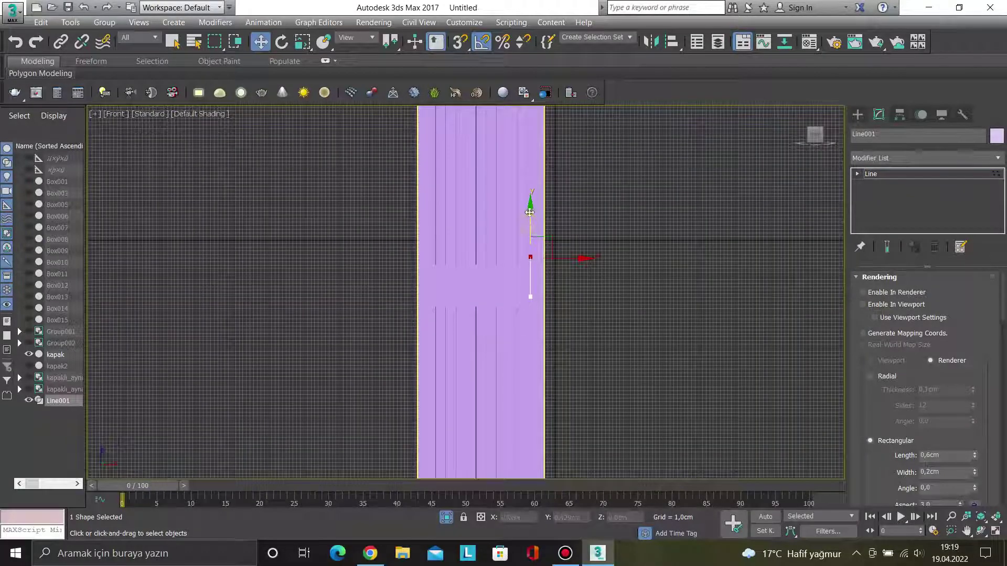
drag(530, 213, 529, 206)
scroll(538, 262, down, 4)
scroll(540, 272, up, 3)
click(536, 276)
scroll(518, 272, up, 2)
drag(548, 244, 548, 248)
key(1)
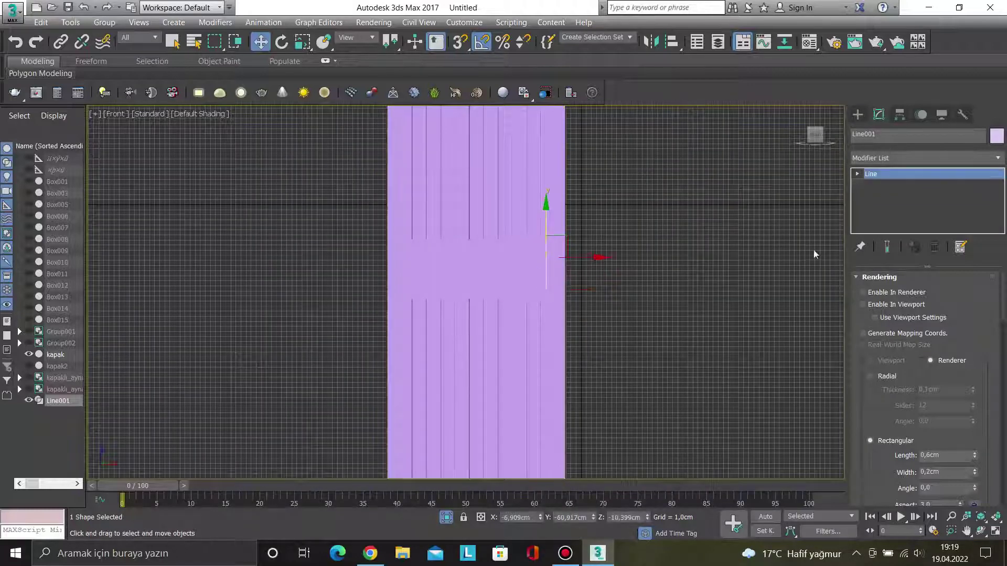
Re-enable Enable In Viewport on Line001 and add an Edit Poly modifier.
click(884, 307)
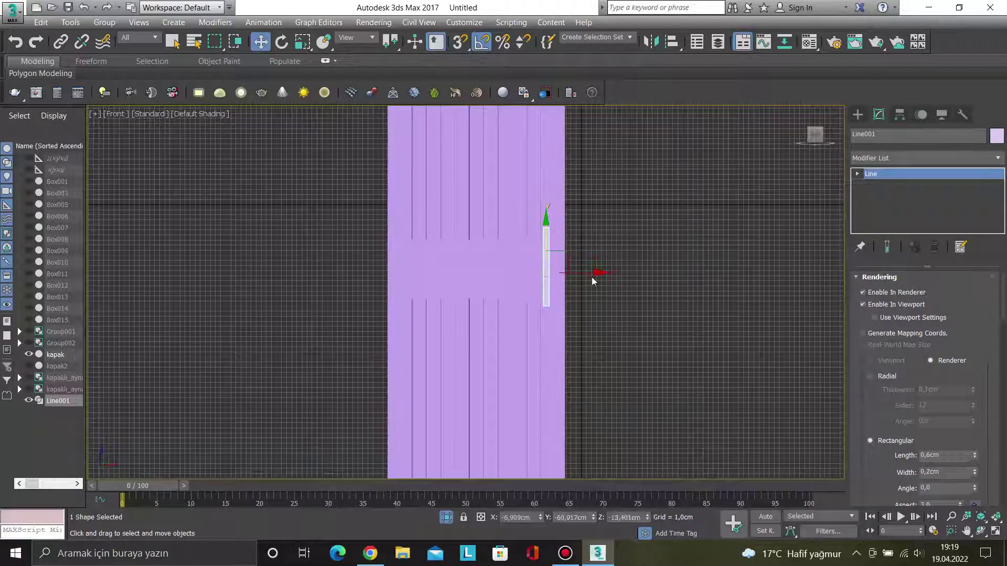
alt+middle_drag(577, 257, 593, 247)
click(912, 158)
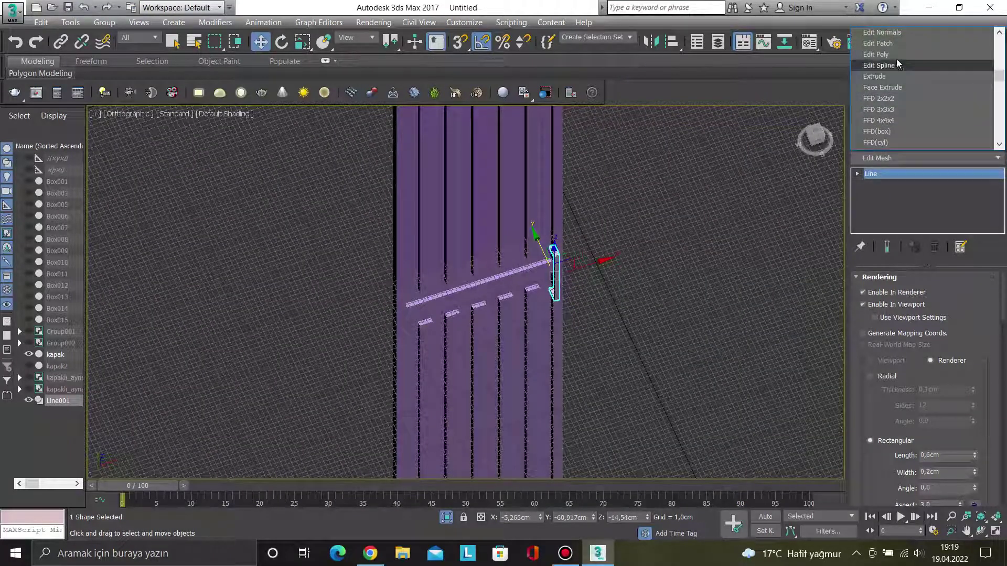
click(793, 121)
click(631, 244)
scroll(577, 246, up, 4)
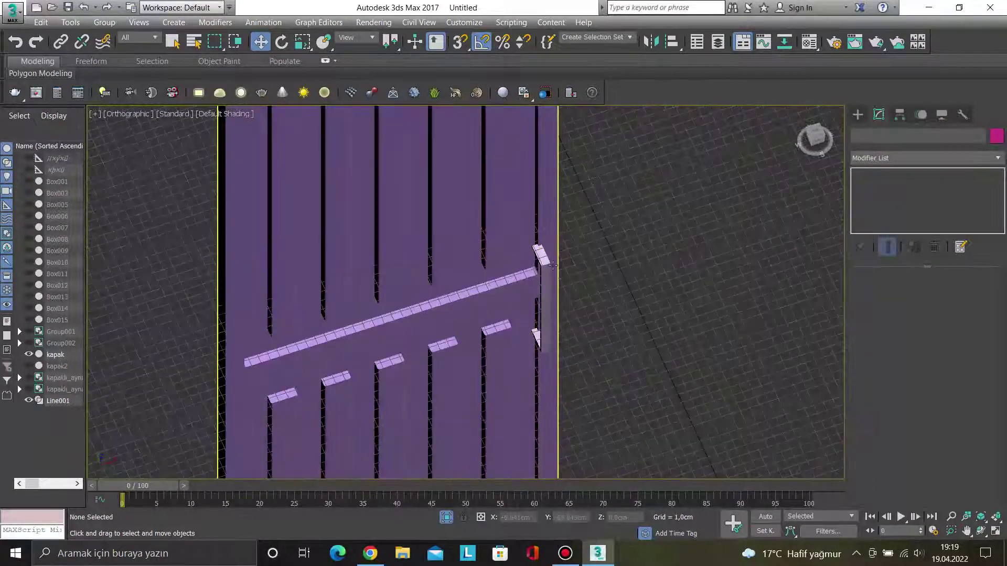
Nudge the handle along X until it sits against the door's right edge.
click(547, 265)
mouse_move(578, 247)
alt+middle_down()
mouse_move(600, 218)
mouse_move(585, 224)
mouse_move(572, 299)
alt+middle_up()
drag(574, 301, 588, 304)
alt+middle_drag(589, 305, 630, 315)
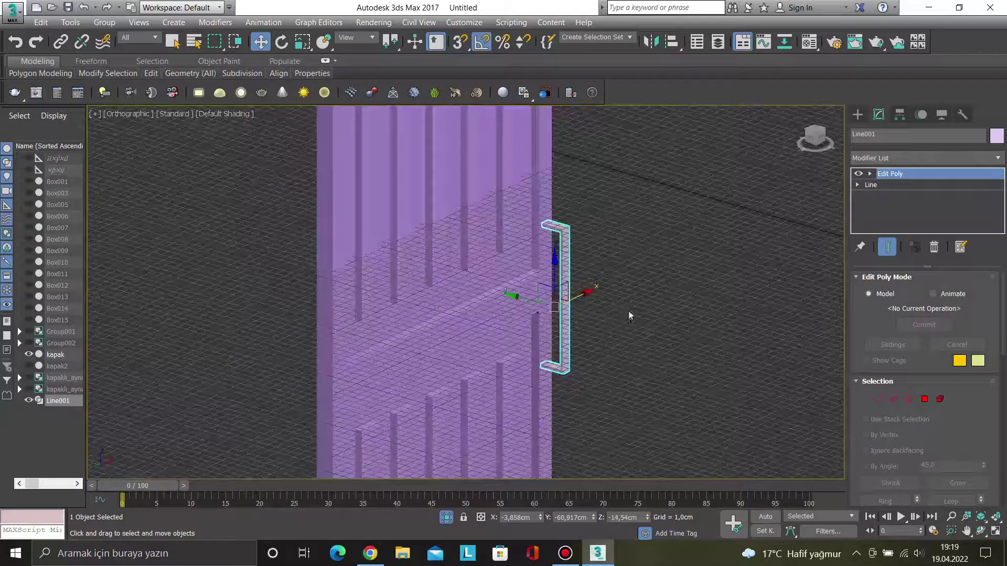
key(p)
scroll(431, 313, down, 2)
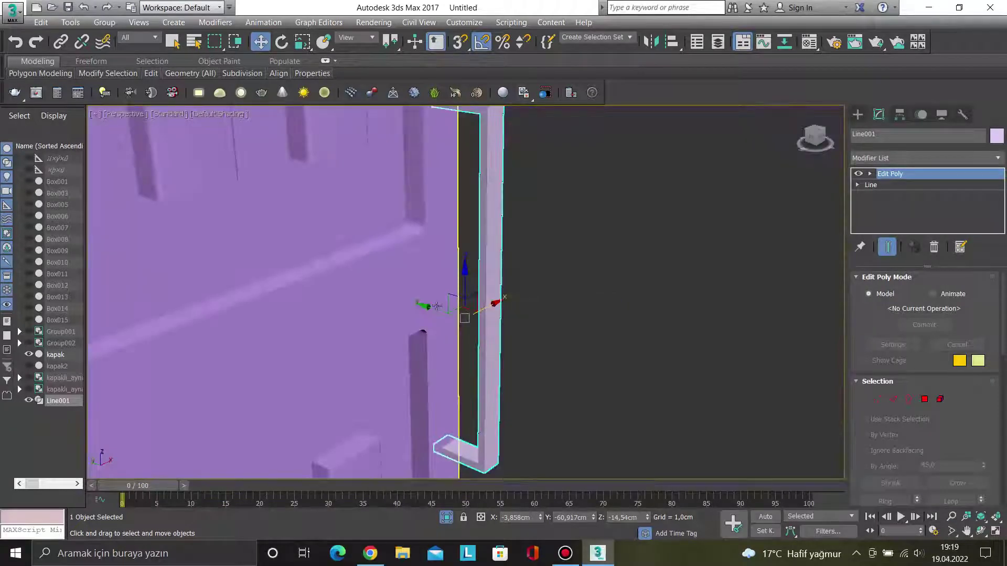
drag(431, 313, 441, 317)
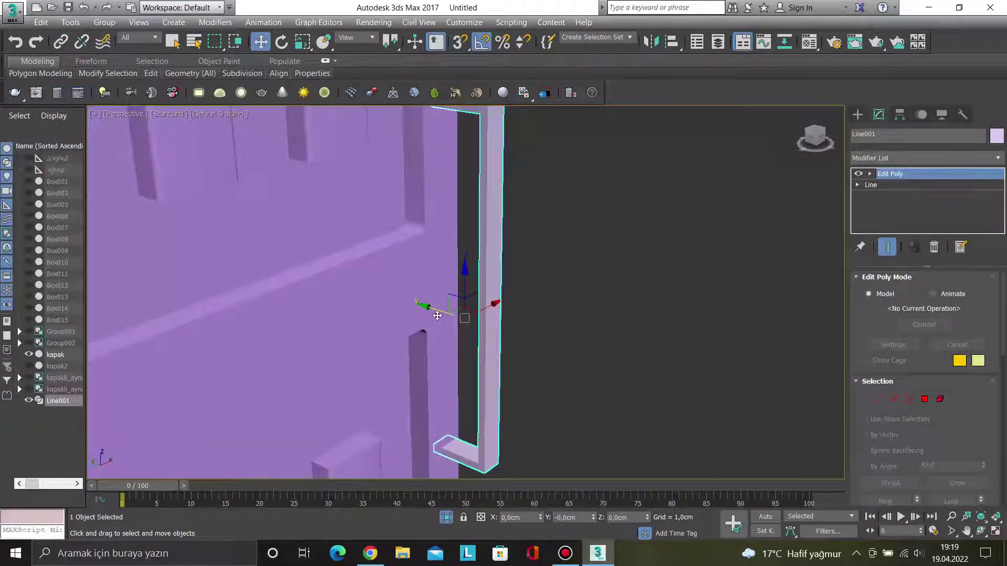
alt+middle_drag(442, 317, 496, 325)
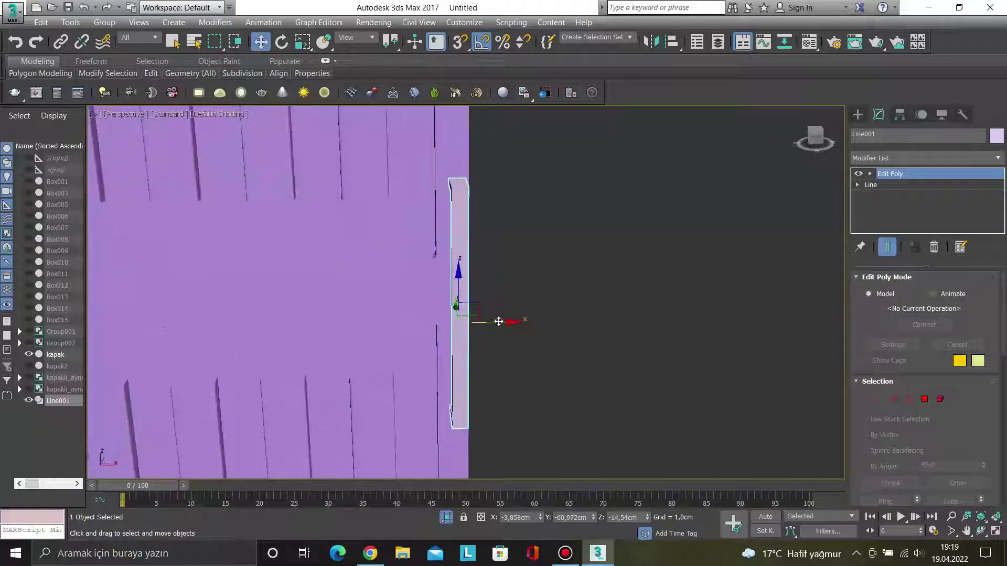
drag(499, 320, 494, 320)
alt+middle_drag(496, 321, 566, 303)
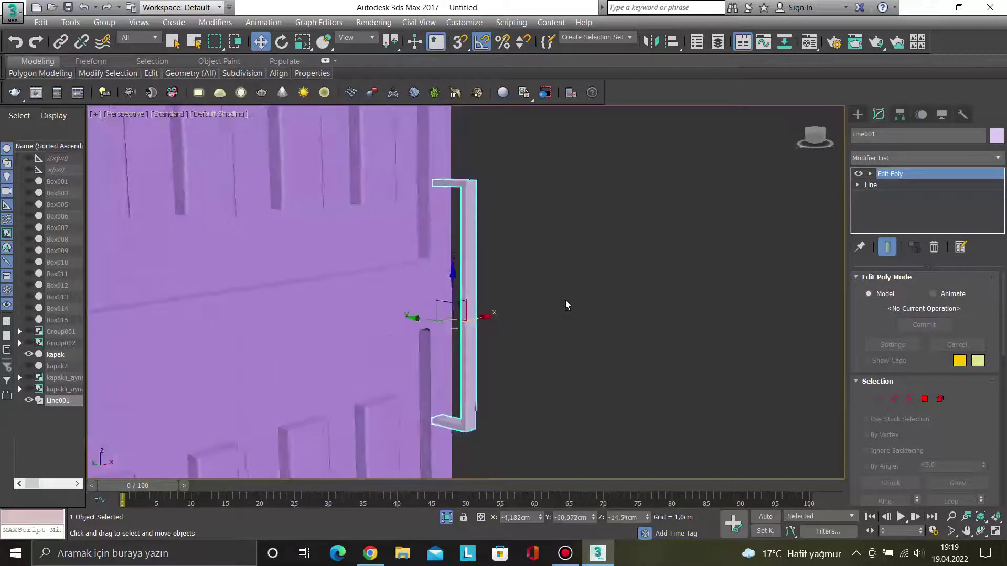
scroll(466, 213, up, 5)
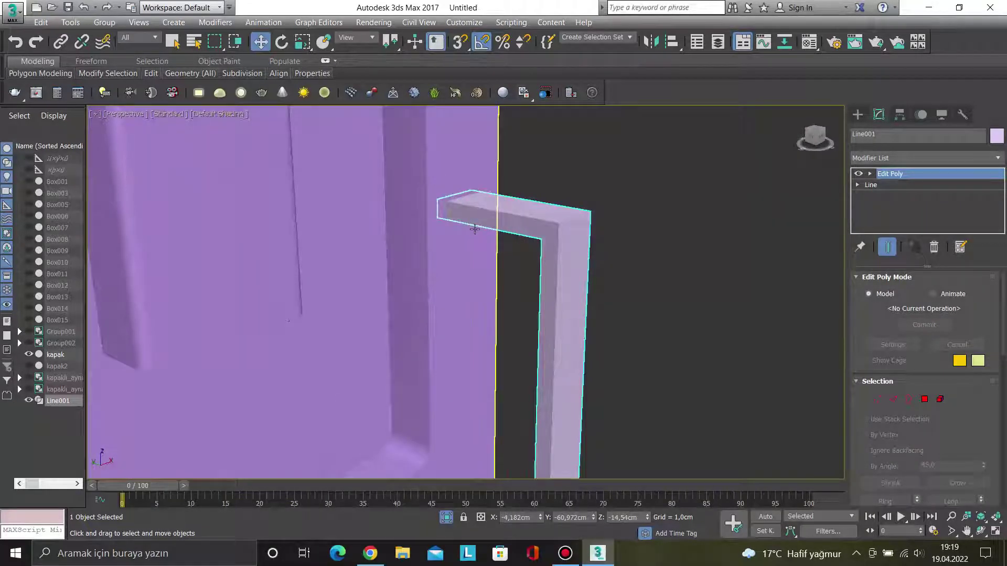
In wireframe front view, raise the handle's two top vertices.
key(f)
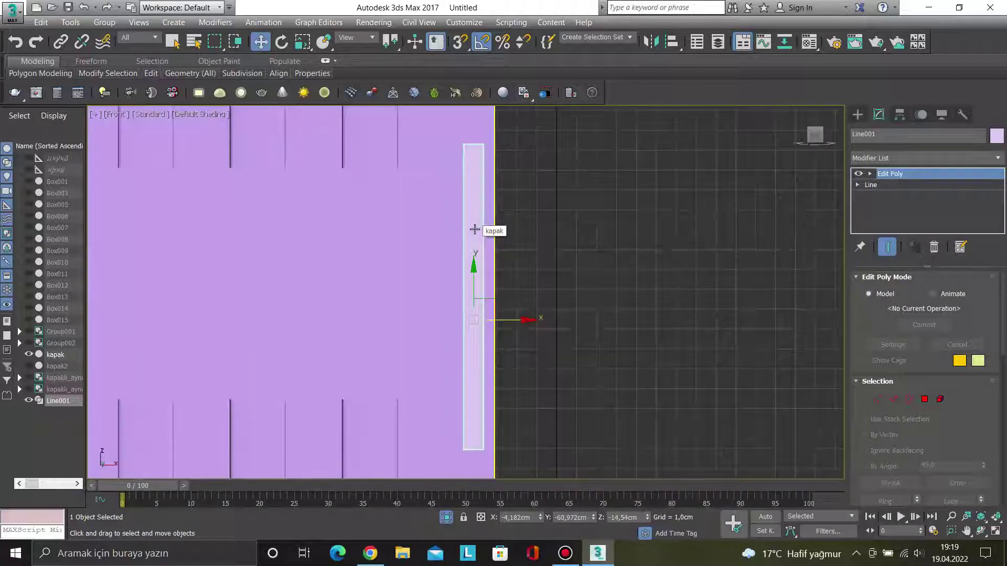
key(1)
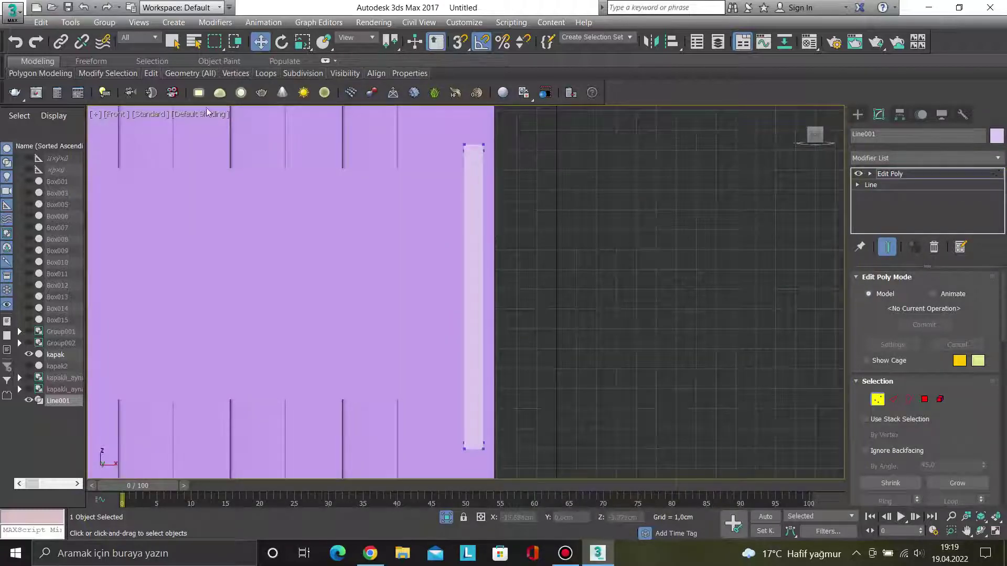
click(205, 115)
click(247, 216)
scroll(430, 166, up, 3)
mouse_move(479, 137)
mouse_down()
mouse_move(511, 126)
mouse_move(515, 139)
mouse_up()
scroll(551, 199, down, 3)
scroll(550, 384, up, 3)
scroll(550, 384, up, 2)
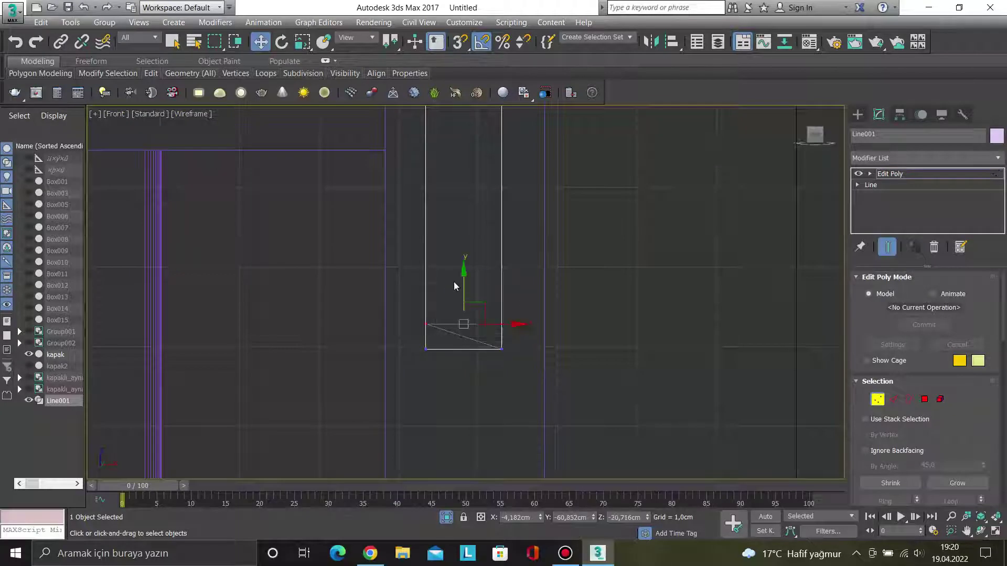
drag(461, 282, 461, 261)
Return to shaded display and check the handle's shape from front and angled views.
click(193, 113)
click(238, 125)
mouse_move(238, 126)
alt+middle_down()
mouse_move(363, 207)
mouse_move(400, 207)
alt+middle_up()
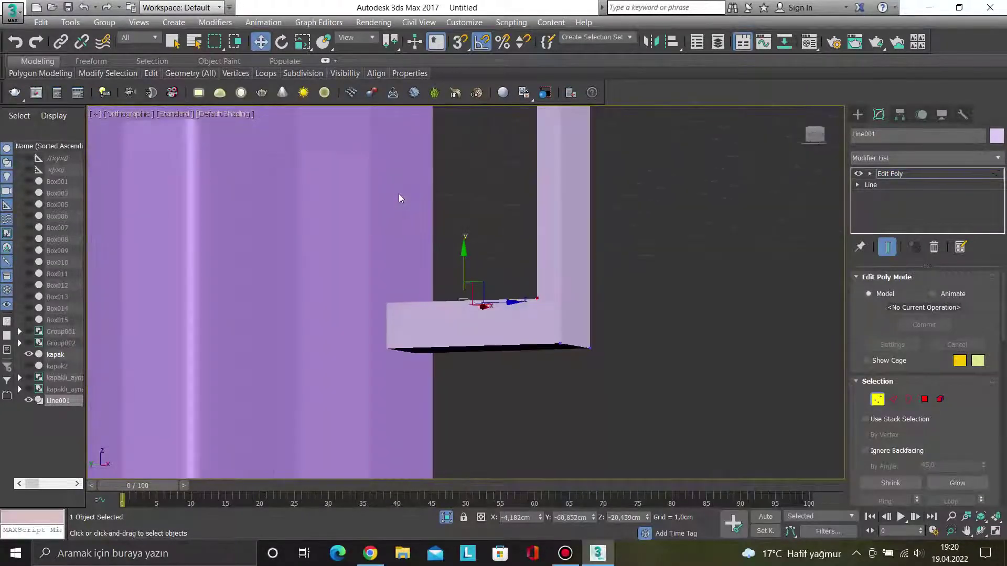
scroll(399, 218, down, 2)
scroll(398, 218, down, 2)
click(508, 262)
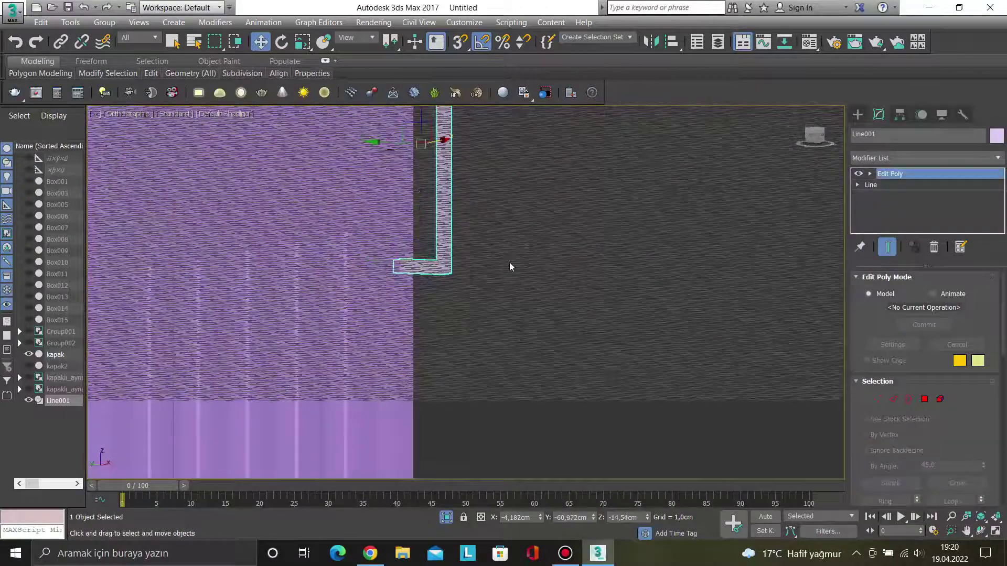
click(447, 220)
key(f)
scroll(446, 219, down, 2)
click(508, 240)
scroll(506, 239, down, 2)
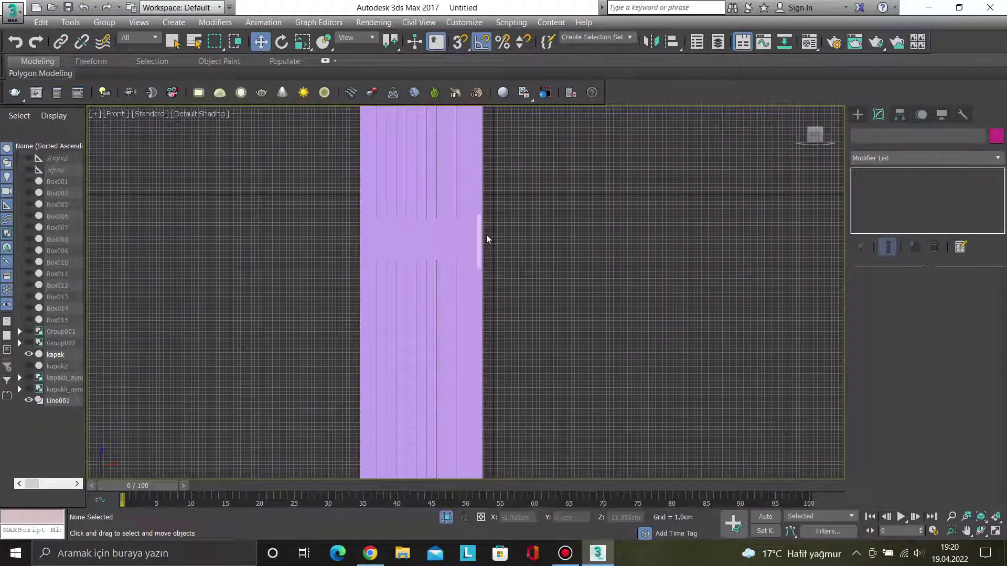
scroll(486, 234, down, 3)
scroll(498, 247, up, 5)
Set the handle bar Line001's object color to black and unhide all wardrobe parts.
click(420, 260)
click(999, 136)
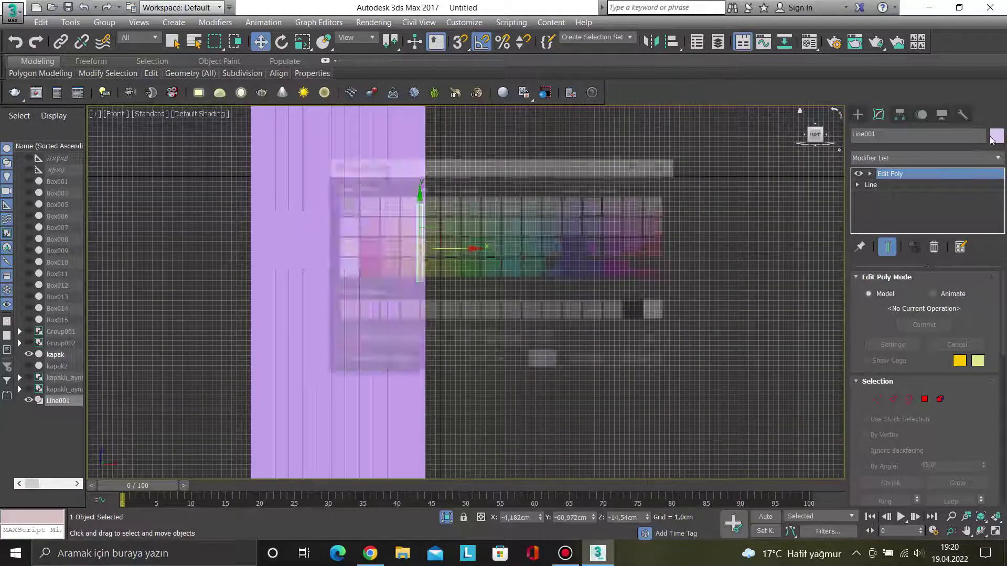
click(645, 312)
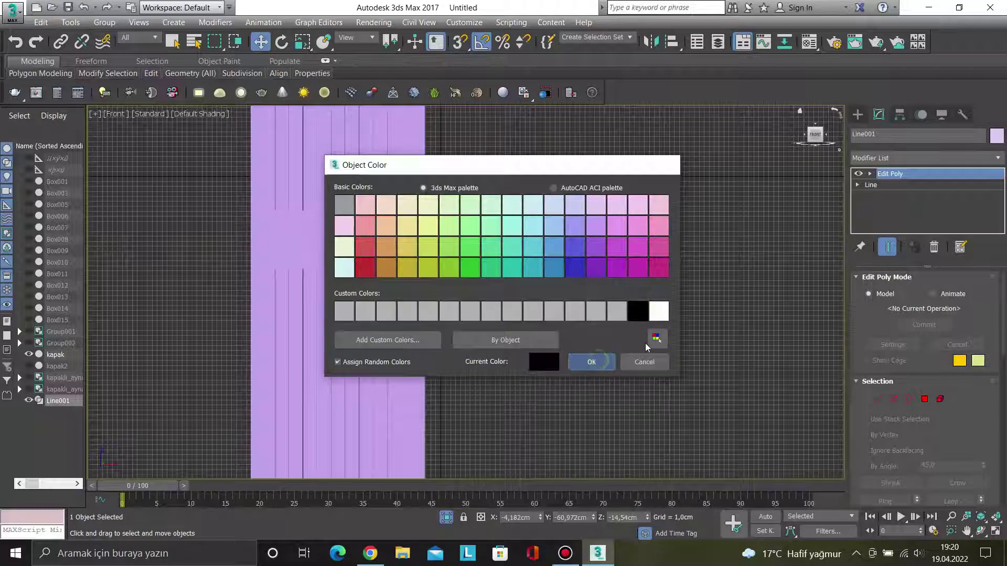
click(599, 361)
click(556, 301)
right_click(352, 236)
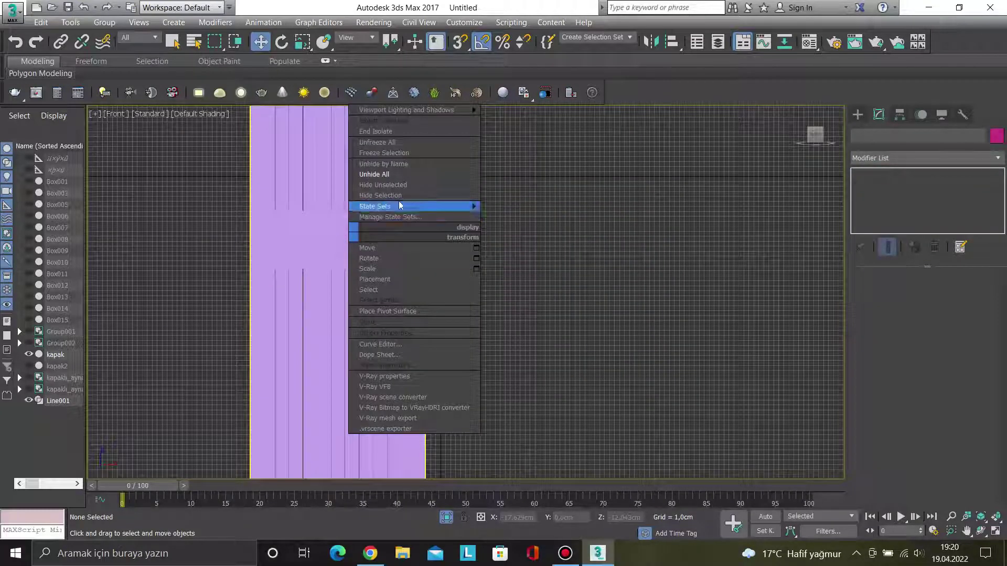
click(393, 174)
Shift the black handle bar slightly left along X, then drag a copy toward the right.
click(419, 244)
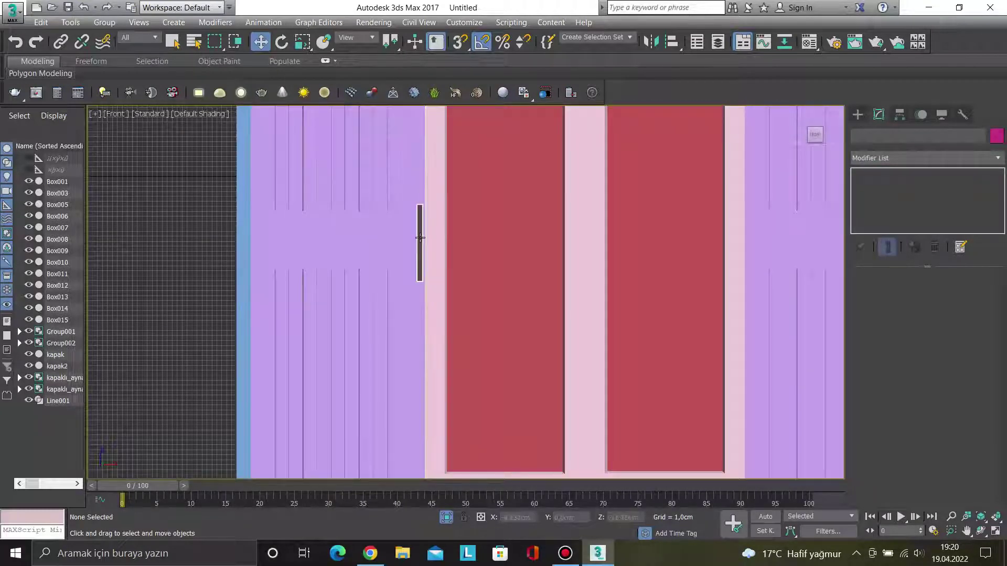
key(z)
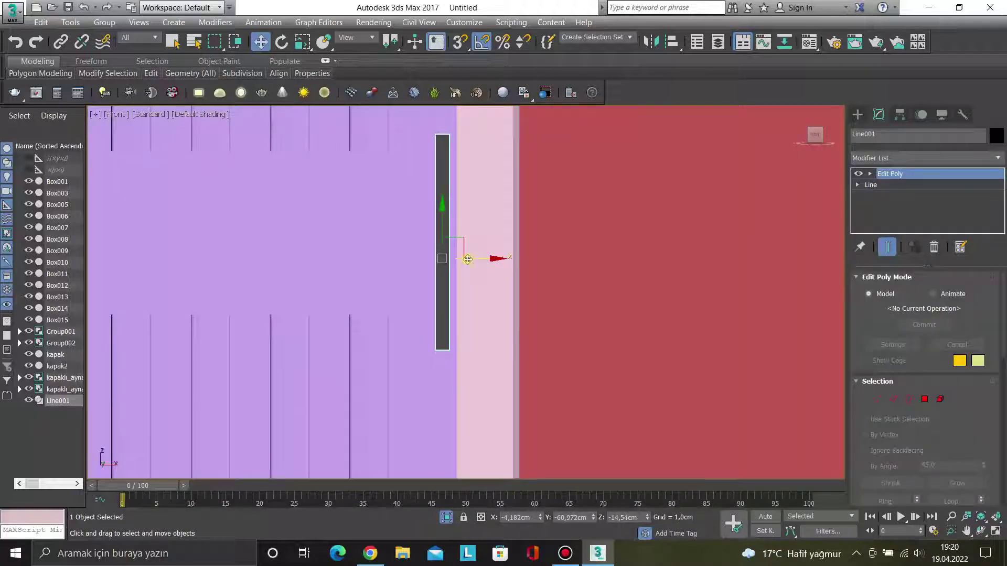
drag(468, 258, 449, 260)
scroll(448, 260, down, 3)
scroll(449, 257, down, 2)
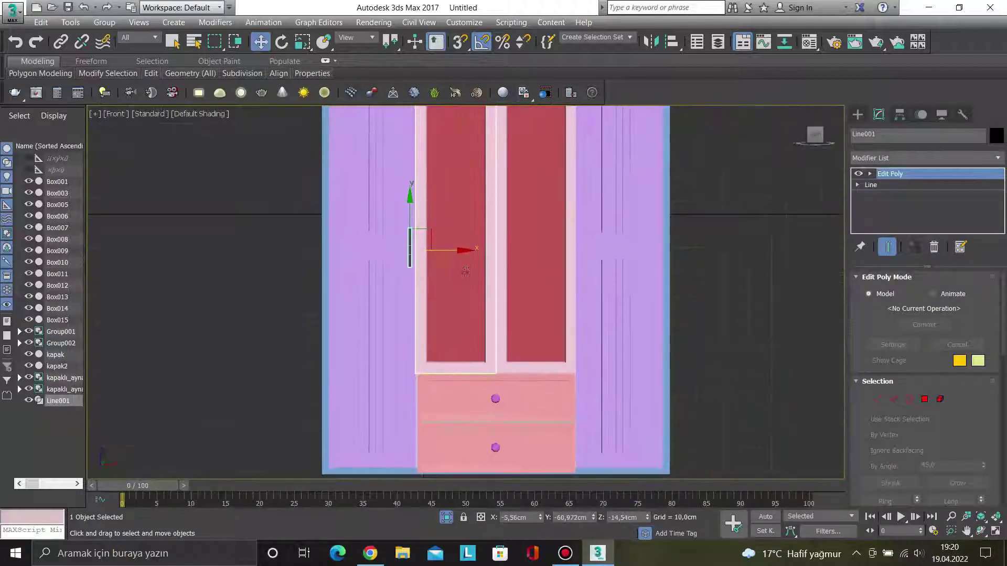
shift+drag(450, 252, 621, 251)
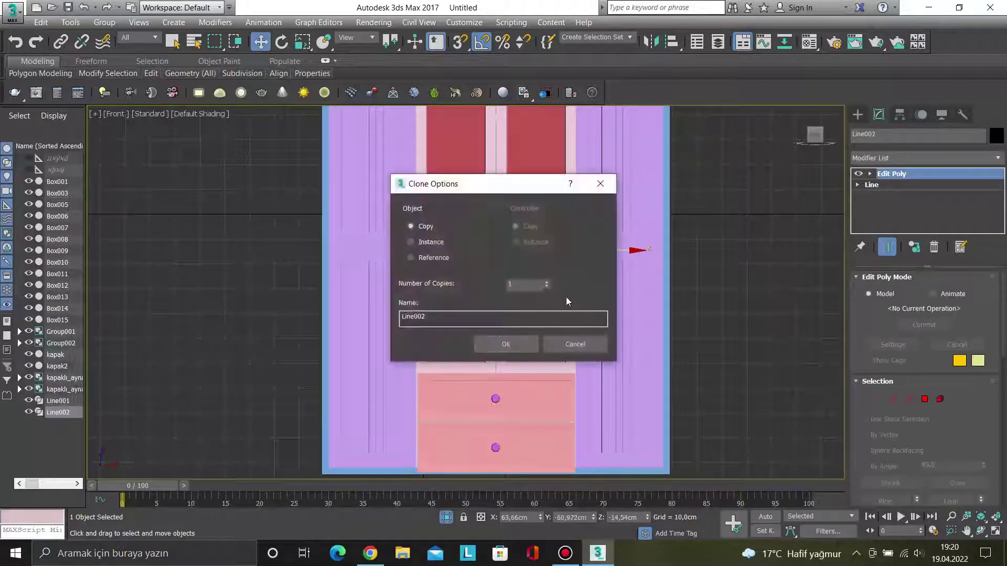
Clone the handle bar as a Copy onto a centre door and nudge it slightly left.
click(506, 344)
shift+drag(622, 250, 543, 248)
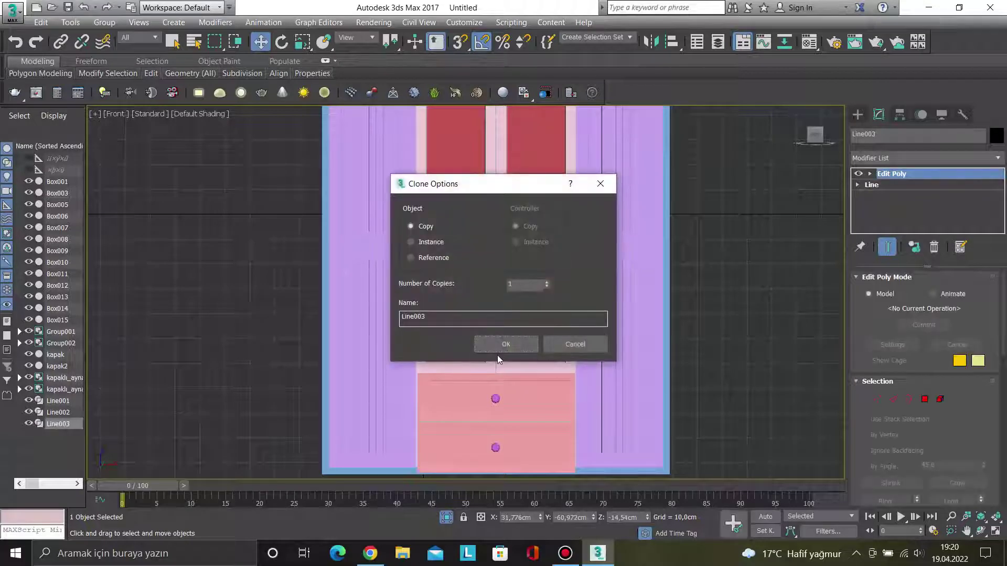
click(505, 342)
scroll(503, 315, up, 2)
scroll(509, 314, up, 2)
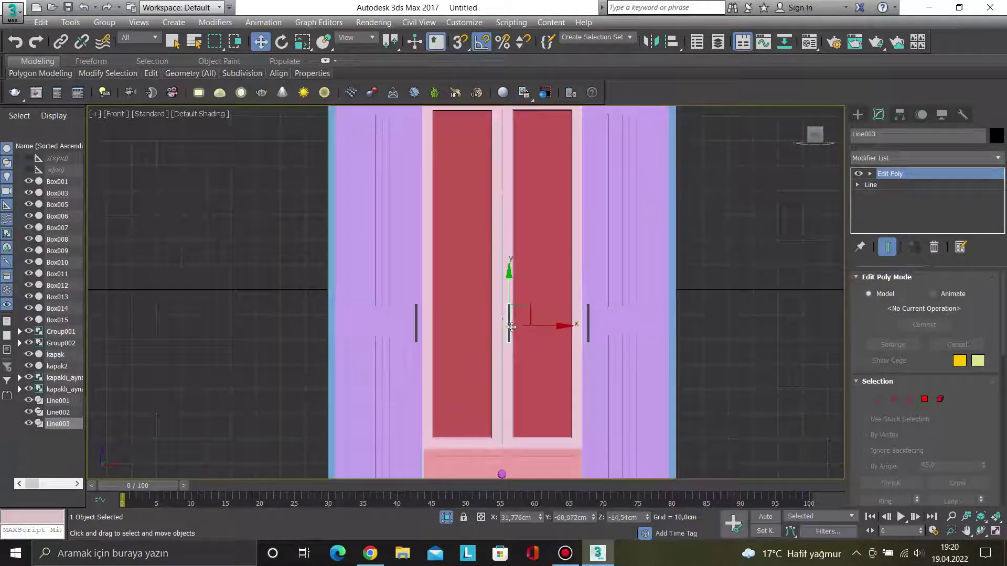
scroll(525, 325, up, 4)
scroll(549, 333, up, 2)
drag(550, 333, 446, 327)
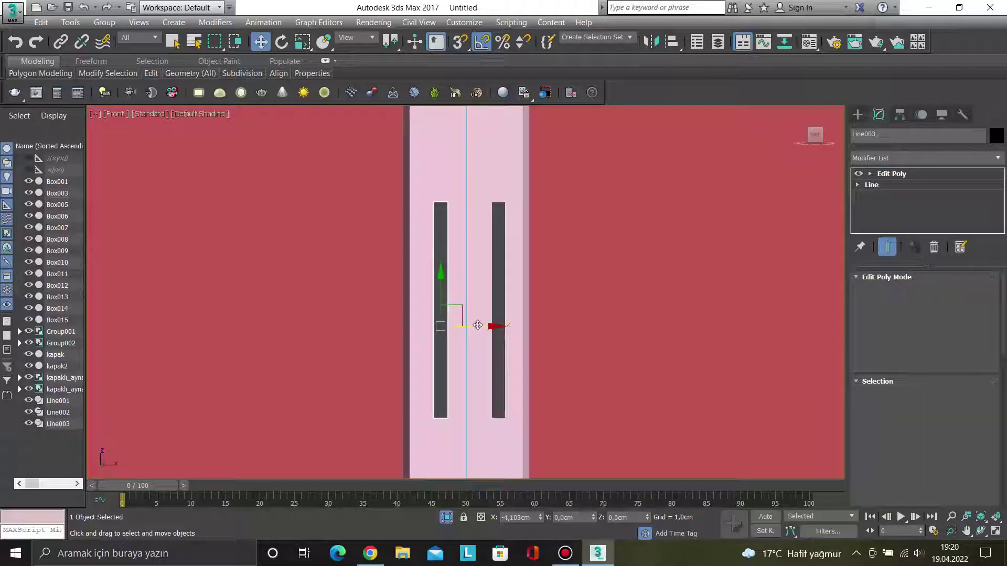
Make another handle copy, Line004, for the second centre door and frame the wardrobe.
click(516, 341)
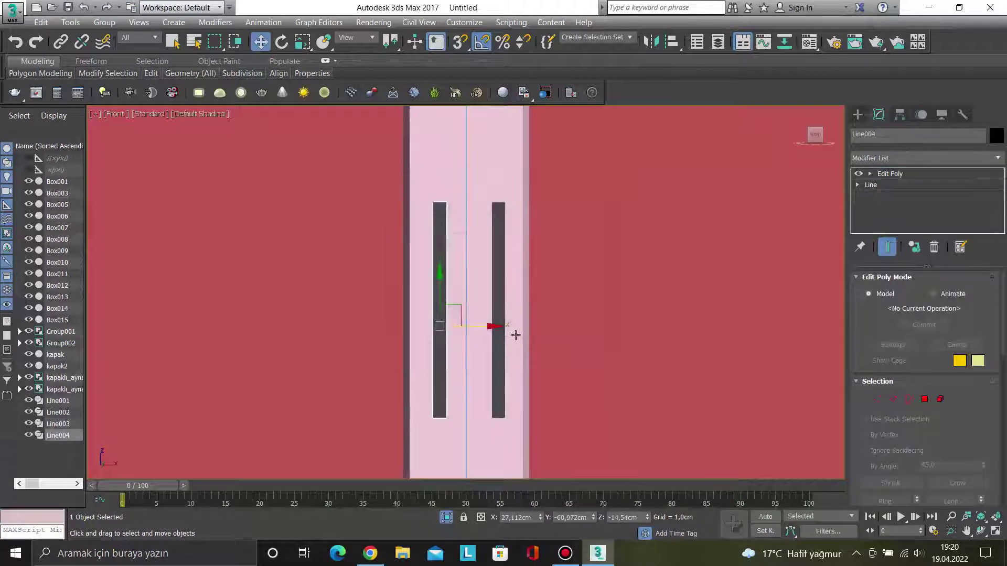
scroll(539, 327, down, 3)
scroll(539, 327, down, 4)
scroll(595, 326, up, 1)
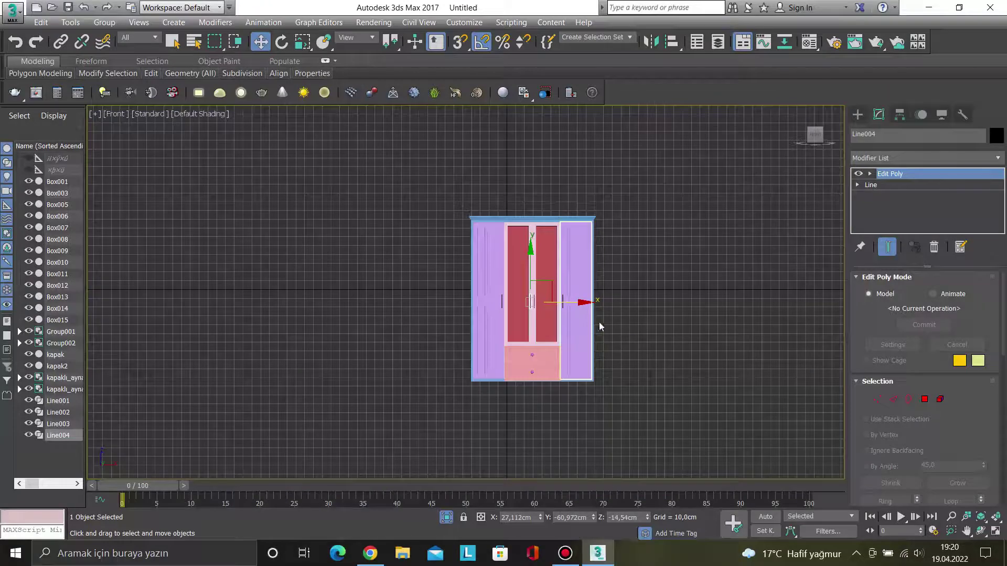
click(597, 326)
scroll(561, 324, up, 3)
key(z)
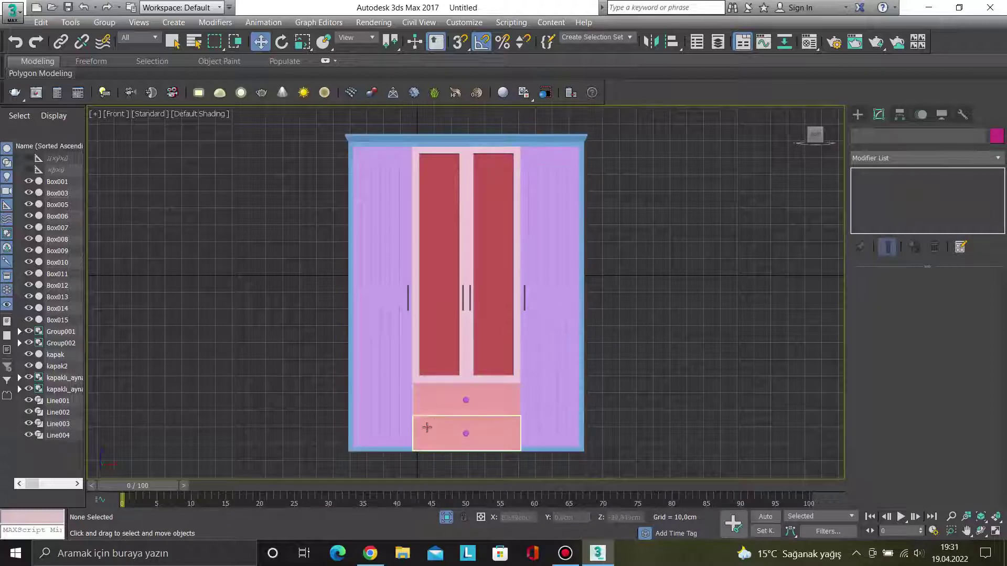
Select the wardrobe body Box001 and orbit the view to look from below.
scroll(372, 458, up, 5)
scroll(341, 442, up, 3)
click(341, 442)
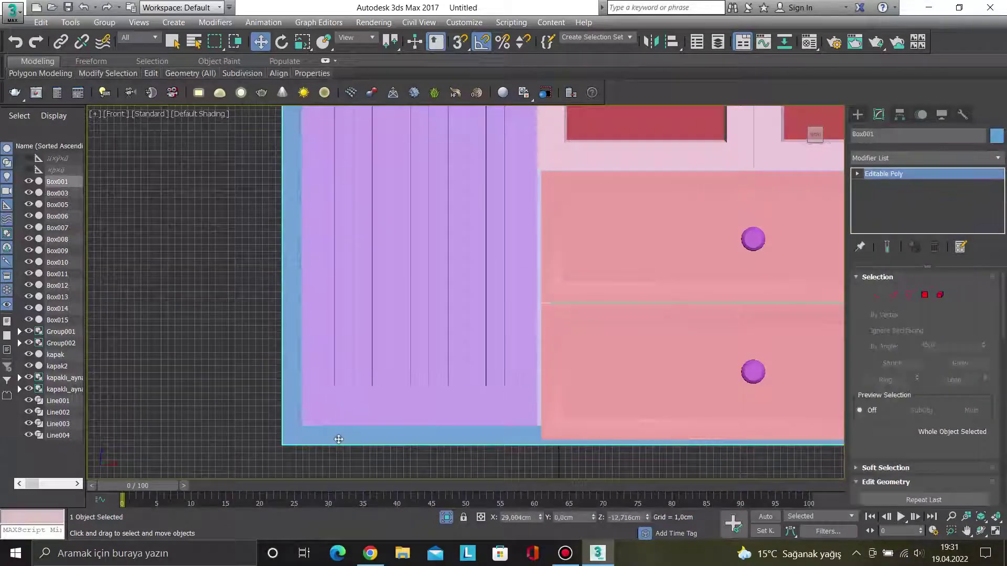
scroll(341, 442, down, 2)
scroll(395, 440, down, 3)
middle_drag(394, 440, 292, 431)
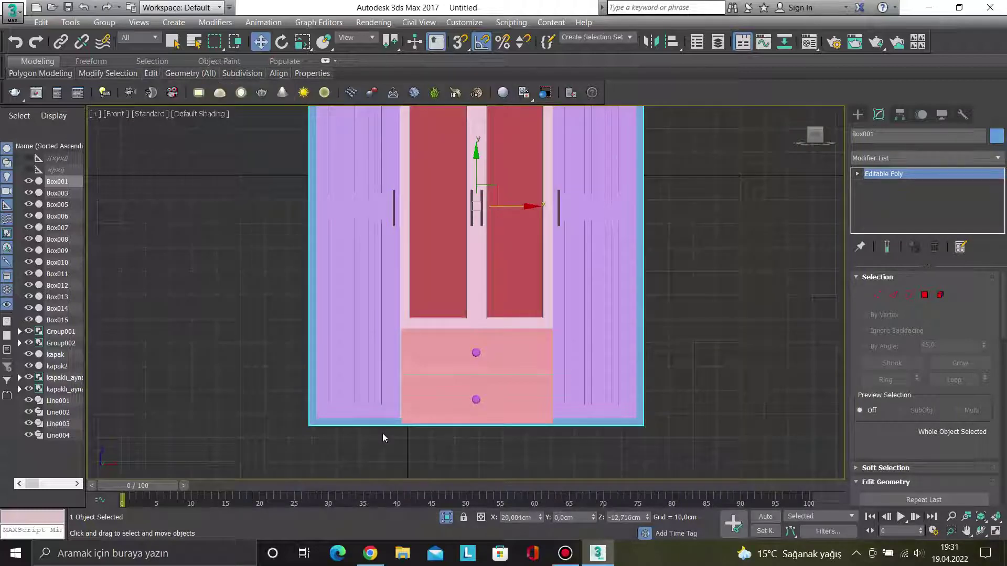
click(335, 438)
click(337, 429)
alt+middle_drag(337, 397, 335, 367)
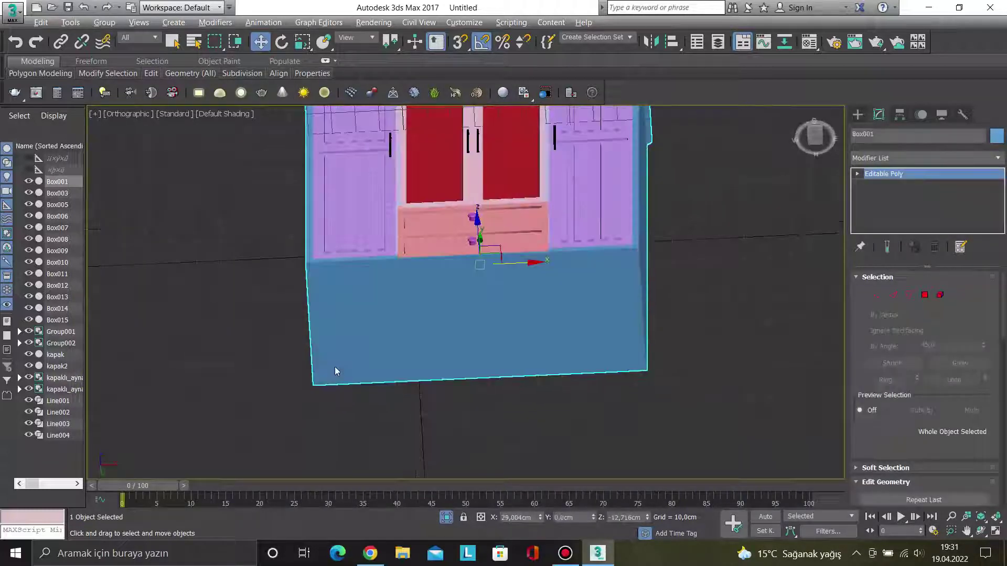
Turn on Edged Faces shading in a Perspective view aimed at the bottom face.
click(211, 116)
click(251, 231)
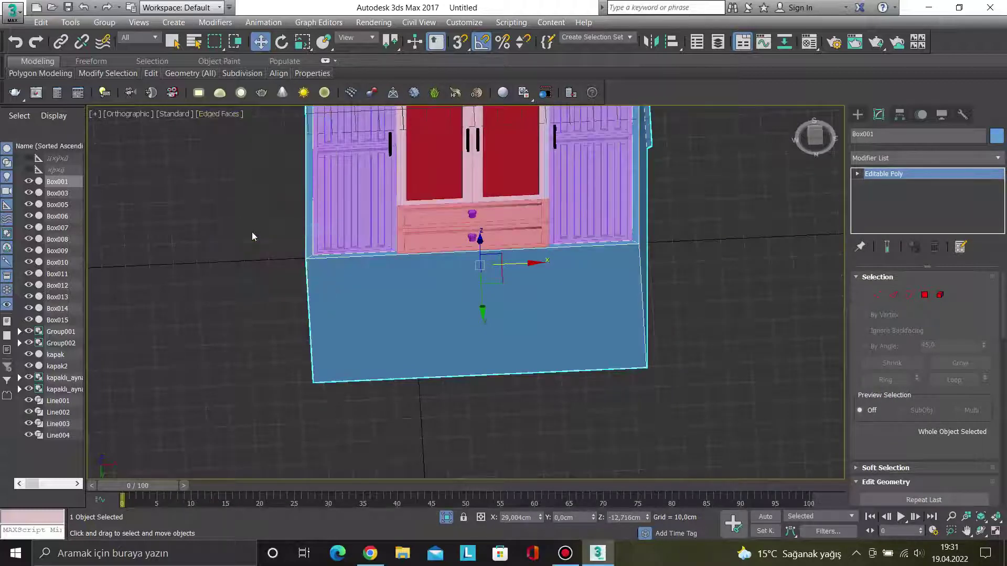
key(p)
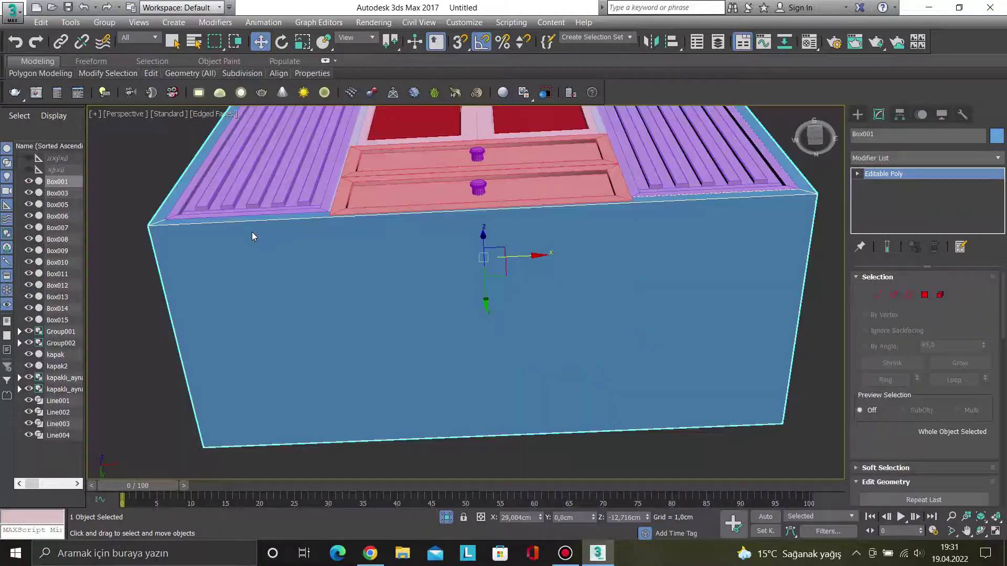
mouse_move(251, 231)
alt+middle_down()
mouse_move(288, 299)
mouse_move(281, 276)
mouse_move(233, 311)
alt+middle_up()
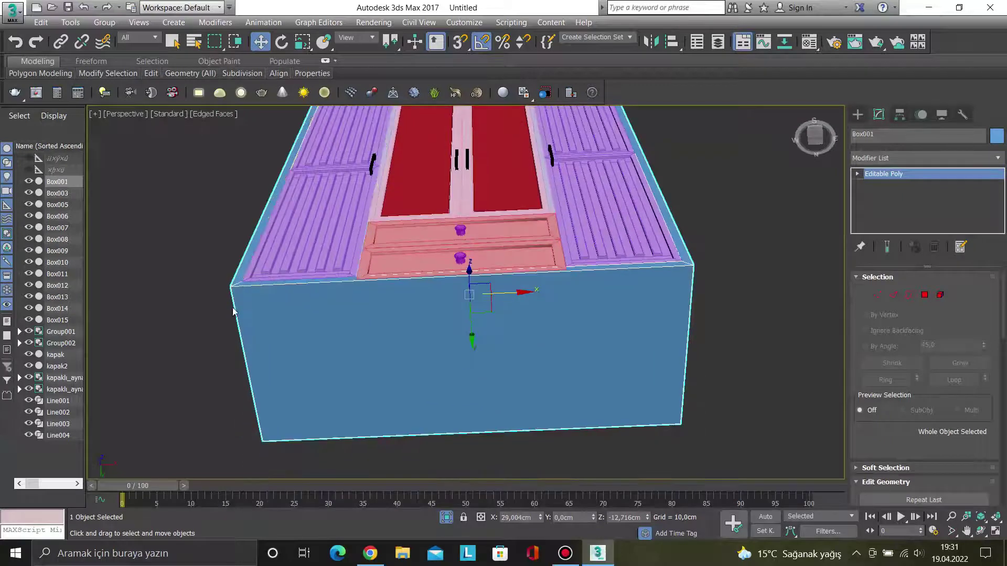
In Edge mode, select the four edges around Box001's bottom face.
key(2)
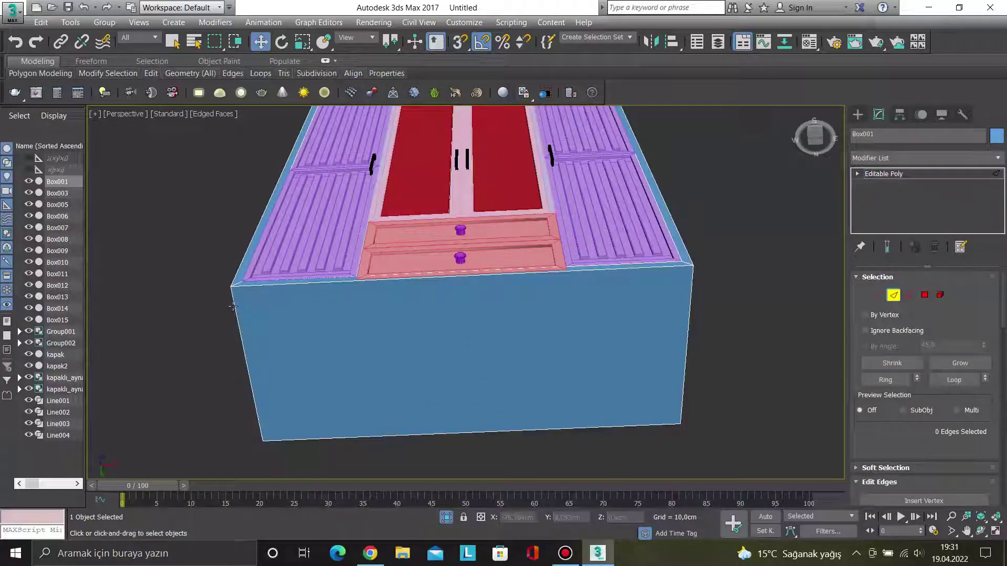
click(234, 306)
ctrl+click(689, 328)
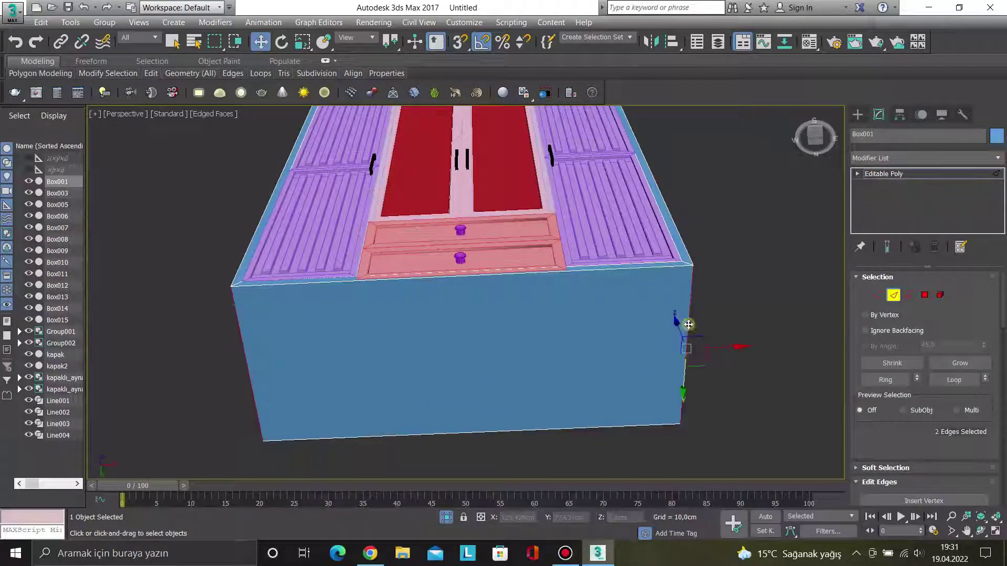
click(630, 271)
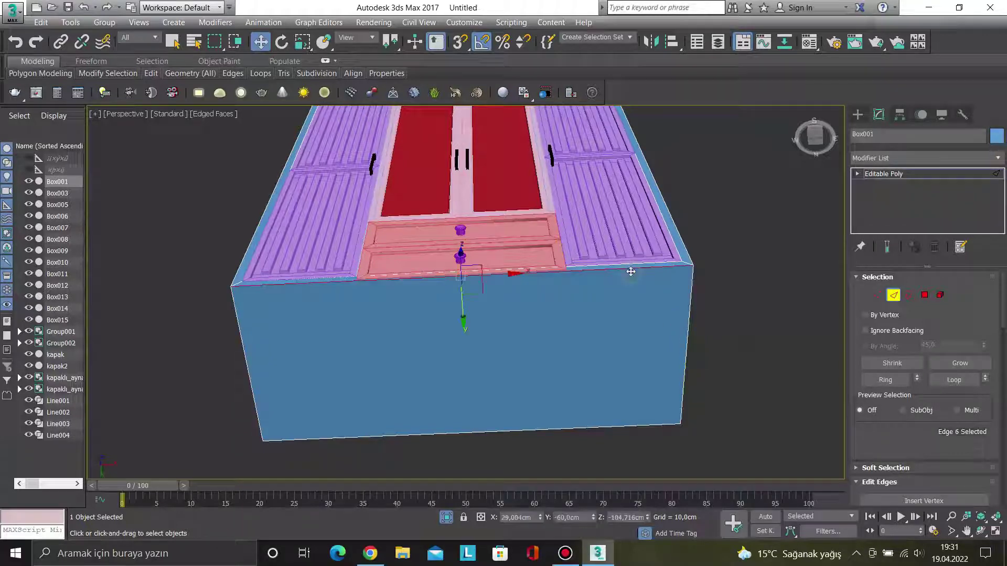
ctrl+click(567, 431)
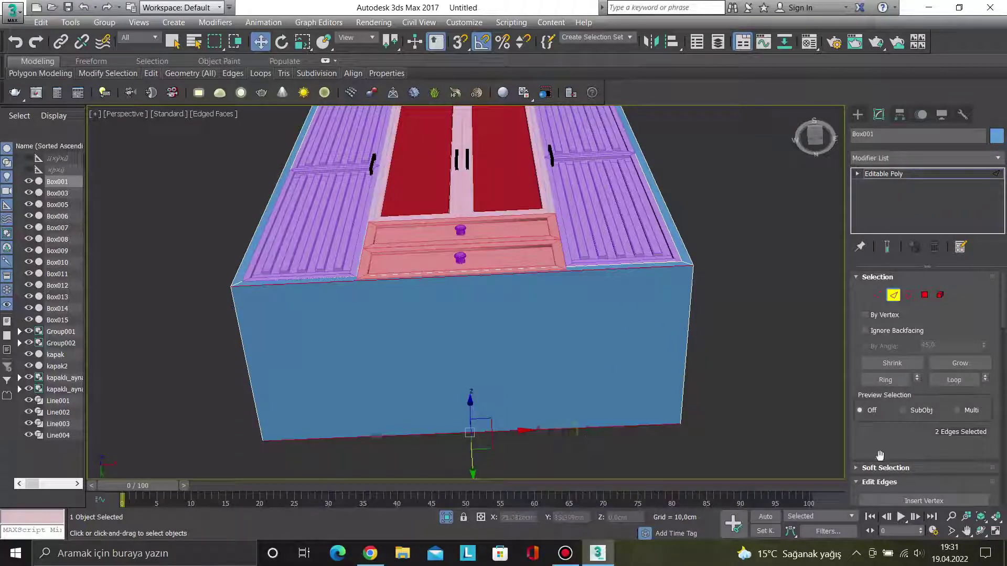
scroll(1005, 431, down, 2)
scroll(1005, 431, down, 3)
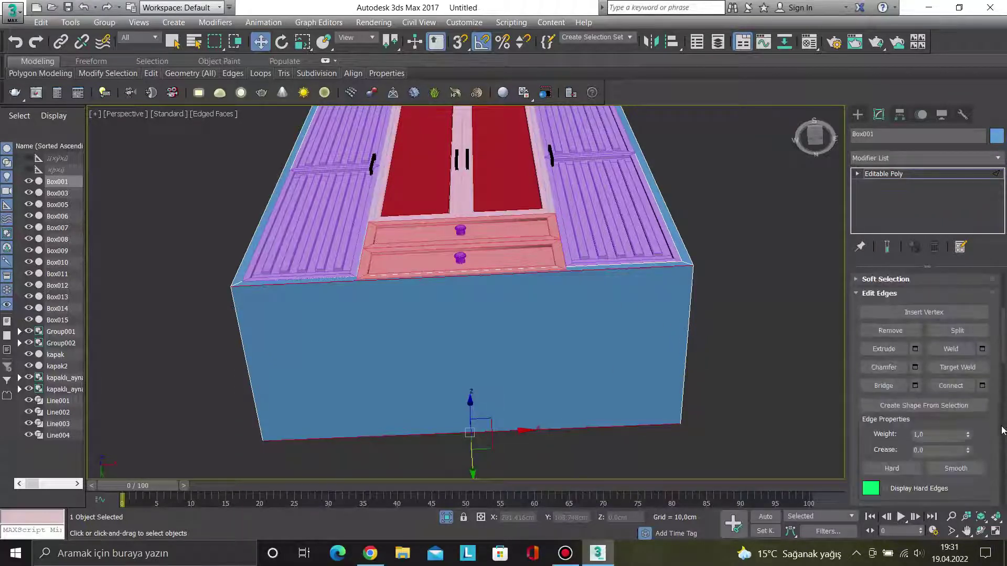
Connect the selected edges with 2 segments and Pinch 95, pushing them toward the sides.
click(980, 386)
click(476, 296)
drag(475, 322, 431, 121)
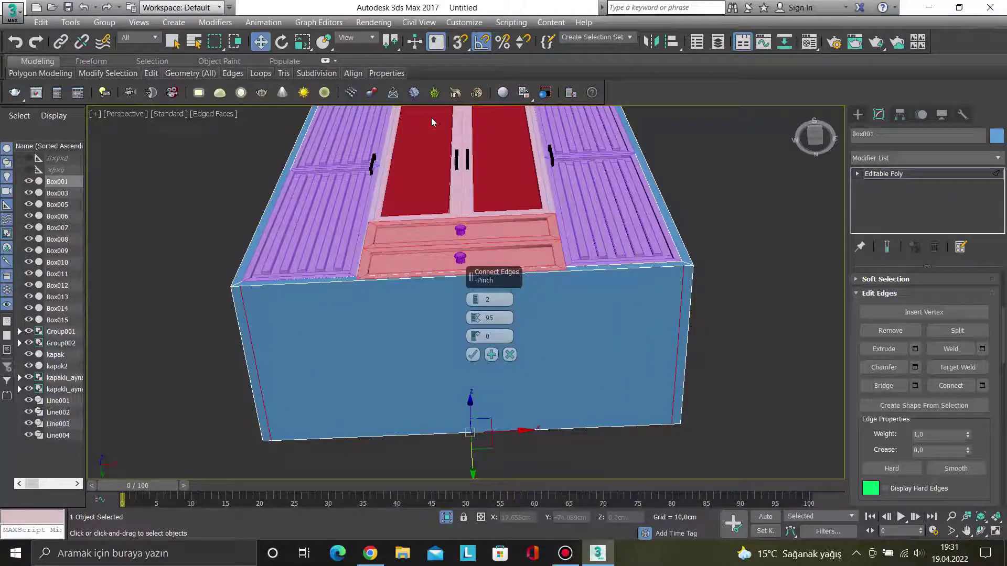
alt+middle_drag(390, 358, 408, 399)
drag(474, 319, 475, 315)
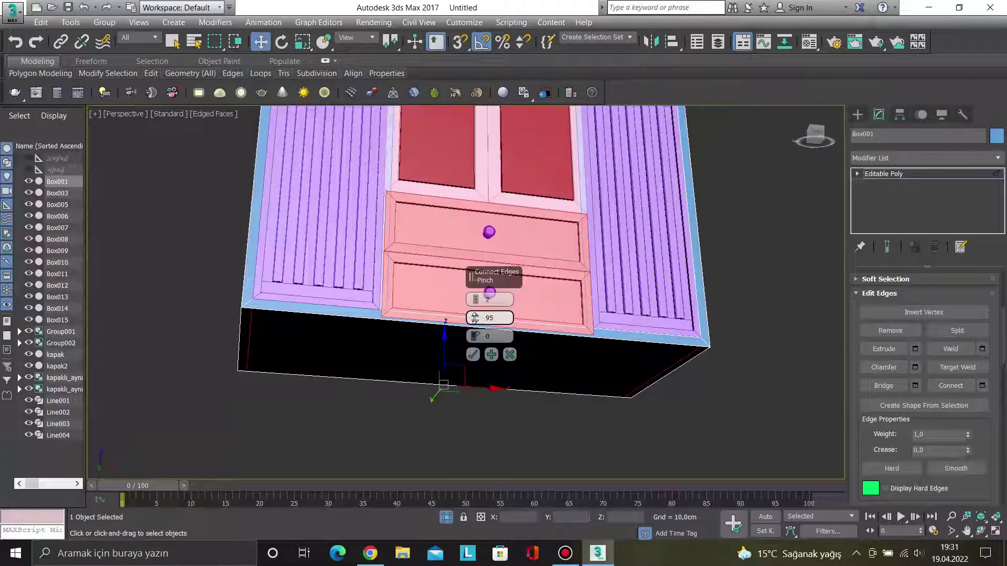
drag(475, 318, 475, 317)
click(473, 355)
mouse_move(527, 440)
alt+middle_down()
mouse_move(499, 422)
mouse_move(495, 401)
alt+middle_up()
In Polygon mode, select both thin bottom strips and switch to Front view.
key(4)
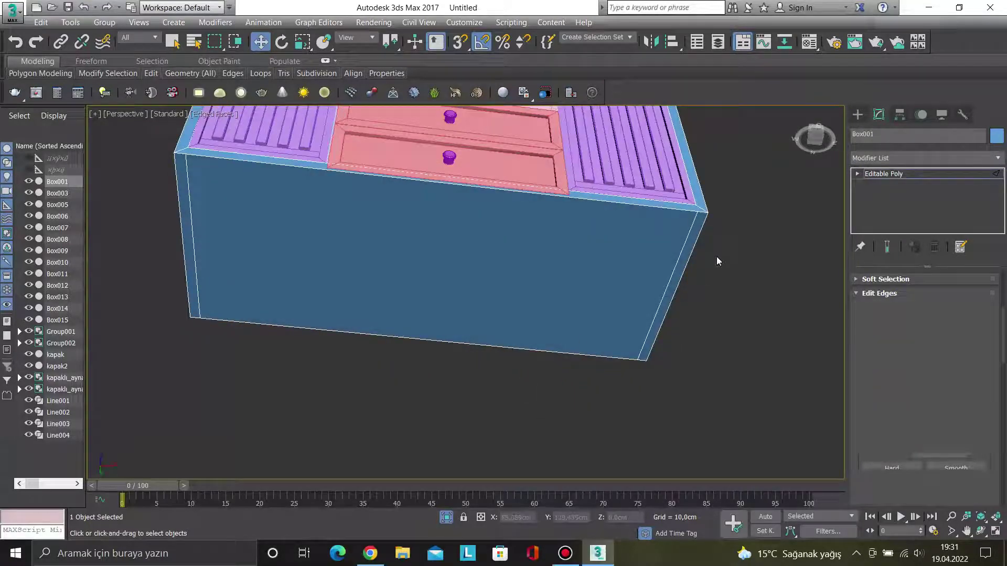
click(687, 246)
ctrl+click(180, 174)
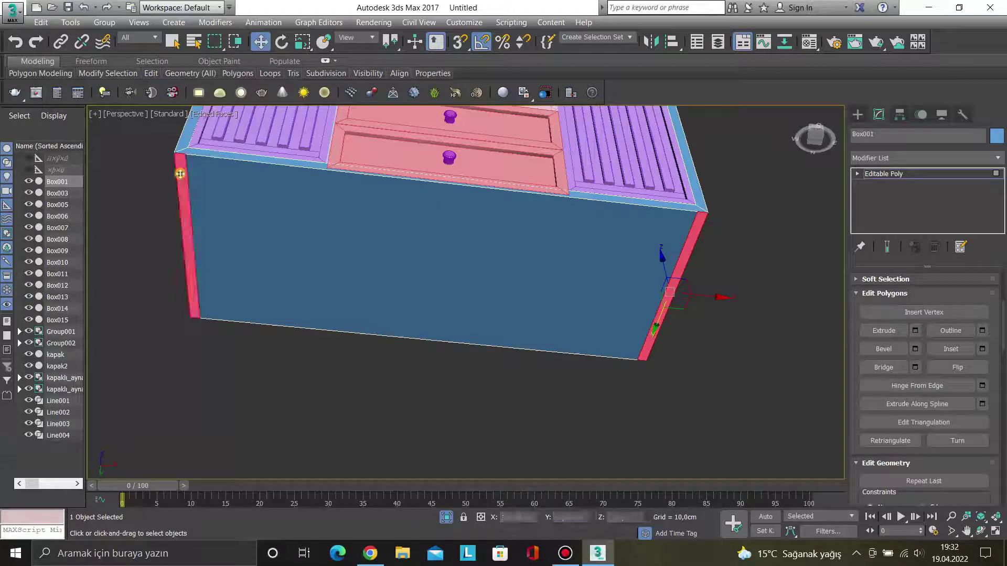
key(f)
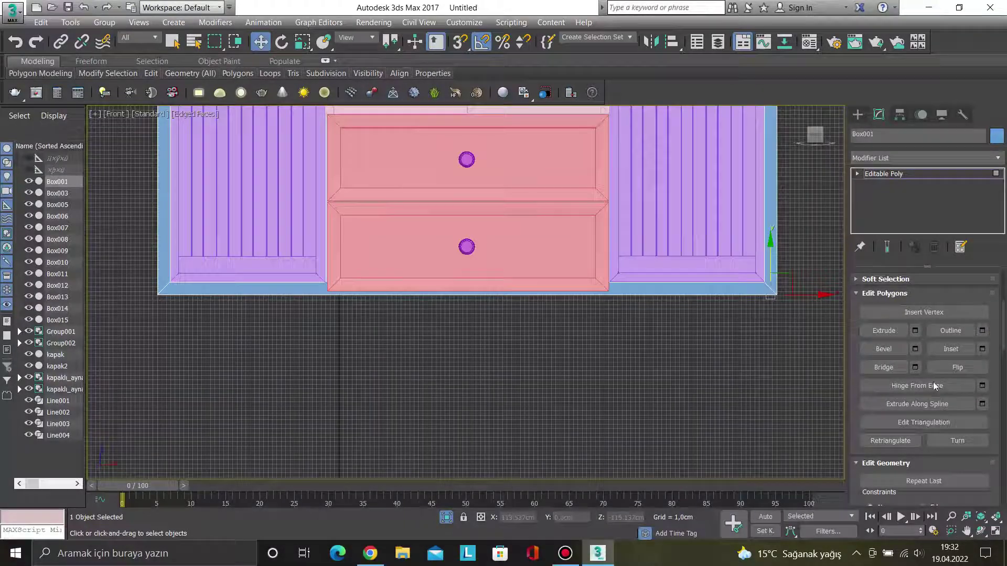
Extrude the two strips downward by 5 cm to form the wardrobe legs.
click(915, 330)
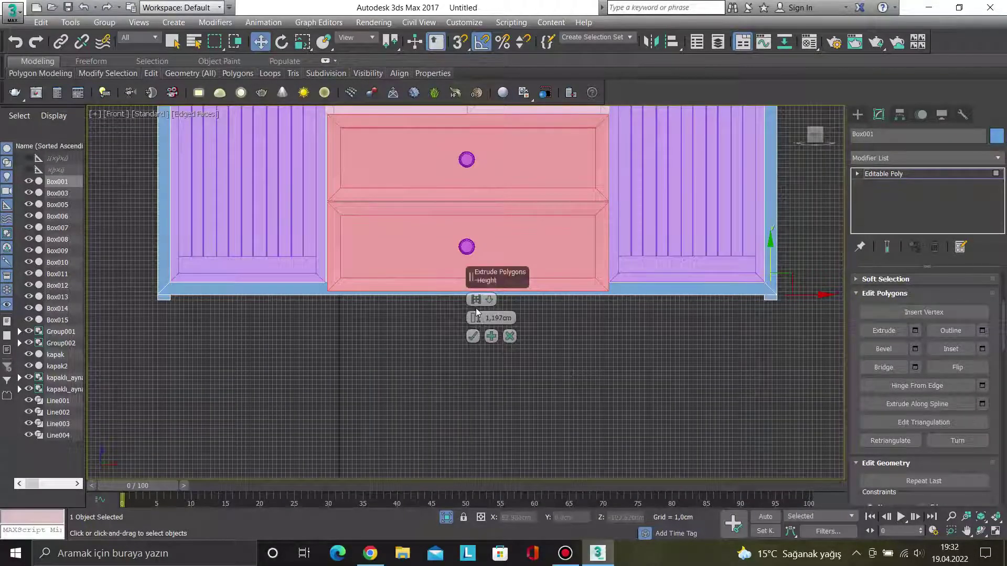
drag(475, 312, 475, 298)
mouse_move(492, 318)
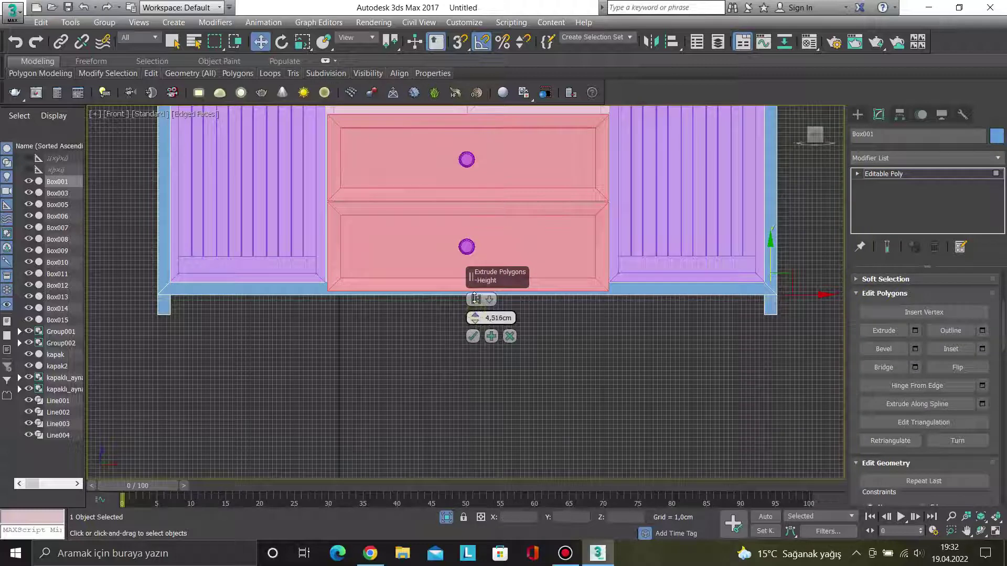
scroll(372, 349, down, 2)
scroll(373, 348, down, 2)
scroll(369, 422, up, 2)
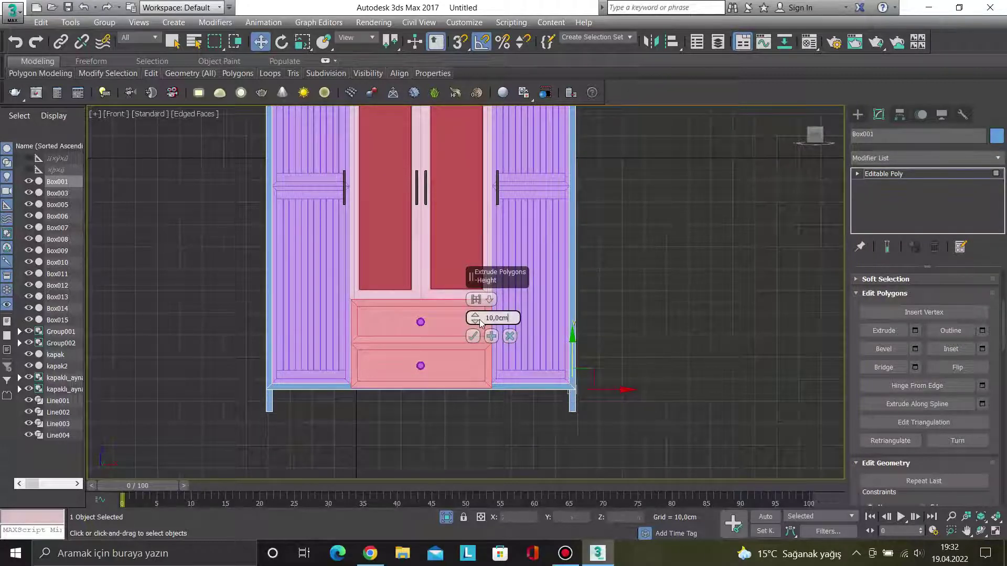
drag(506, 318, 483, 318)
text(5)
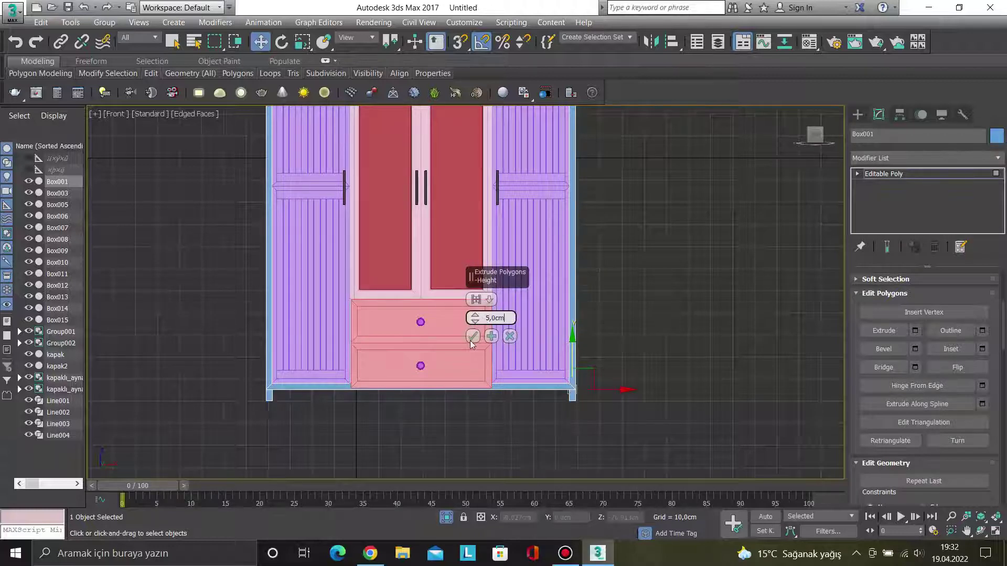
click(473, 337)
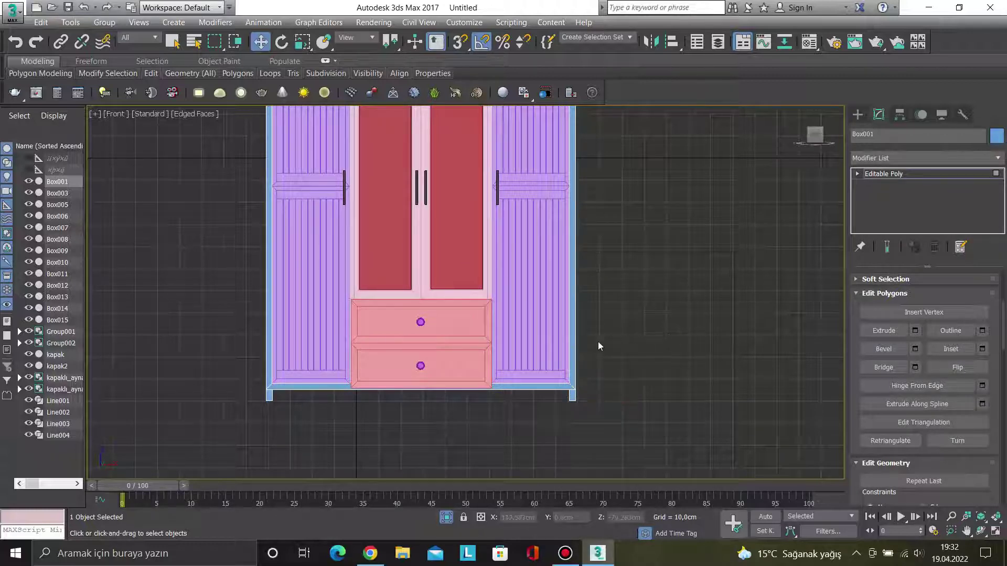
key(ctrl+b)
click(611, 397)
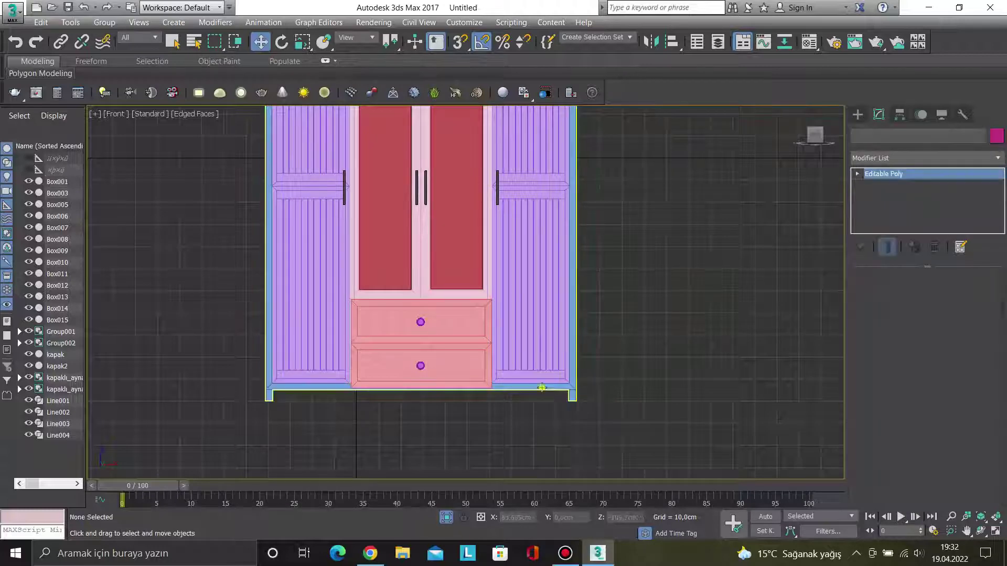
Isolate Box001 with Alt+Q, view it from the Bottom and zoom to extents.
click(542, 389)
key(alt+q)
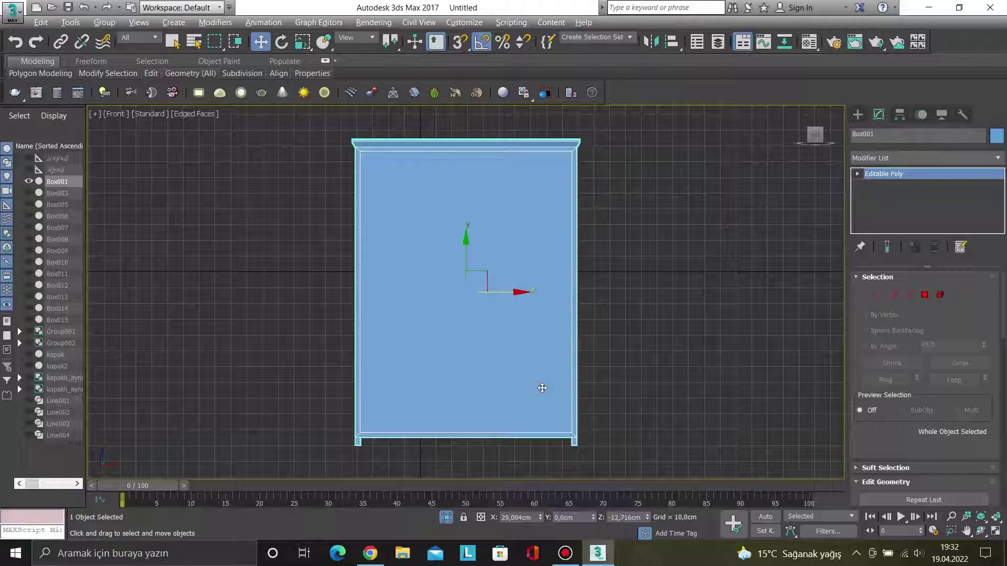
key(b)
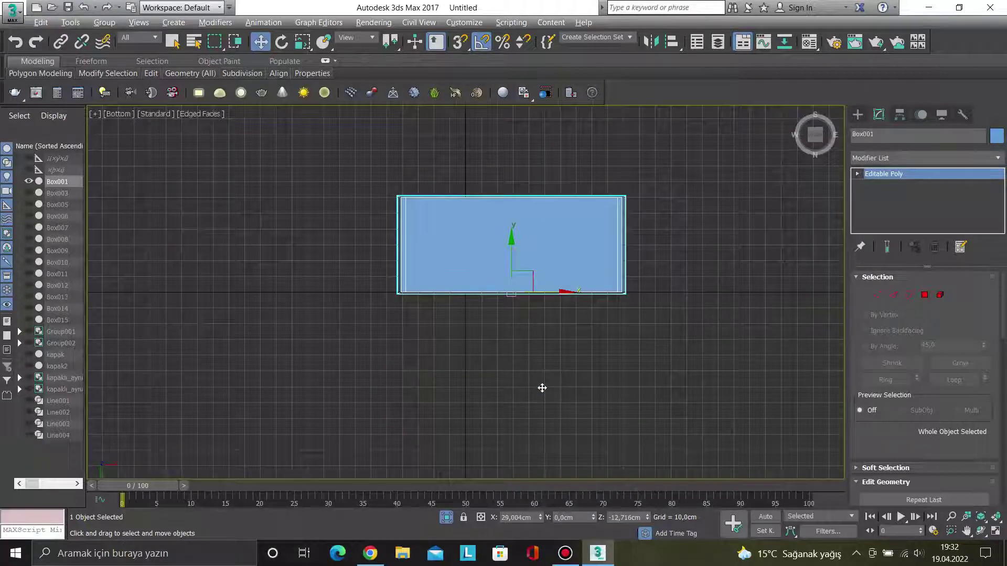
key(z)
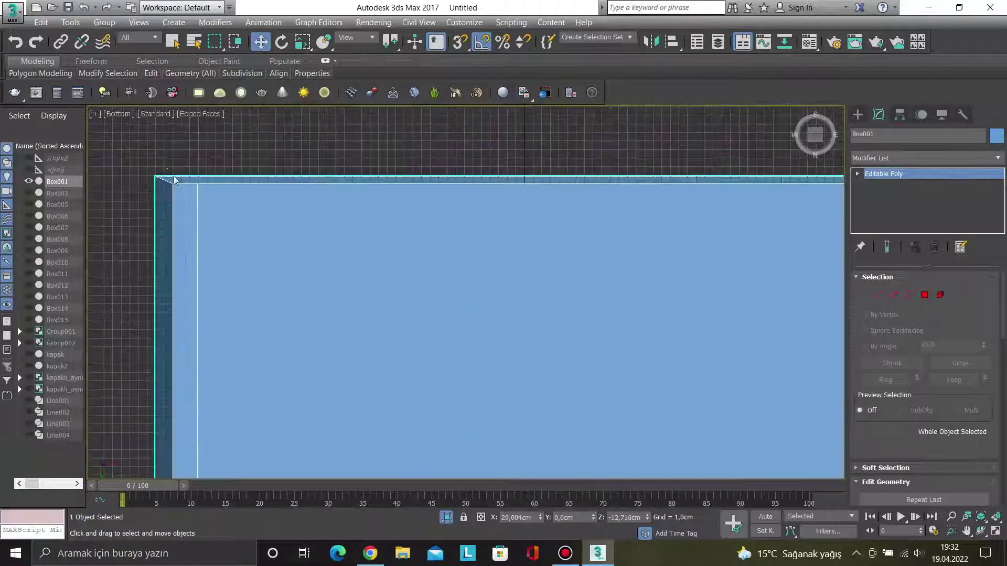
scroll(187, 214, down, 3)
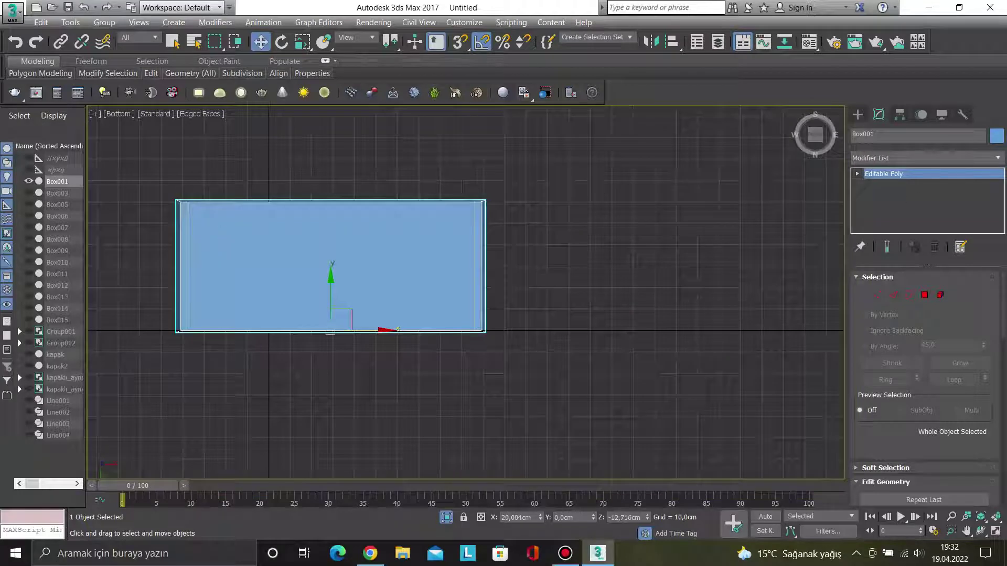
click(857, 114)
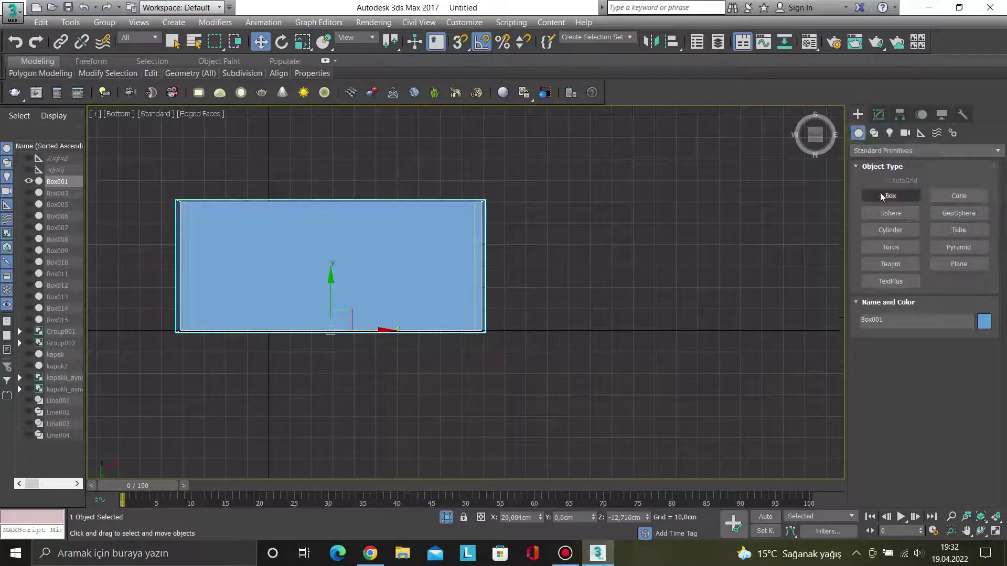
Draw a new box snapped to the body's corner vertices, about 60 × 137 cm.
click(881, 196)
scroll(184, 197, up, 2)
scroll(185, 197, up, 2)
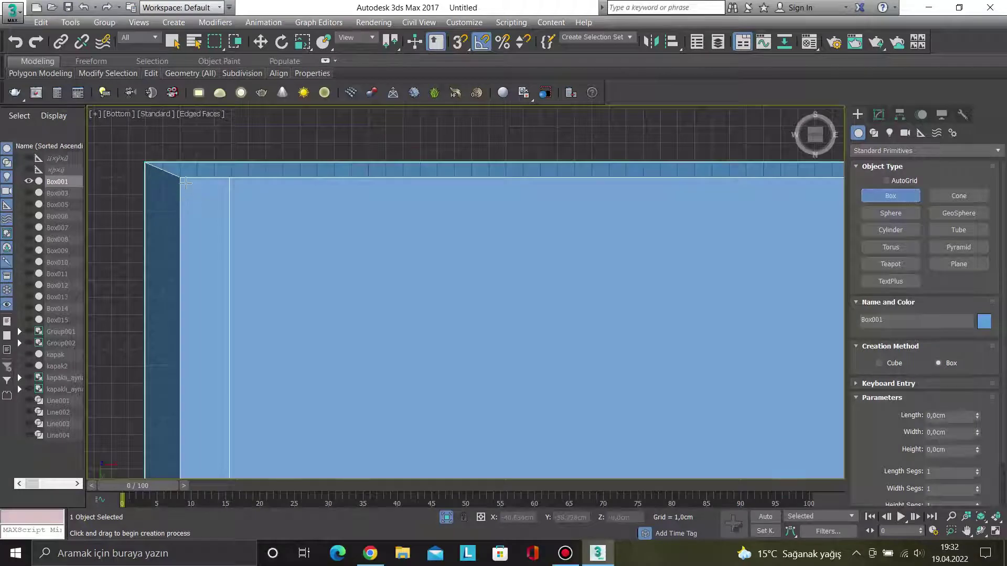
key(s)
drag(186, 182, 344, 277)
middle_drag(626, 389, 269, 351)
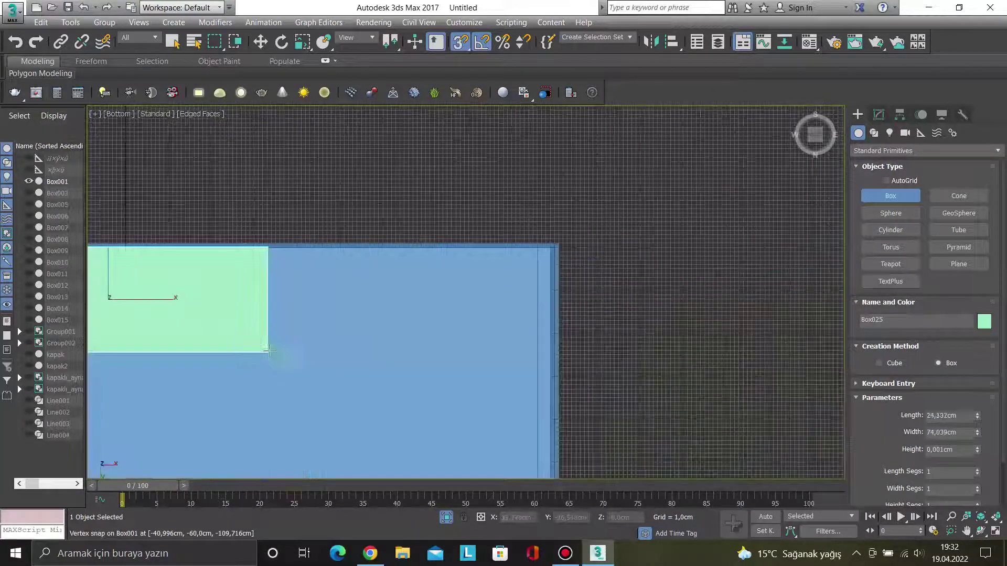
scroll(269, 351, down, 2)
scroll(490, 395, up, 3)
drag(269, 351, 489, 386)
mouse_move(489, 386)
alt+middle_down()
mouse_move(494, 418)
mouse_move(491, 364)
alt+middle_up()
scroll(492, 364, down, 2)
mouse_move(442, 384)
alt+middle_down()
mouse_move(357, 409)
mouse_move(353, 431)
alt+middle_up()
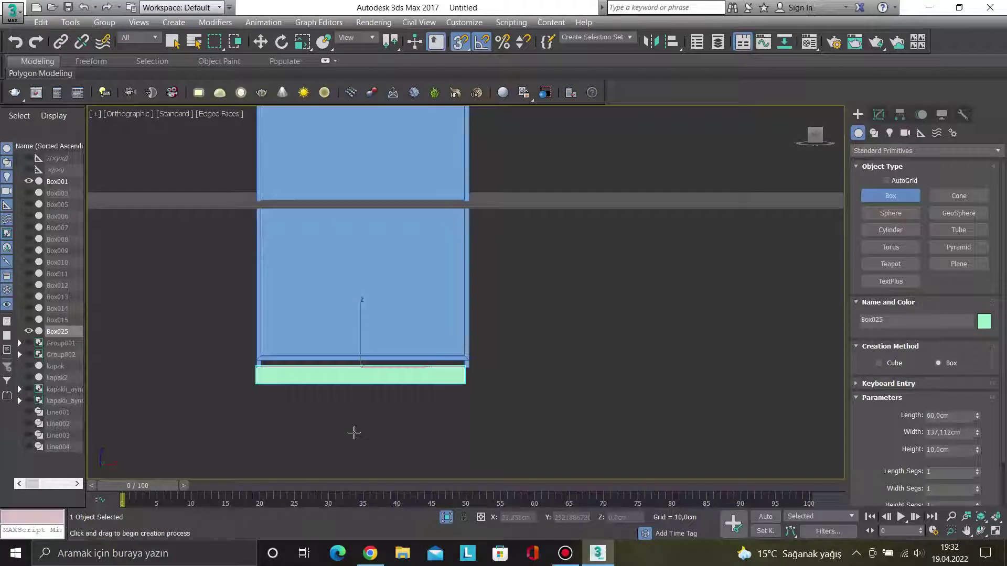
Set the new box's height to 5 cm and frame it in Front view.
click(354, 346)
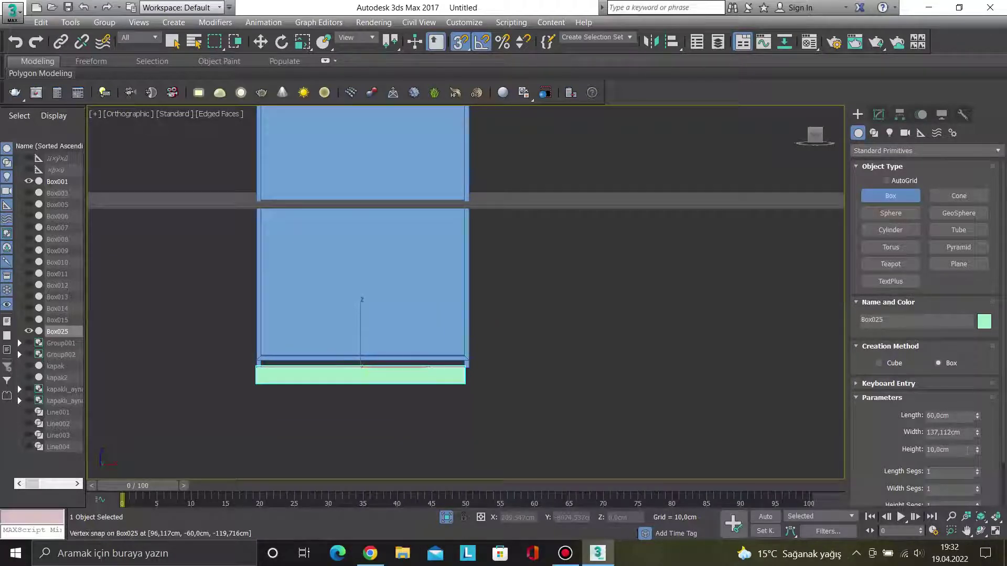
text(5)
key(Return)
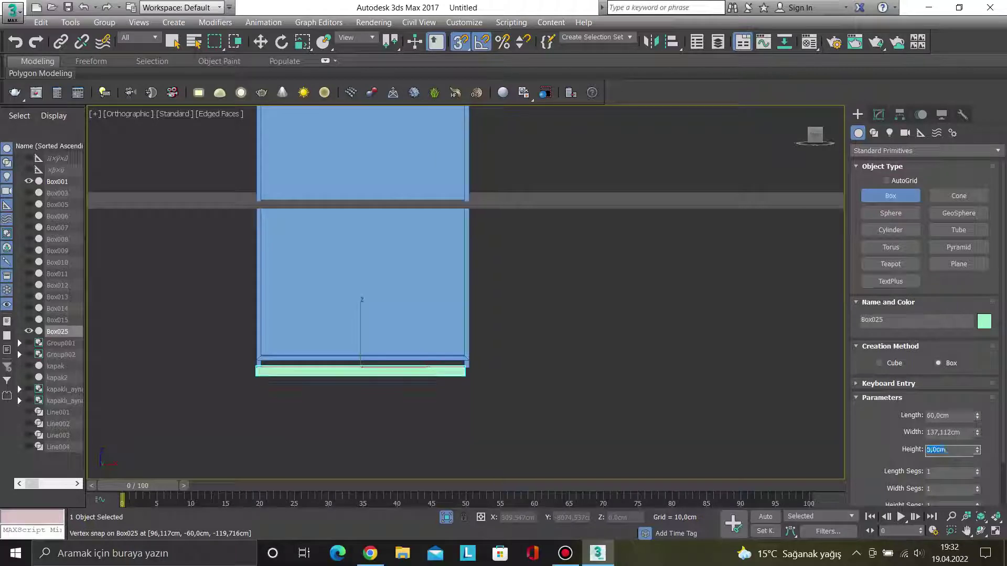
key(f)
key(z)
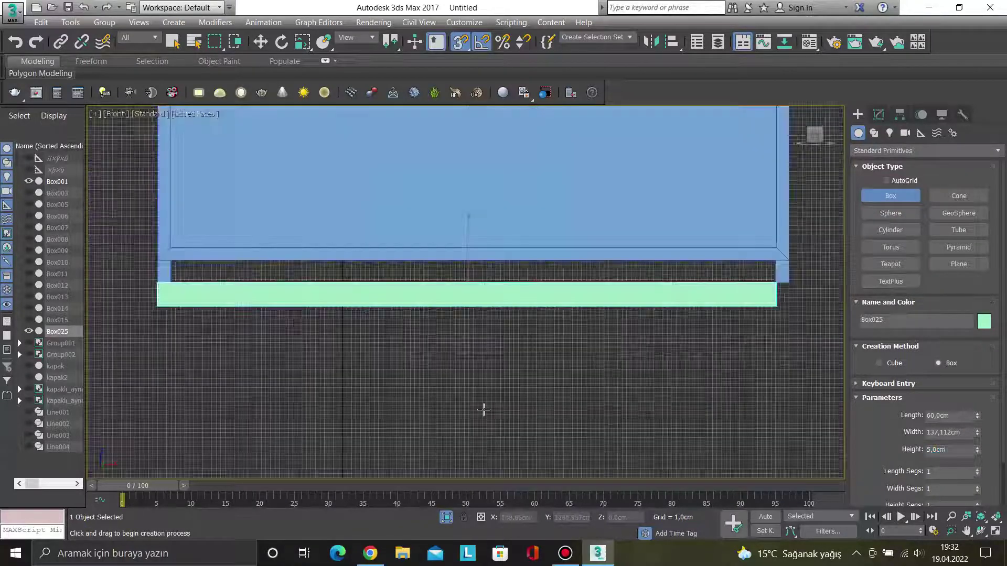
key(w)
click(584, 387)
With snaps off, raise Box025 against the body and set its height to 4 cm.
click(452, 305)
key(s)
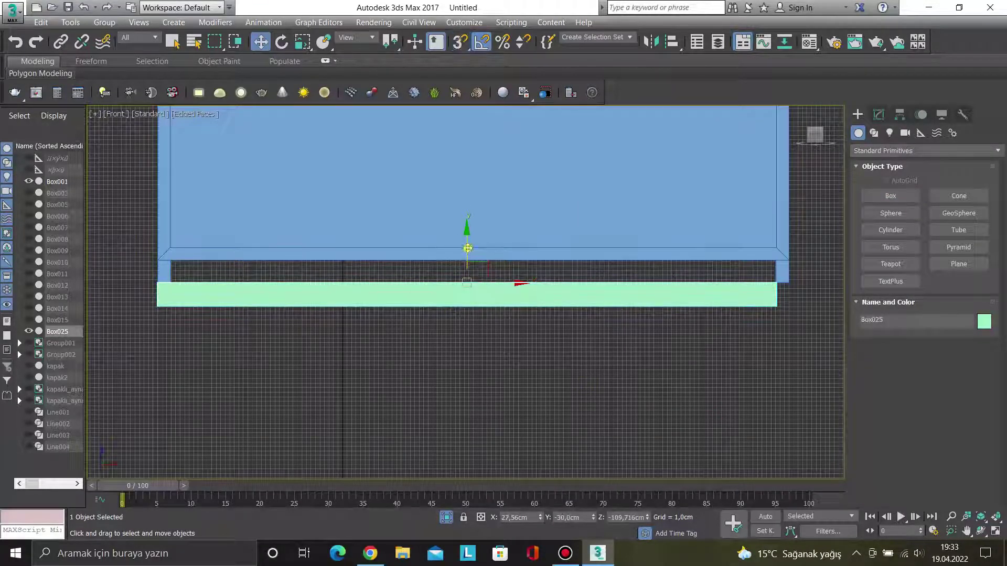
drag(468, 248, 467, 226)
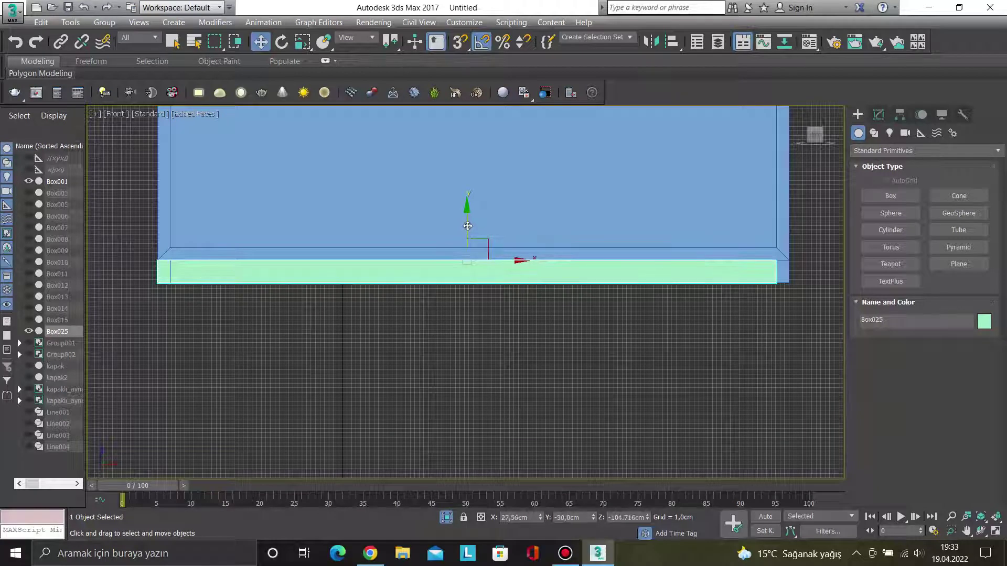
click(878, 115)
click(897, 157)
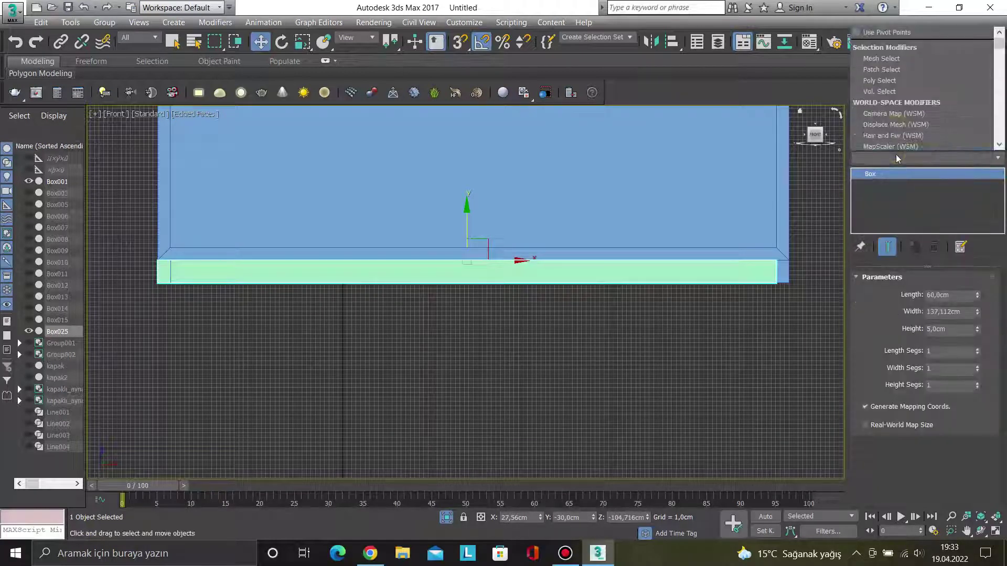
scroll(906, 95, down, 5)
scroll(906, 95, down, 5)
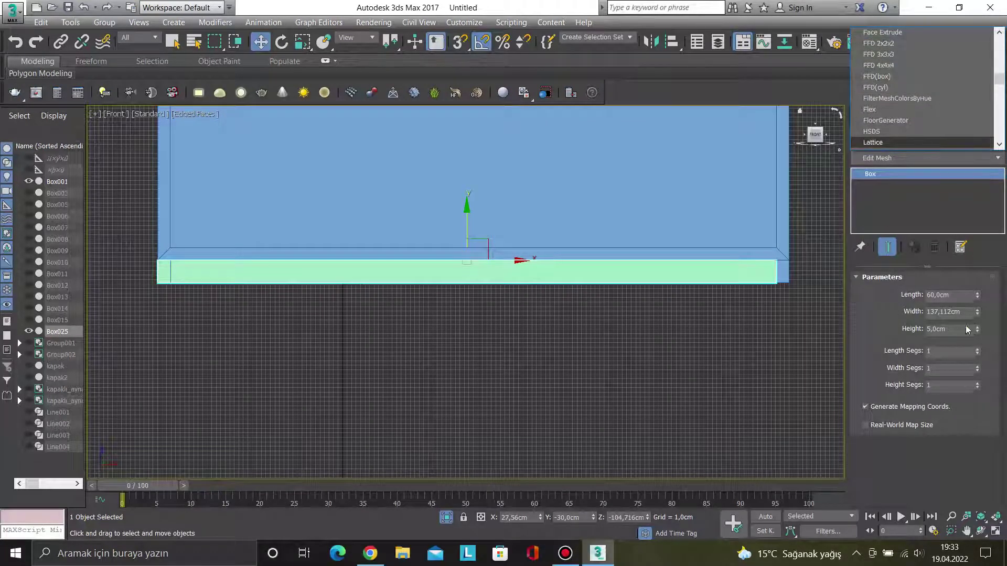
click(969, 337)
text(4)
key(Return)
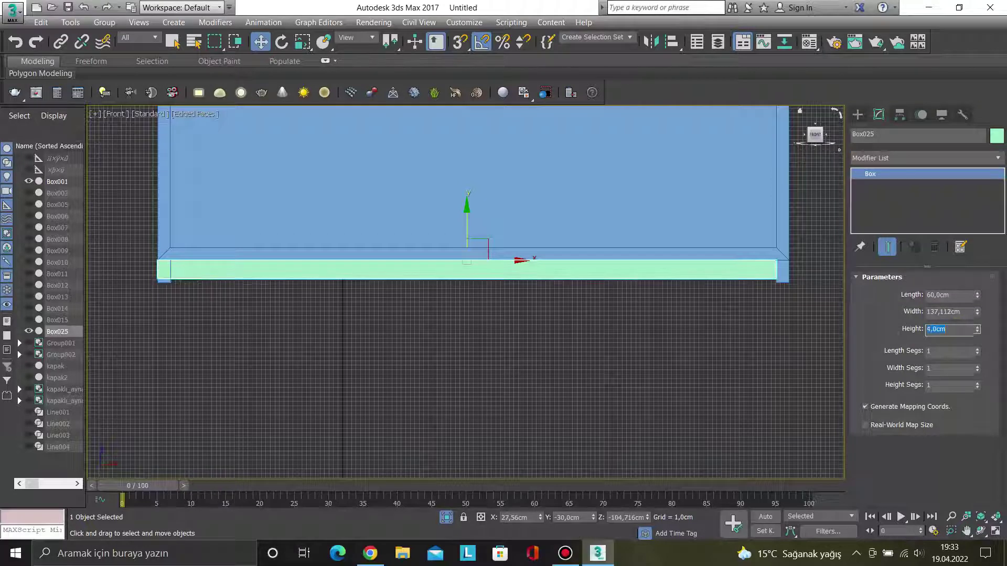
click(595, 364)
click(551, 272)
drag(468, 226, 468, 226)
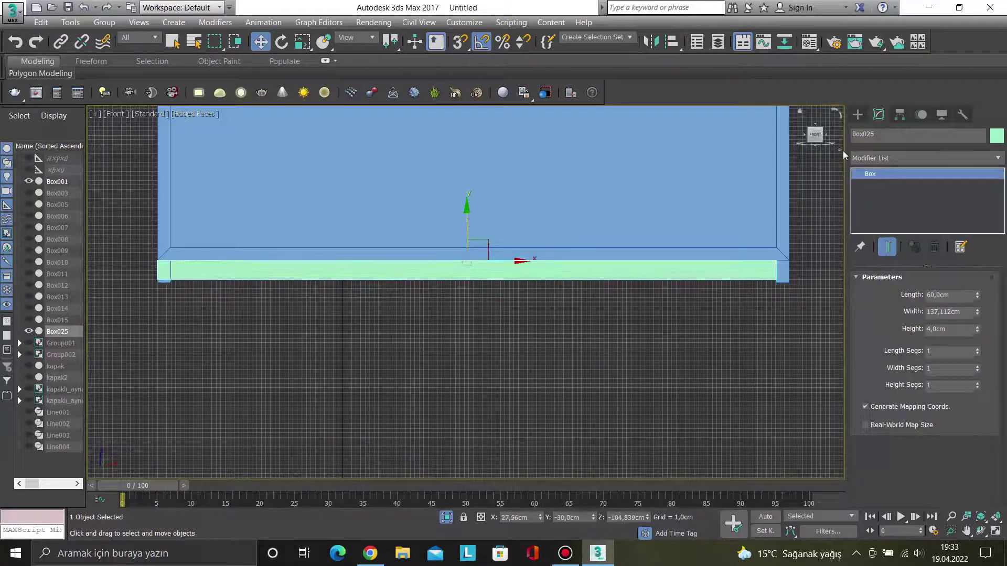
Add an Edit Poly modifier and move Box025's left-end vertices inward along X.
click(868, 158)
click(889, 61)
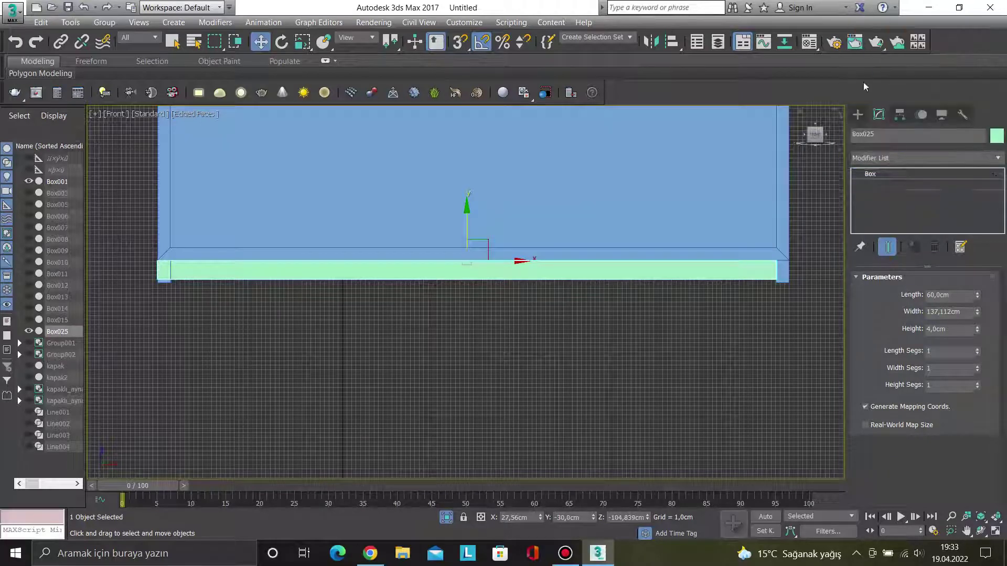
drag(206, 308, 123, 253)
scroll(148, 267, up, 3)
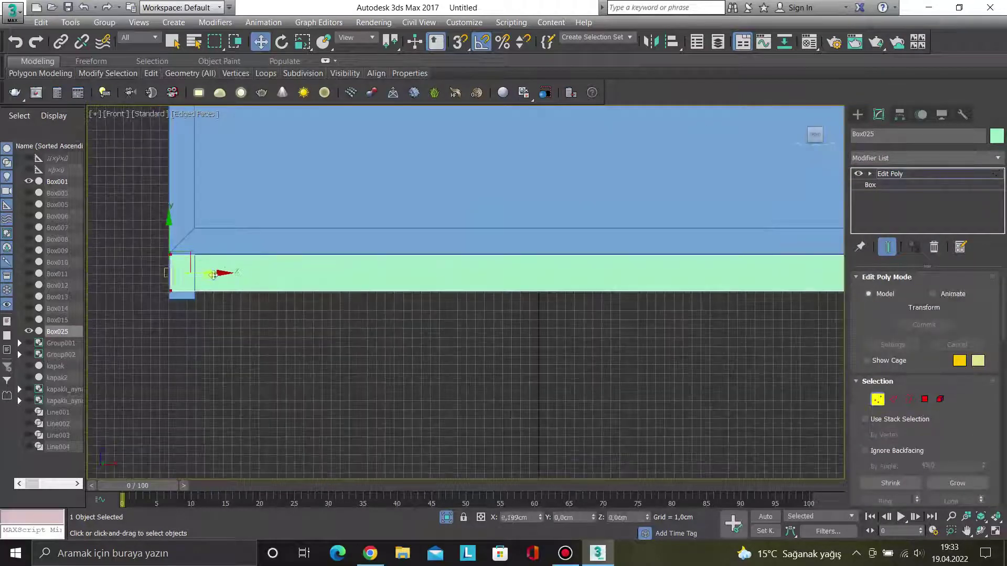
drag(223, 274, 237, 275)
click(332, 292)
click(341, 361)
Unhide all the hidden wardrobe parts.
scroll(342, 361, down, 4)
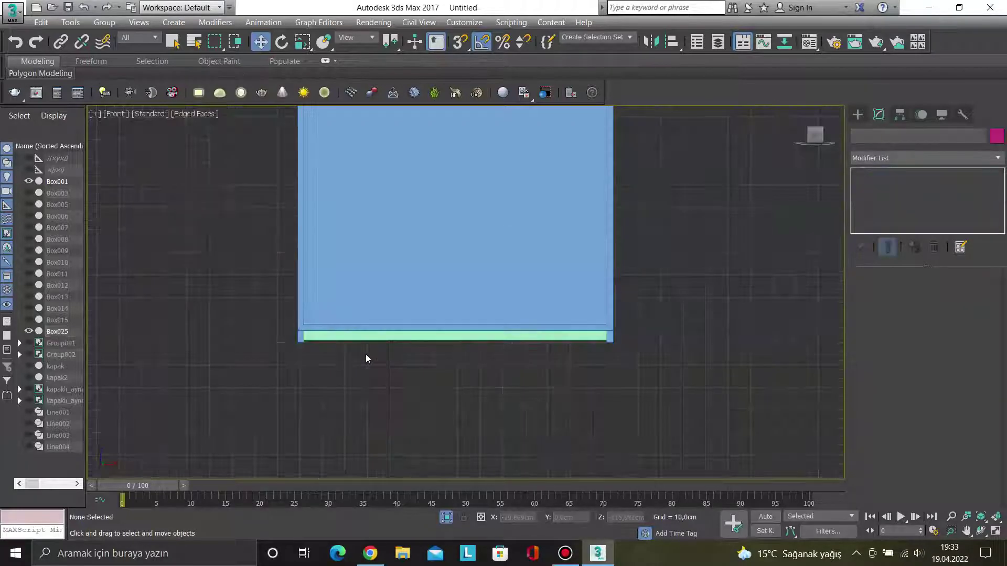
scroll(366, 355, down, 2)
right_click(464, 339)
click(504, 282)
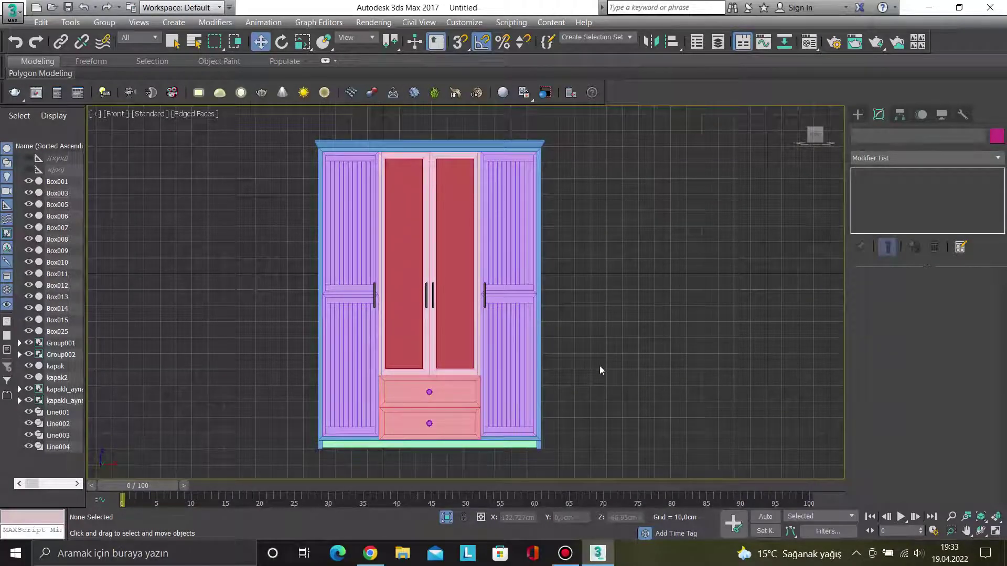
Open the lower drawer group, move its knob left and copy it to the right.
scroll(429, 422, up, 3)
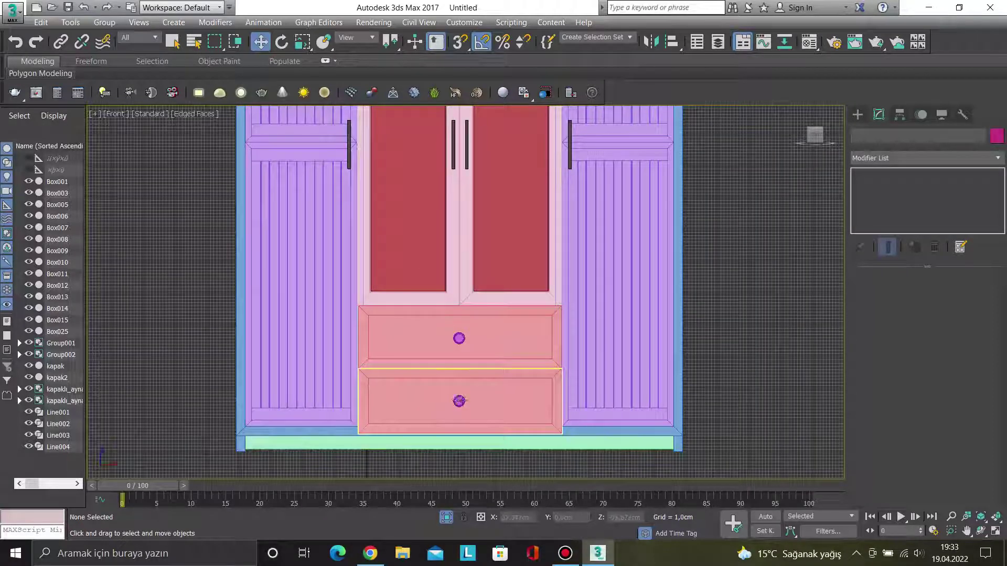
click(459, 401)
click(110, 24)
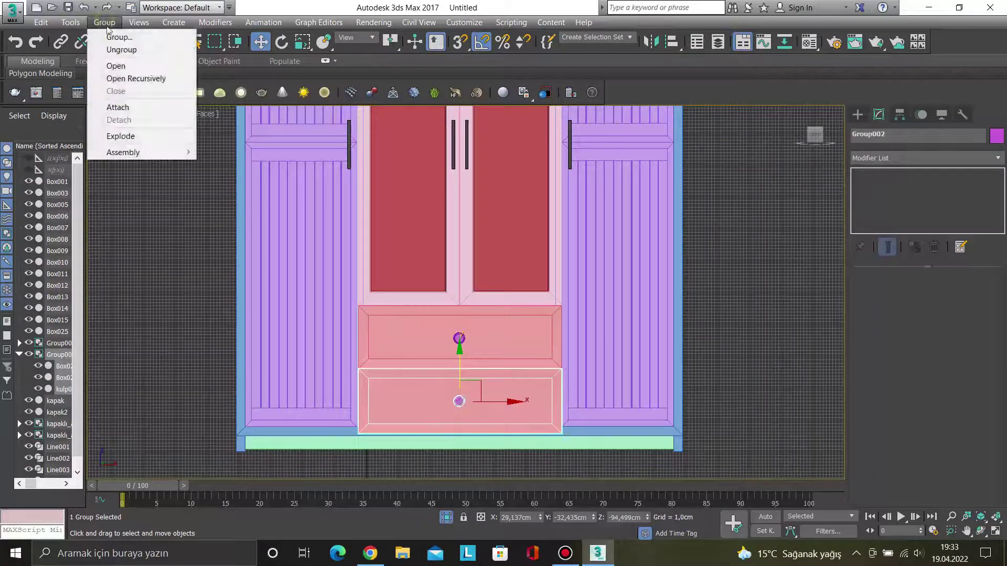
click(116, 66)
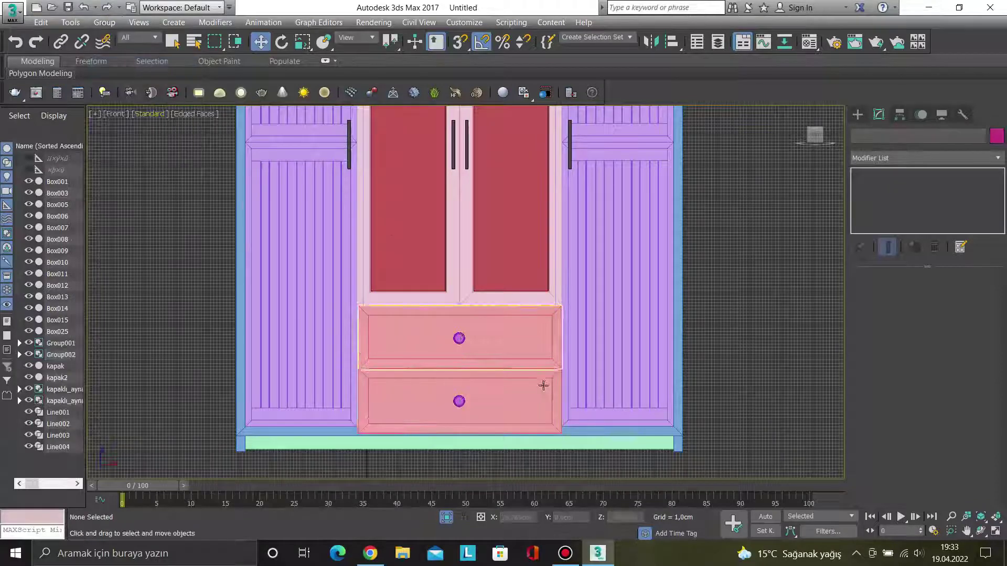
click(459, 401)
drag(501, 403, 450, 409)
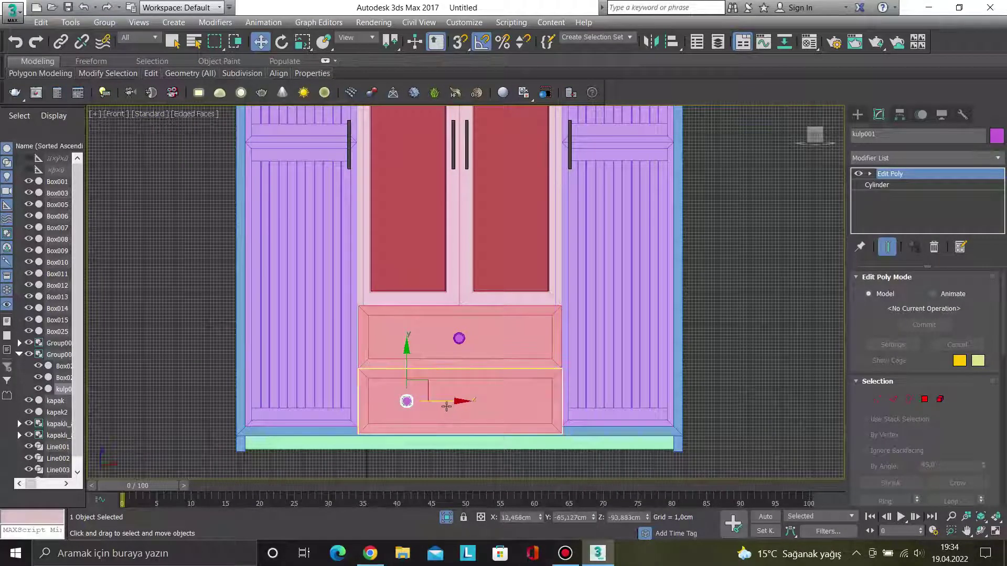
drag(444, 405, 547, 401)
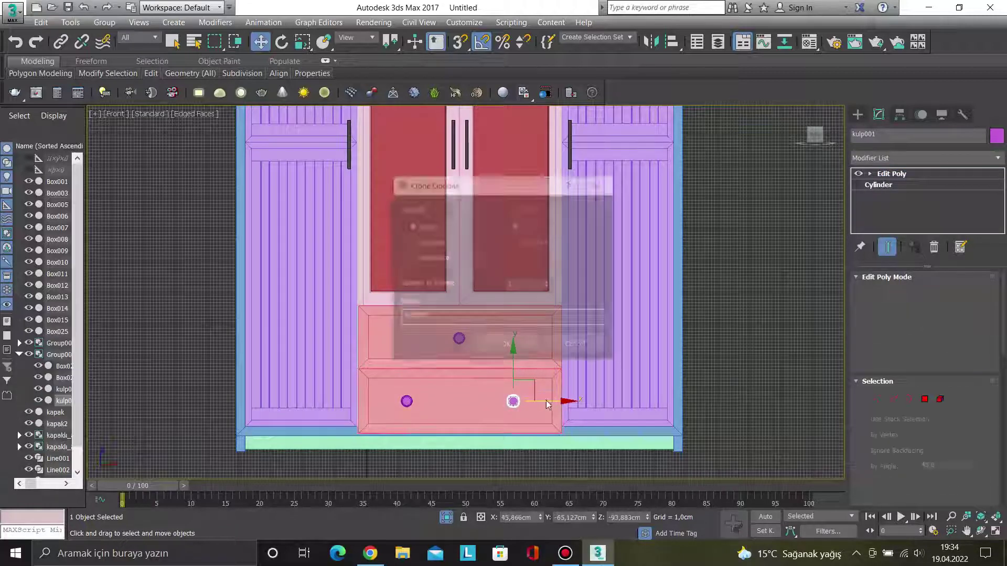
click(504, 345)
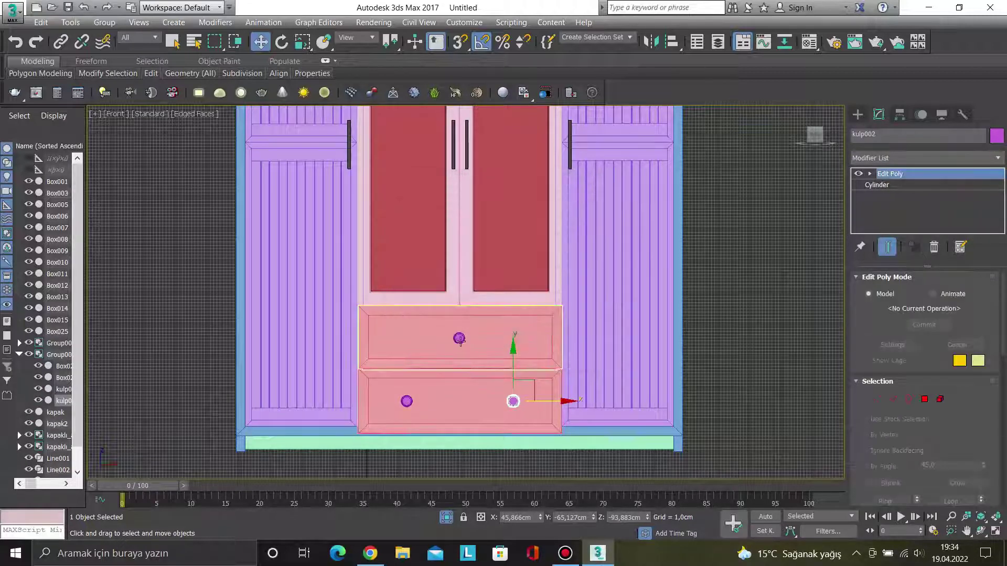
Open the upper drawer group and give it left and right knobs, kulp and kulp003.
click(459, 338)
click(104, 22)
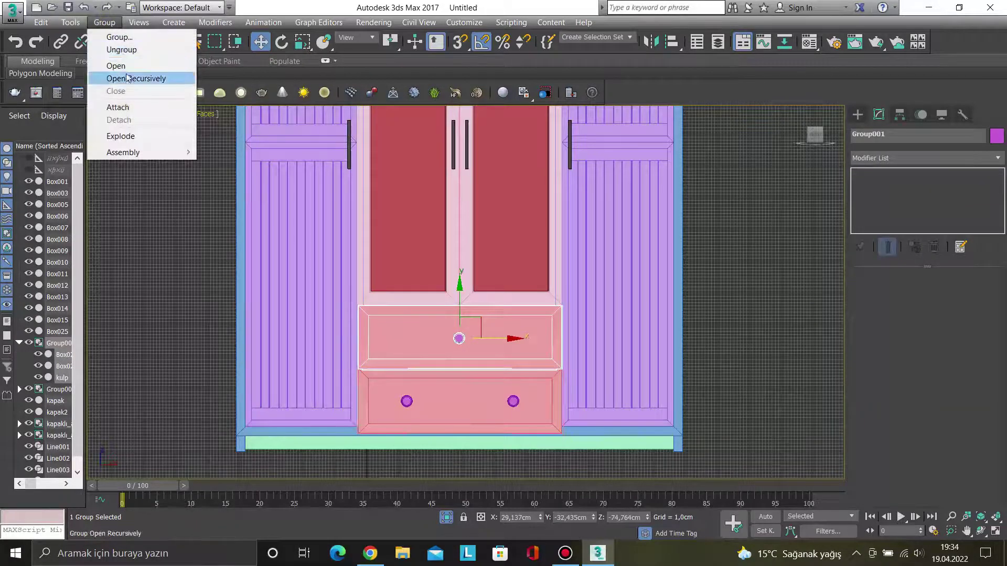
click(116, 65)
click(458, 338)
mouse_move(492, 341)
mouse_down()
mouse_move(443, 340)
mouse_move(549, 342)
mouse_up()
click(506, 342)
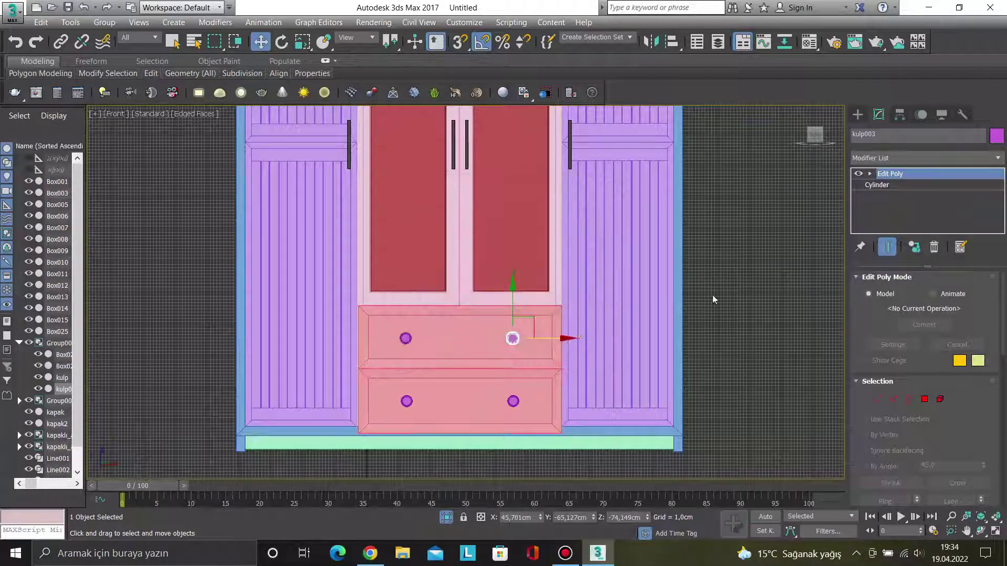
click(734, 291)
scroll(564, 116, up, 5)
middle_drag(596, 198, 578, 263)
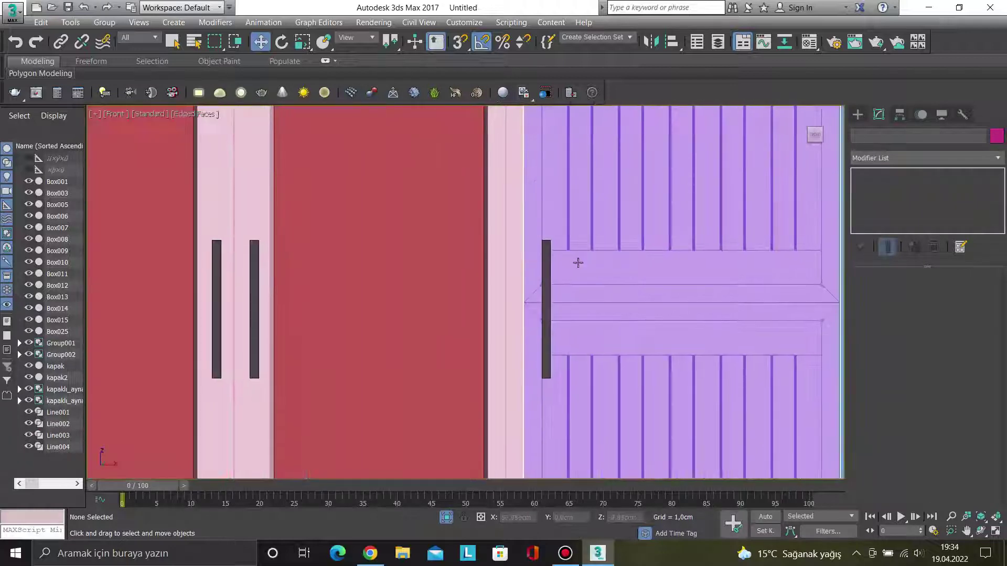
Nudge the right door handle slightly to the left.
click(546, 267)
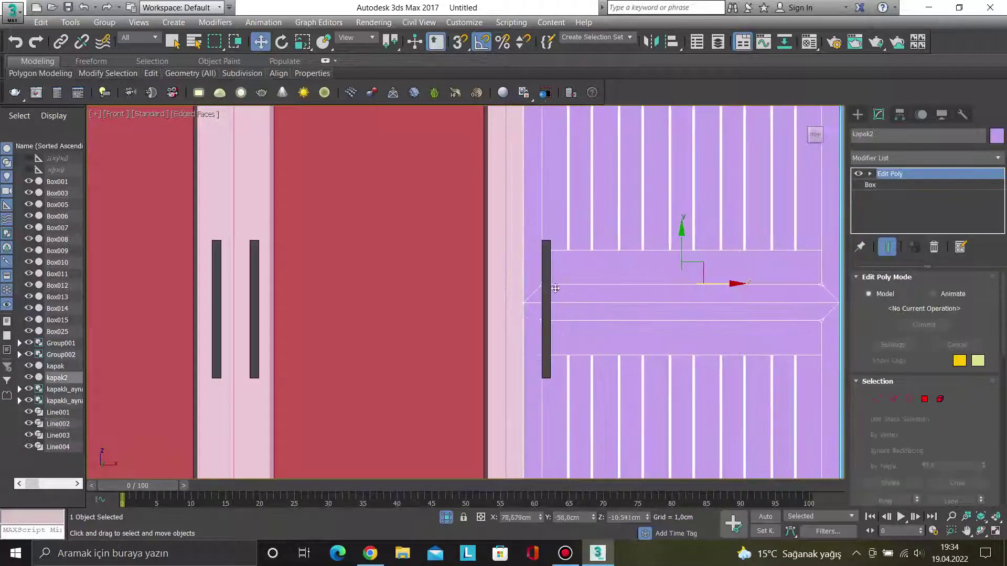
click(546, 281)
drag(577, 320, 564, 322)
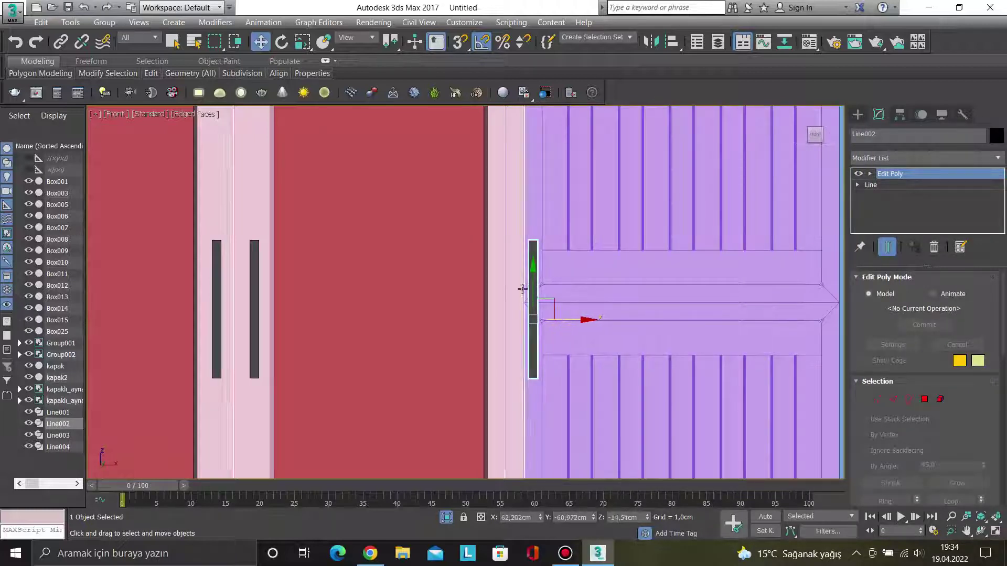
scroll(537, 284, down, 5)
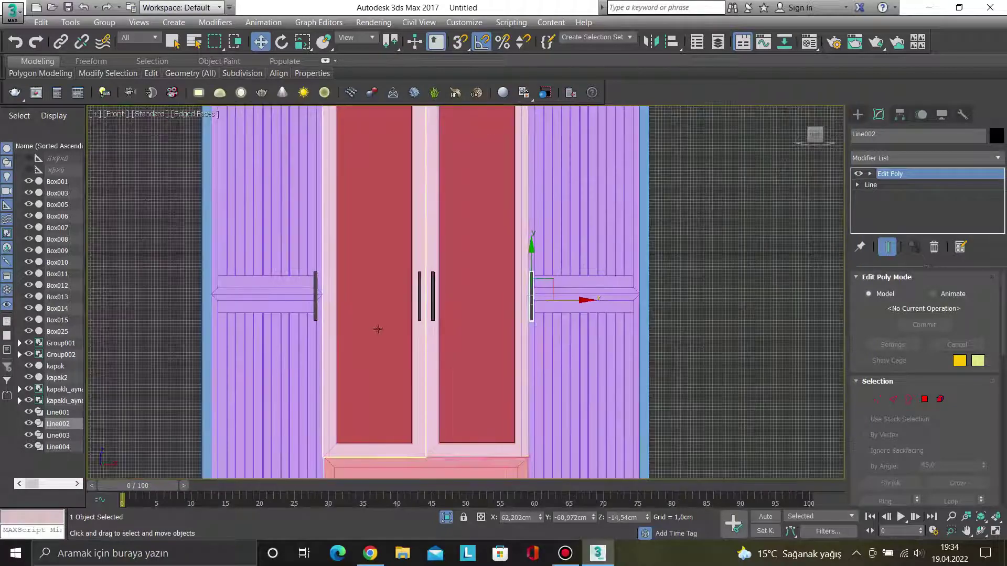
scroll(315, 288, up, 4)
Switch to a Perspective view framing the door handles.
ctrl+click(314, 288)
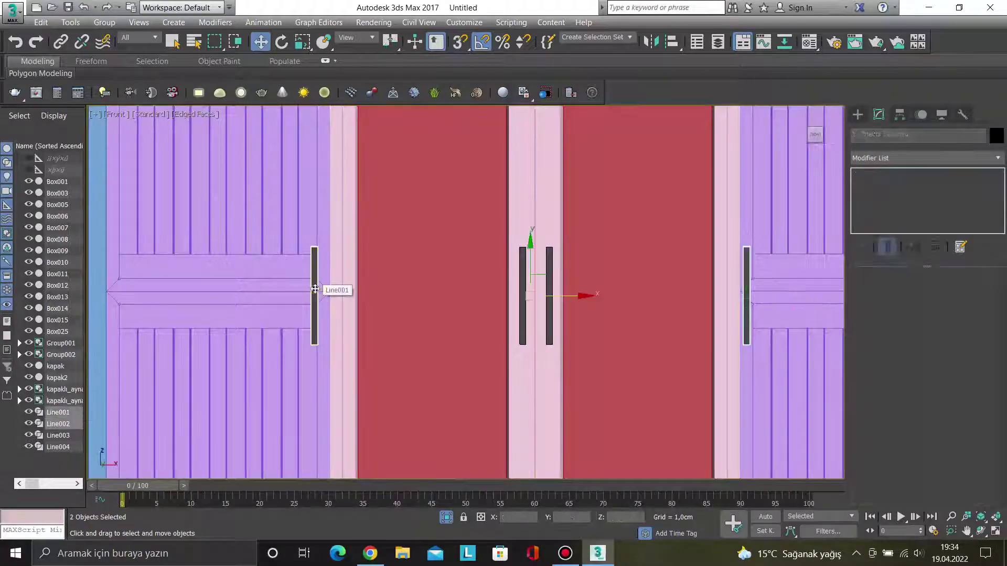
mouse_move(333, 299)
alt+middle_down()
mouse_move(331, 356)
mouse_move(322, 317)
alt+middle_up()
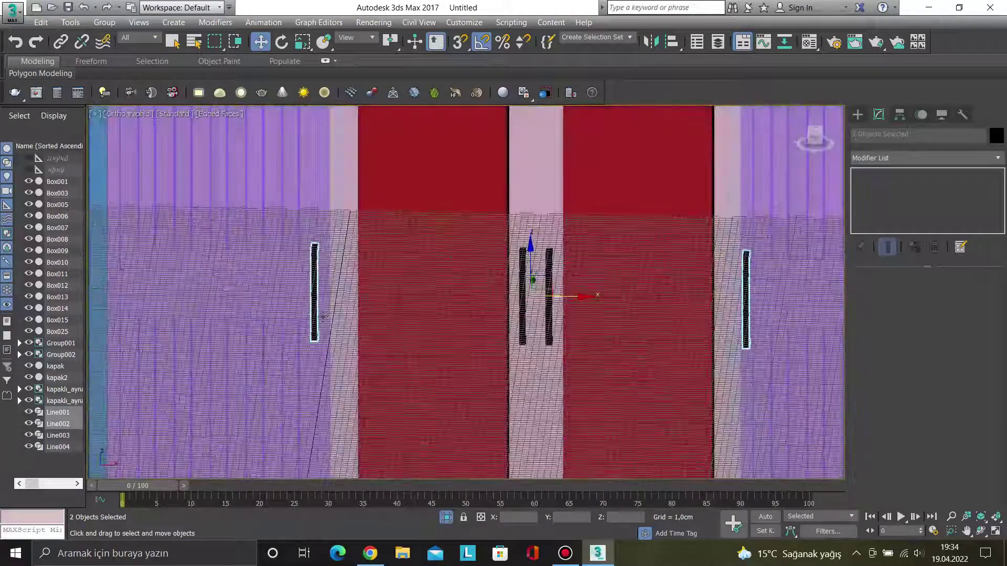
key(p)
scroll(338, 314, down, 3)
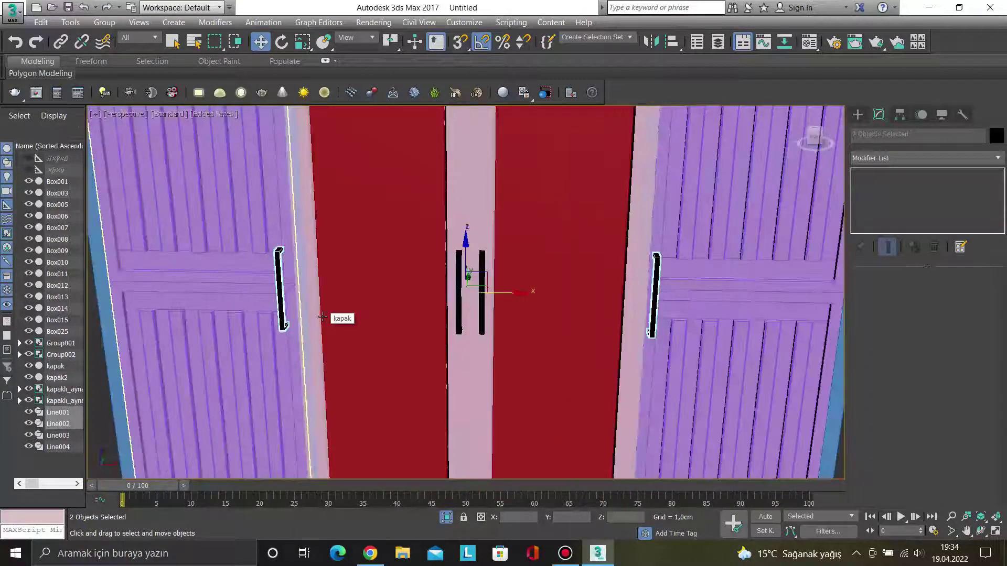
scroll(265, 265, up, 5)
scroll(313, 231, down, 3)
scroll(367, 263, down, 2)
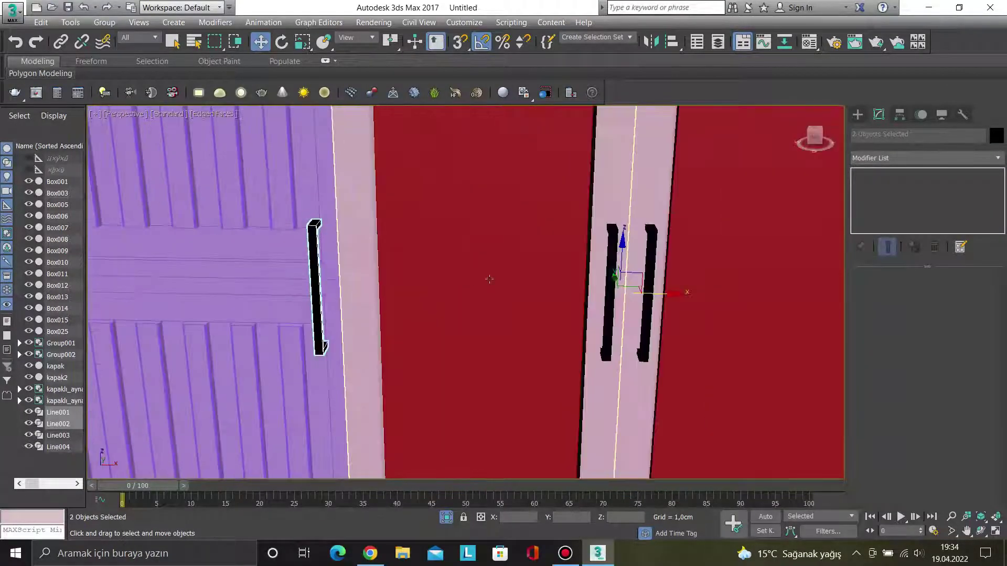
Nudge left handle Line001 right toward its door edge and orbit the view.
click(411, 275)
click(312, 247)
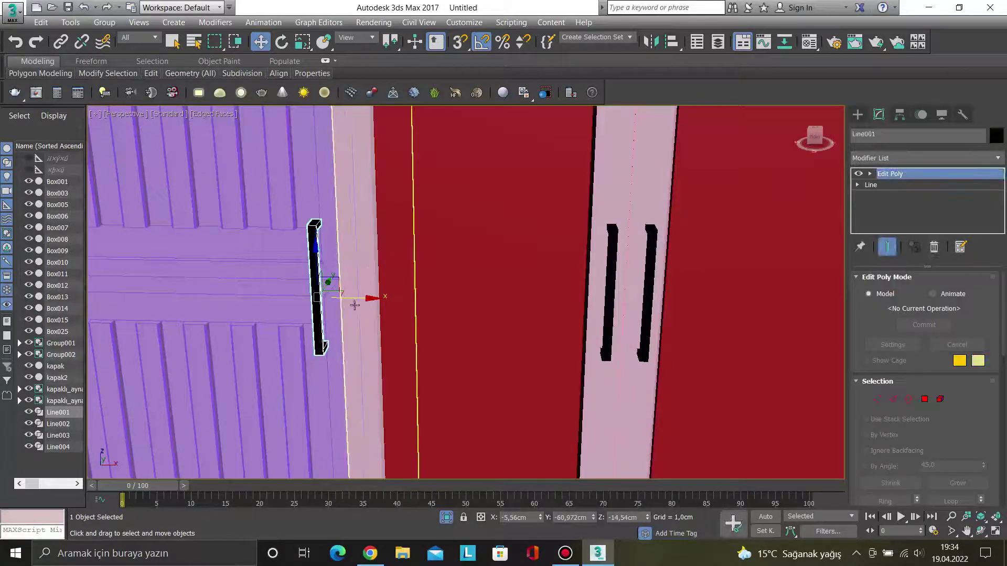
drag(354, 302, 364, 300)
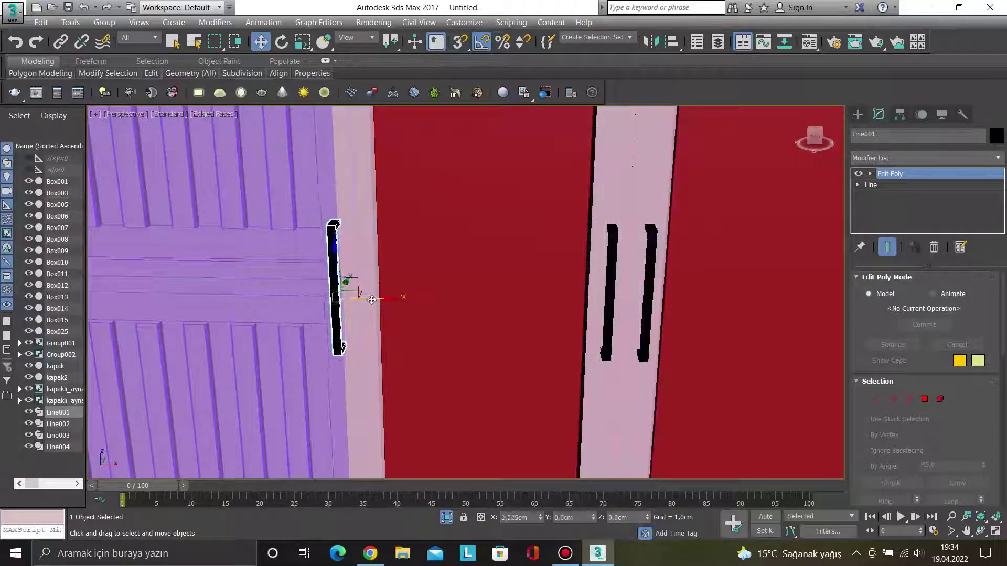
mouse_move(364, 300)
alt+middle_down()
mouse_move(342, 286)
mouse_move(398, 278)
mouse_move(428, 291)
mouse_move(336, 288)
mouse_move(461, 315)
mouse_move(549, 263)
alt+middle_up()
click(550, 263)
Try scaling down handles Line001 and Line002, then undo to keep their size.
click(577, 278)
ctrl+click(217, 285)
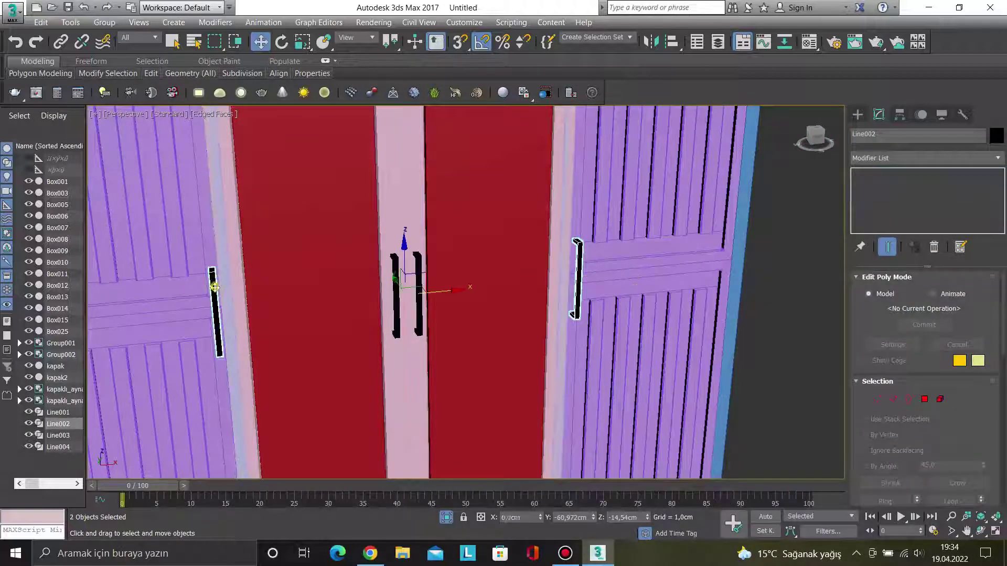
key(r)
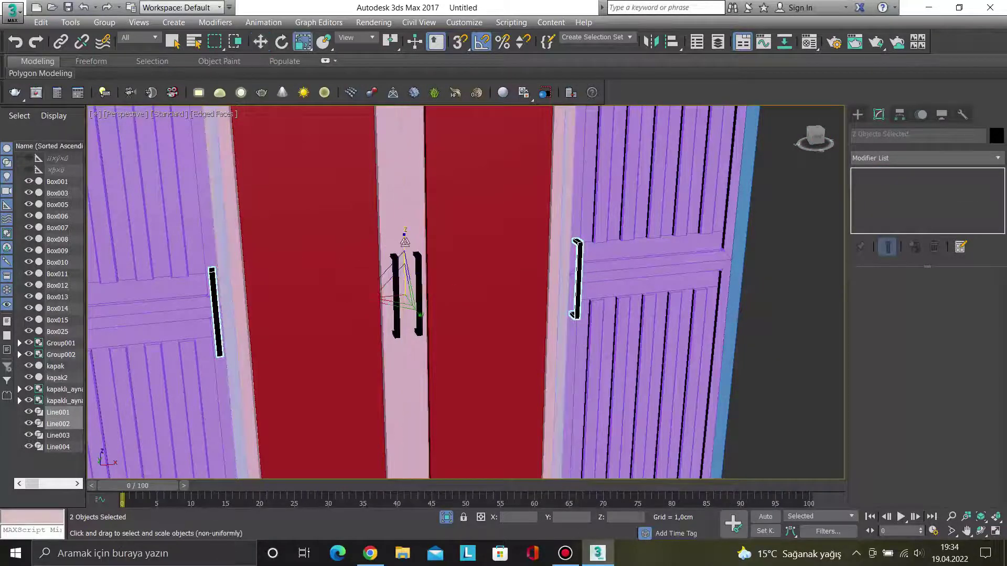
drag(405, 247, 418, 262)
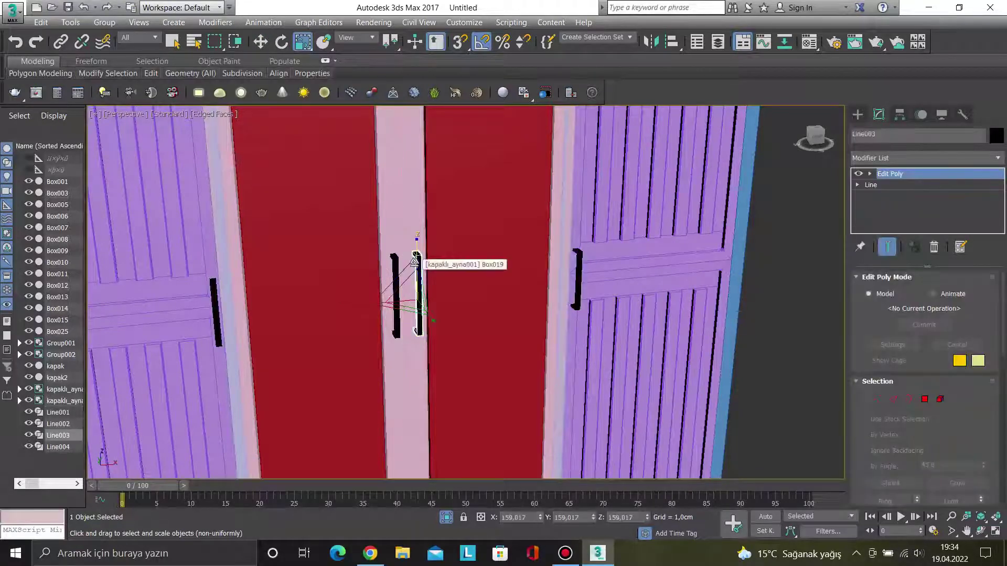
key(ctrl+z)
Orbit to a straight-on view of the wardrobe and clear the handle selection.
ctrl+click(392, 257)
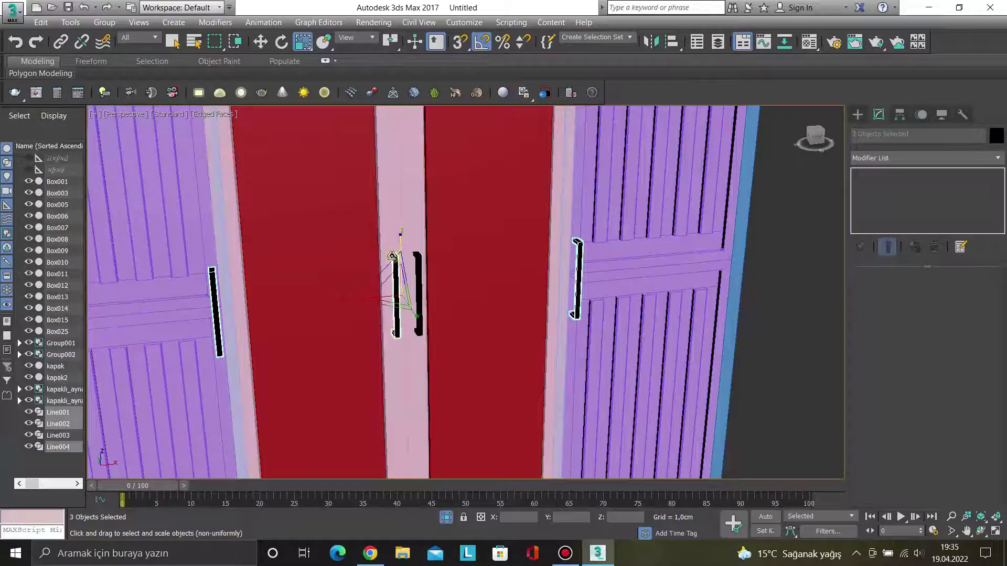
ctrl+click(418, 257)
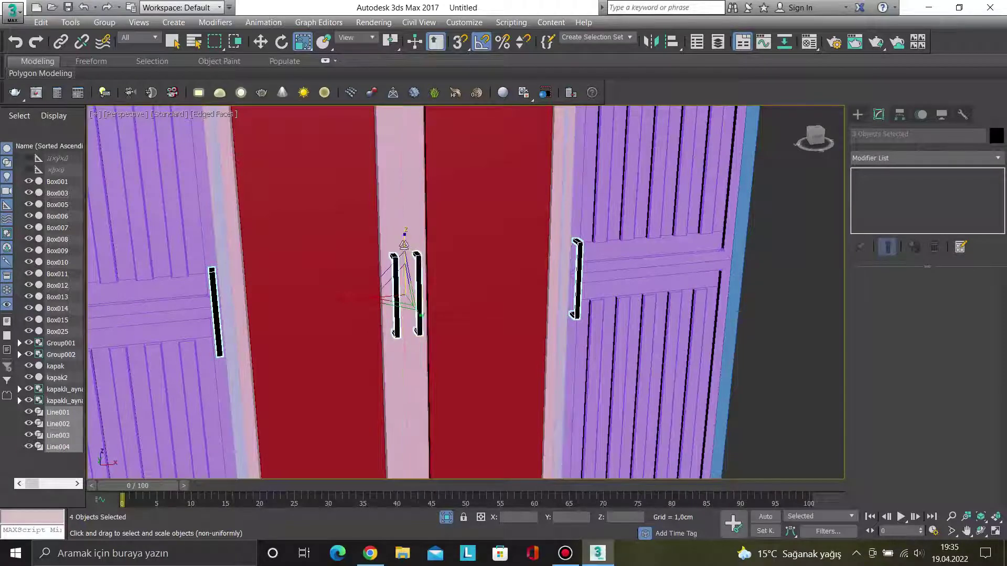
scroll(429, 272, down, 4)
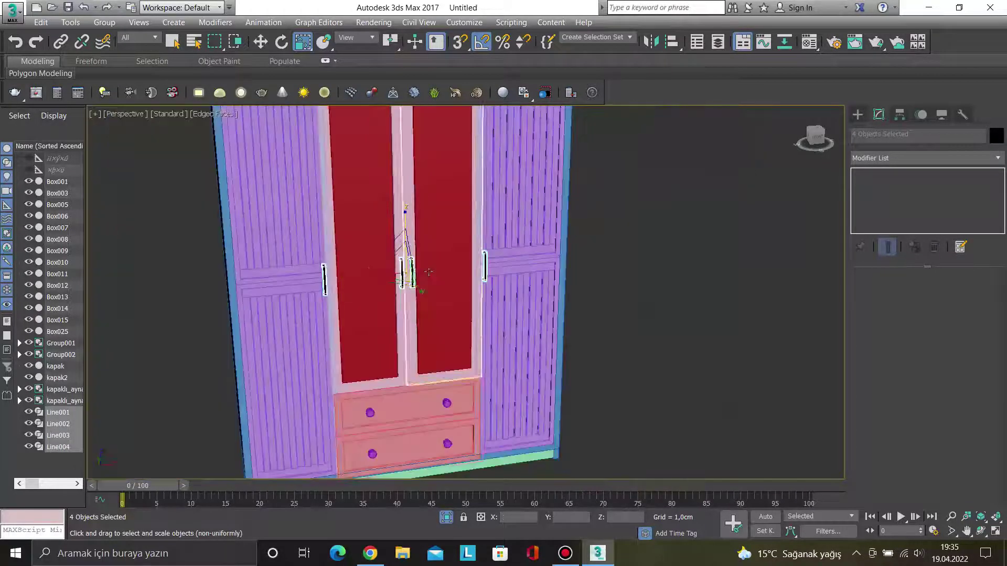
alt+middle_drag(429, 272, 541, 244)
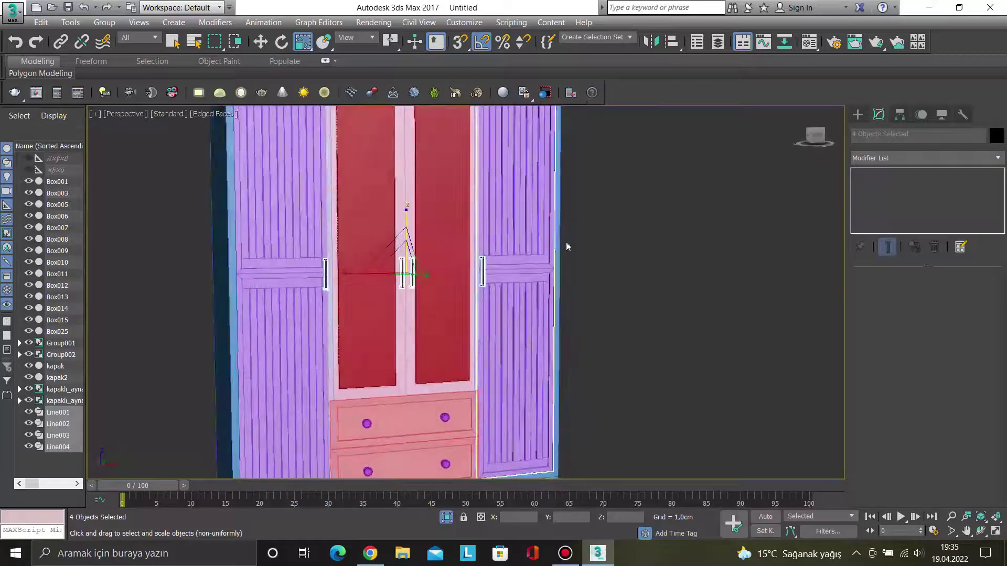
click(624, 243)
Switch to Front view and zoom in to inspect the handles.
key(f)
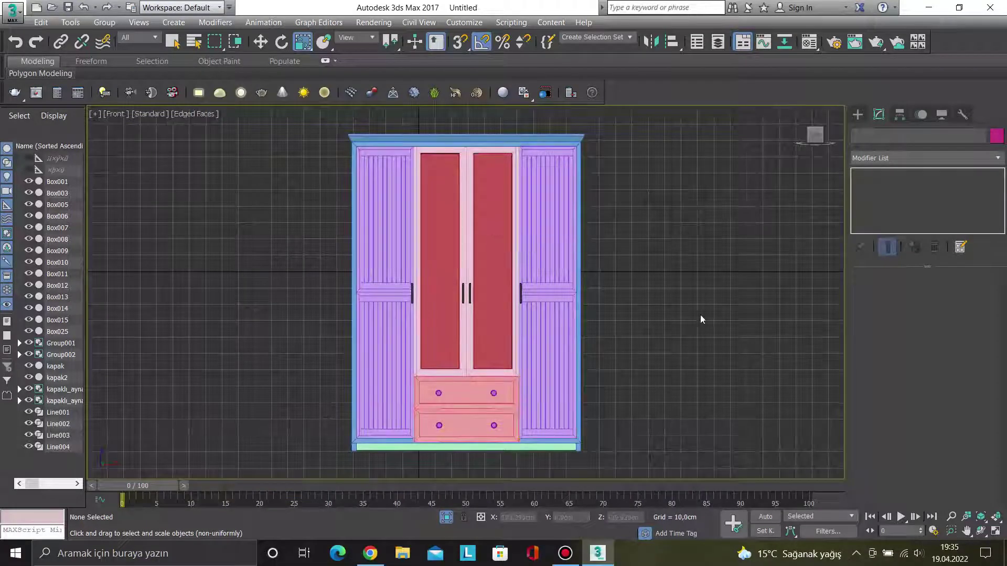
scroll(515, 294, up, 3)
scroll(535, 288, up, 2)
scroll(545, 284, up, 2)
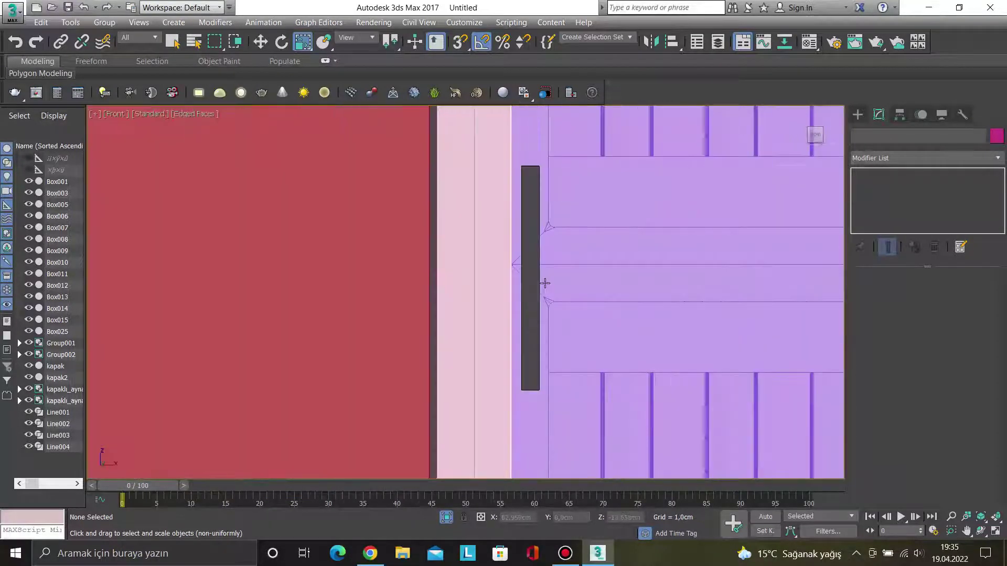
scroll(545, 283, down, 3)
scroll(544, 283, down, 5)
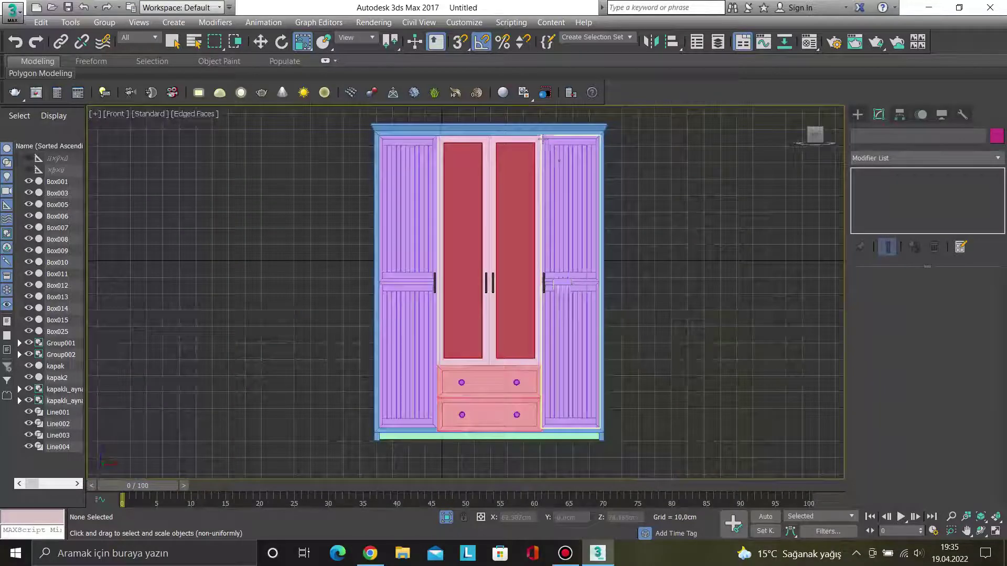
scroll(536, 139, up, 4)
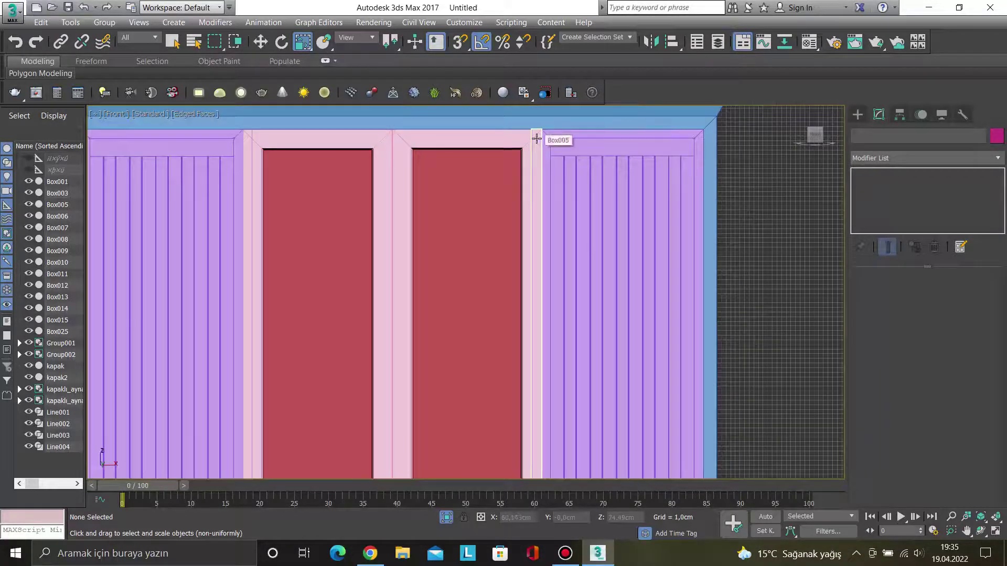
scroll(536, 139, up, 6)
scroll(524, 183, down, 4)
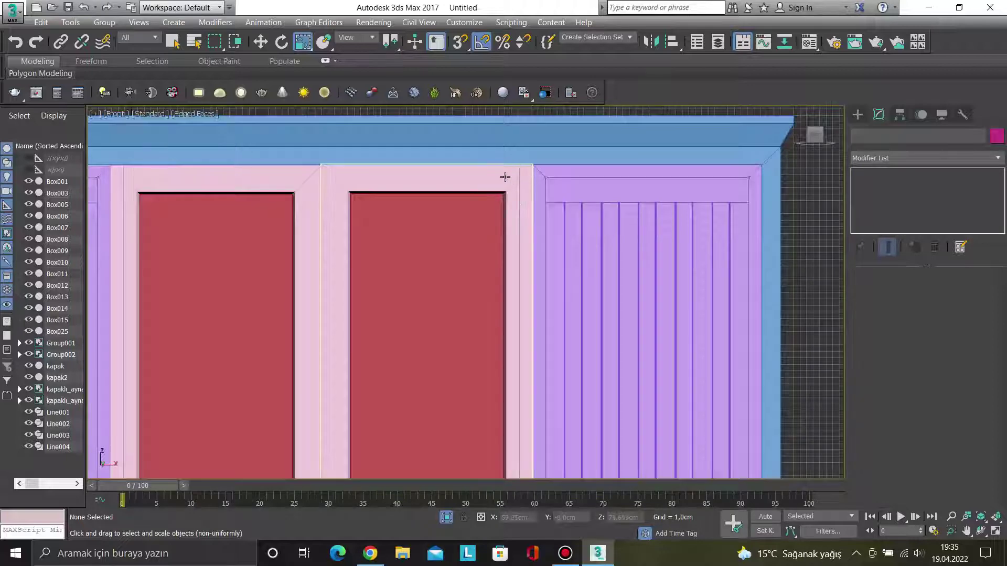
scroll(786, 231, down, 4)
scroll(798, 234, down, 1)
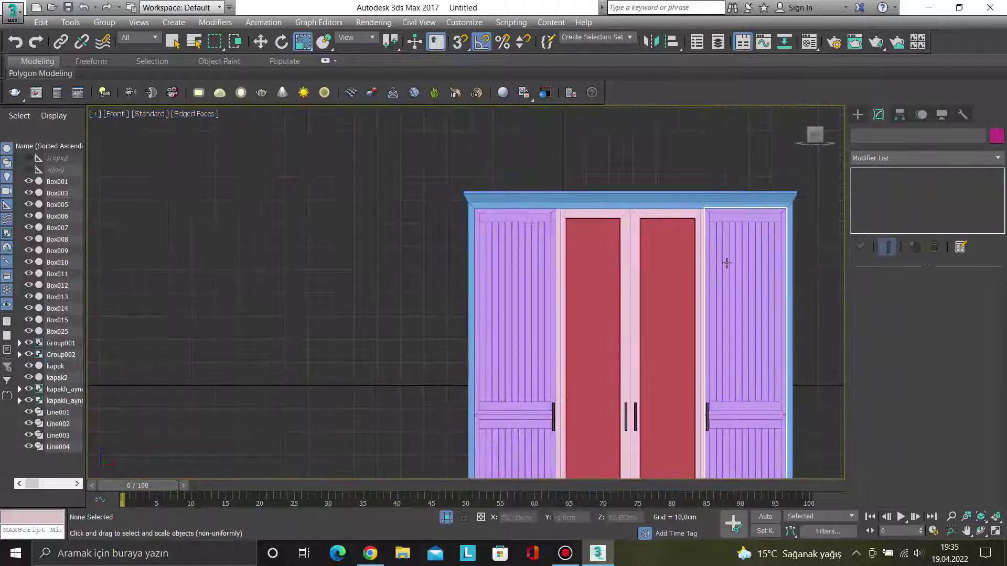
Pan the front view to frame the wardrobe and open the Material Editor.
middle_drag(727, 263, 708, 234)
scroll(708, 234, down, 3)
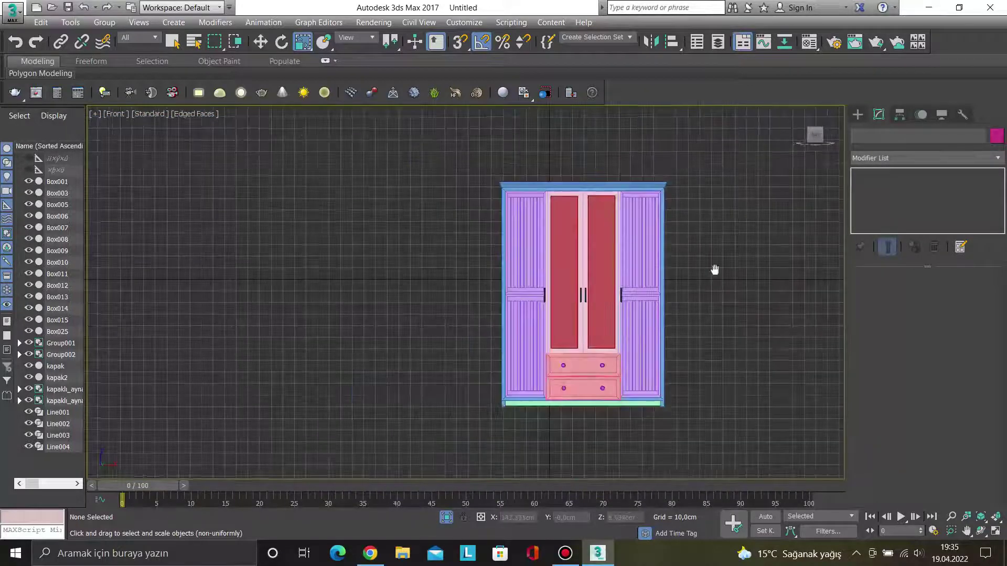
middle_drag(714, 269, 662, 276)
scroll(661, 275, up, 2)
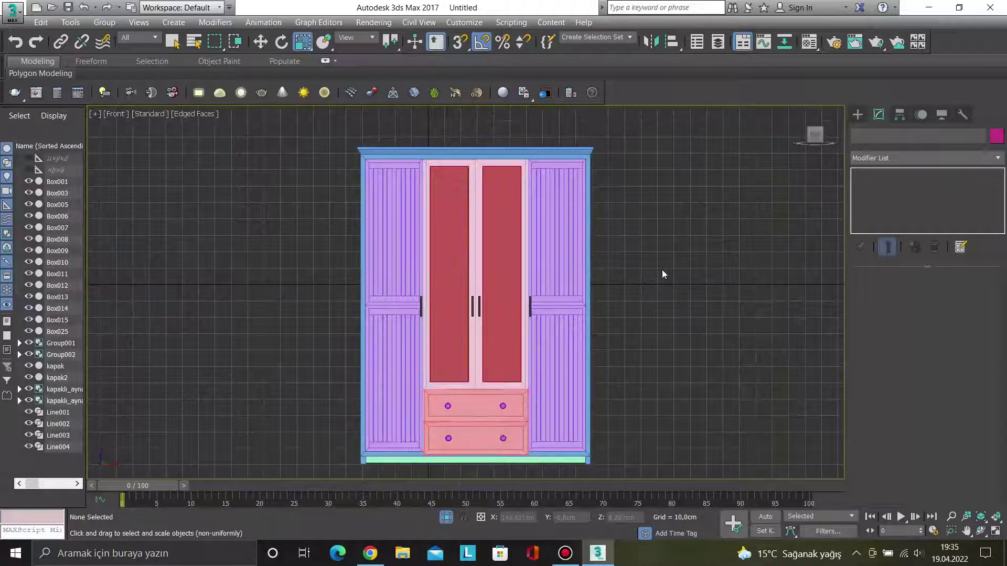
key(m)
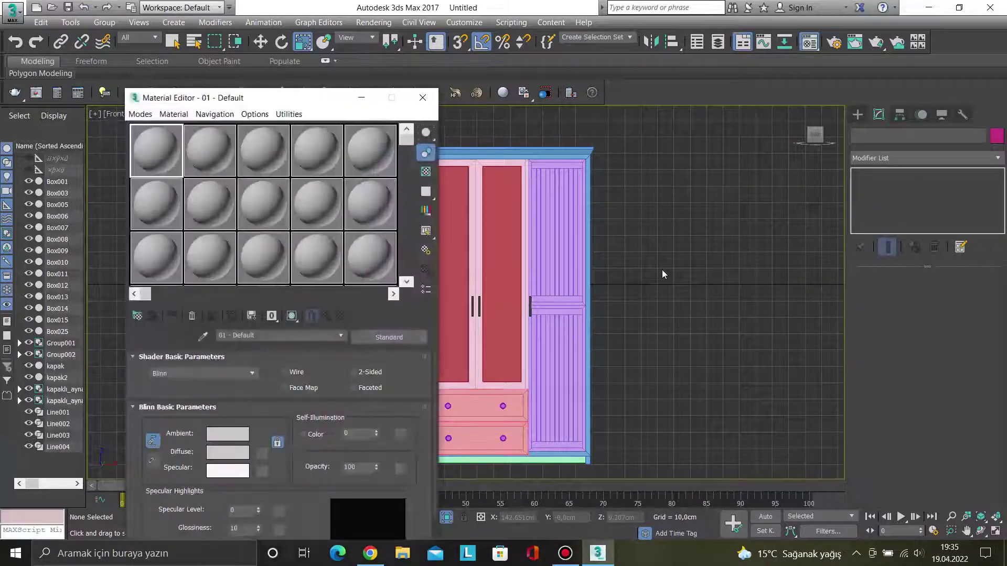
Choose V-Ray Adv 3.50.04 as the renderer in Render Setup, then close it.
click(407, 339)
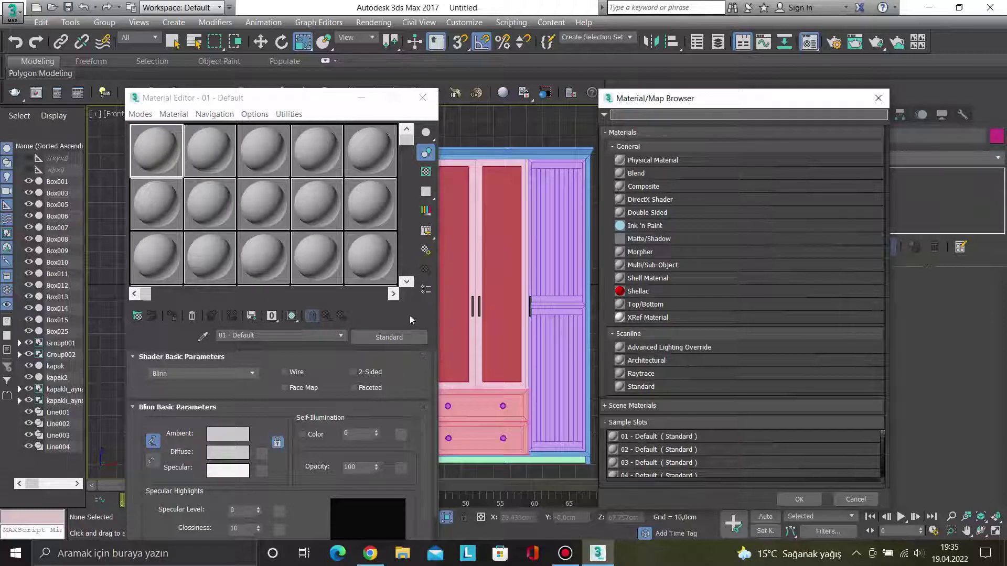
click(878, 98)
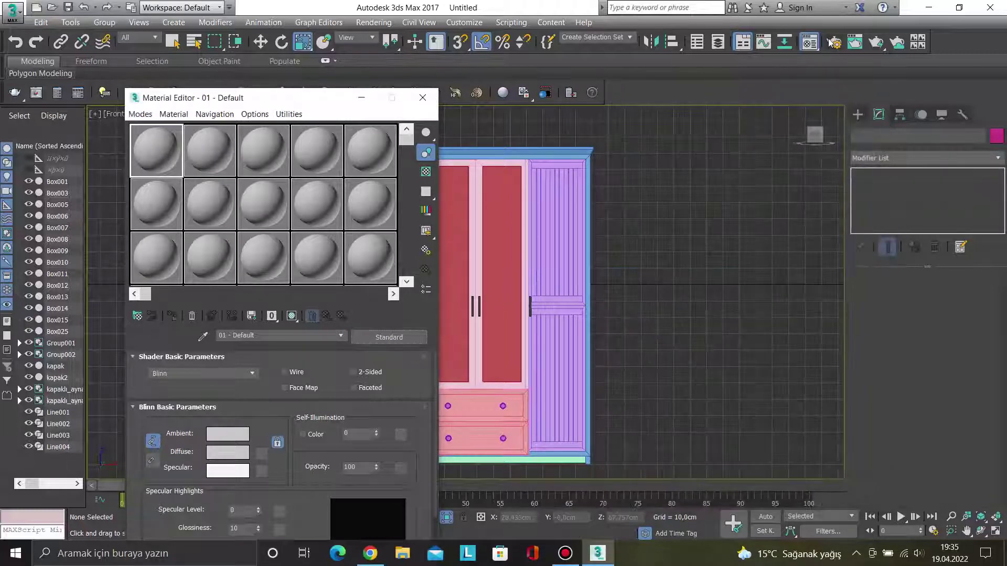
click(833, 42)
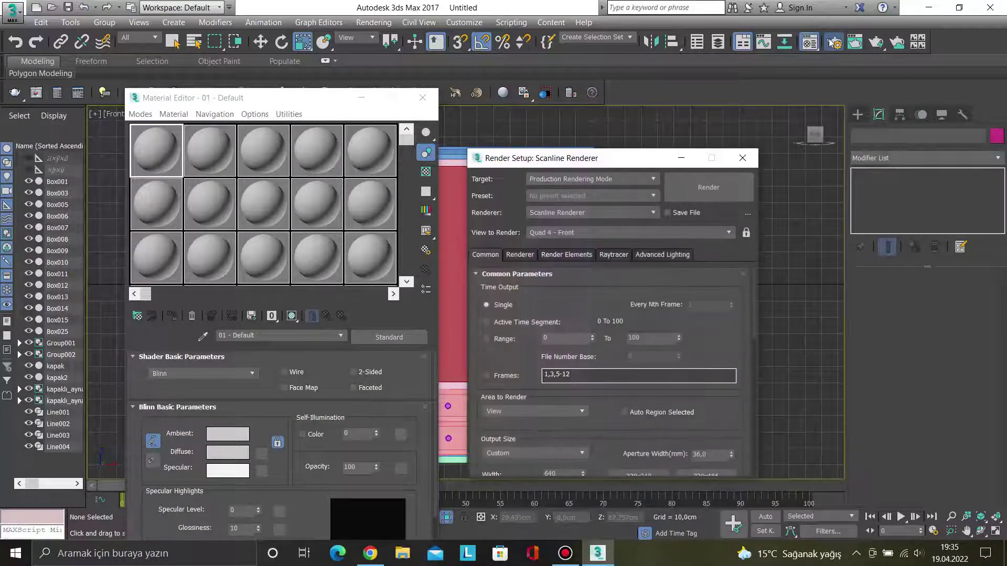
click(606, 213)
click(594, 273)
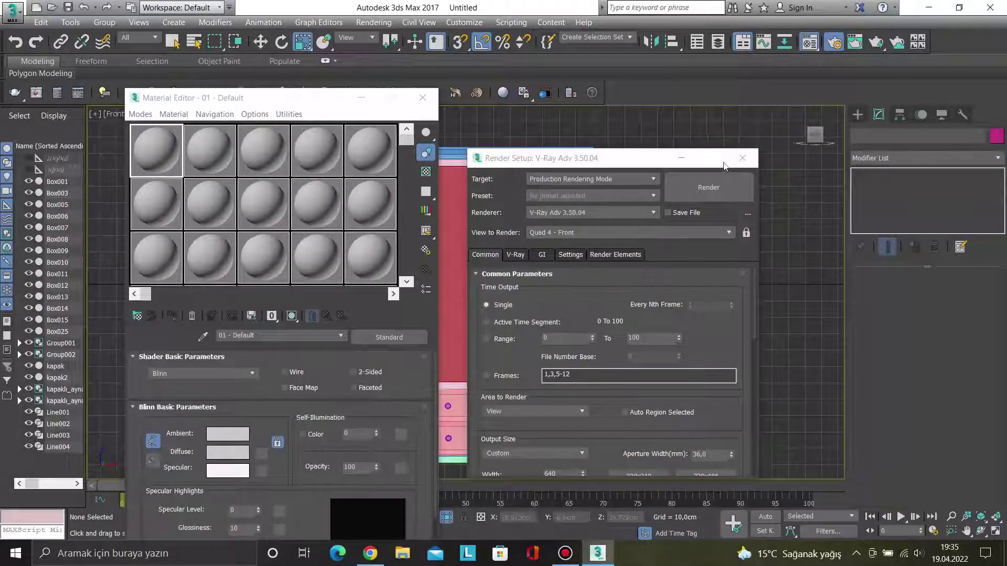
click(740, 161)
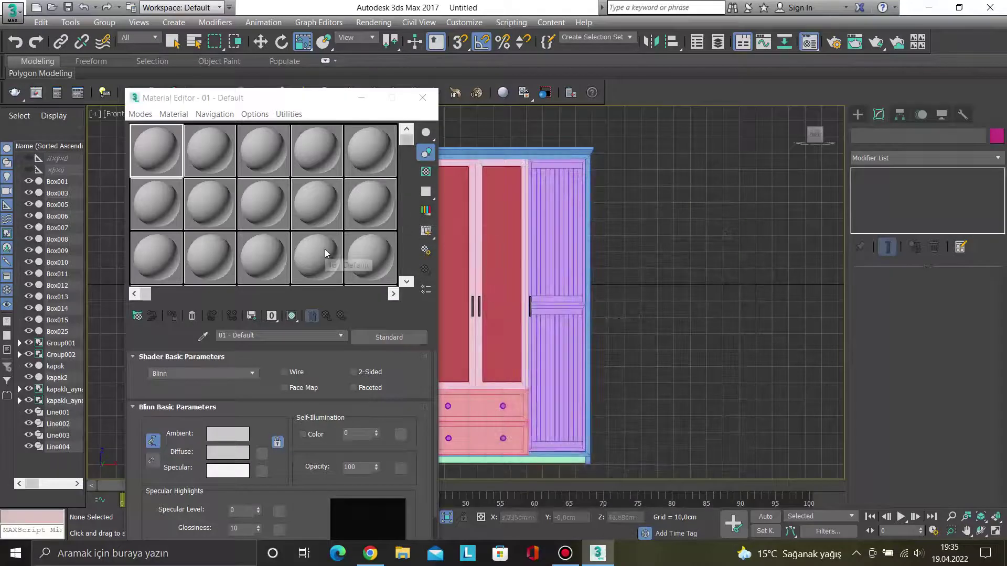
Turn the first sample slot into a VRayMtl with a white diffuse colour.
click(150, 153)
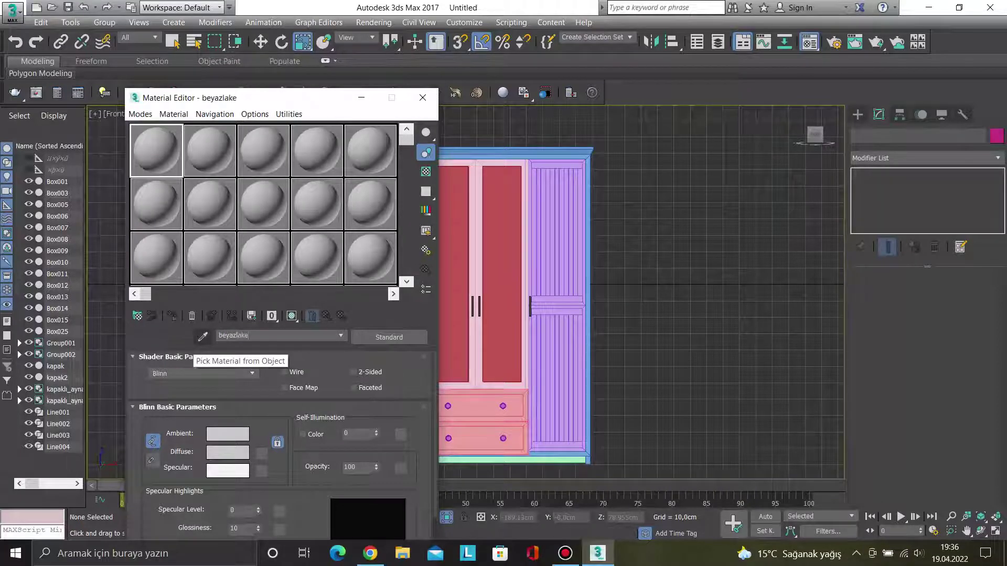
click(389, 339)
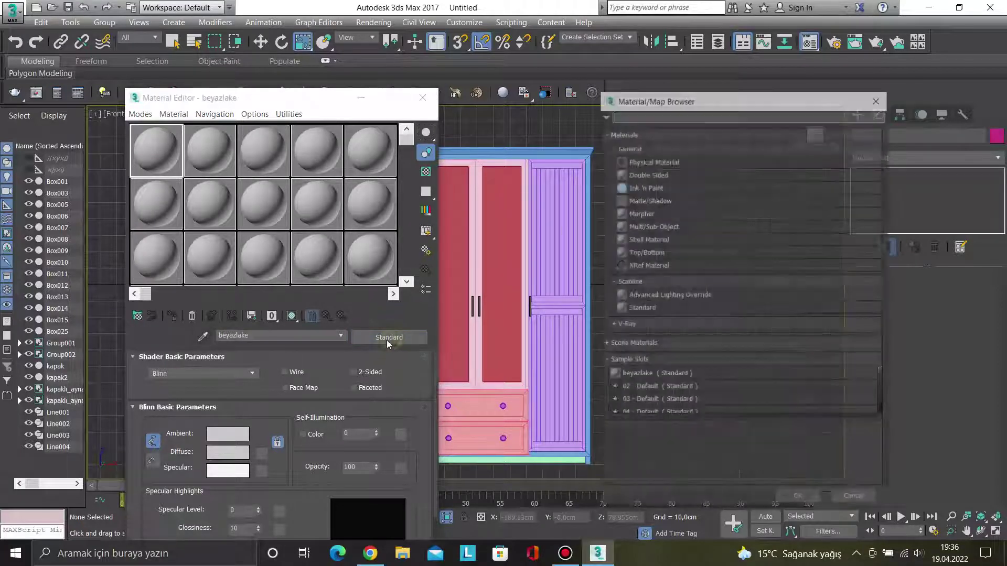
click(625, 324)
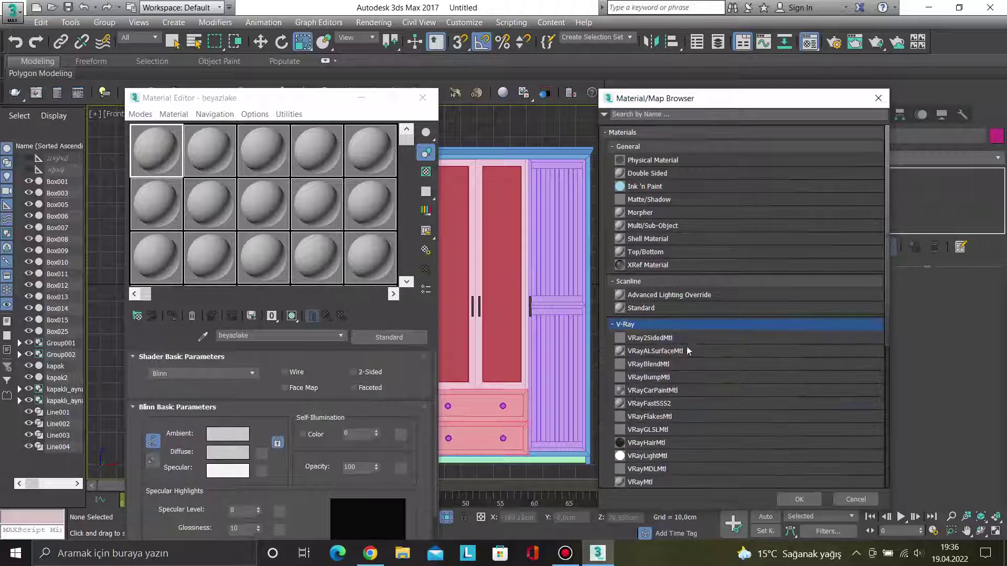
scroll(680, 377, down, 2)
double_click(647, 431)
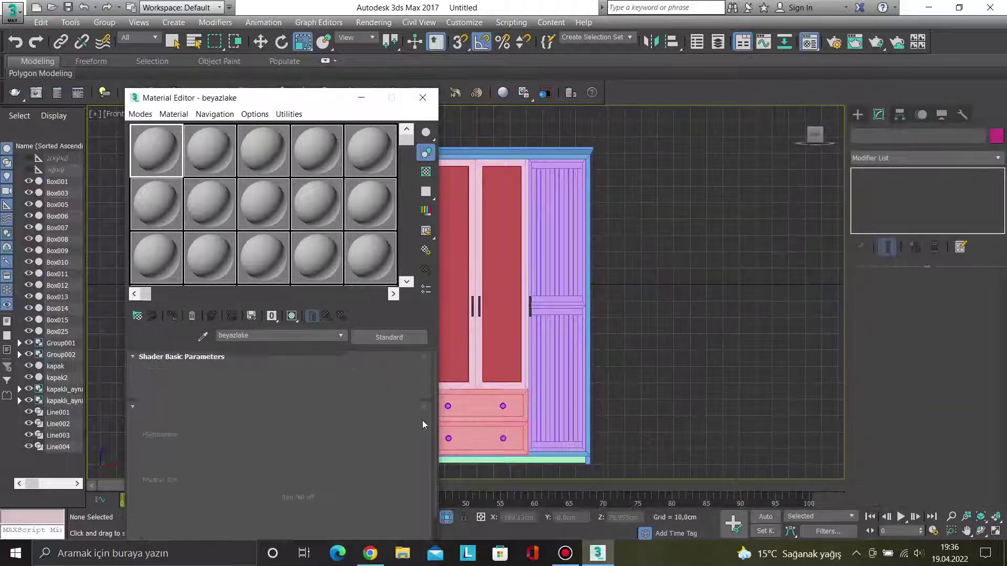
click(224, 373)
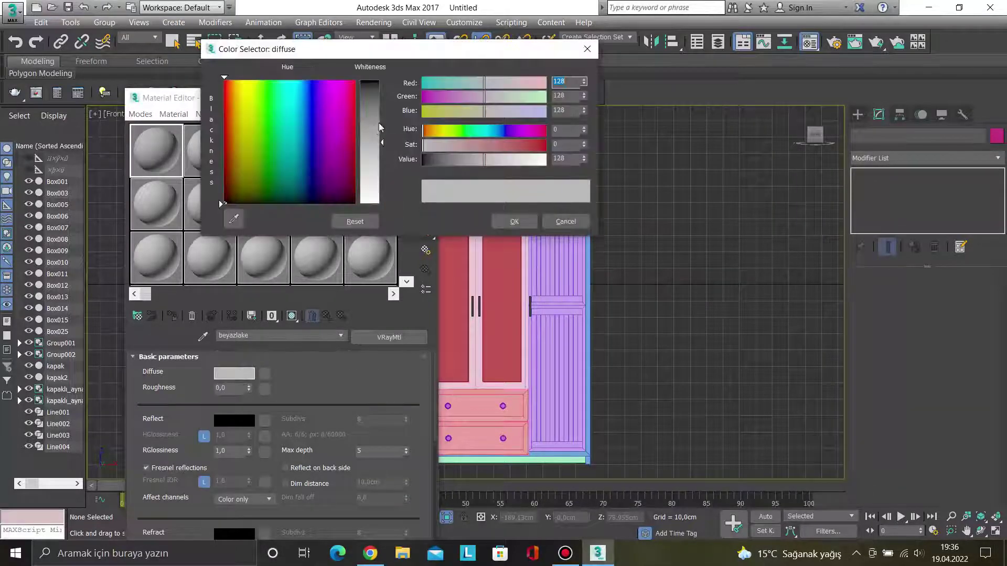
click(499, 215)
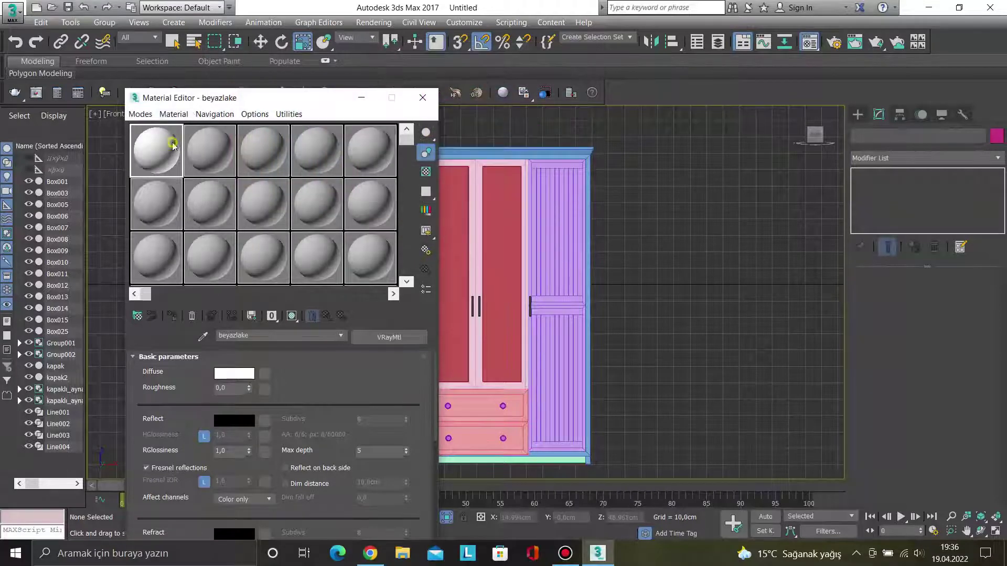
Give it a white reflection with 0,85 glossiness, previewed on a checker background.
double_click(170, 142)
click(425, 172)
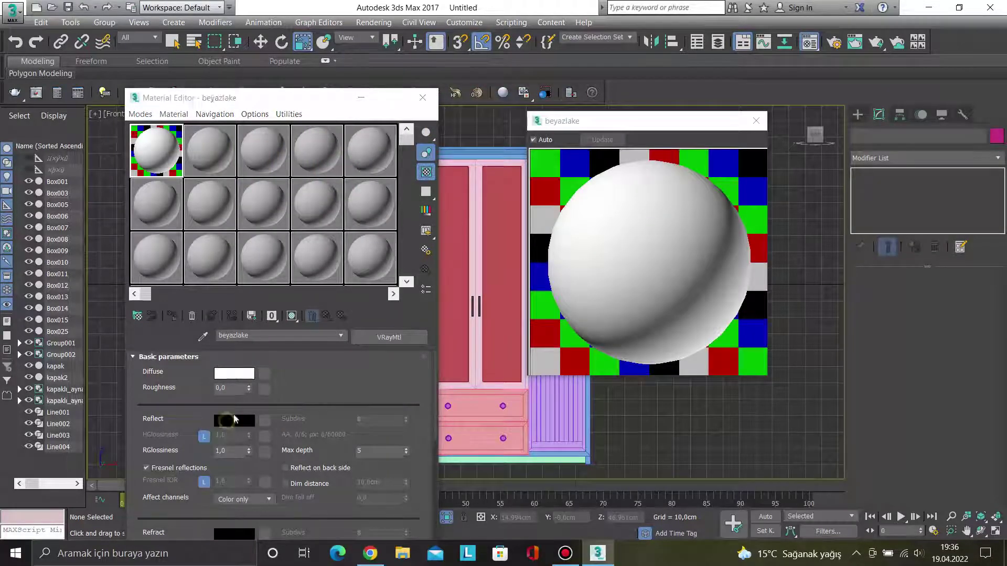
click(226, 421)
drag(385, 100, 377, 204)
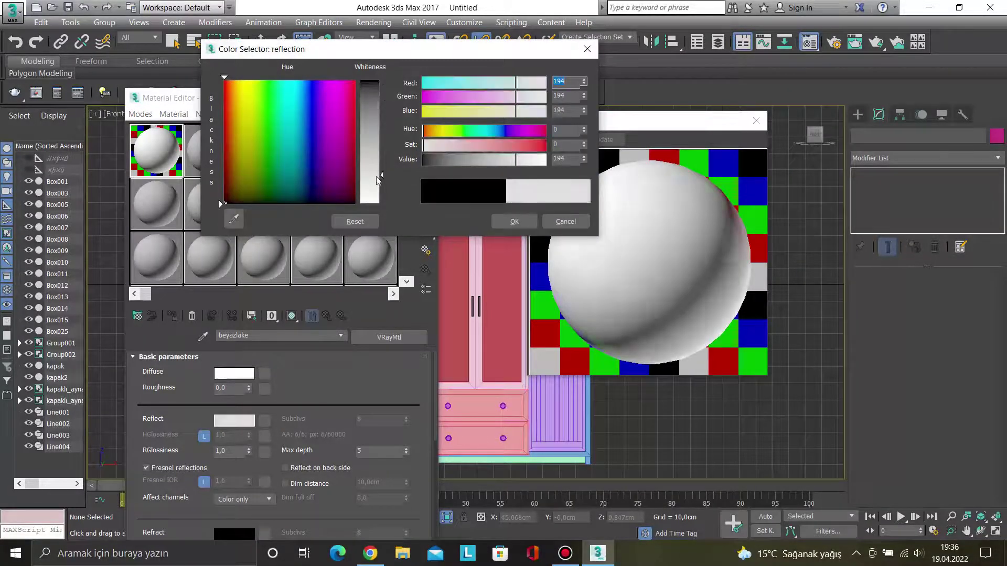
click(513, 221)
text(0,85)
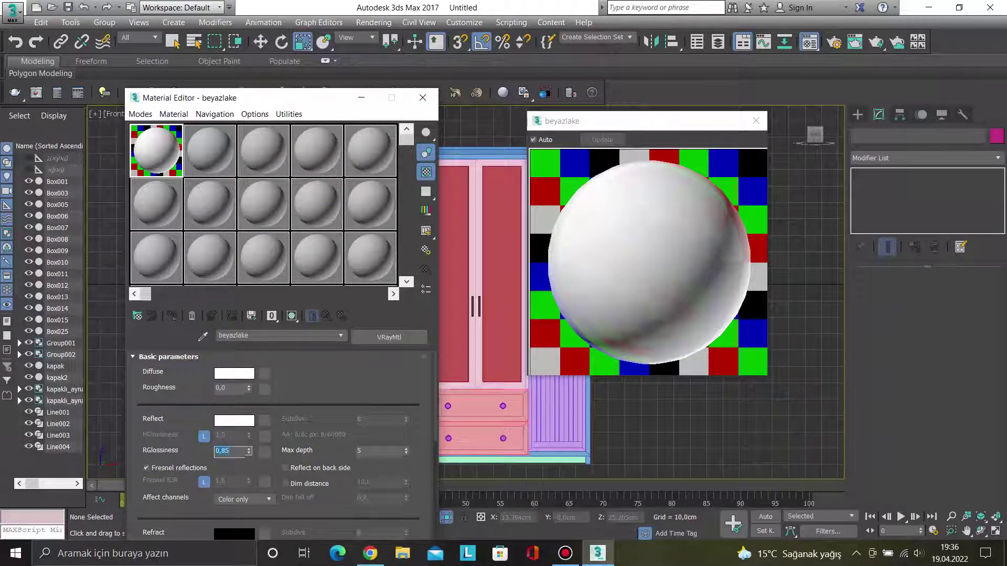
key(Return)
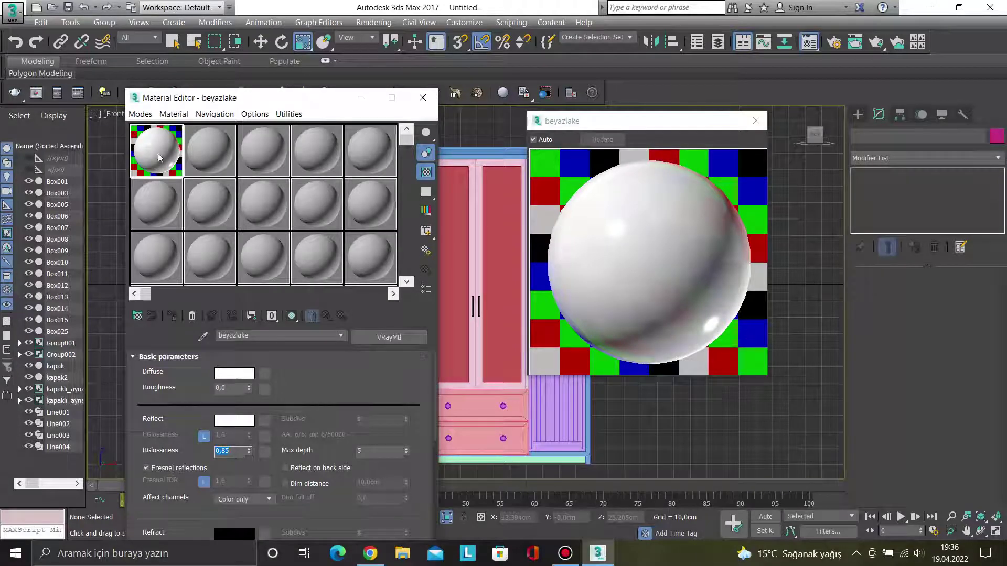
click(201, 160)
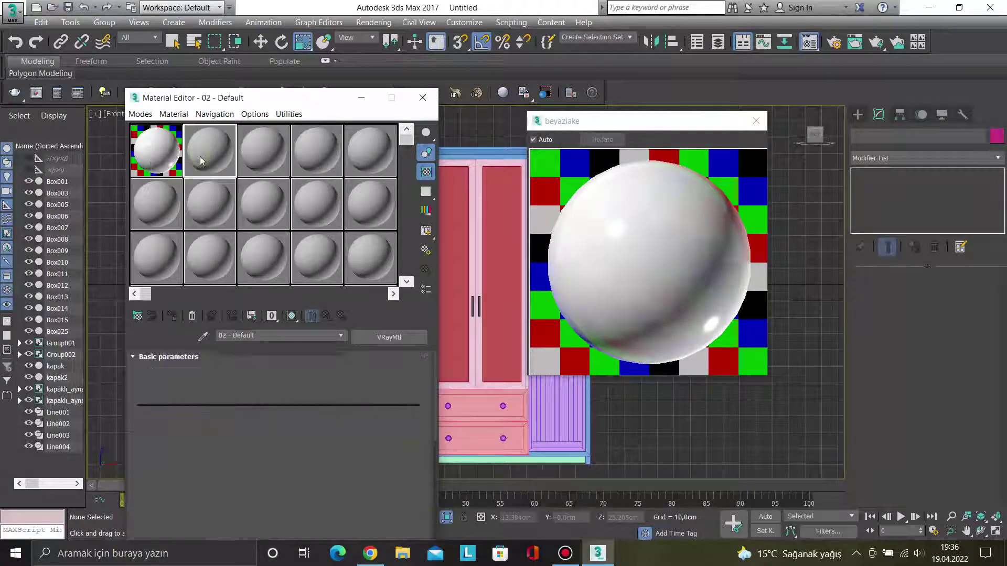
Make slot 2 a VRayMtl named siyah with a black diffuse colour.
click(387, 338)
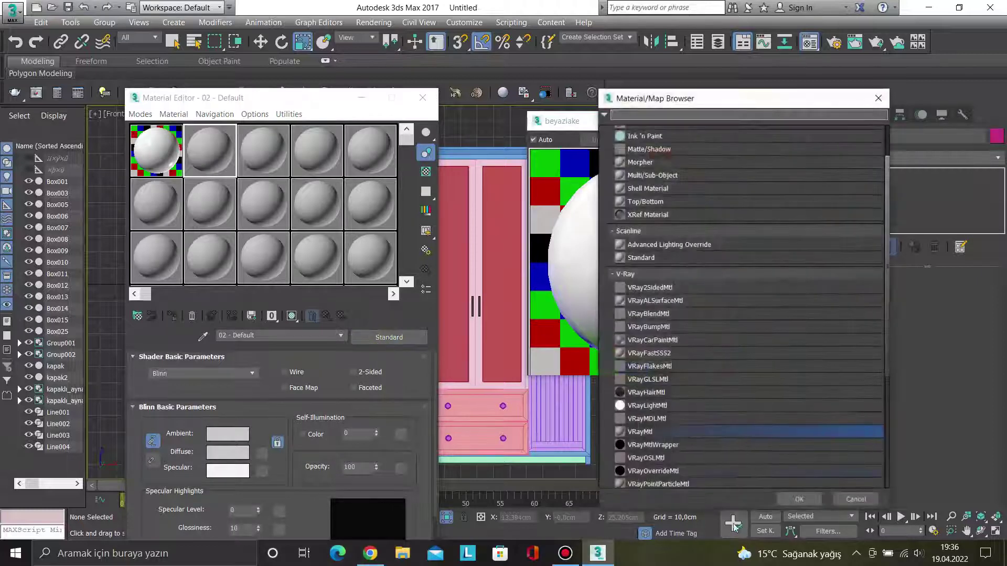
double_click(655, 433)
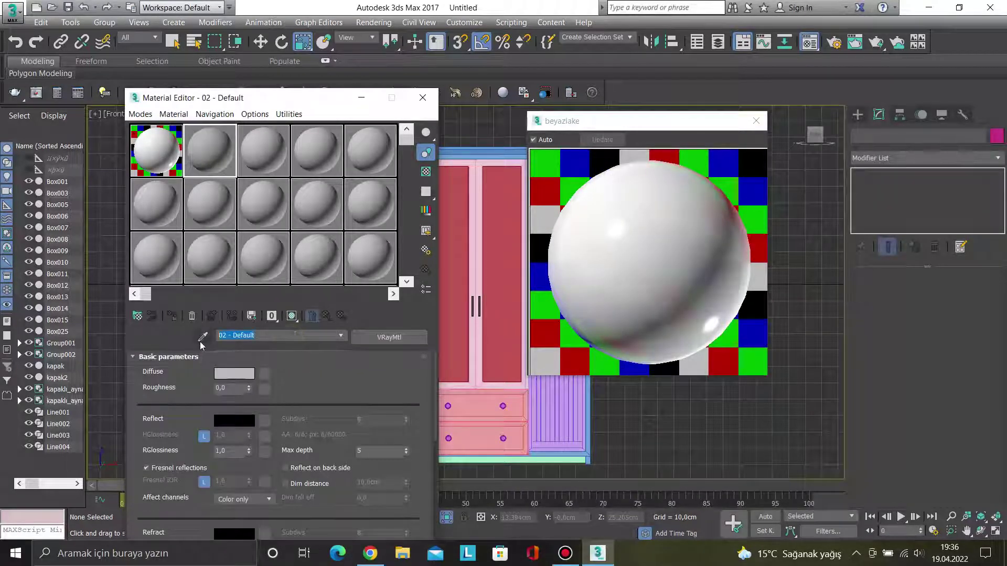
text(siyah)
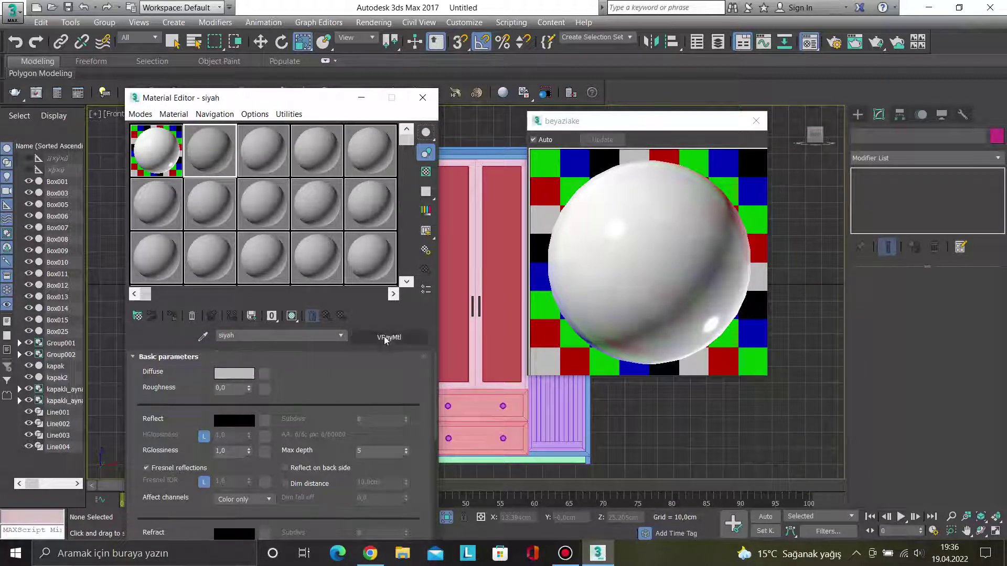
click(238, 380)
drag(345, 148, 345, 194)
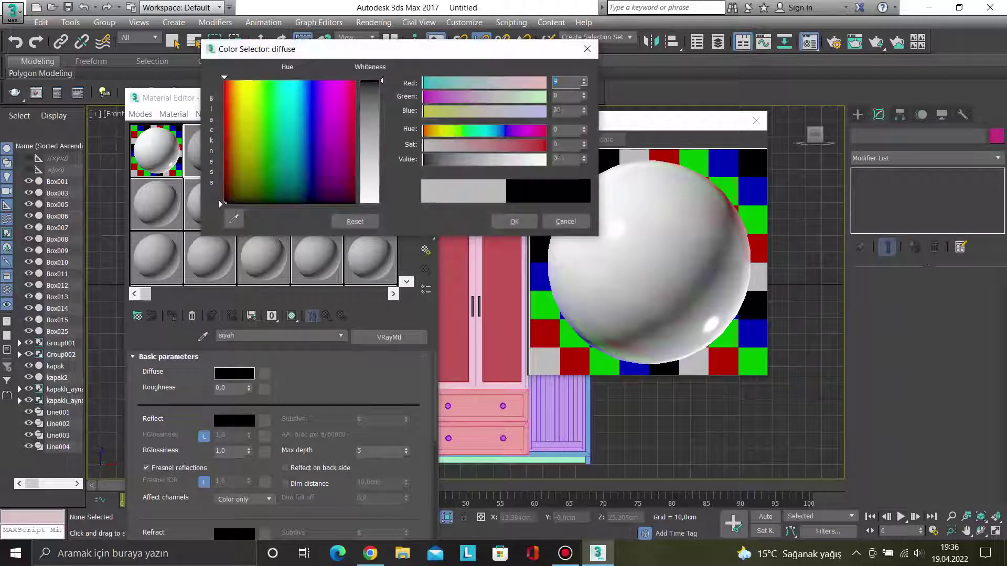
click(474, 208)
Set siyah's reflection to white with 0,85 glossiness, checked in a checker preview.
click(235, 420)
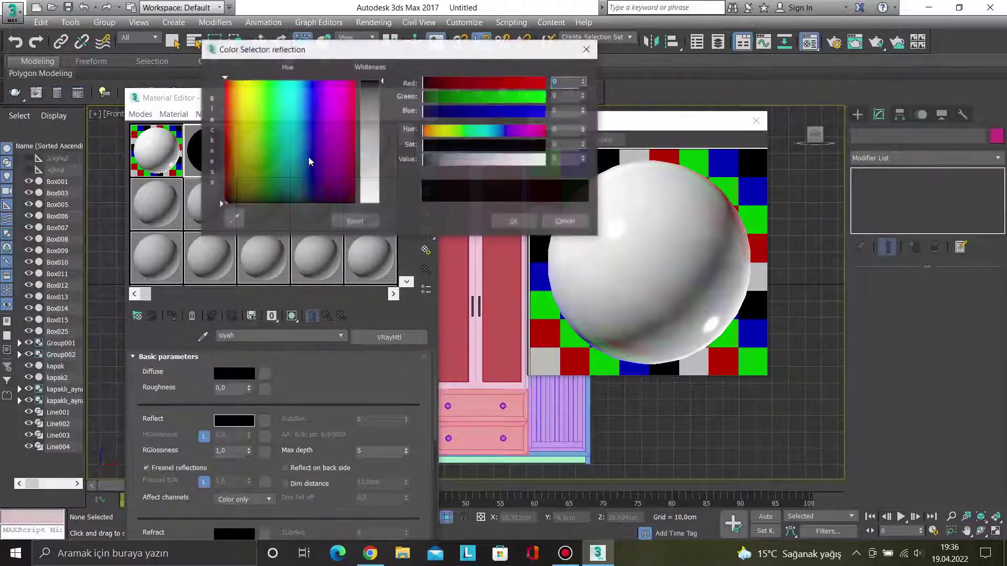
drag(370, 82, 504, 201)
click(514, 221)
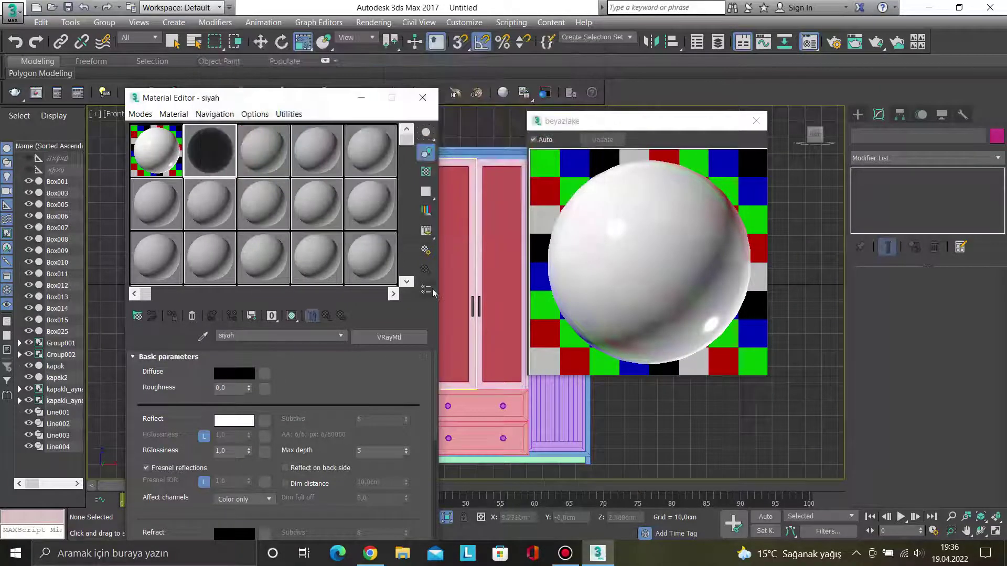
click(425, 174)
click(755, 120)
double_click(229, 454)
text(0,85)
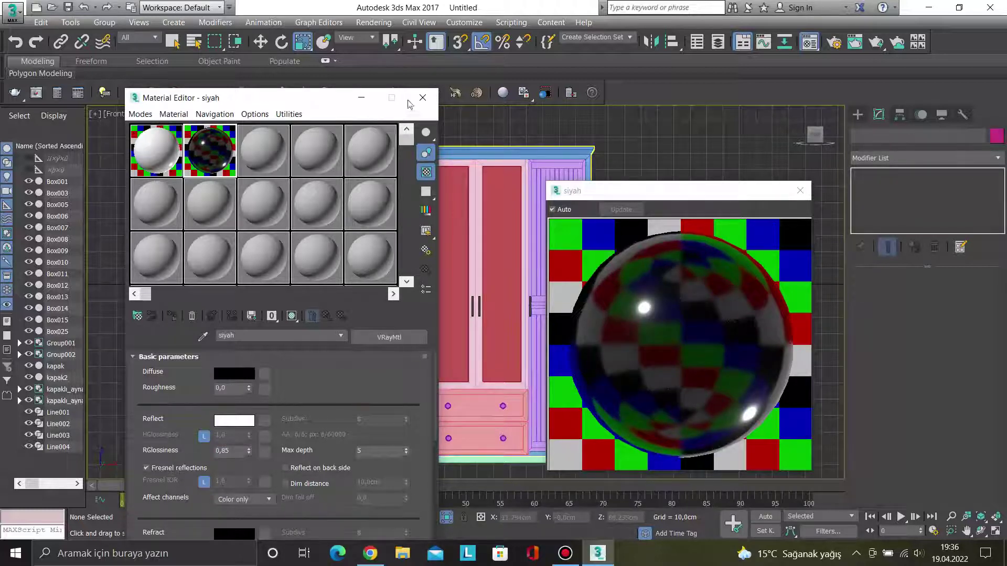
click(798, 194)
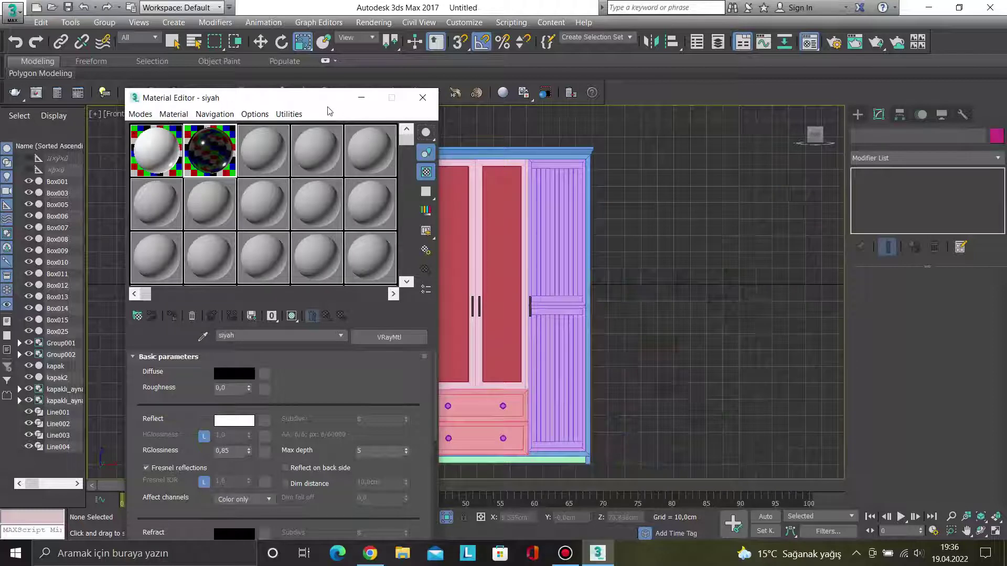
Box-select the whole wardrobe and assign it the white beyazlake material.
drag(327, 106, 205, 110)
scroll(681, 262, down, 3)
drag(614, 362, 730, 427)
drag(437, 134, 436, 134)
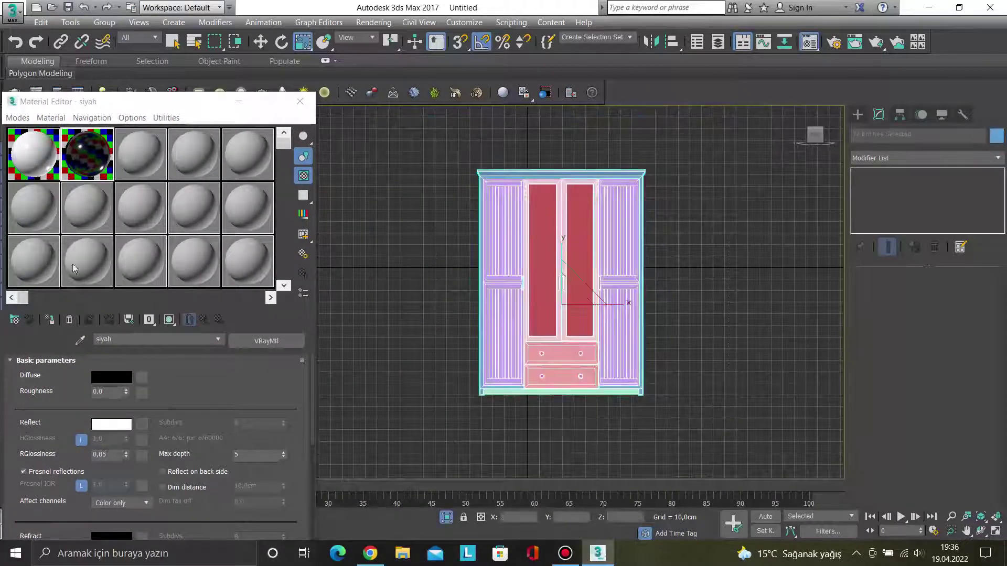
click(49, 320)
click(51, 177)
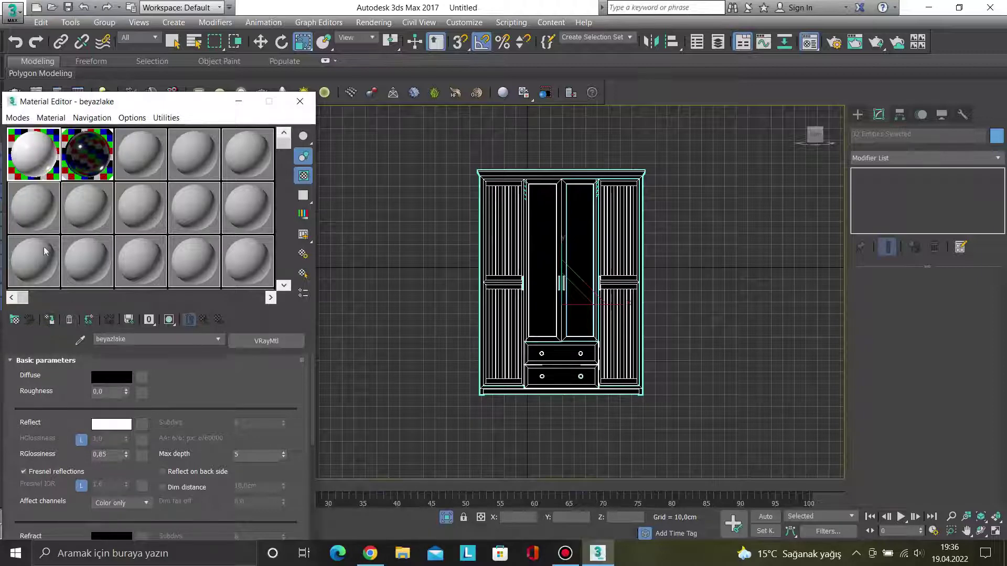
click(49, 320)
scroll(573, 314, up, 3)
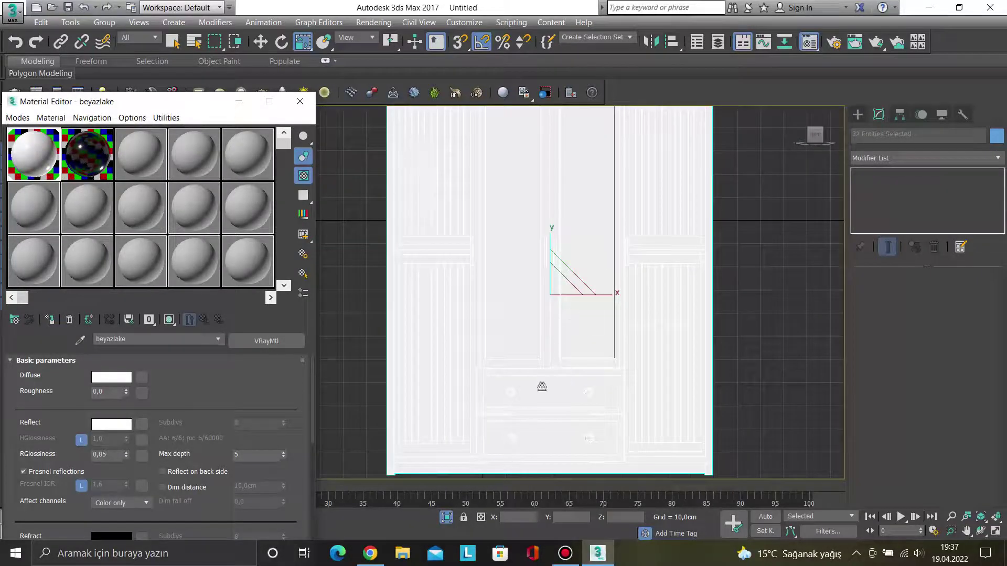
click(829, 356)
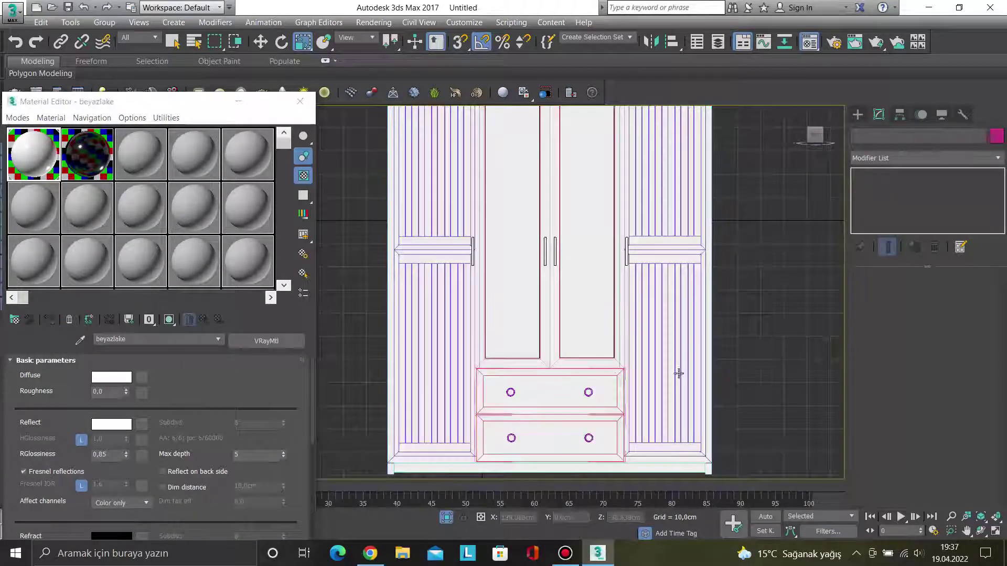
Select the door handles and assign them the black siyah material.
click(586, 392)
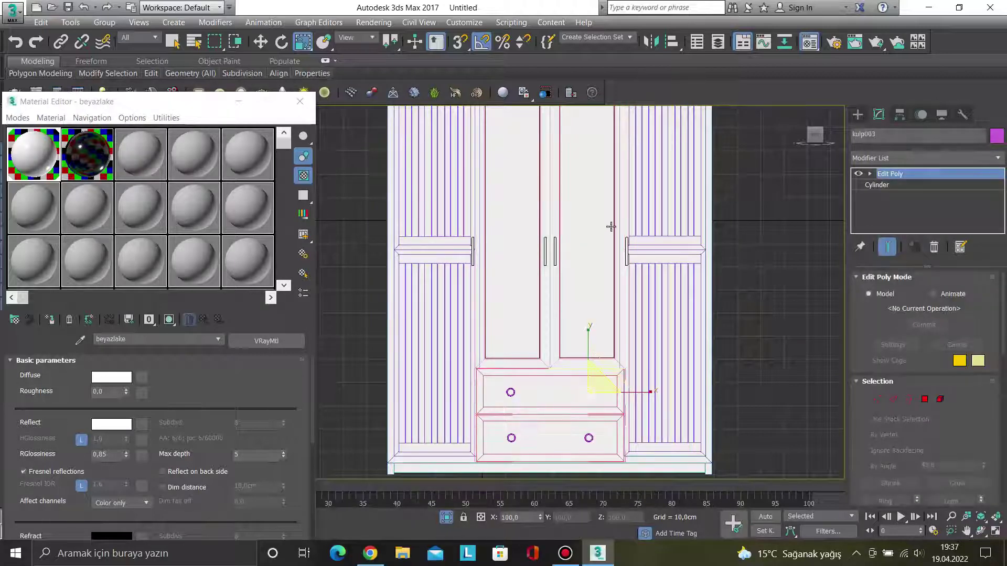
click(625, 251)
scroll(556, 251, up, 3)
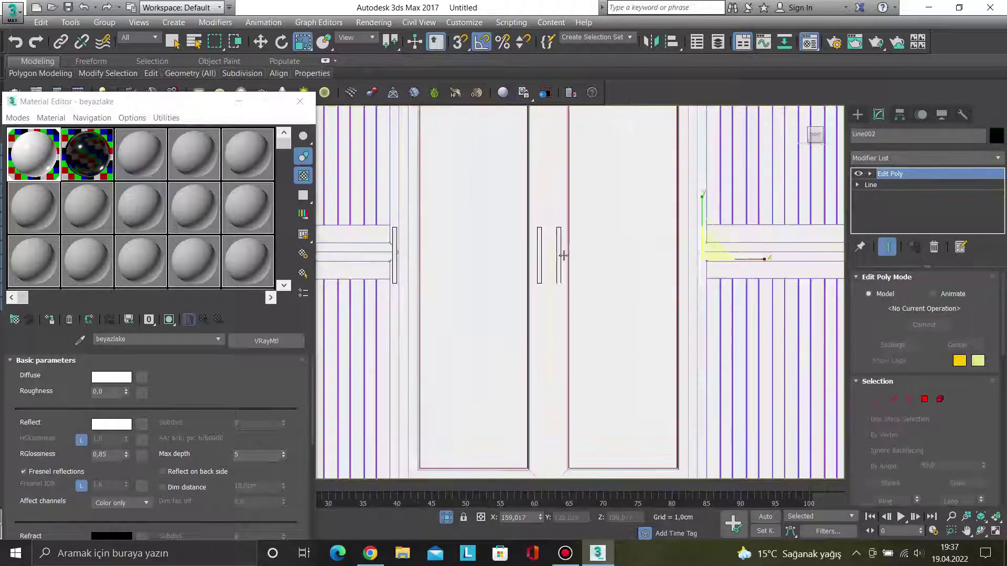
ctrl+click(557, 242)
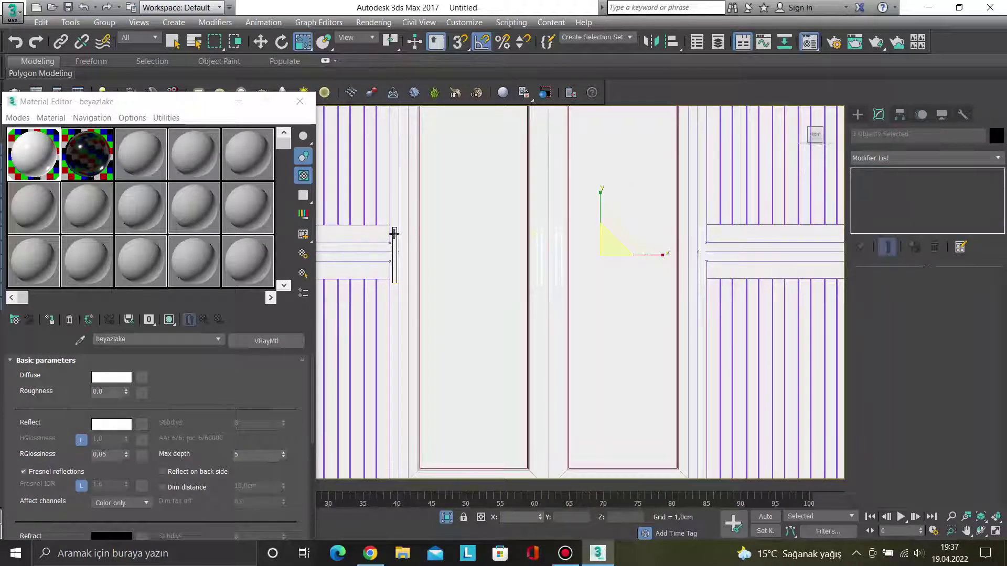
ctrl+click(395, 233)
click(112, 155)
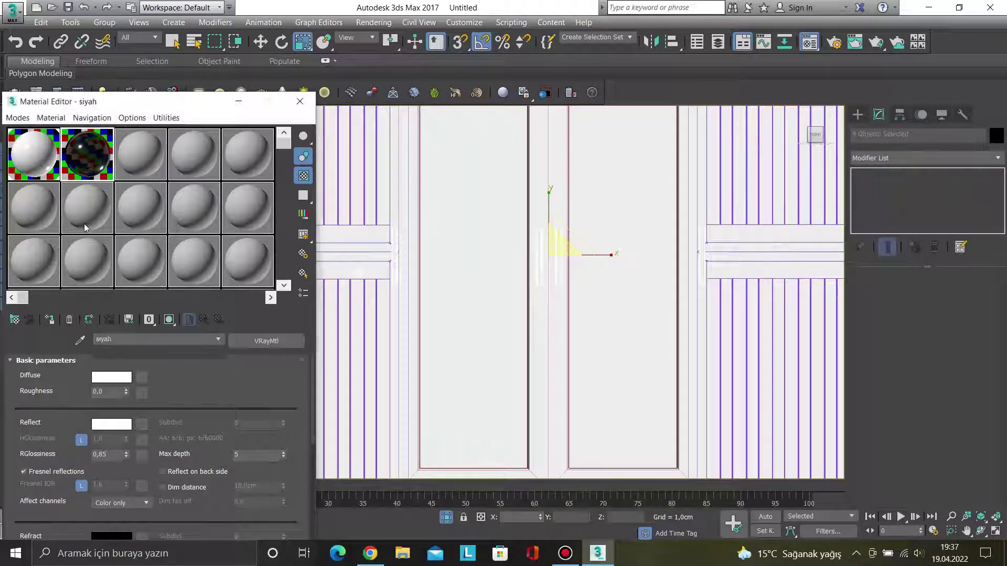
click(50, 320)
scroll(572, 261, down, 3)
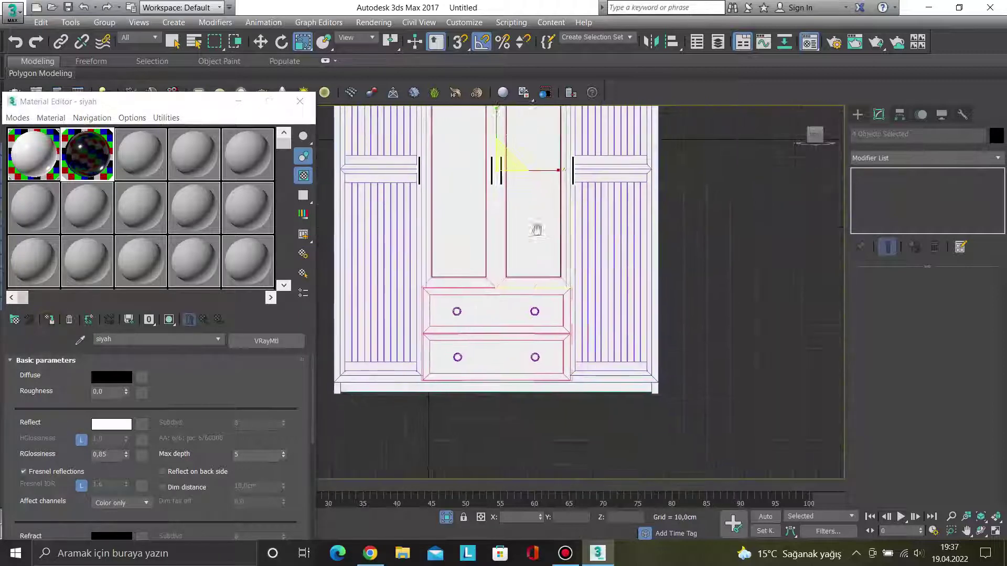
alt+middle_drag(535, 227, 533, 189)
scroll(598, 297, up, 4)
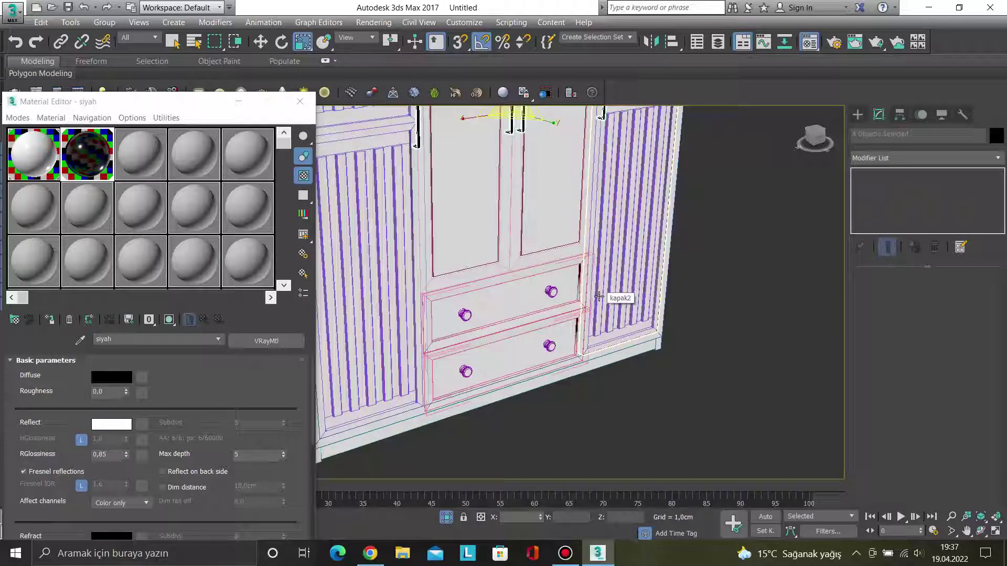
Select the two upper drawer knobs and assign them siyah.
click(520, 317)
click(300, 102)
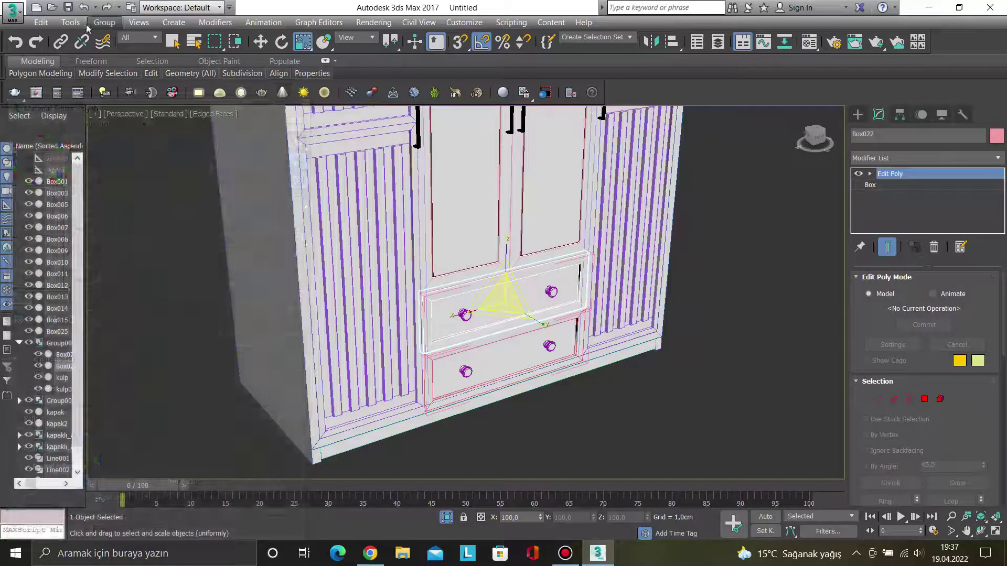
click(105, 22)
click(618, 388)
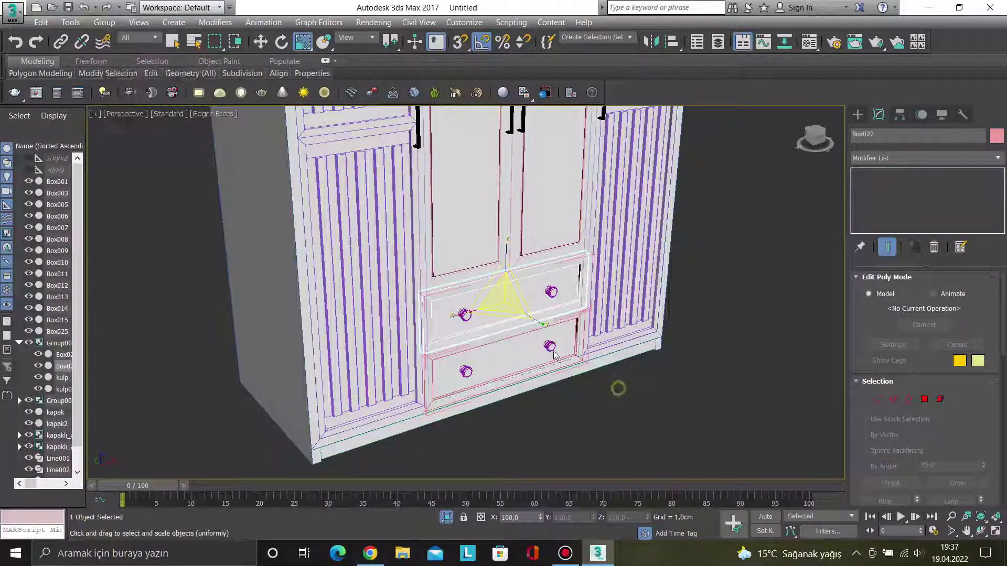
click(464, 315)
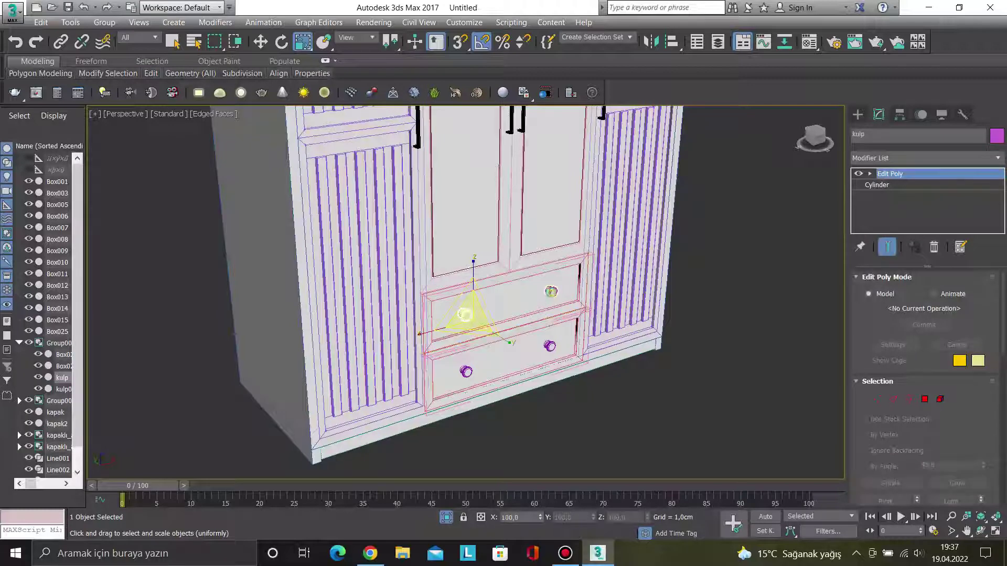
ctrl+click(551, 291)
key(m)
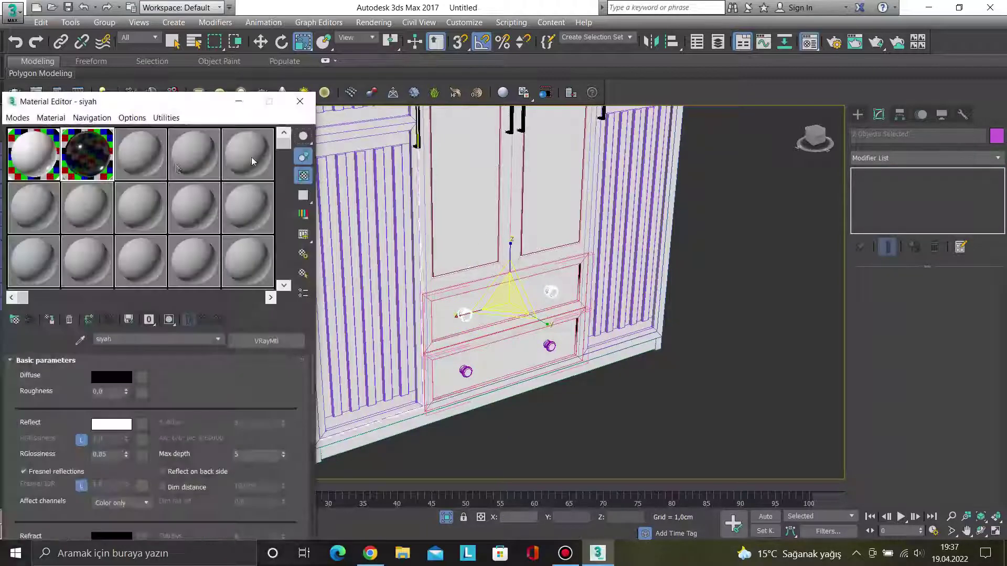
click(51, 323)
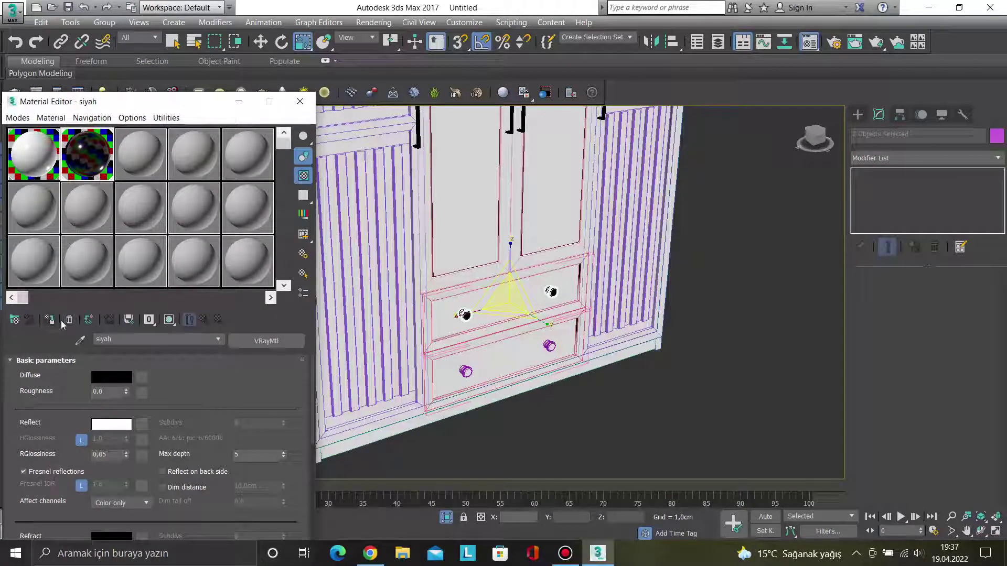
Assign siyah to the two lower knobs, then close the Material Editor.
click(465, 371)
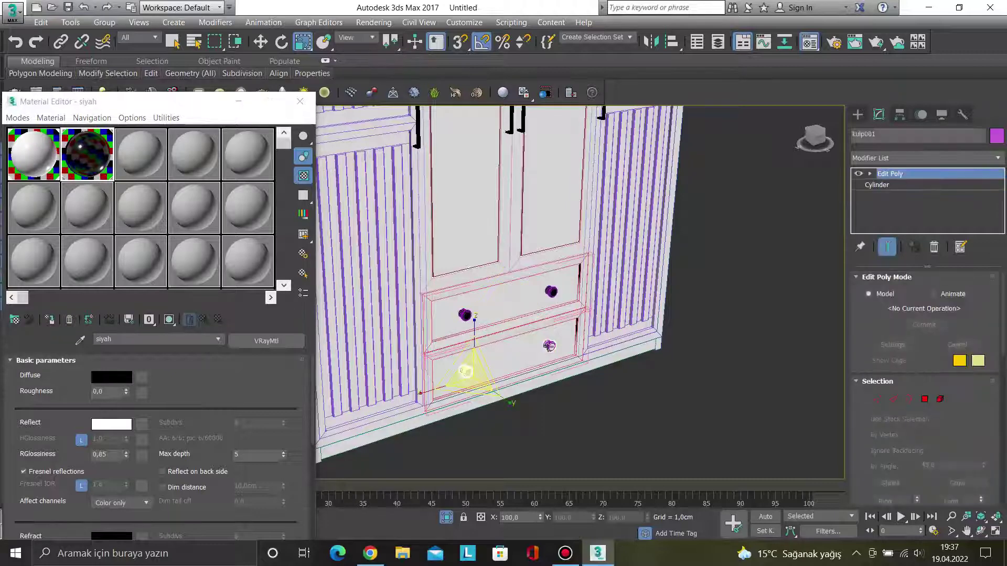
ctrl+click(549, 346)
click(54, 324)
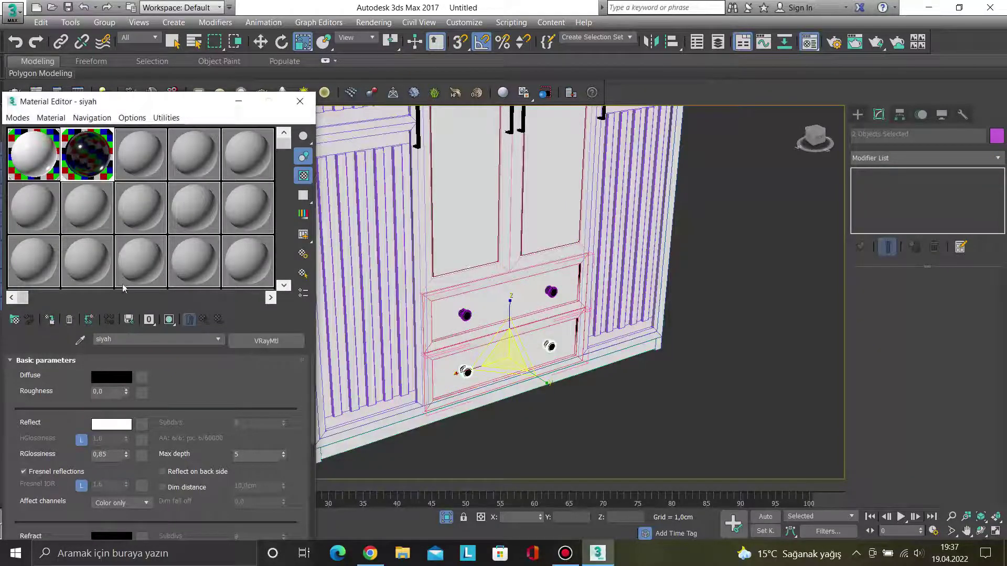
click(300, 102)
click(715, 351)
scroll(716, 351, down, 3)
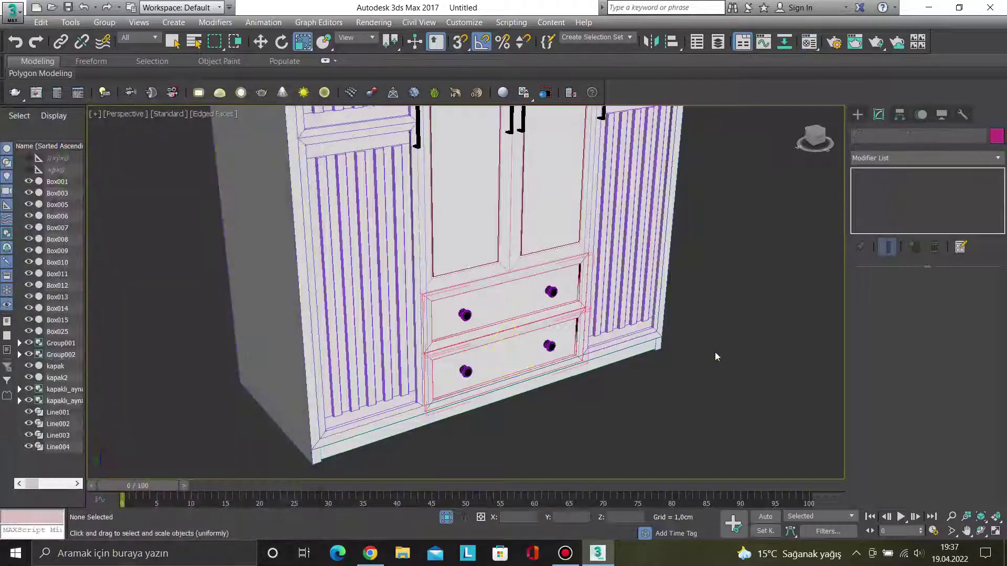
Switch to Front view and turn off Edged Faces in the viewport shading.
key(f)
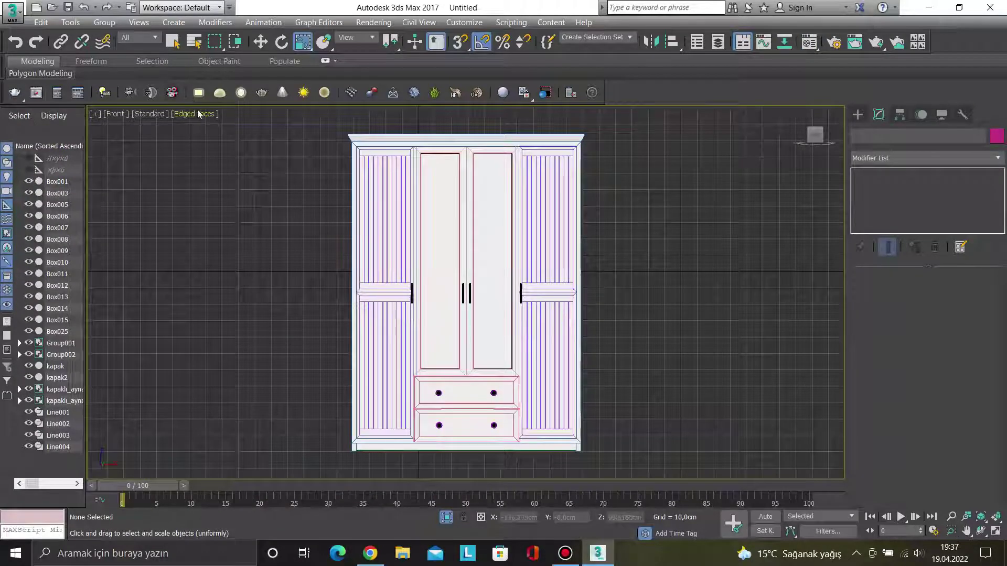
click(194, 114)
click(239, 233)
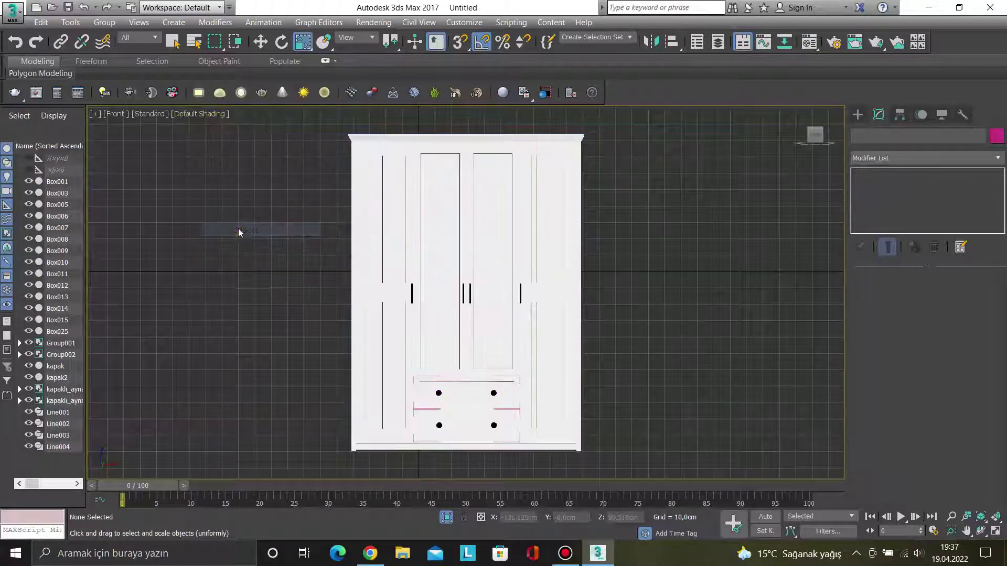